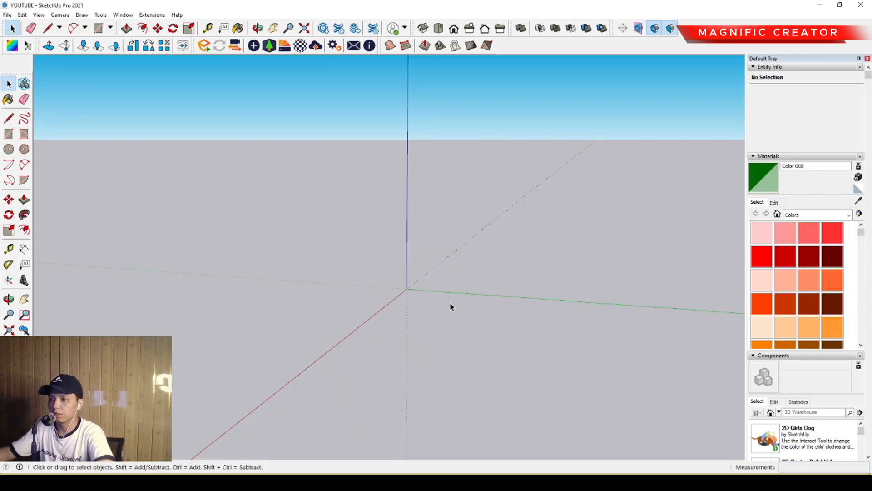
Step: Draw a 9000 by 12000 mm rectangle from the origin, with its 9000 mm side along the green axis, using the Rotated Rectangle tool
click(24, 134)
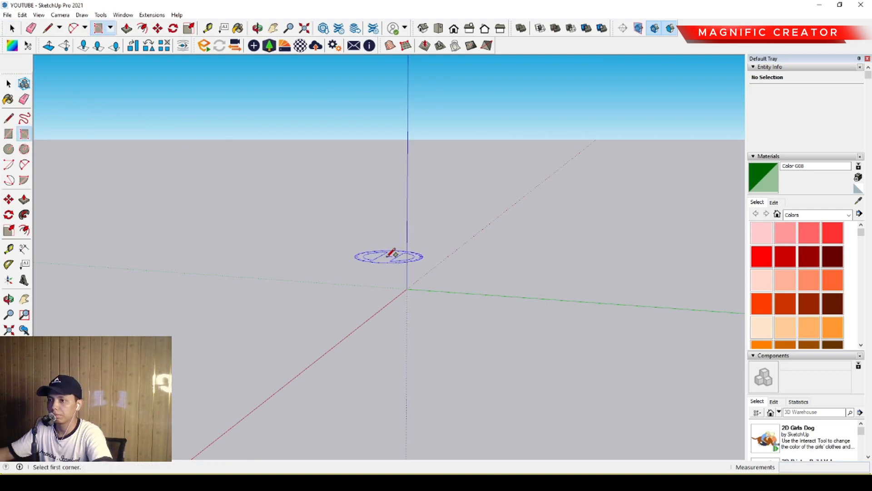
click(407, 288)
shift+middle_drag(547, 292, 404, 315)
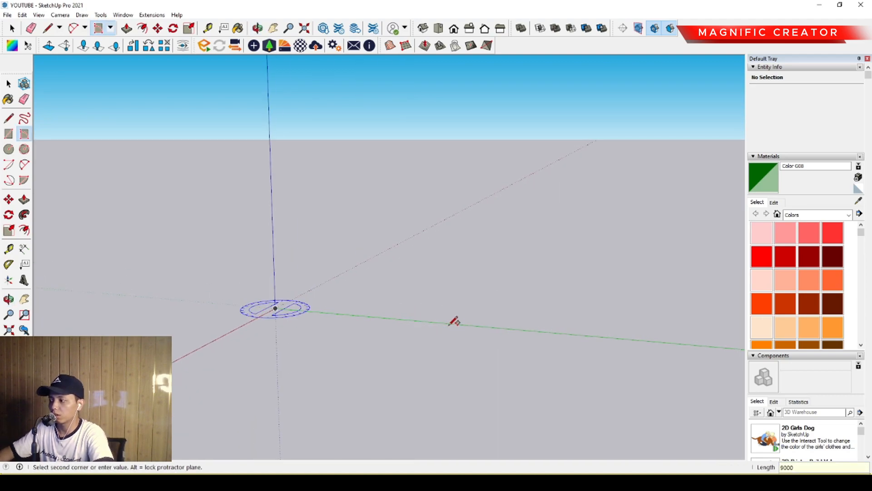
text(9000)
key(Return)
middle_drag(454, 321, 299, 314)
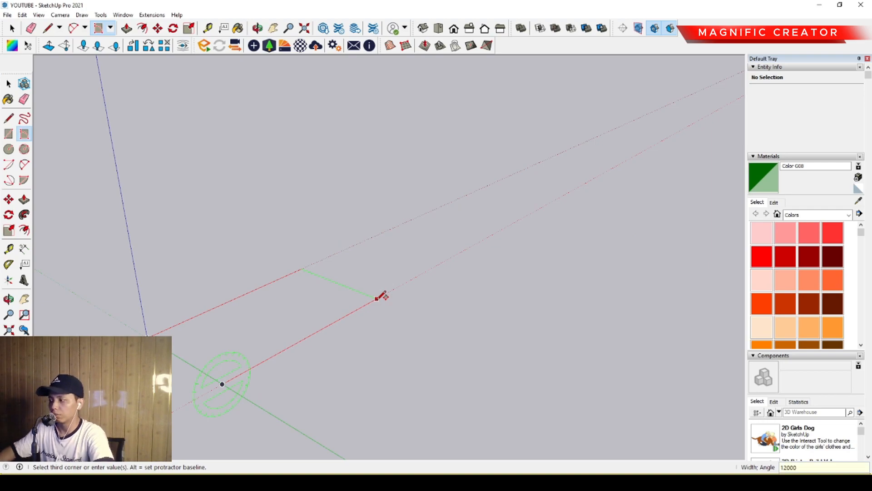
click(377, 298)
key(space)
Step: Extrude the rectangle upward 600 mm with Push/Pull to form the base slab
scroll(230, 339, up, 3)
middle_drag(207, 340, 450, 303)
mouse_move(339, 341)
middle_down()
mouse_move(327, 327)
mouse_move(468, 304)
middle_up()
scroll(421, 342, up, 3)
middle_drag(421, 342, 323, 300)
click(341, 376)
drag(323, 300, 323, 297)
middle_drag(331, 349, 333, 304)
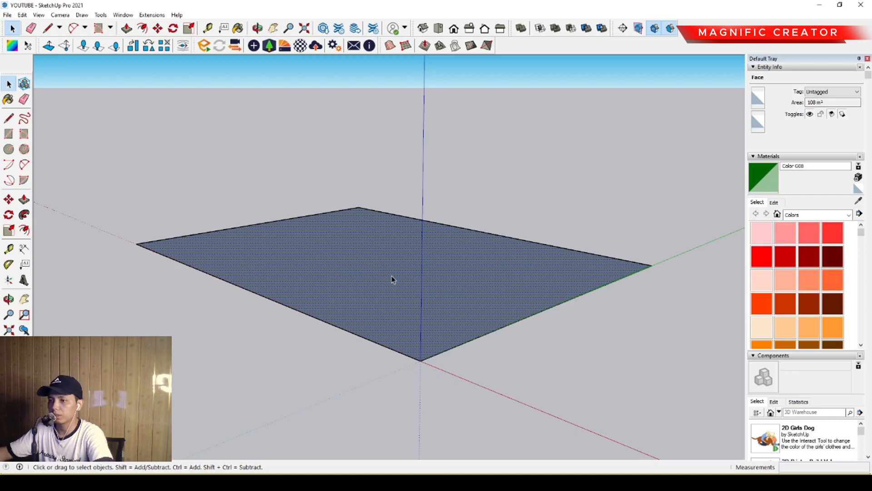
middle_drag(393, 280, 341, 270)
click(24, 200)
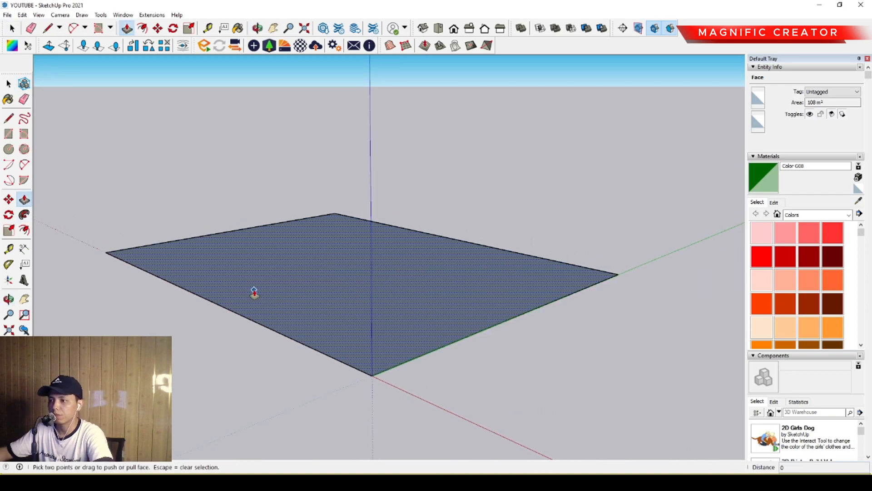
click(254, 293)
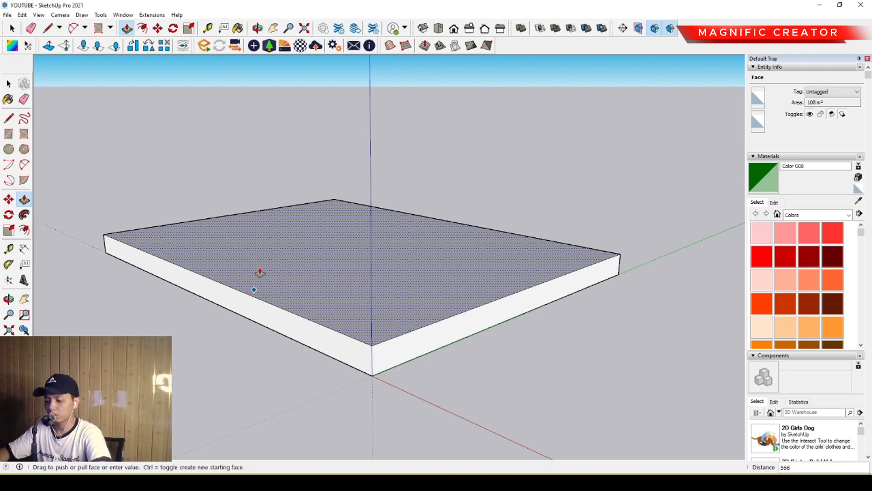
click(260, 273)
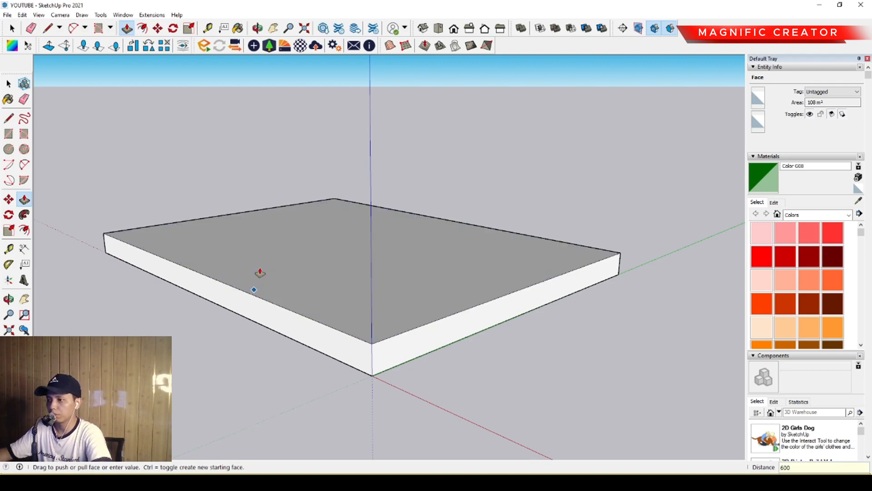
key(space)
Step: Group the entire base slab and place a copy of it 4000 mm straight above
triple_click(295, 275)
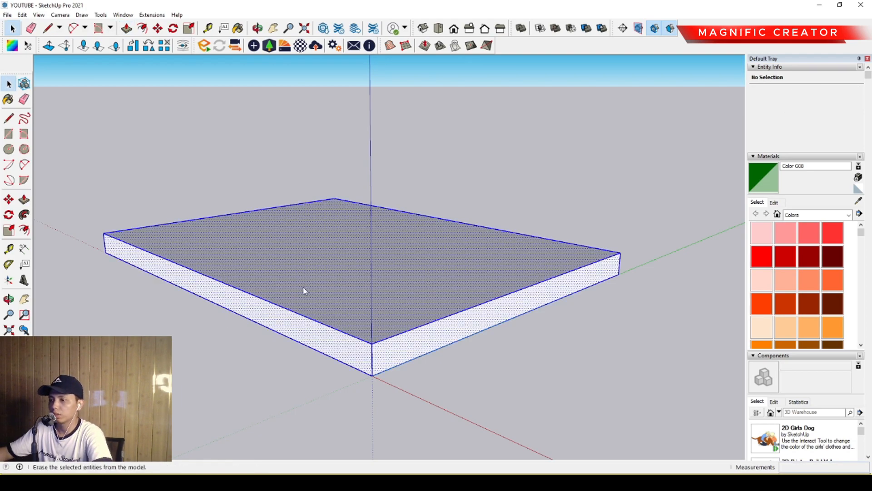
key(ctrl+g)
middle_drag(296, 307, 328, 313)
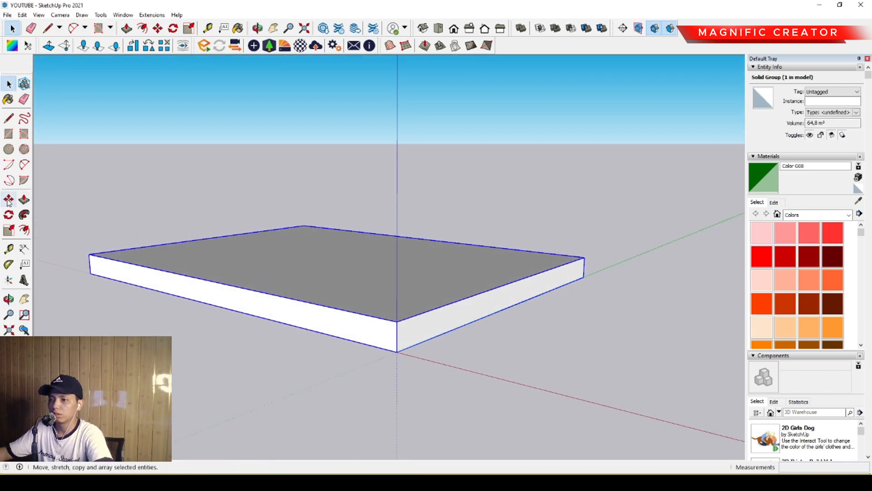
key(m)
click(393, 320)
key(ctrl)
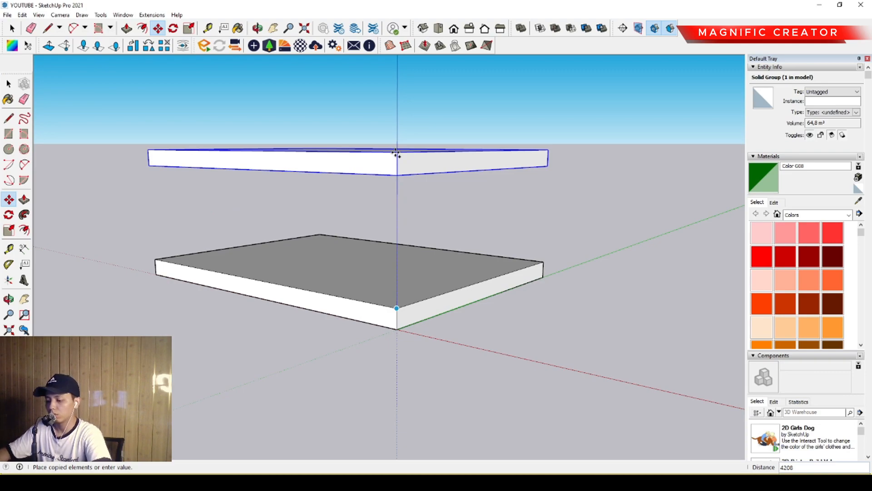
key(Return)
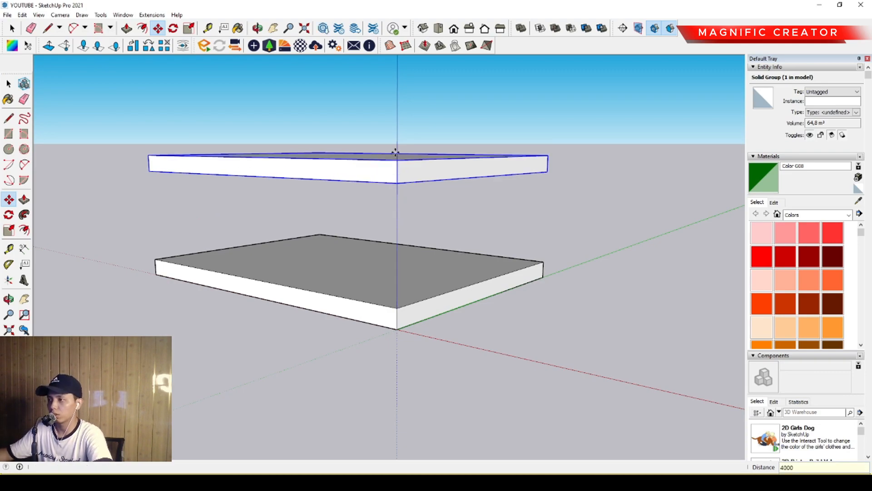
key(space)
Step: Copy the upper slab another 4000 mm straight up to make a third slab
middle_drag(450, 281, 240, 224)
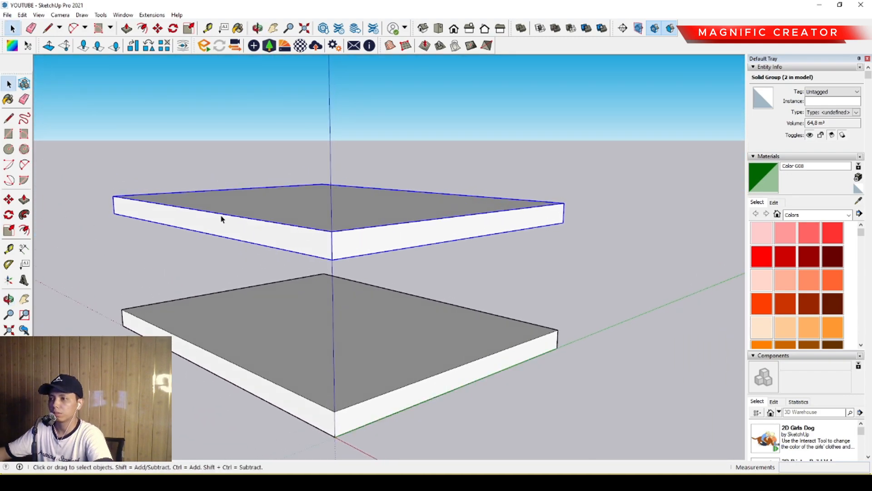
click(8, 199)
click(337, 254)
key(ctrl)
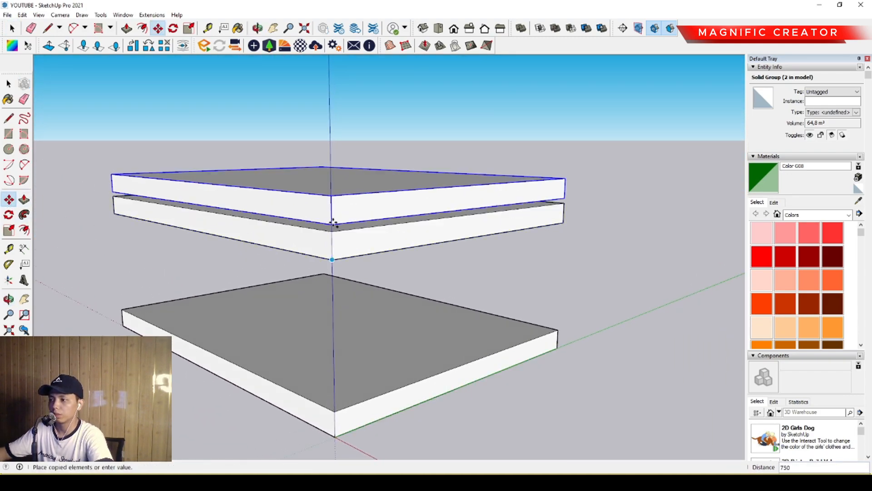
scroll(323, 237, up, 3)
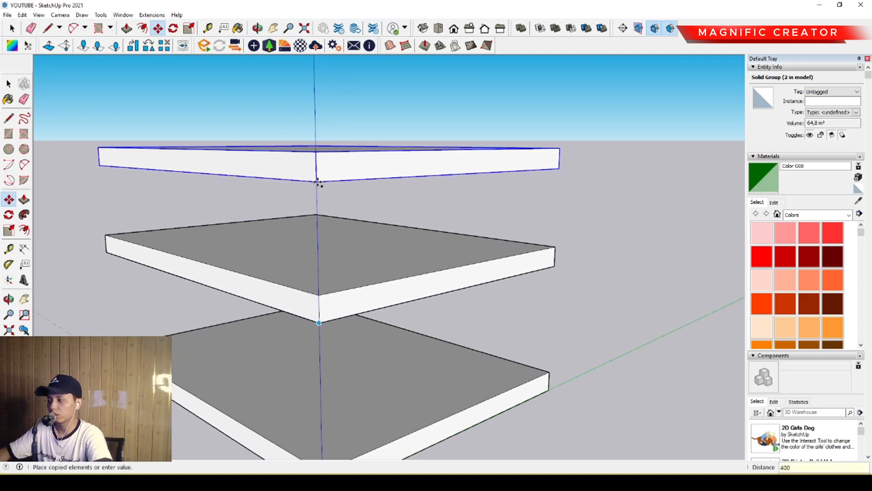
key(Return)
key(space)
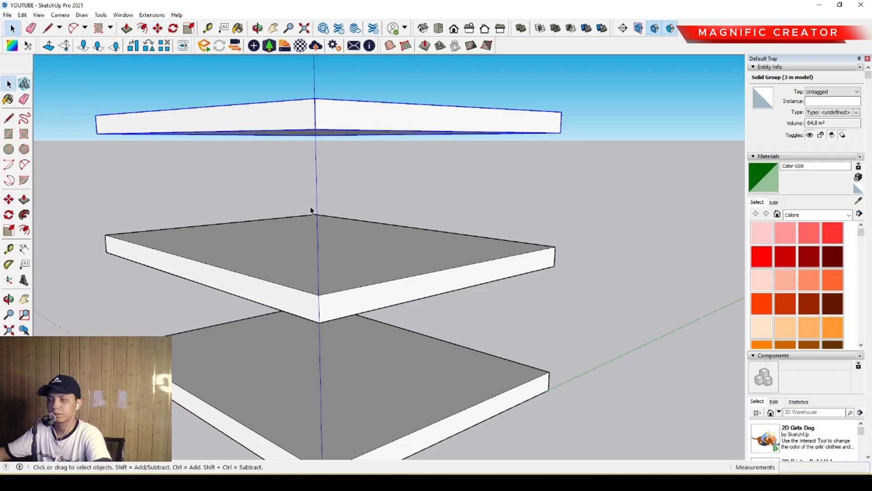
scroll(329, 260, down, 5)
middle_drag(331, 261, 347, 320)
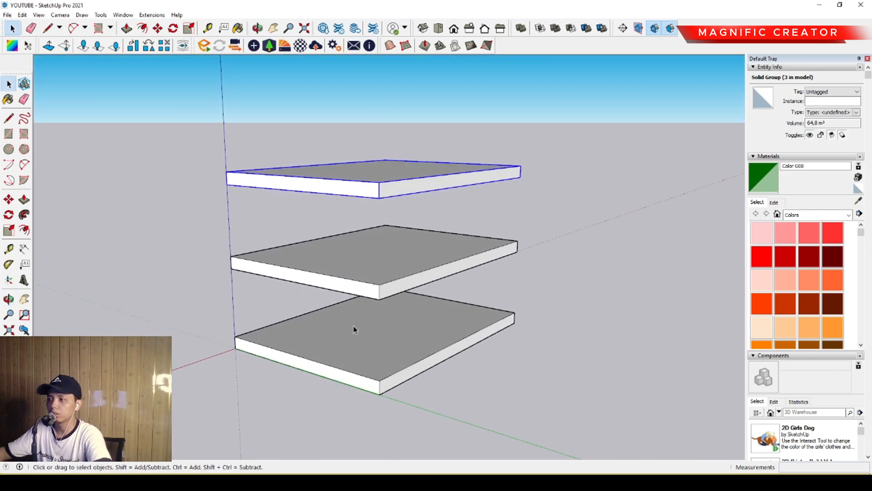
middle_drag(392, 362, 345, 309)
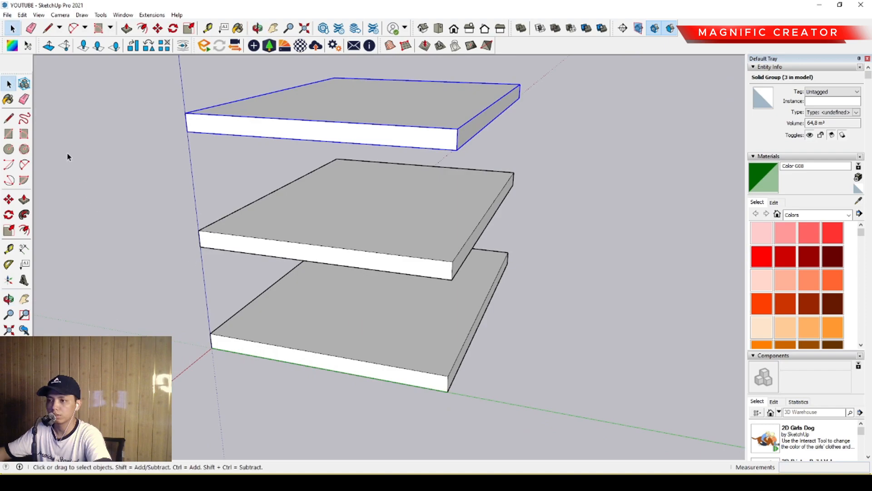
click(8, 135)
middle_drag(263, 361, 296, 288)
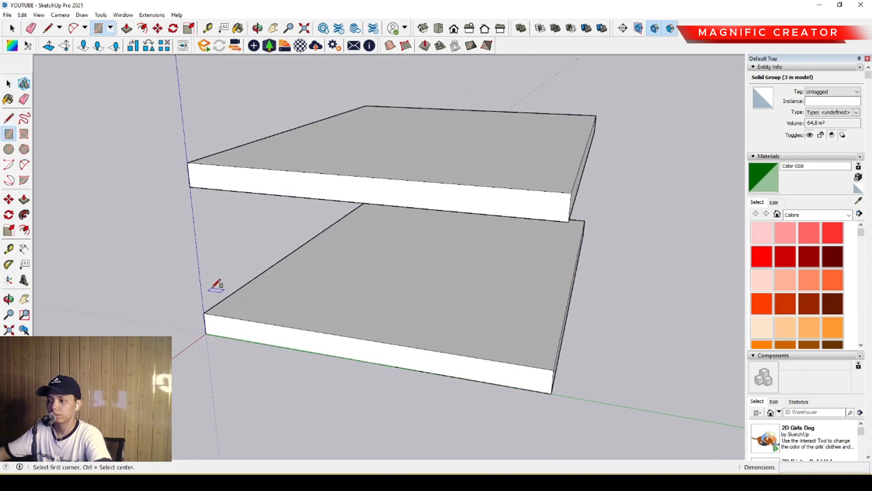
click(204, 313)
scroll(547, 226, up, 3)
click(545, 228)
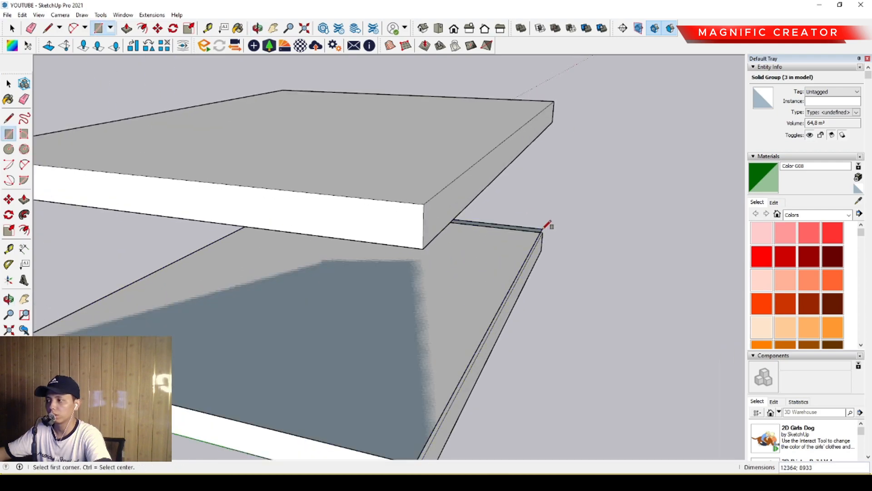
key(space)
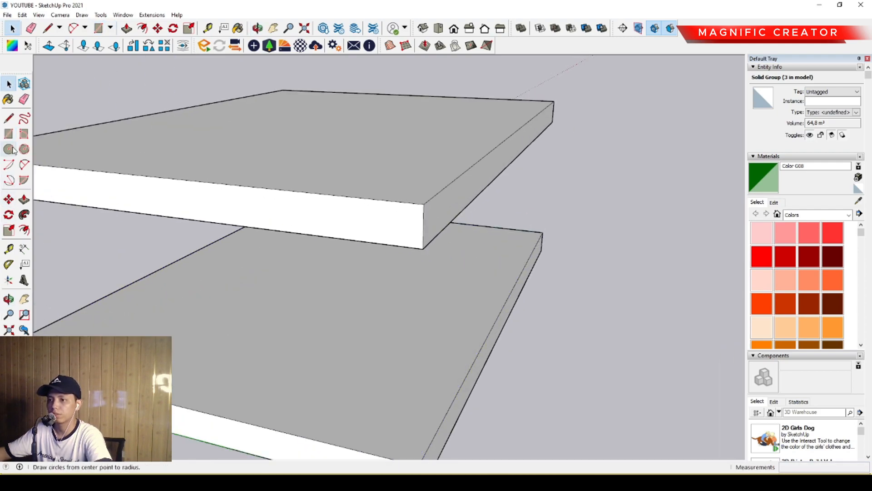
Step: Draw a rectangle over the bottom slab's top face between its diagonally opposite corners
click(8, 134)
middle_drag(208, 383, 268, 338)
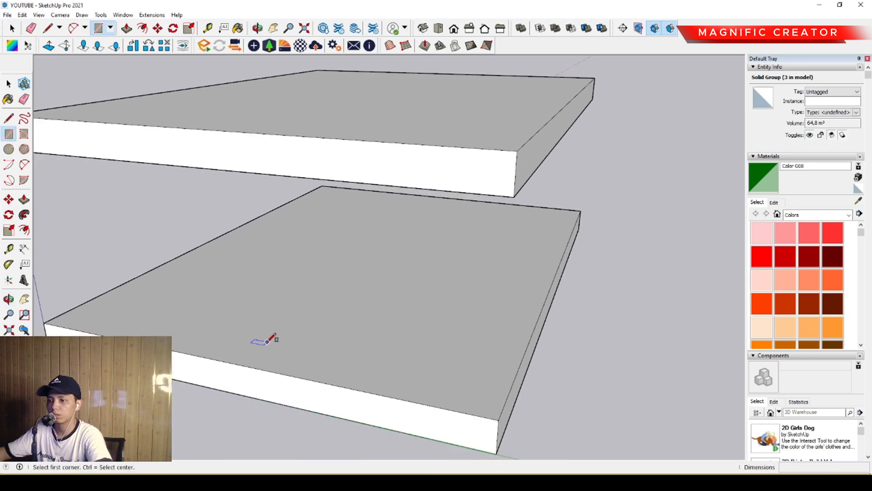
click(45, 322)
click(582, 209)
key(space)
Step: Offset the edges of the rectangle on the bottom slab slightly inward to outline the wall thickness
middle_drag(516, 301, 575, 289)
double_click(573, 290)
scroll(578, 305, up, 3)
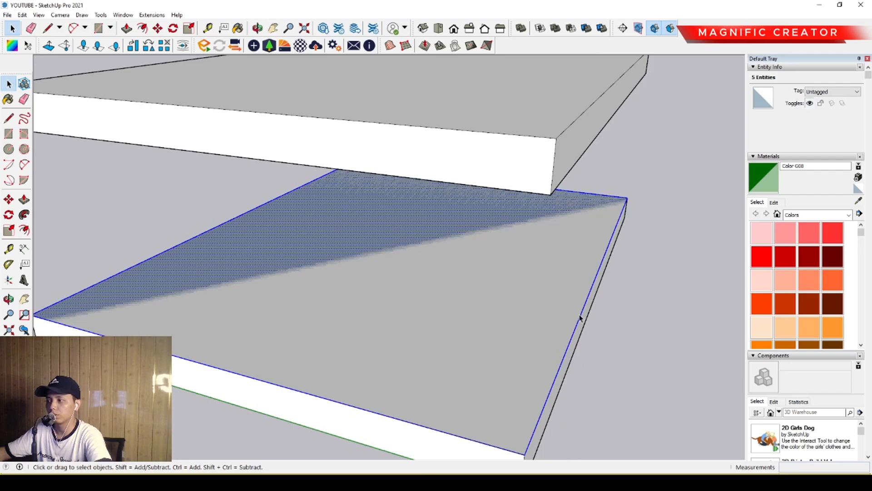
click(24, 230)
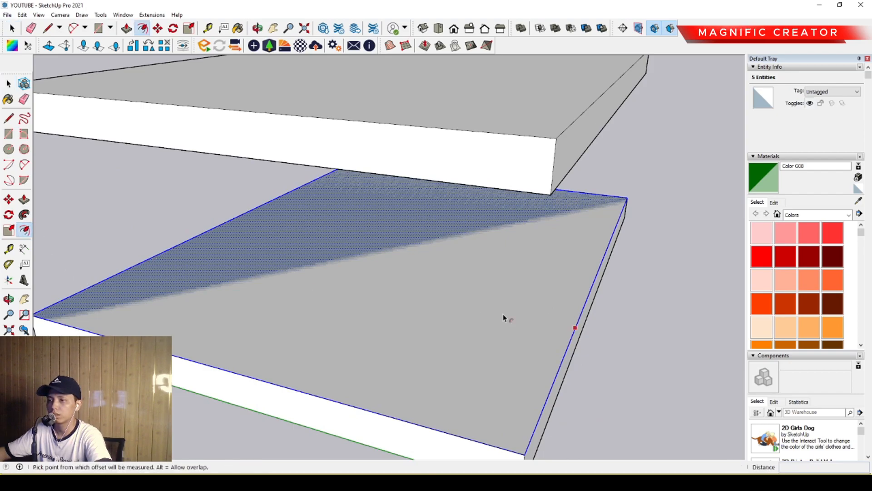
middle_drag(471, 311, 584, 321)
click(589, 317)
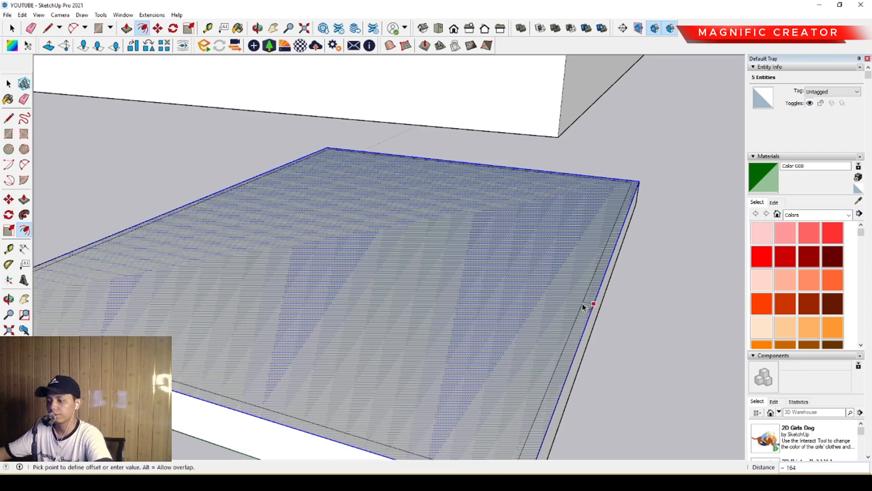
key(Return)
key(space)
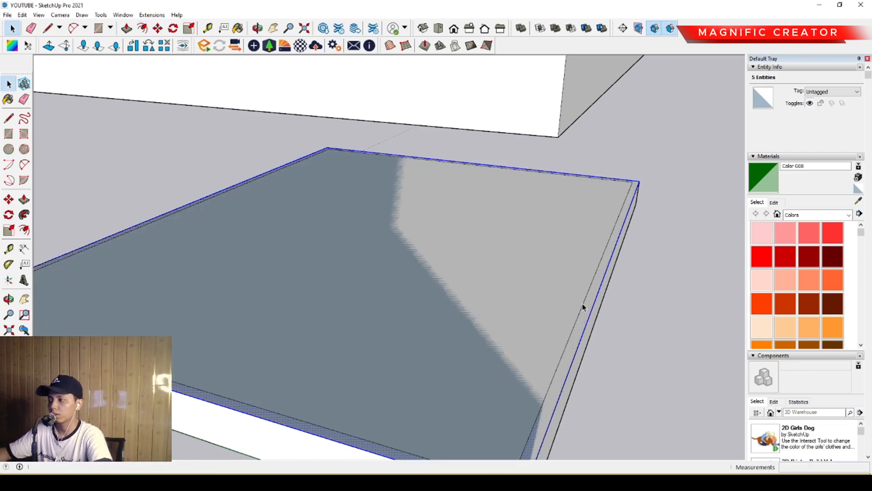
Step: Delete the inner face of the offset rectangle, keeping only the narrow perimeter strip
scroll(473, 292, down, 5)
click(445, 285)
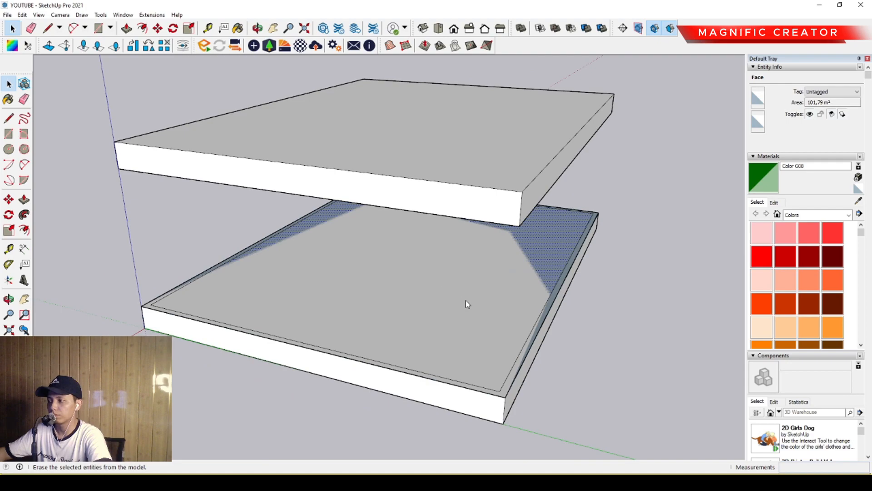
click(465, 301)
Step: Extrude the perimeter strip upward with Push/Pull to the underside of the middle slab to form the walls
scroll(508, 316, up, 3)
middle_drag(508, 317, 538, 283)
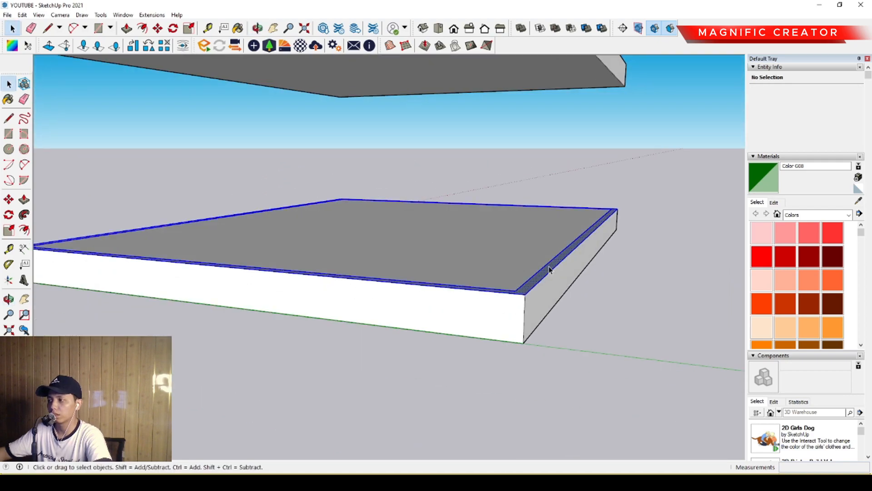
click(24, 200)
scroll(568, 238, down, 3)
shift+middle_drag(568, 238, 525, 292)
drag(534, 300, 518, 164)
key(space)
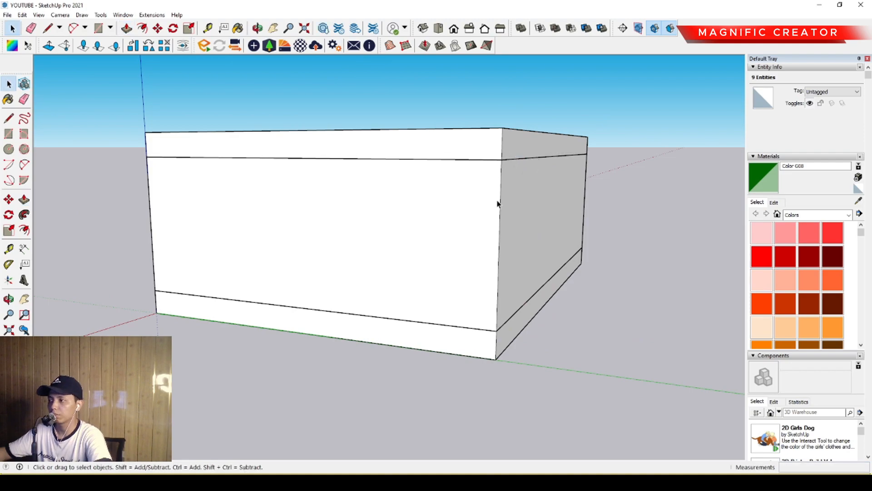
Step: Select all the connected ground-floor wall geometry and make it a group
triple_click(497, 202)
right_click(495, 202)
click(517, 278)
Step: Copy the wall group 4000 mm straight up so that it sits on top of the middle slab
scroll(411, 269, down, 2)
scroll(411, 270, down, 2)
middle_drag(410, 270, 384, 285)
scroll(406, 303, up, 2)
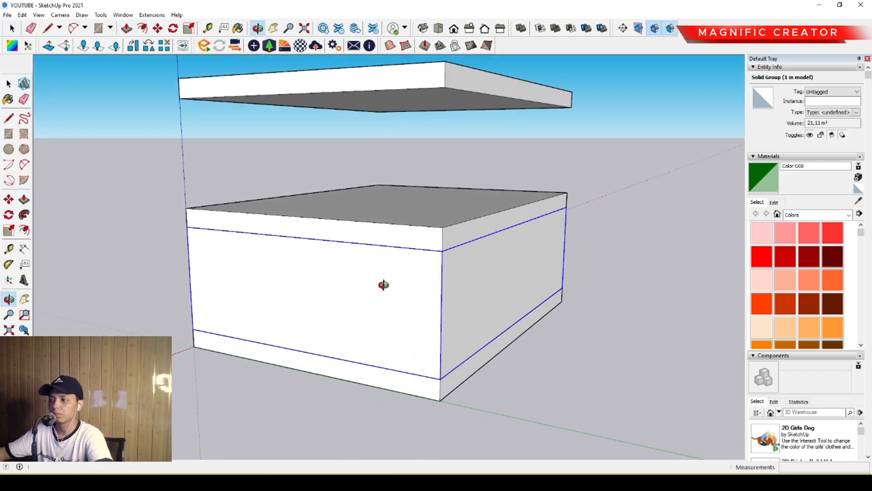
click(8, 199)
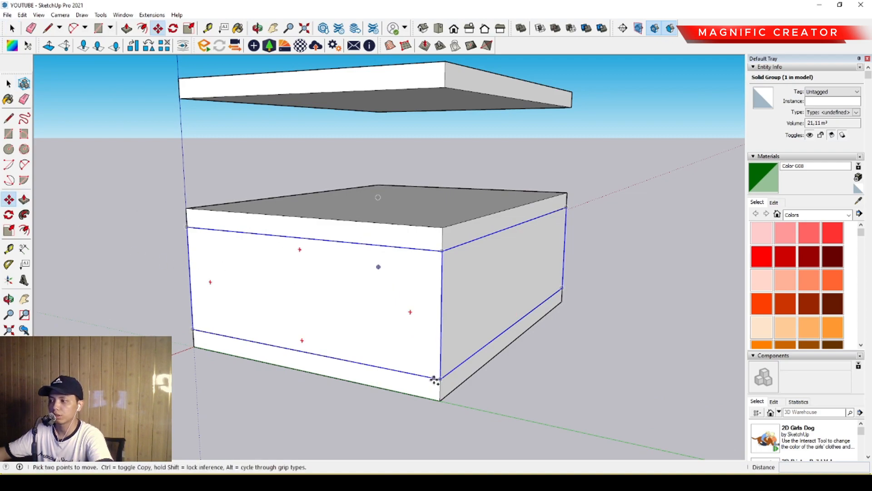
click(441, 378)
key(ctrl)
scroll(441, 314, down, 1)
scroll(436, 295, up, 2)
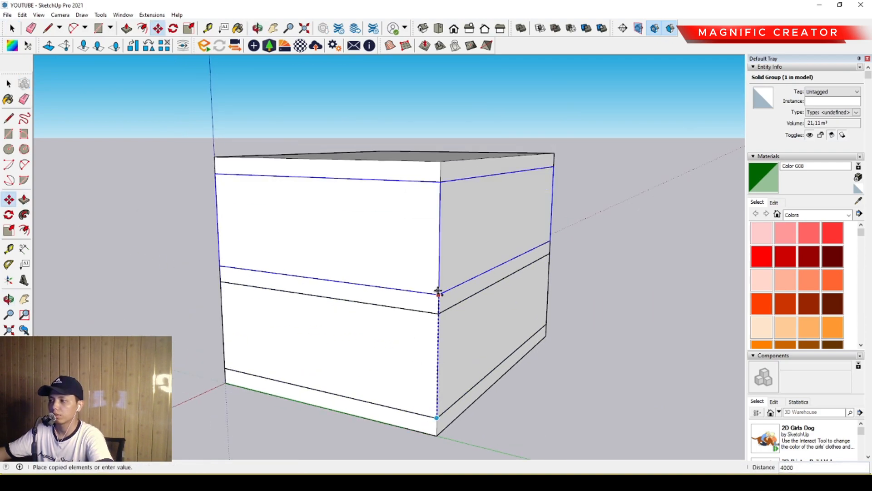
click(439, 293)
key(space)
Step: Place a horizontal Tape Measure guide on the lower front wall, offset up from its bottom edge to just below the middle slab
middle_drag(251, 321, 342, 314)
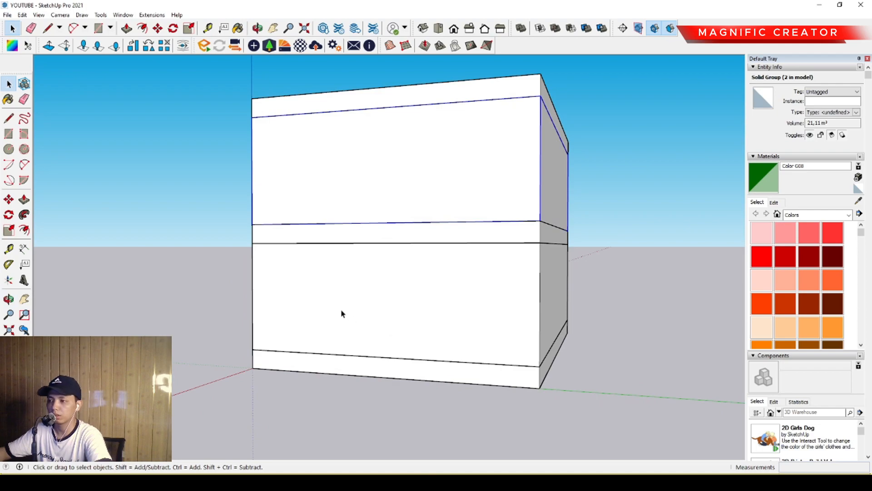
click(8, 248)
scroll(301, 332, up, 1)
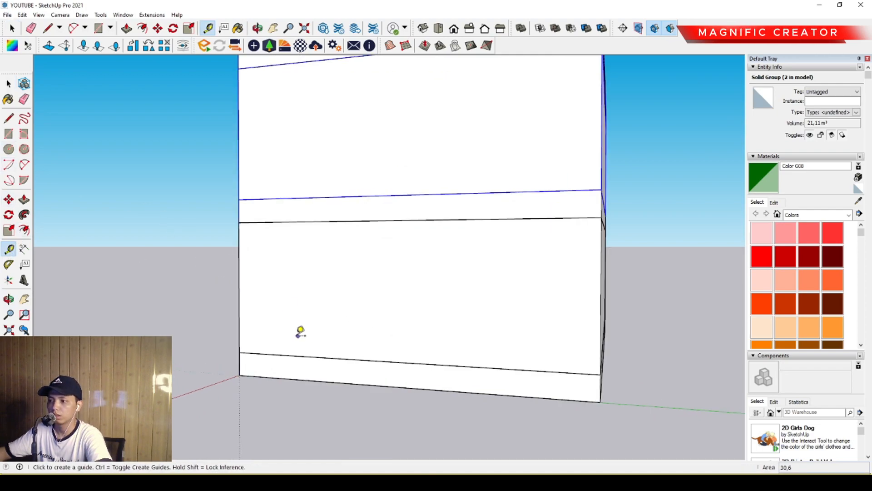
click(275, 354)
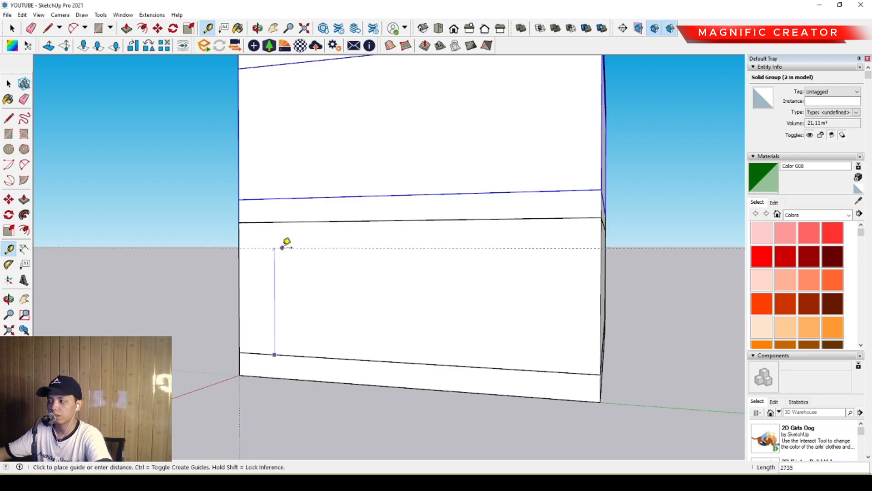
key(Return)
key(space)
scroll(325, 267, down, 4)
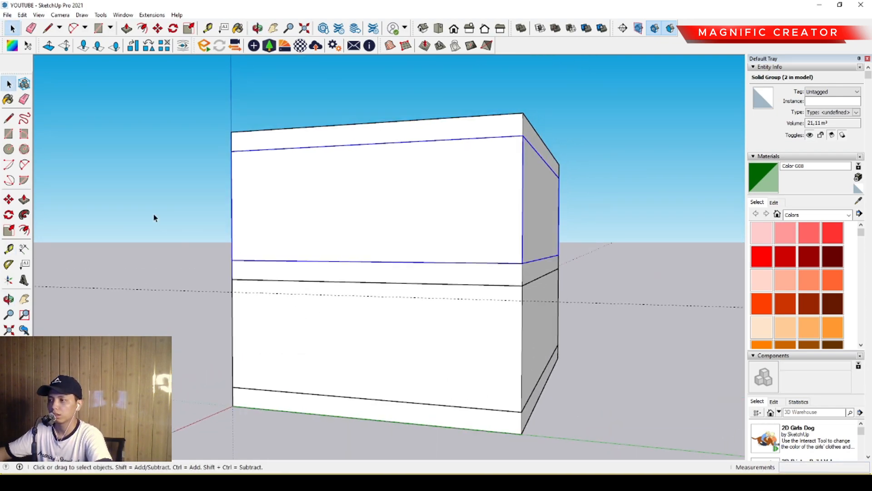
Step: Place a horizontal Tape Measure guide on the upper front wall, offset up from its bottom edge to just below the roof slab
click(8, 248)
scroll(277, 259, up, 2)
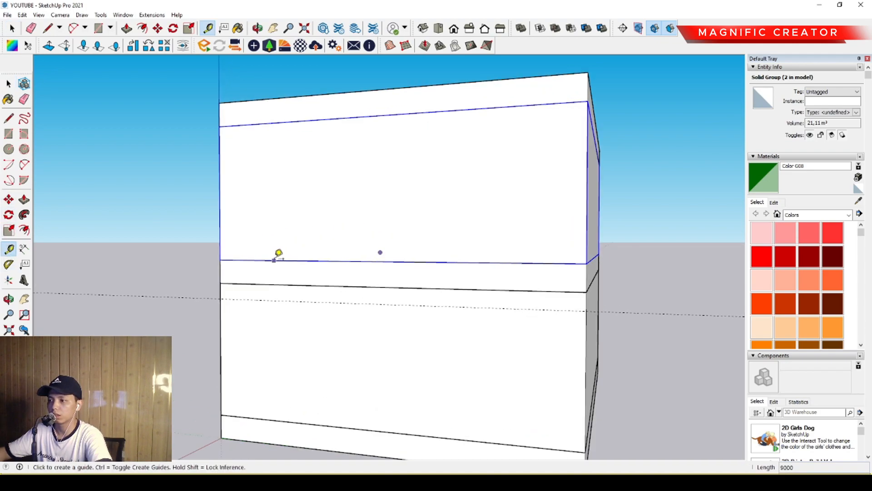
click(274, 261)
key(Return)
key(space)
scroll(284, 254, down, 2)
middle_drag(314, 269, 284, 254)
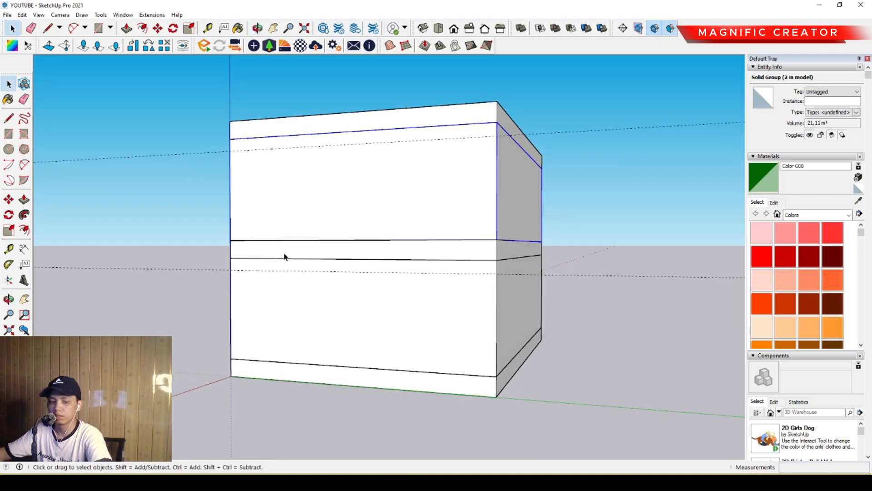
Step: Place a vertical guide on the front facade, offset 800 mm inward from the wall's left edge
scroll(254, 290, up, 1)
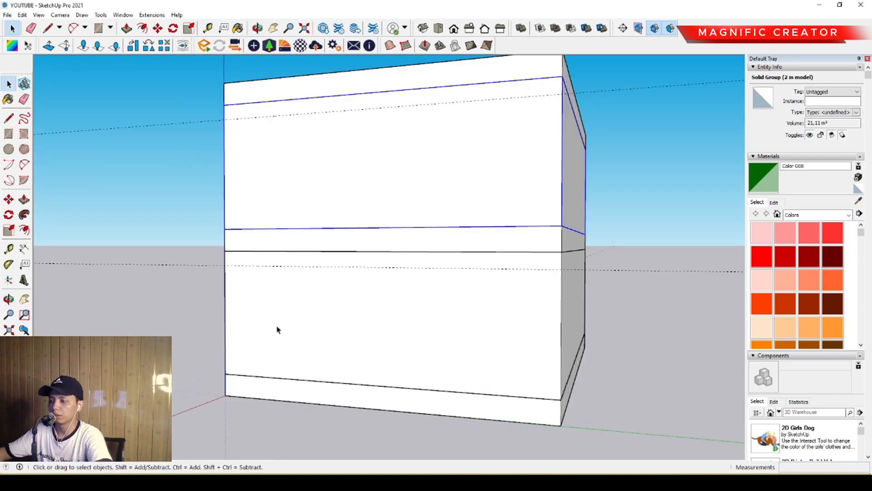
click(8, 249)
scroll(244, 288, up, 2)
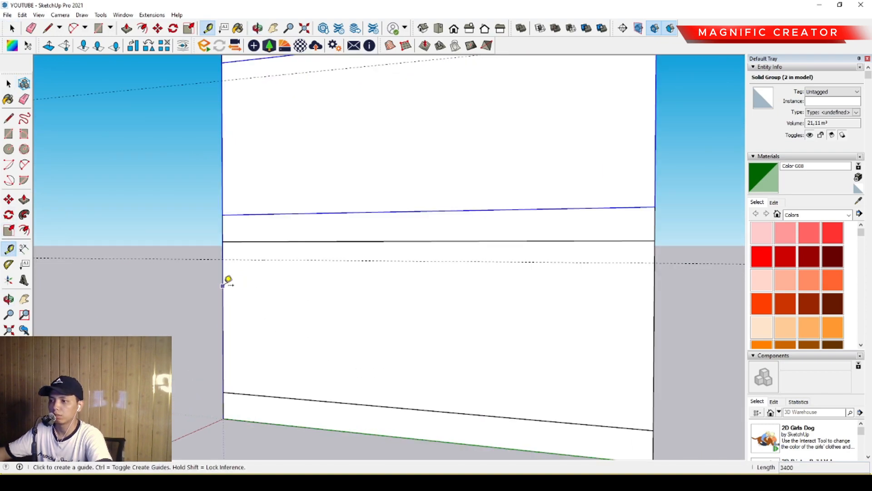
click(223, 285)
scroll(251, 284, down, 1)
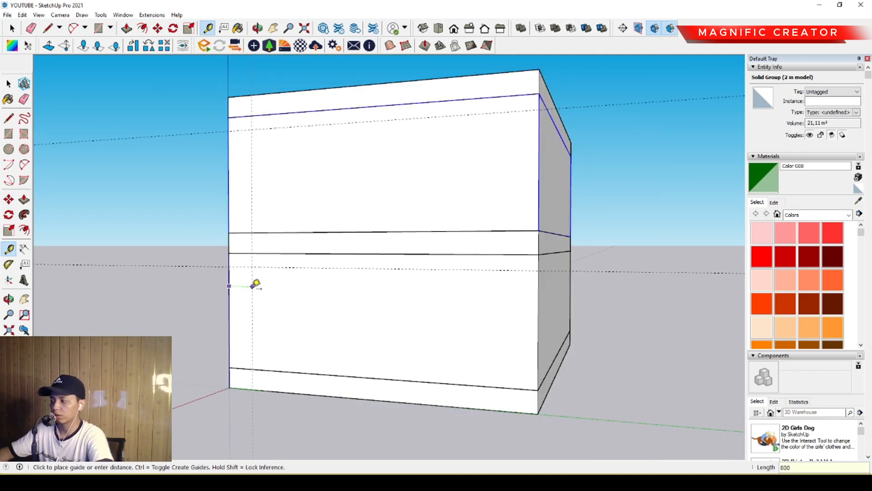
key(space)
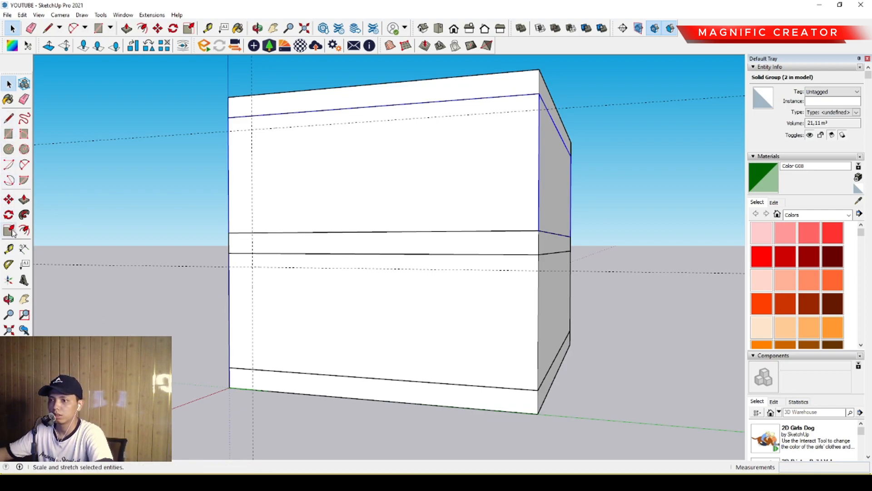
Step: Place a second vertical guide on the facade, 4000 mm to the right of the first vertical guide
click(8, 248)
scroll(273, 296, up, 3)
scroll(224, 256, down, 1)
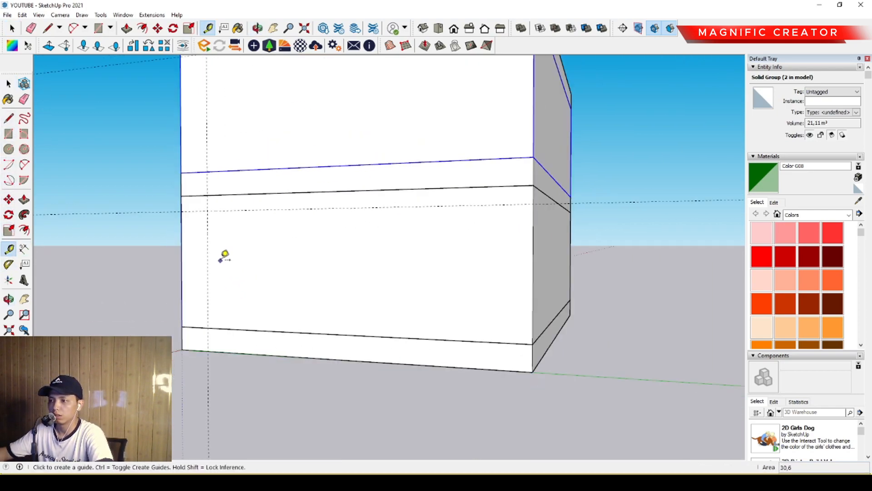
scroll(225, 256, down, 1)
click(209, 245)
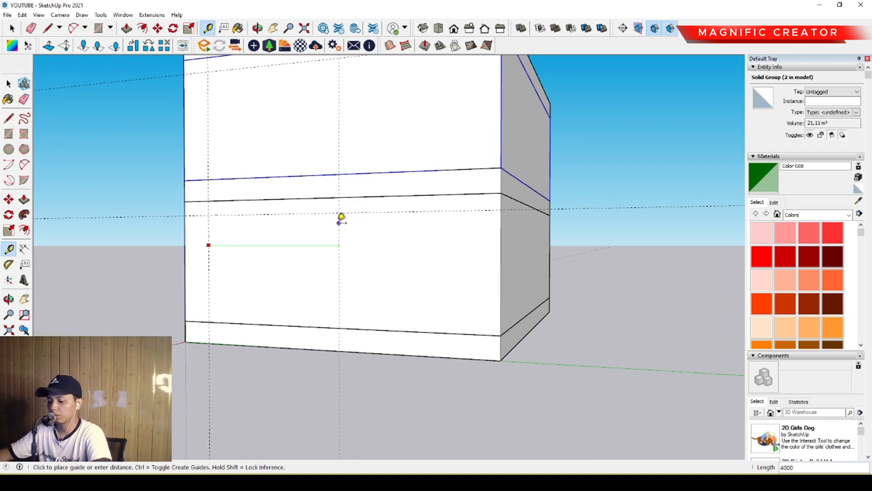
key(Escape)
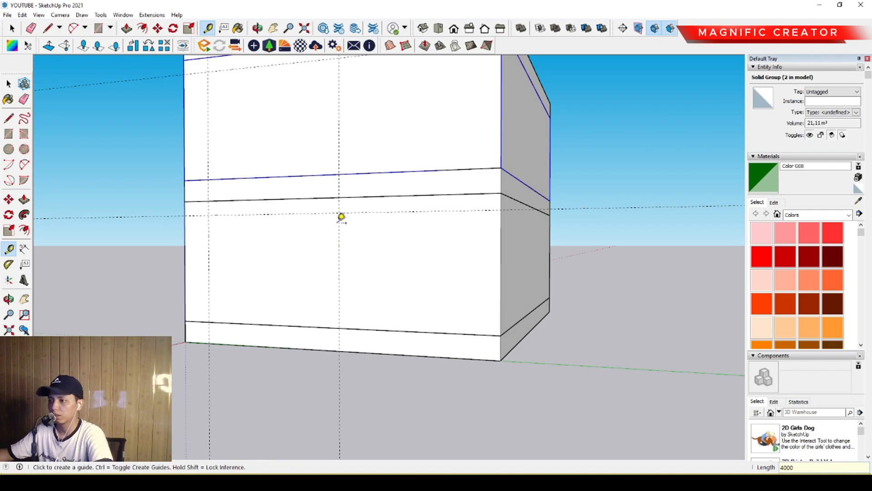
key(space)
Step: Inside the ground-floor wall group, draw a rectangle between the two vertical guides, from the horizontal guide down to the wall's bottom edge
middle_drag(327, 231, 305, 246)
scroll(301, 269, up, 4)
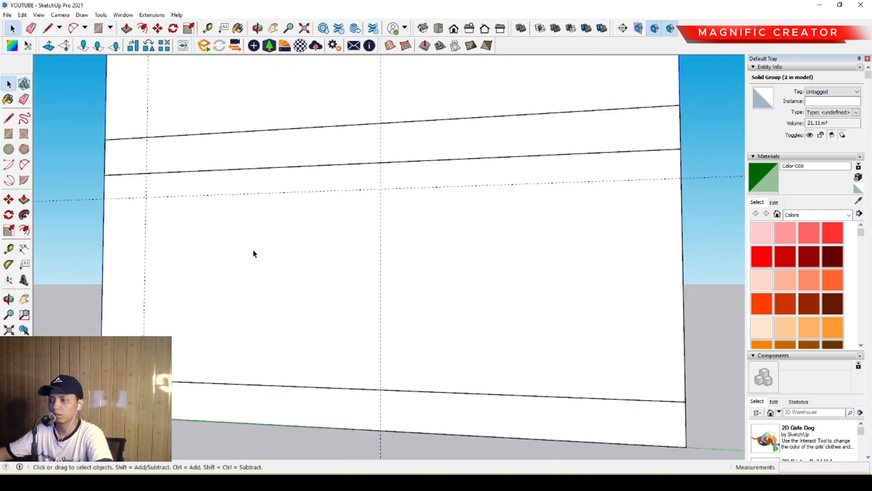
double_click(240, 249)
middle_drag(246, 247, 58, 162)
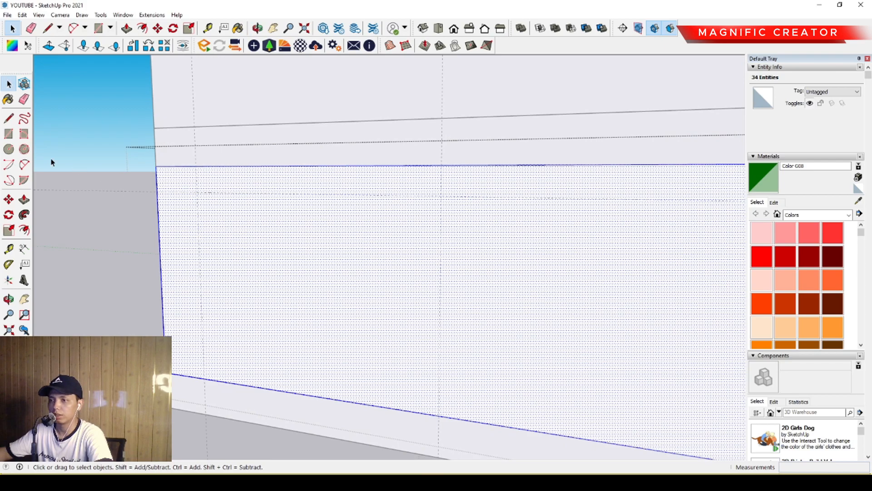
key(r)
click(198, 192)
scroll(253, 215, down, 2)
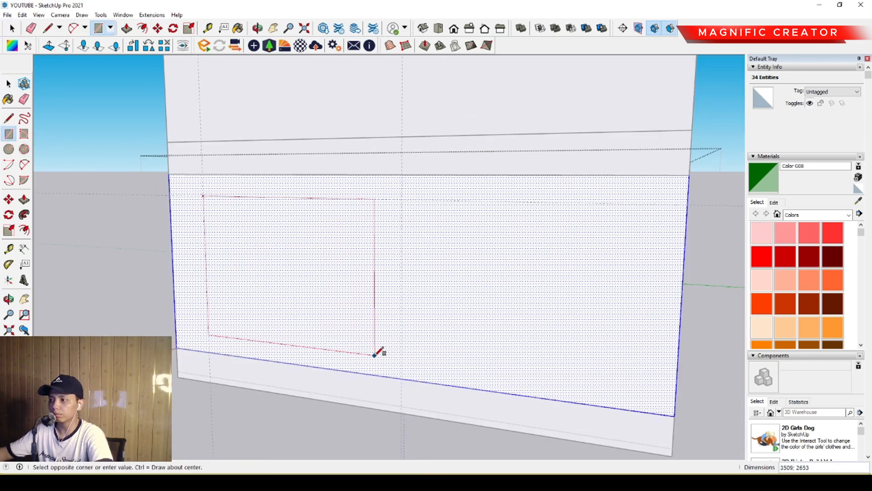
click(402, 377)
key(space)
Step: Push the ground-floor rectangle through the wall thickness to cut an opening, and leave the wall group
middle_drag(359, 312, 194, 264)
scroll(195, 264, up, 2)
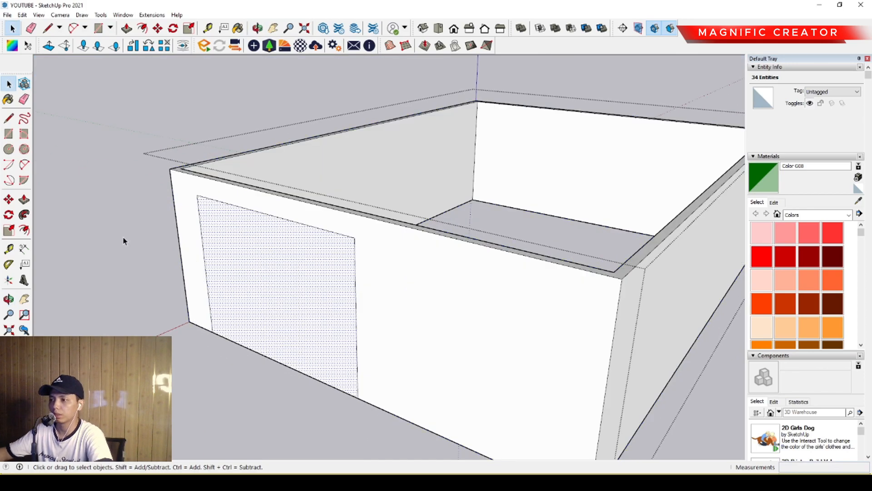
key(p)
scroll(220, 296, up, 1)
click(220, 296)
click(346, 313)
key(space)
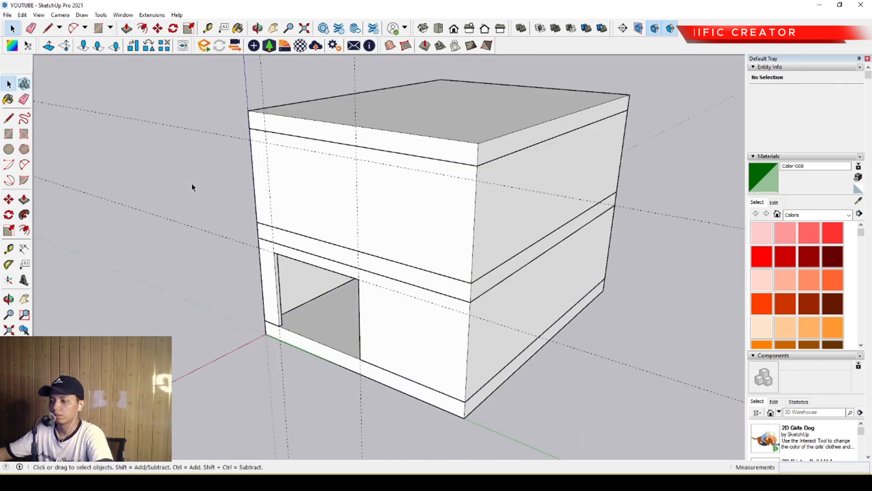
Step: Inside the upper-floor wall group, draw a rectangle between the two vertical guides, from the wall's bottom edge up to the horizontal guide
middle_drag(193, 187, 292, 214)
scroll(314, 233, up, 4)
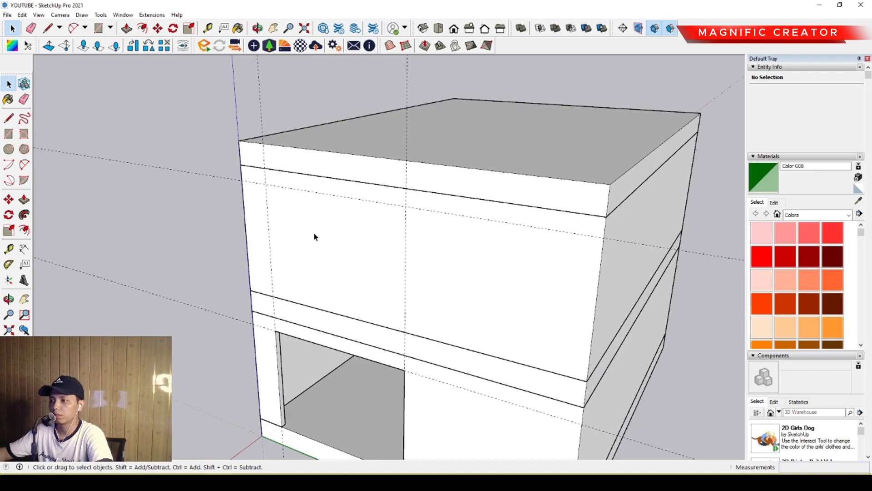
triple_click(313, 235)
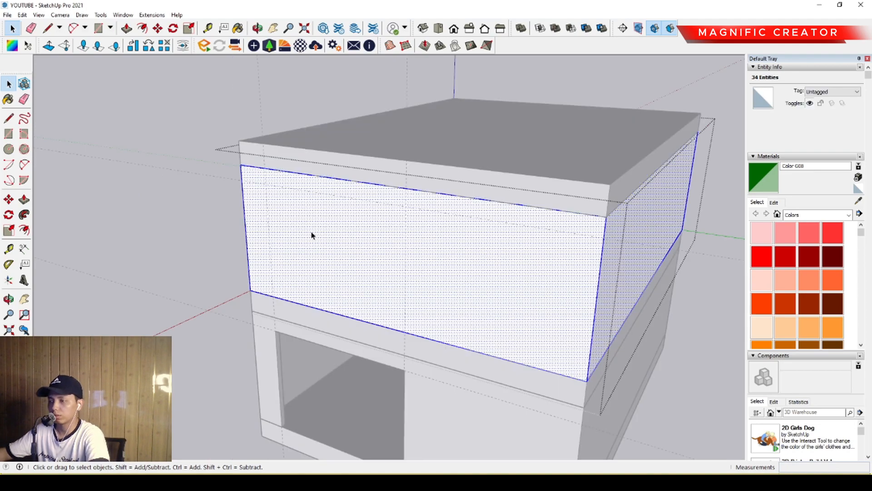
click(7, 134)
scroll(273, 291, up, 2)
click(265, 297)
key(space)
key(r)
click(263, 295)
click(429, 180)
key(space)
Step: Push the upper-floor rectangle through the wall thickness to cut a matching opening, and leave the group
click(414, 206)
middle_drag(413, 207, 357, 263)
key(p)
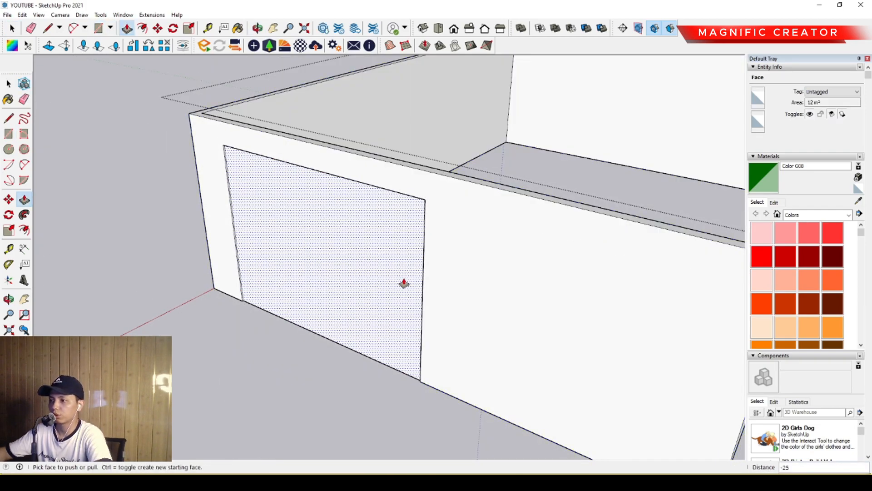
click(281, 287)
click(412, 305)
key(space)
scroll(371, 283, down, 5)
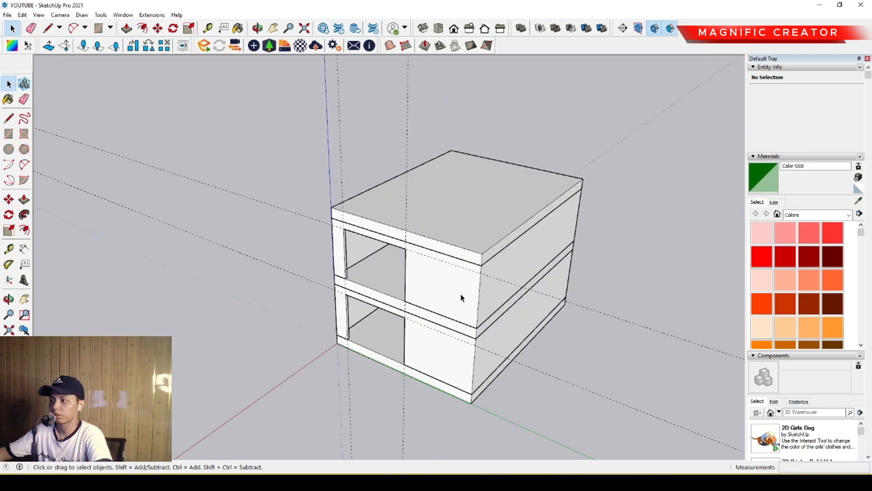
middle_drag(463, 296, 358, 292)
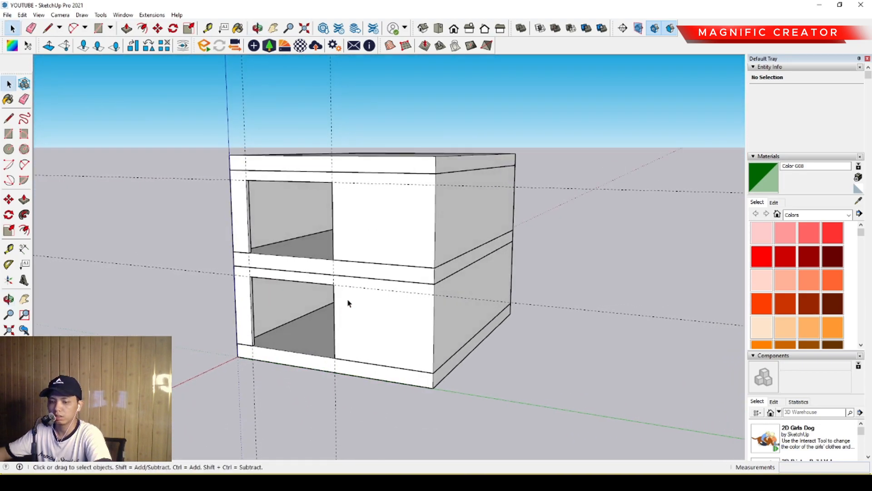
middle_drag(346, 340, 399, 267)
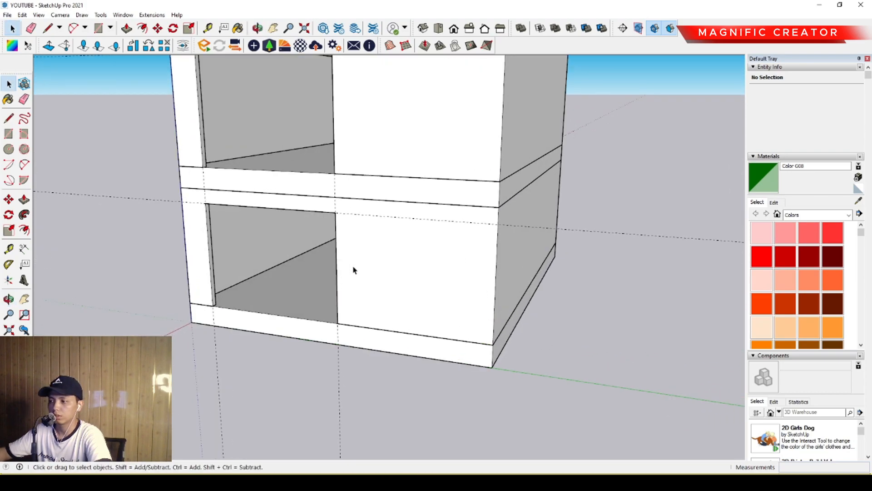
scroll(392, 329, down, 2)
middle_drag(419, 308, 429, 332)
middle_drag(352, 299, 365, 308)
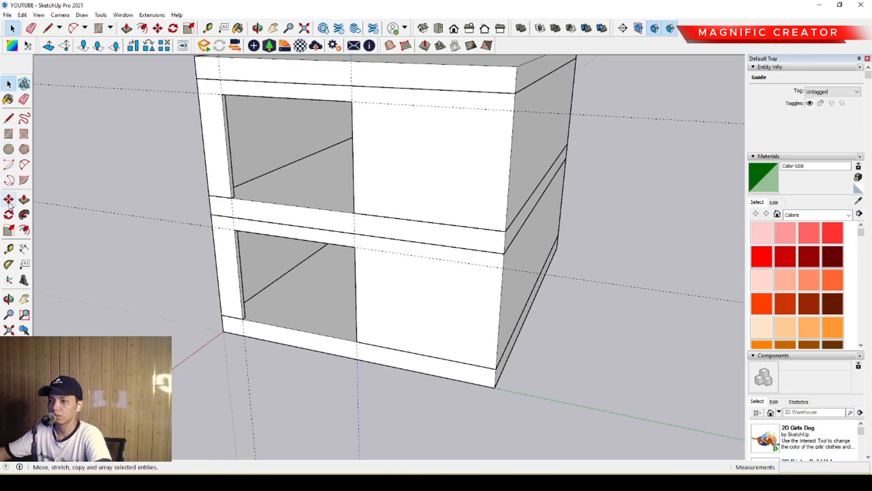
Step: Place a vertical guide midway across the solid part of the facade, offset from the ground-floor opening's right edge
click(8, 249)
scroll(337, 271, up, 3)
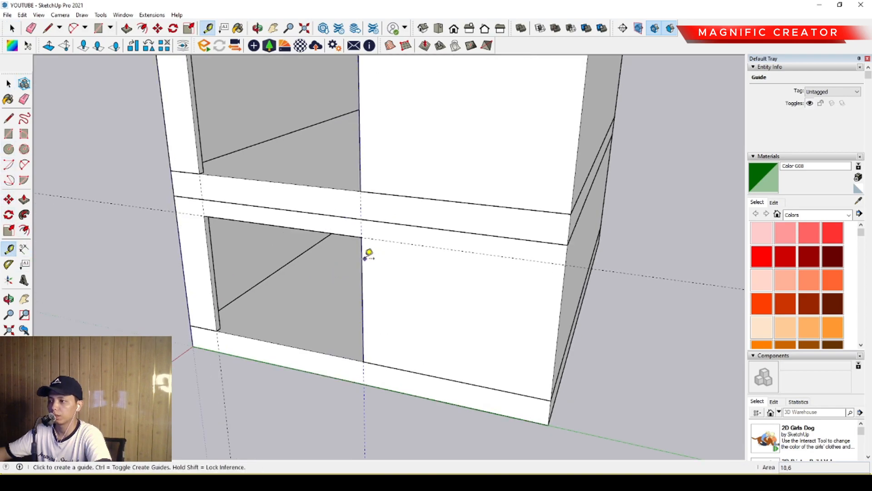
click(362, 259)
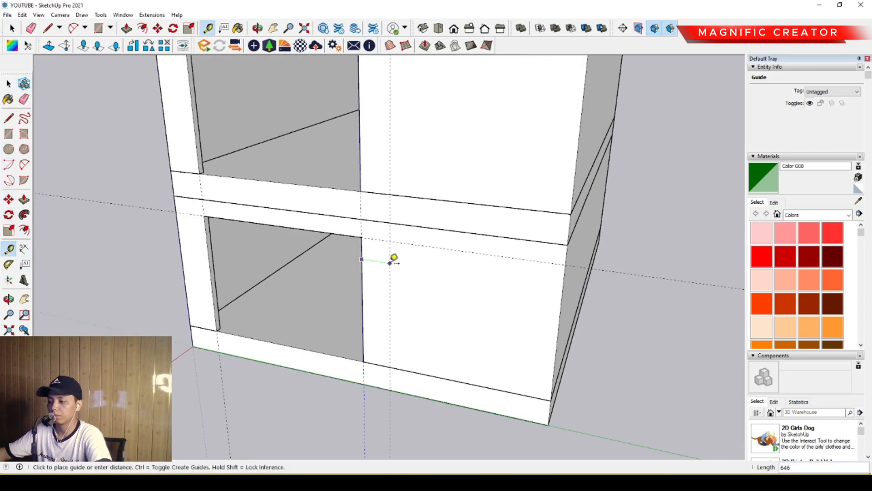
key(Return)
middle_drag(392, 266, 434, 291)
key(space)
scroll(432, 283, up, 1)
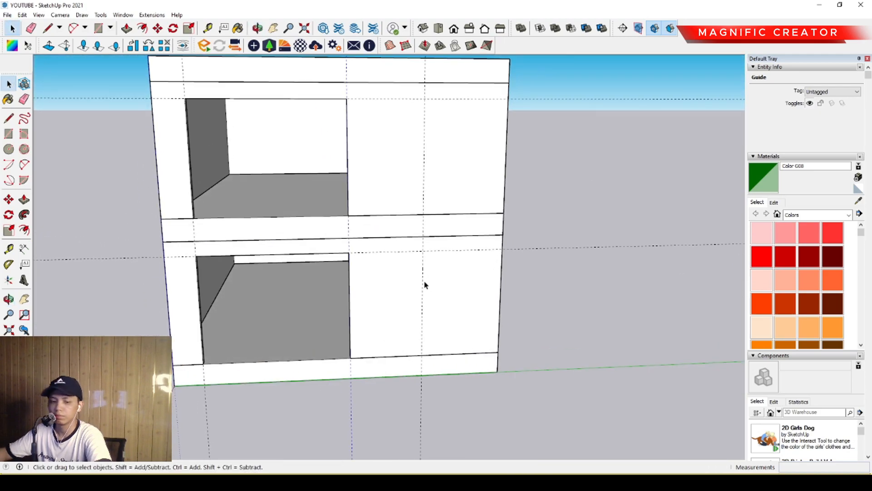
scroll(426, 285, up, 3)
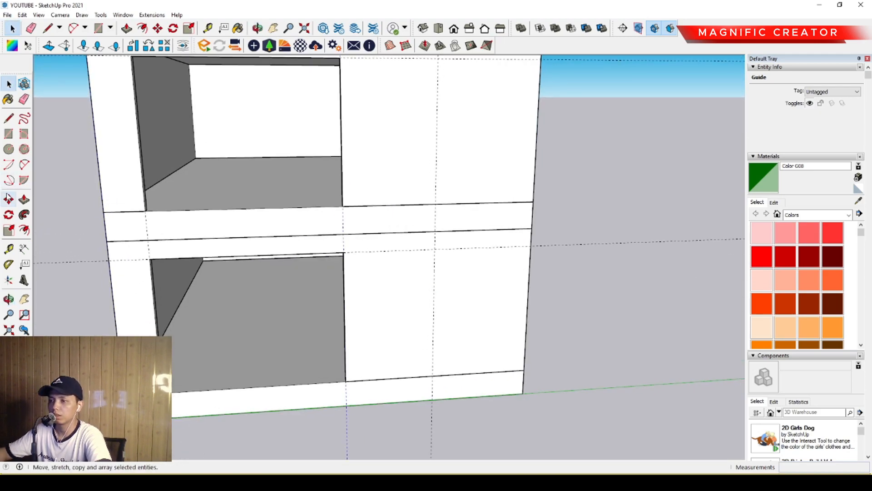
Step: Place a vertical guide a short distance to the right of the ground-floor opening's right edge
click(8, 249)
scroll(363, 291, up, 2)
click(339, 269)
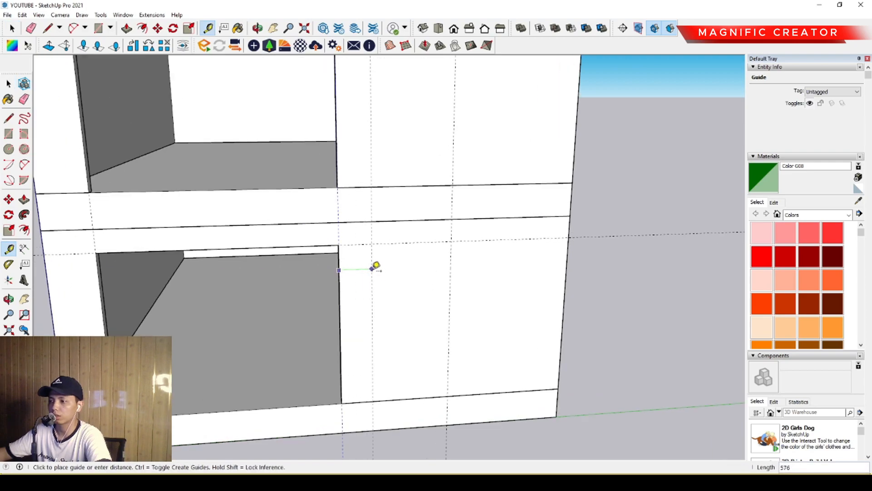
scroll(369, 269, down, 1)
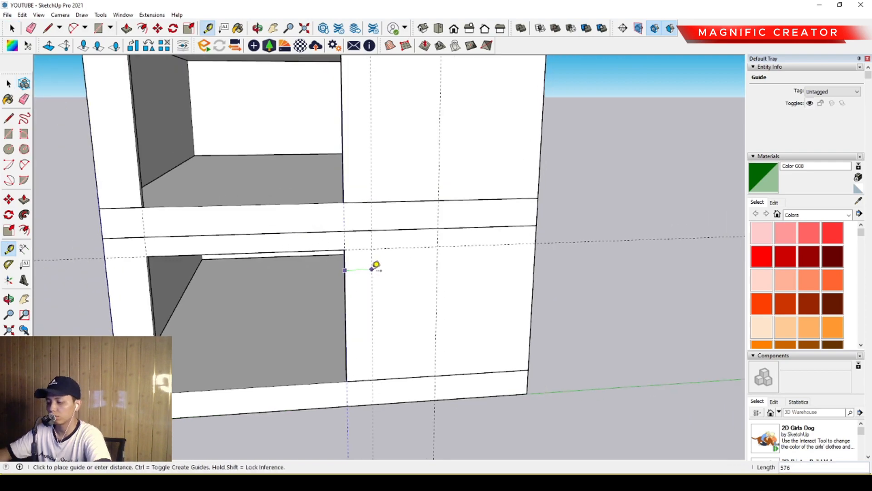
key(space)
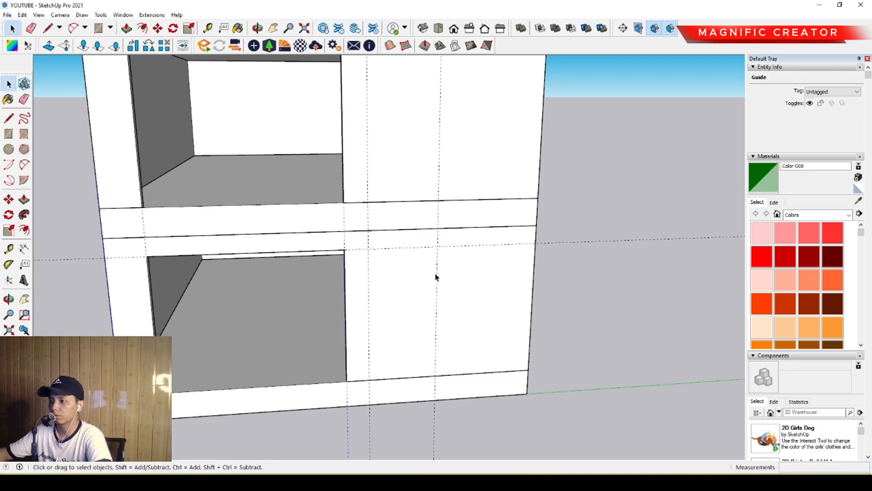
Step: Place another vertical guide to the right of the newest one to mark the width of a second, narrower opening
click(9, 248)
click(369, 270)
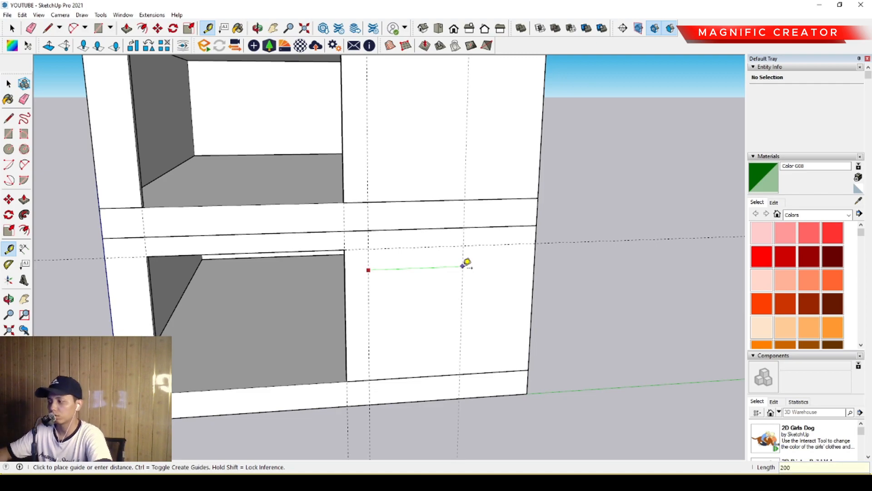
click(463, 266)
key(space)
Step: Inside the upper-floor wall group, draw a rectangle between the two new vertical guides, from the horizontal guide to the wall's bottom edge
middle_drag(464, 272, 389, 291)
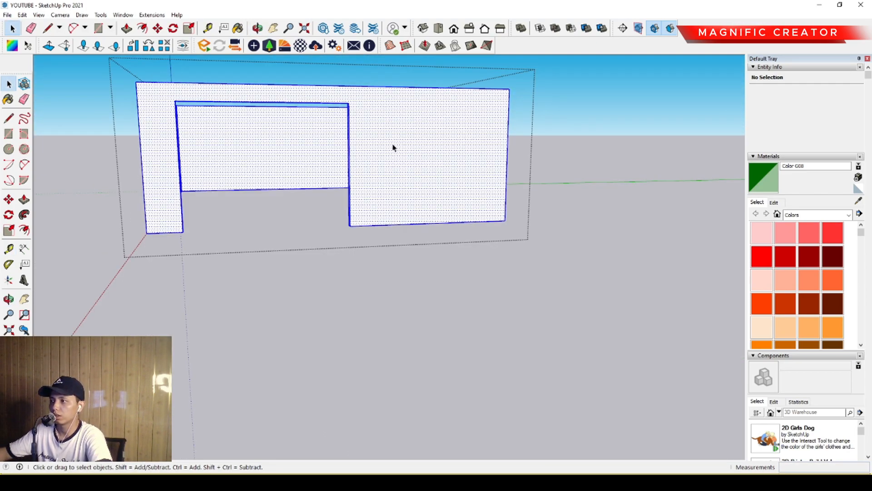
triple_click(408, 153)
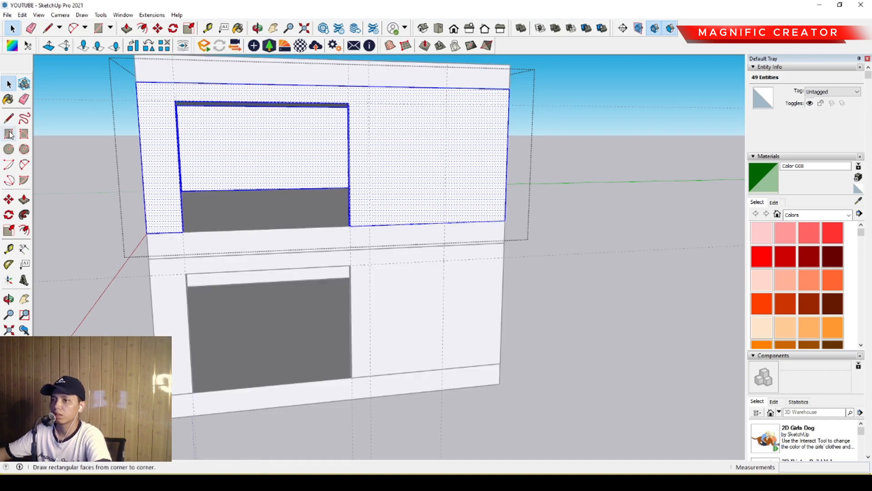
click(10, 133)
scroll(341, 123, up, 2)
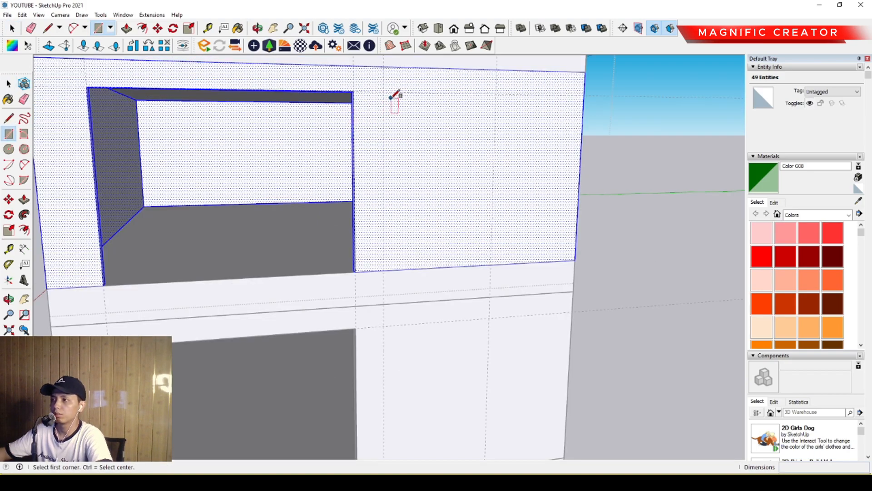
click(384, 92)
click(497, 268)
key(space)
Step: Push the narrower upper-floor rectangle through the wall thickness to cut the second opening
scroll(481, 182, down, 3)
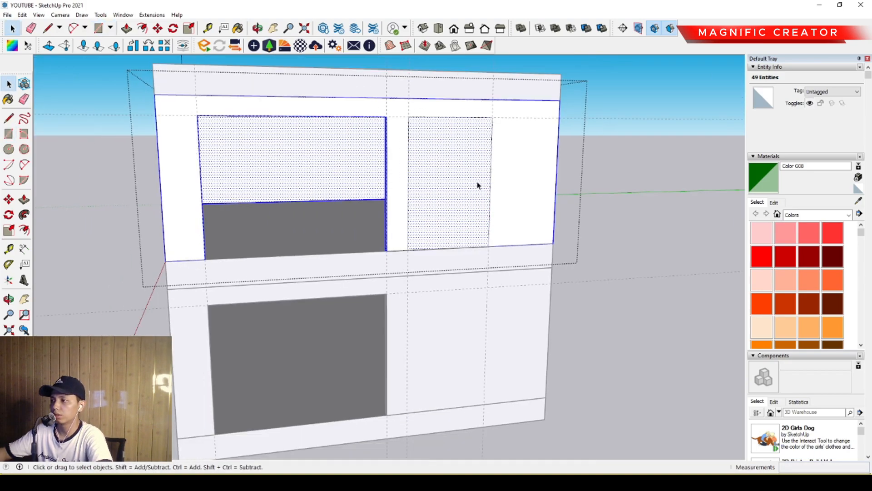
middle_drag(394, 231, 331, 292)
key(p)
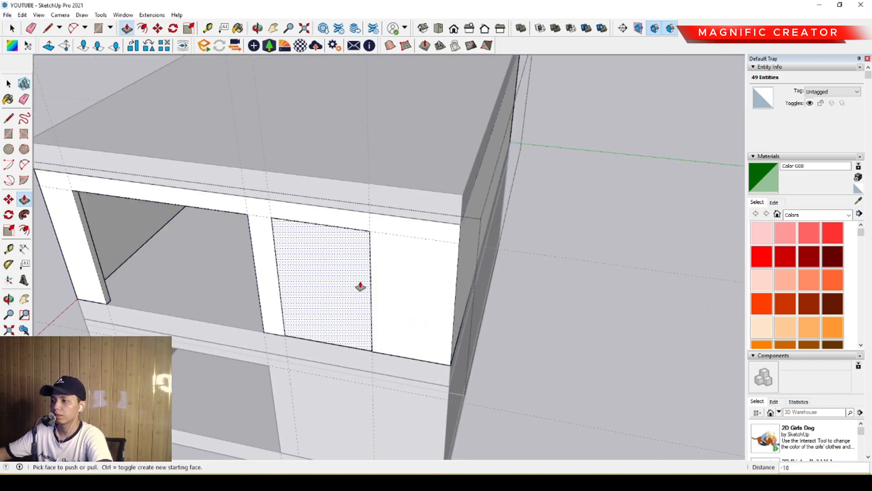
click(354, 273)
key(space)
Step: Inside the ground-floor wall group, draw a rectangle between the two right-hand vertical guides, from the horizontal guide to the wall's bottom edge
scroll(354, 277, down, 2)
middle_drag(339, 376, 370, 270)
triple_click(371, 270)
scroll(371, 270, up, 2)
key(r)
click(322, 230)
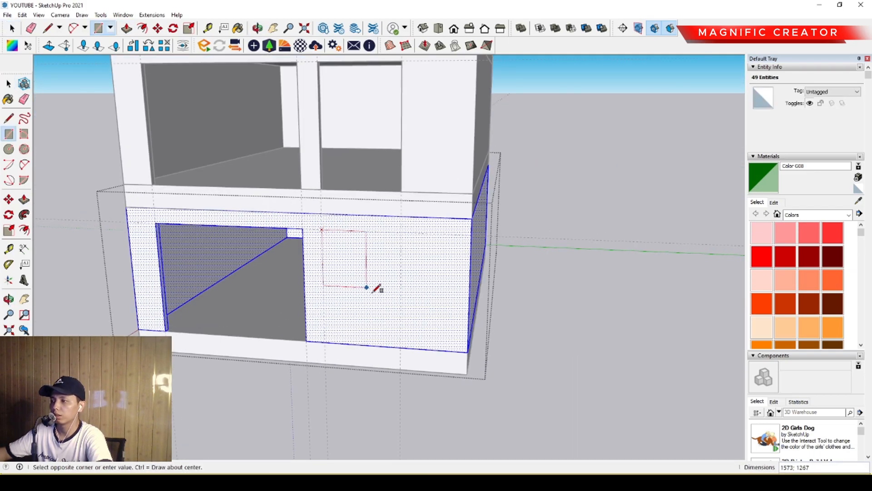
click(401, 348)
Step: Push the ground-floor rectangle 150 mm through the wall to cut the second opening, and leave the wall group
scroll(365, 309, up, 2)
middle_drag(367, 291, 328, 321)
key(space)
click(327, 322)
key(p)
click(318, 345)
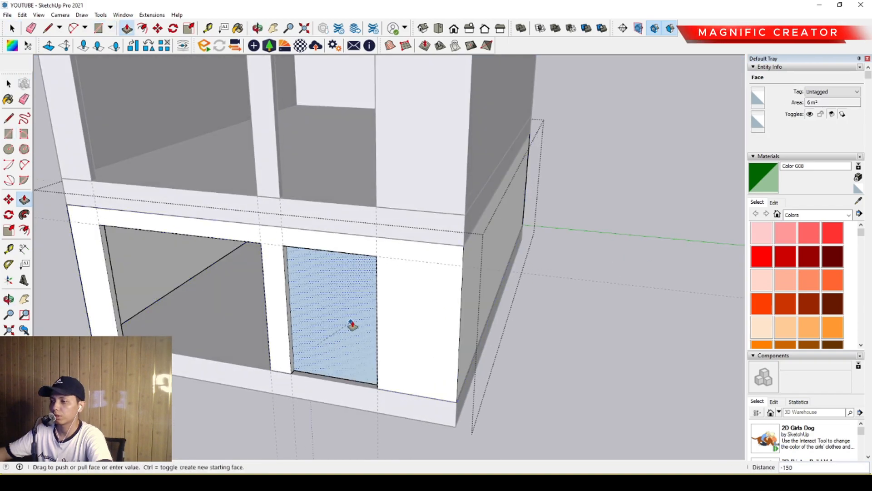
click(350, 315)
key(space)
scroll(346, 313, down, 5)
click(580, 186)
Step: Place a vertical guide across the wide ground-floor opening, 1500 mm to the left of the pier between the openings
scroll(309, 359, up, 2)
middle_drag(303, 378, 390, 345)
scroll(320, 364, down, 2)
scroll(332, 357, up, 2)
scroll(369, 371, up, 3)
middle_drag(367, 373, 458, 357)
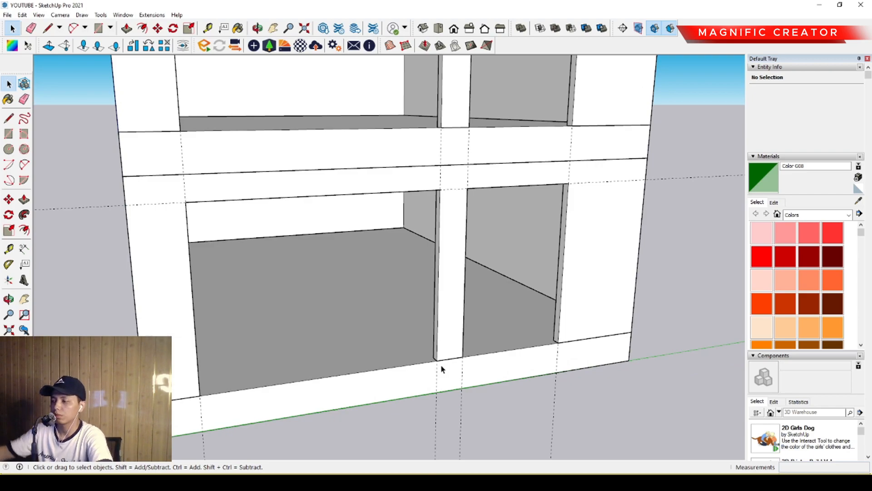
middle_drag(342, 414, 290, 364)
click(9, 248)
scroll(444, 356, up, 3)
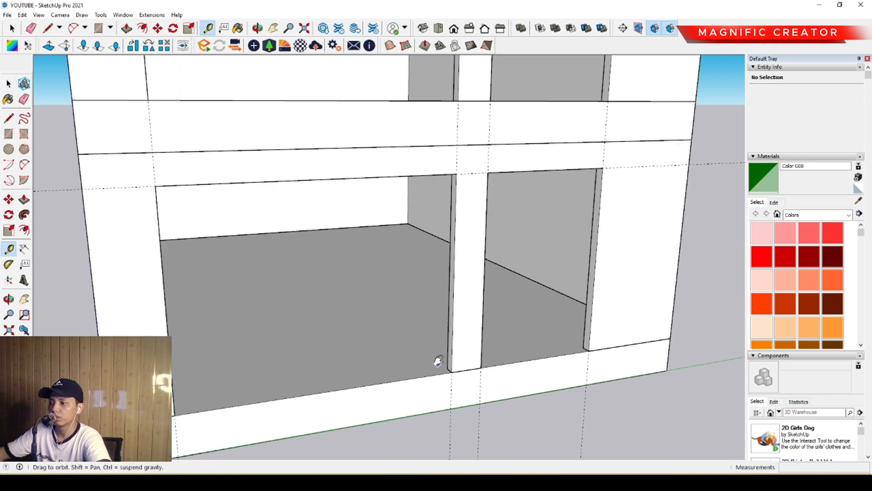
click(462, 321)
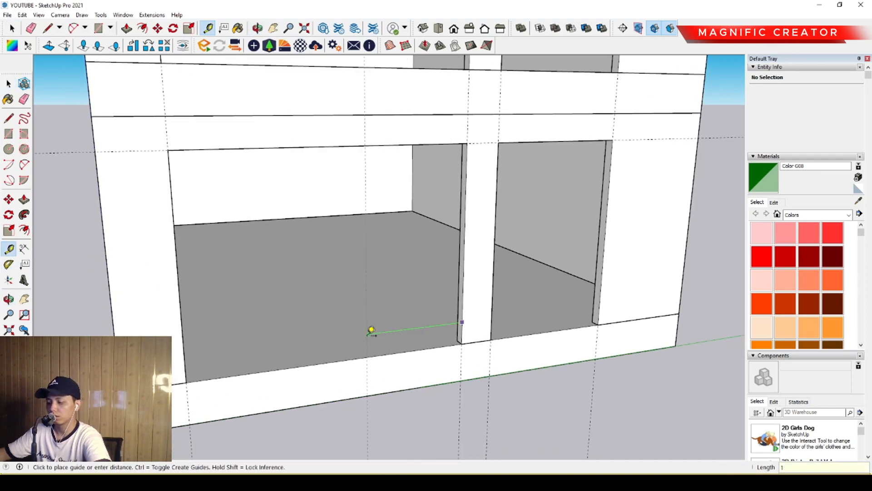
click(372, 329)
key(space)
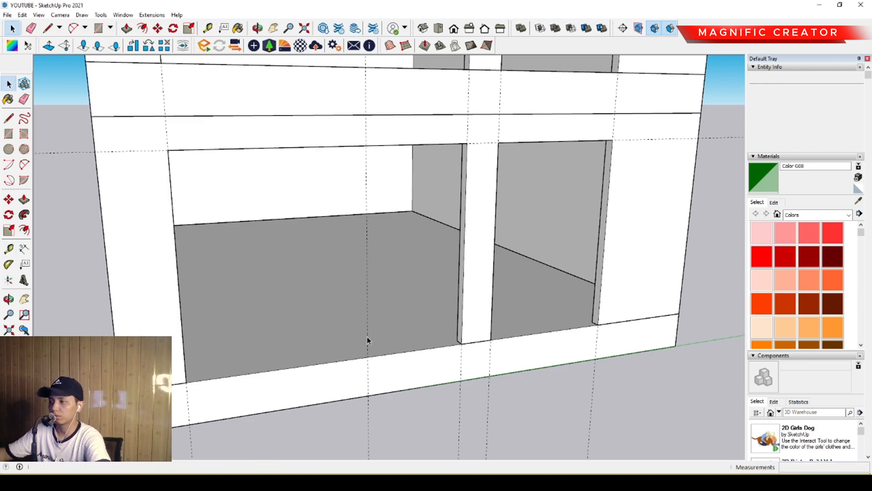
Step: Trace a three-sided door outline 1500 mm wide up the pier edge, along the opening's top and down the new guide
shift+middle_drag(375, 333, 347, 391)
middle_drag(291, 334, 287, 339)
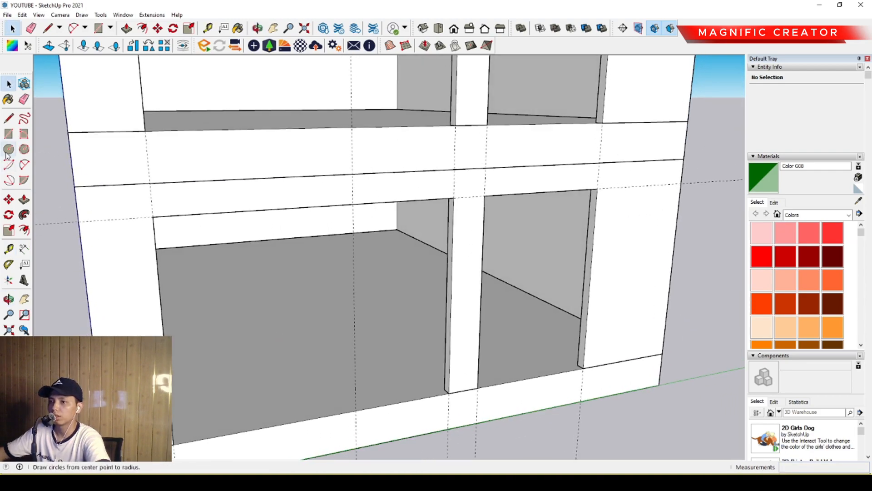
click(9, 118)
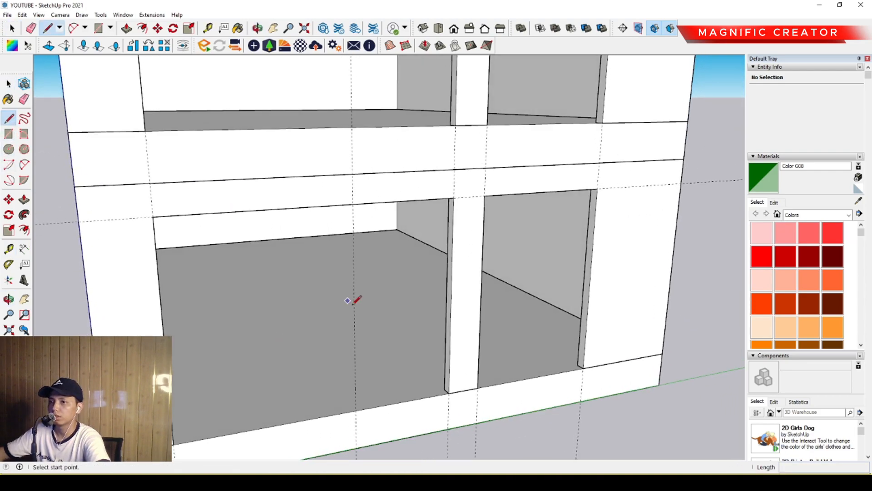
click(449, 393)
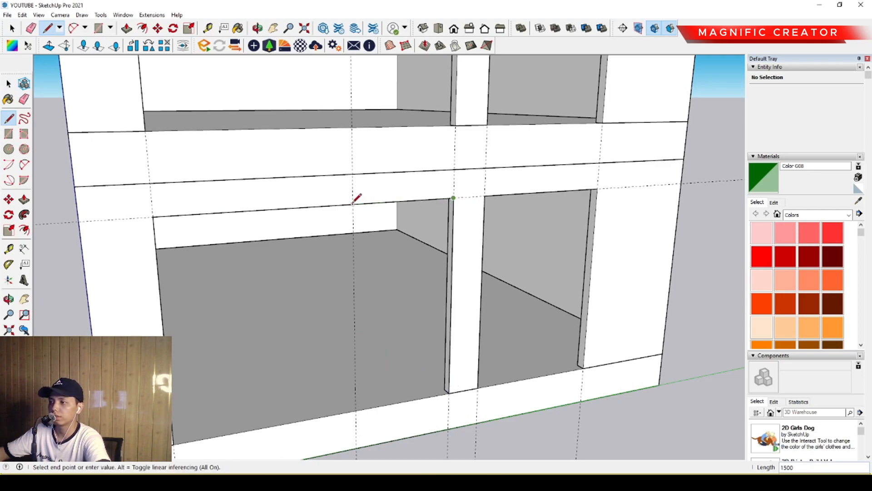
click(390, 396)
key(space)
Step: Select the three edges of the door outline and offset them inward to form a narrow frame profile
scroll(452, 315, up, 2)
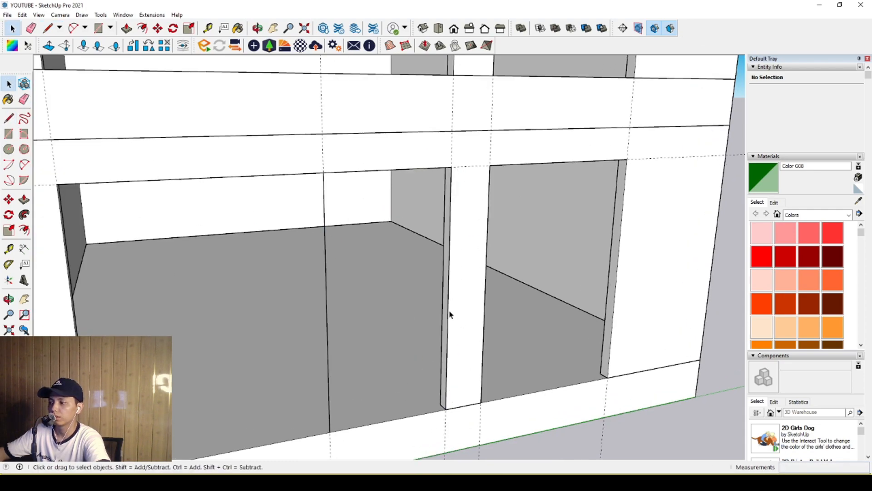
click(448, 313)
scroll(449, 311, up, 2)
key(f)
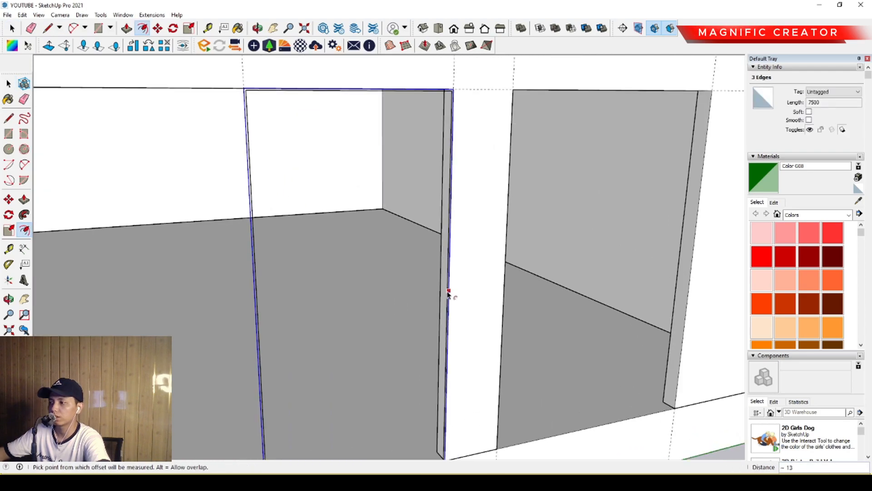
click(448, 290)
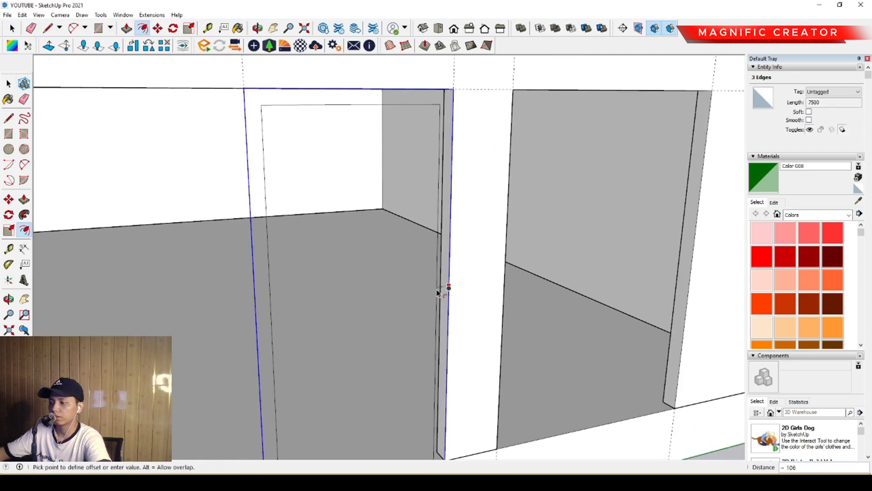
key(Return)
key(space)
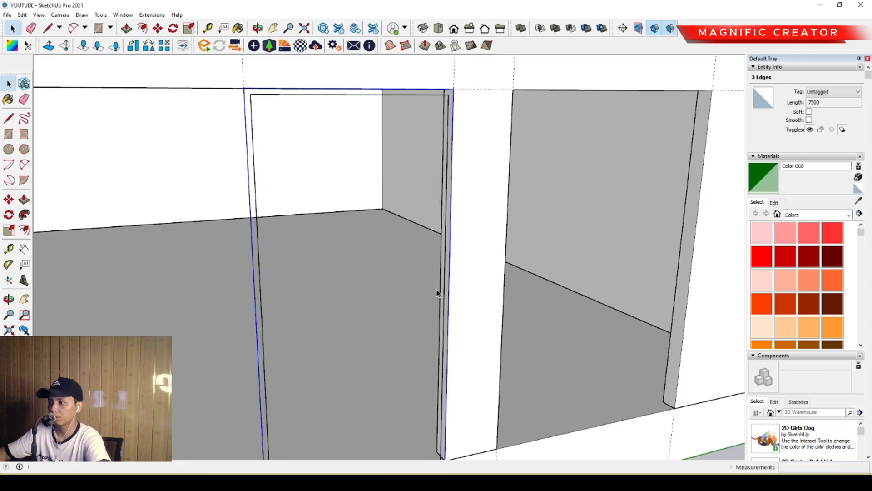
Step: Close the door outline with a line along its bottom and delete the segment between the inner frame edges to leave only the frame
scroll(440, 293, down, 4)
middle_drag(454, 299, 409, 383)
scroll(428, 396, up, 5)
middle_drag(452, 406, 459, 333)
key(l)
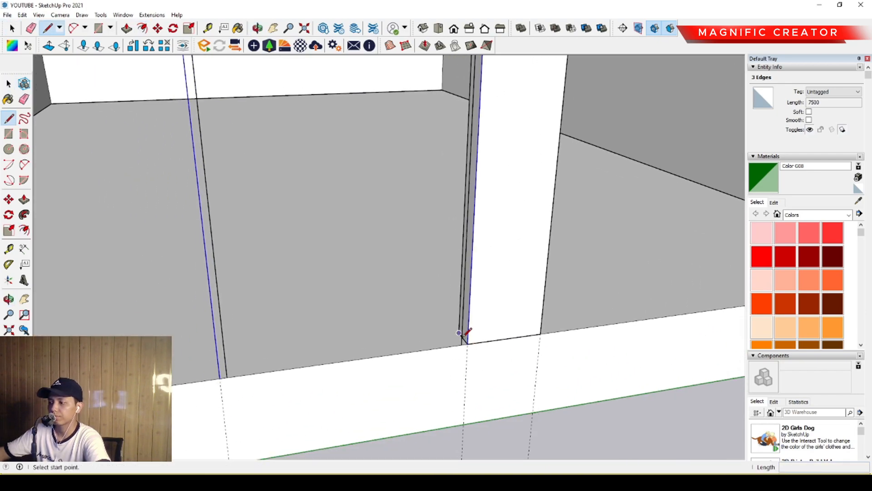
click(468, 344)
scroll(345, 389, up, 3)
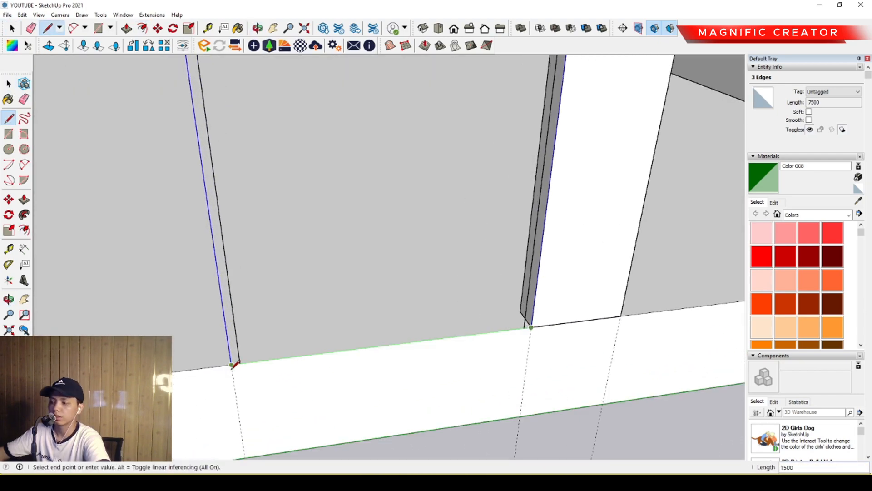
click(231, 364)
key(space)
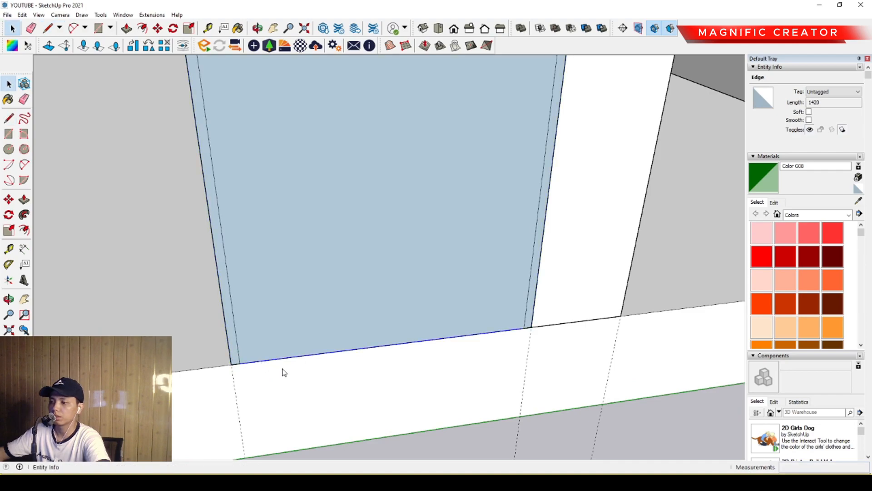
key(Delete)
Step: Extrude the door frame profile 120 mm into the opening
scroll(526, 322, up, 2)
shift+middle_drag(525, 322, 491, 339)
double_click(490, 338)
key(p)
drag(489, 338, 473, 317)
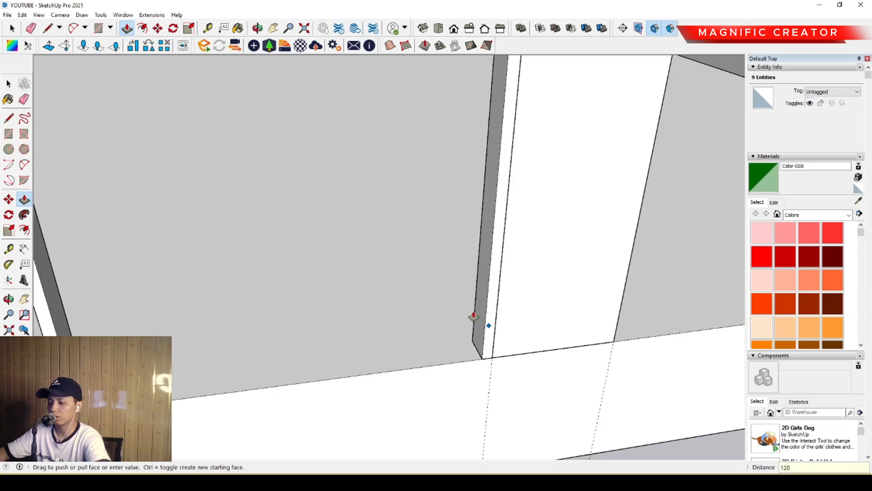
key(space)
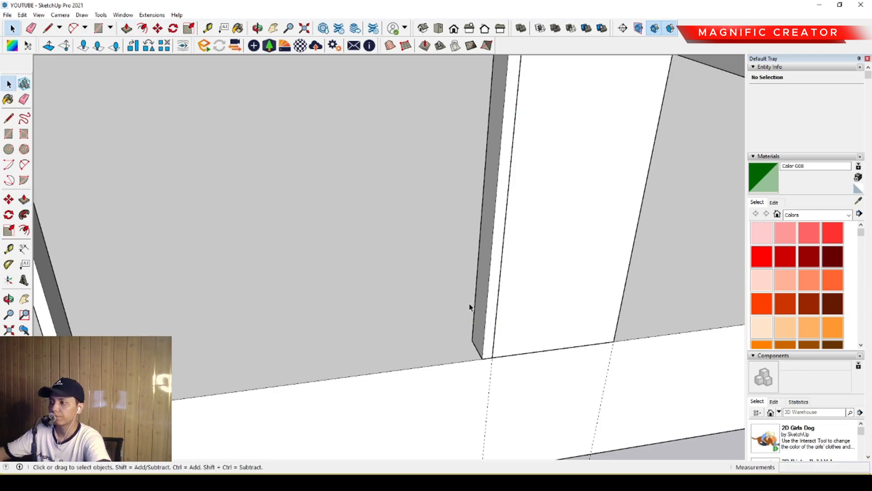
Step: Select the whole extruded door frame and make it a group
scroll(470, 300, up, 2)
triple_click(492, 294)
key(g)
middle_drag(480, 363, 505, 327)
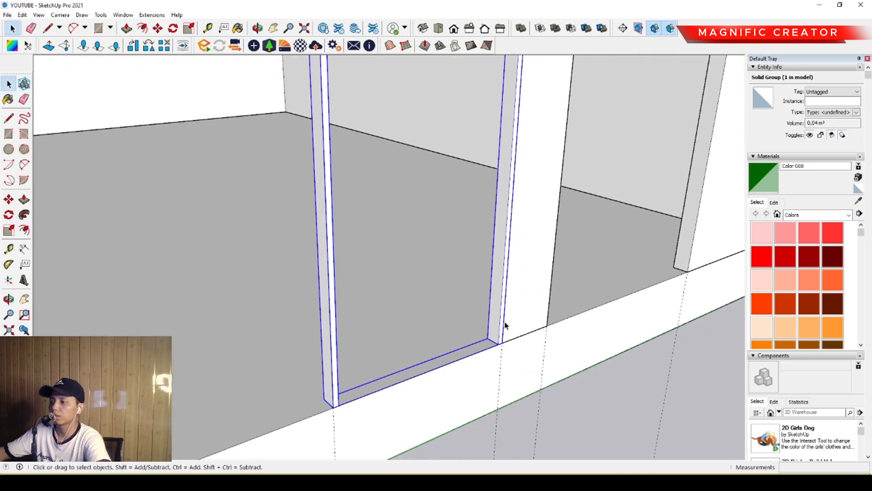
Step: Paint the door frame group with the dark grey Color M06 material
scroll(504, 327, down, 6)
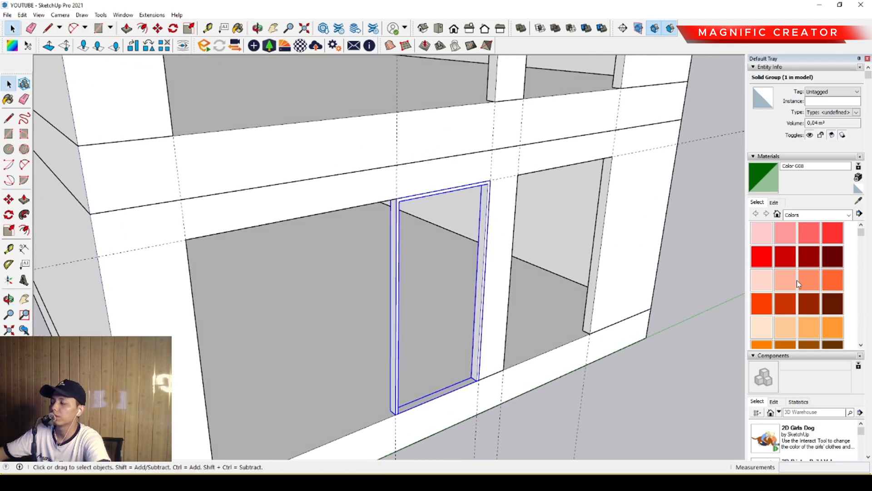
scroll(805, 279, down, 4)
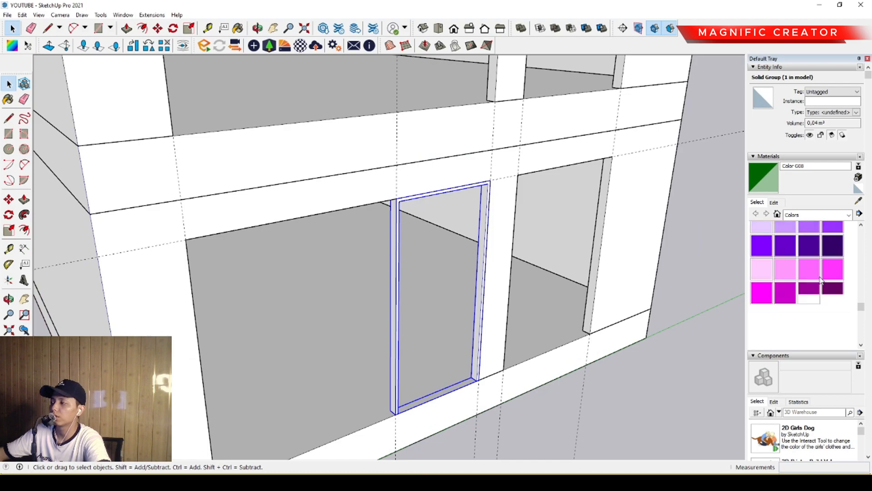
scroll(821, 278, down, 2)
click(812, 278)
mouse_move(498, 272)
middle_down()
mouse_move(481, 265)
mouse_move(515, 274)
mouse_move(282, 294)
middle_up()
click(480, 263)
key(space)
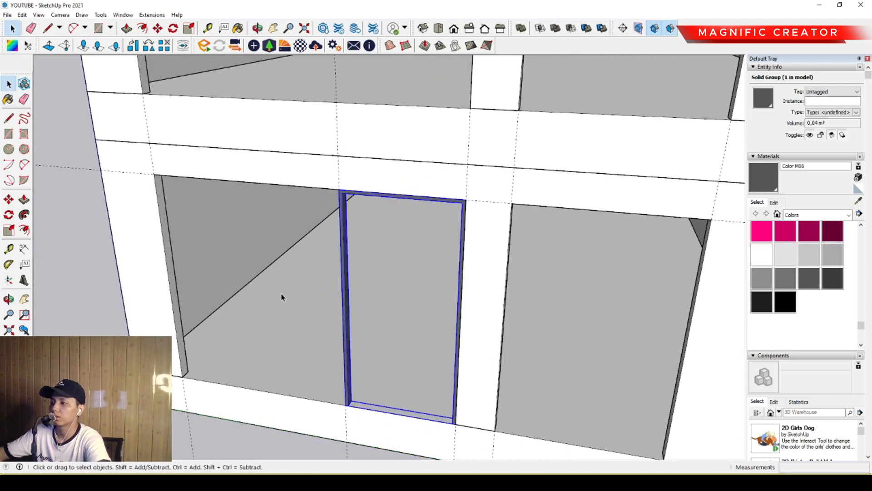
Step: Draw a rectangle for a door leaf from the frame's lower-left inner corner to the midpoint of its upper inner edge
key(r)
scroll(348, 405, up, 3)
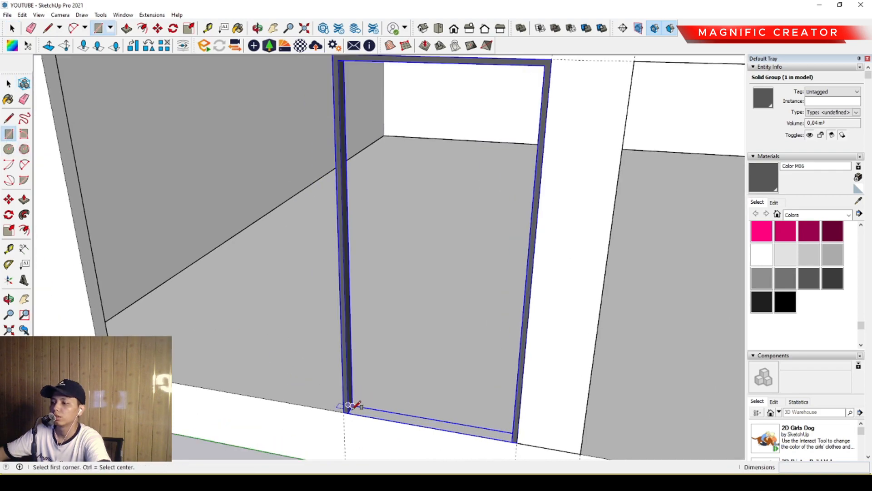
click(349, 405)
scroll(351, 403, down, 3)
scroll(383, 185, up, 5)
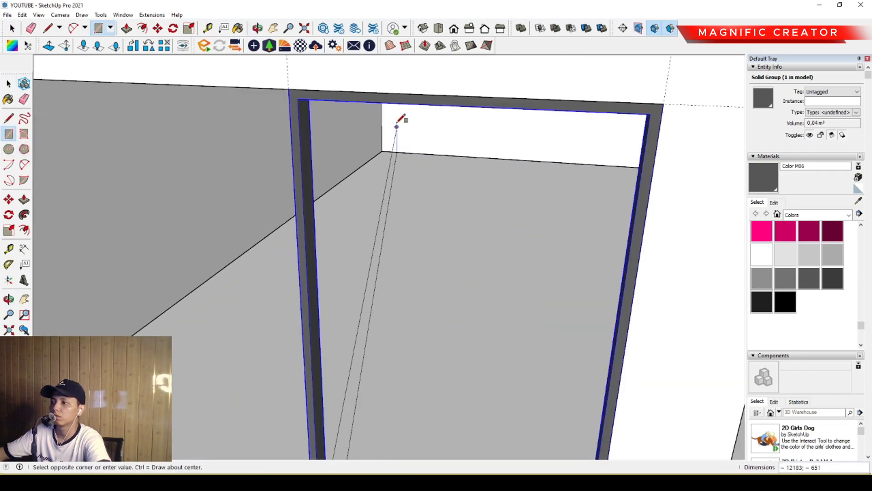
click(468, 102)
Step: Offset the door leaf rectangle's outline inward by about 57 mm
key(space)
scroll(403, 275, down, 1)
click(420, 265)
middle_drag(421, 262, 398, 221)
key(f)
click(420, 199)
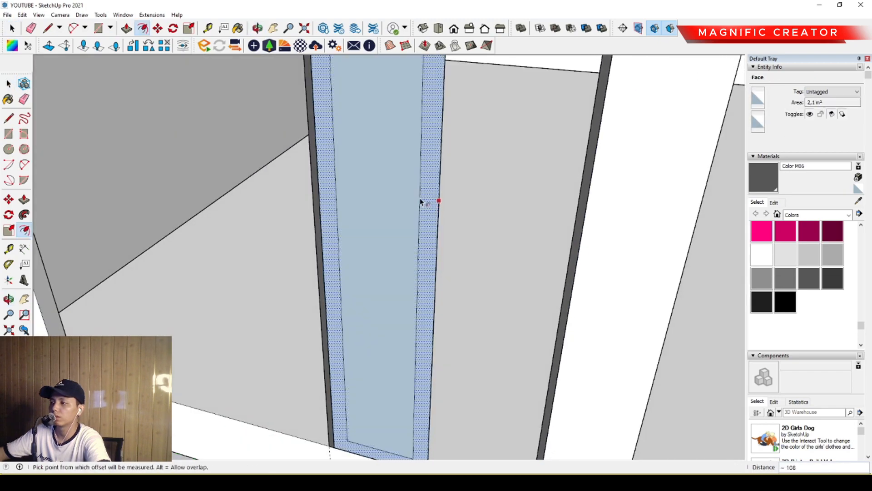
click(436, 189)
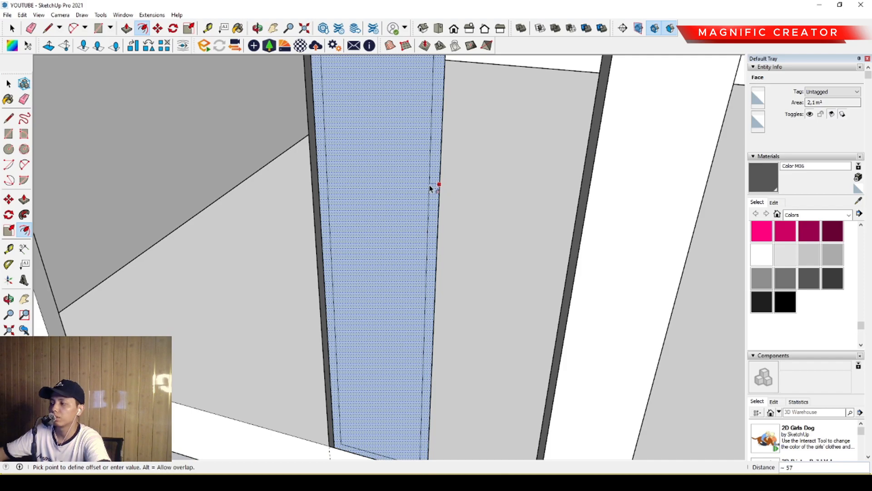
click(429, 189)
key(space)
Step: Erase the inner face of the door leaf so only its border profile remains
middle_drag(407, 272, 371, 302)
click(371, 300)
right_click(370, 274)
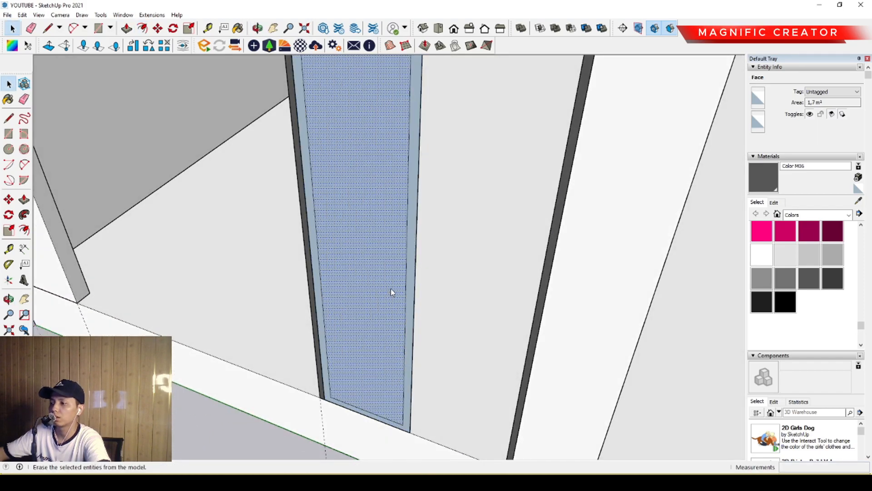
click(391, 289)
Step: Extrude the door leaf's border profile to give the leaf frame thickness
scroll(351, 372, up, 5)
click(301, 420)
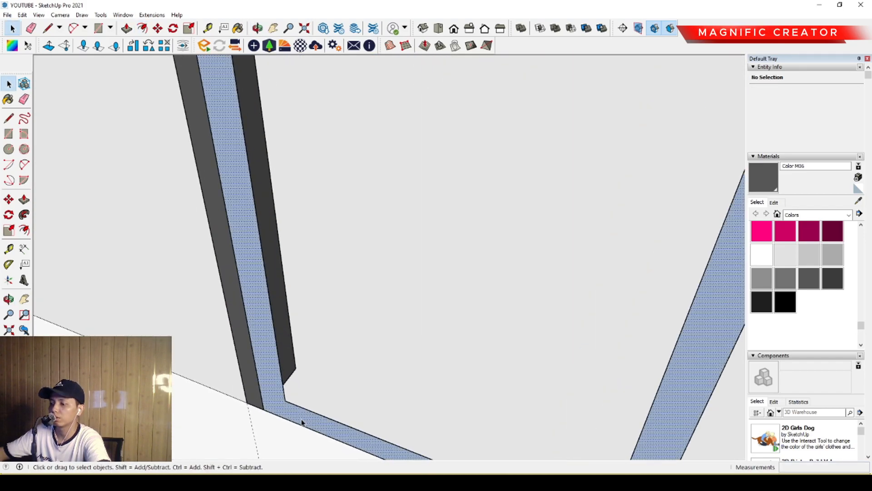
click(25, 203)
click(281, 374)
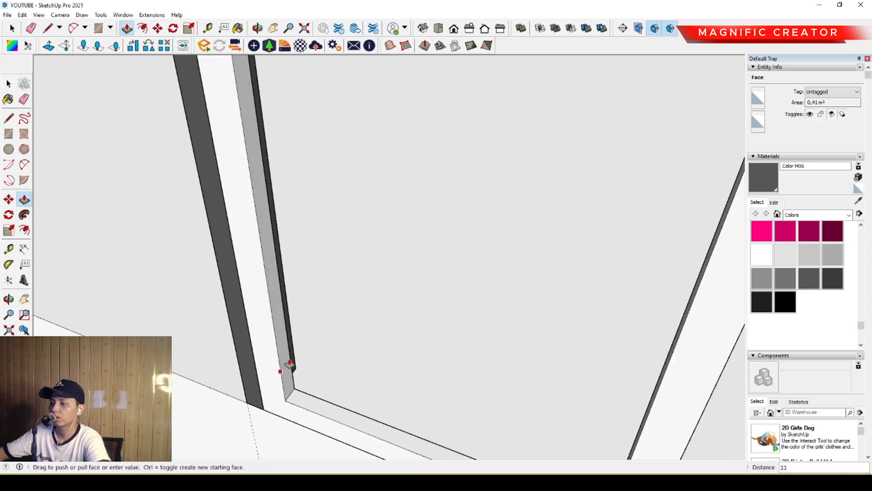
click(291, 358)
key(space)
Step: Make the extruded leaf frame a group and paint it with Color M06
triple_click(279, 310)
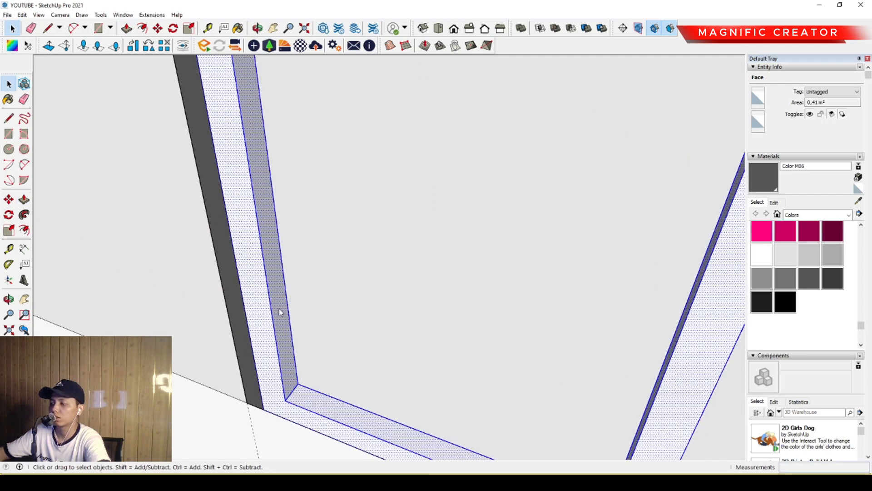
right_click(279, 310)
click(316, 393)
click(763, 176)
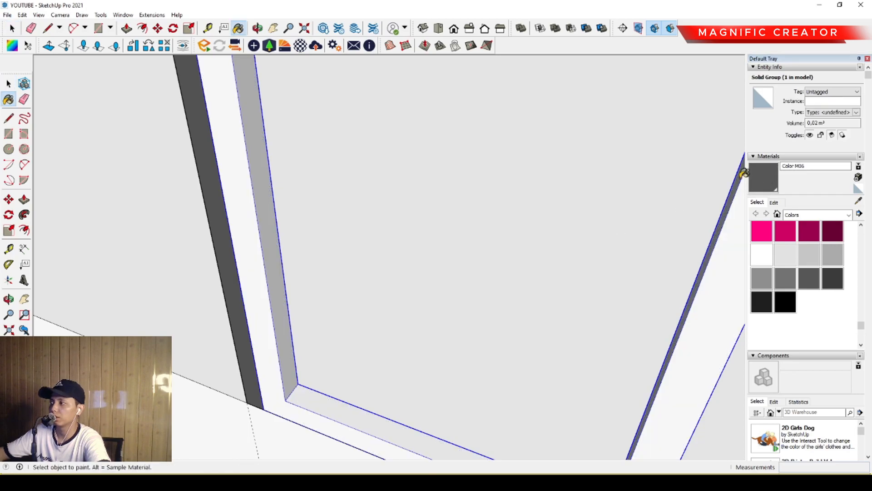
click(273, 303)
key(space)
Step: Draw a rectangle for the glass pane inside the leaf frame, from a lower inner corner to the diagonally opposite upper corner
scroll(265, 324, down, 3)
mouse_move(266, 324)
middle_down()
mouse_move(318, 359)
mouse_move(466, 388)
mouse_move(577, 382)
middle_up()
click(9, 134)
scroll(487, 355, up, 4)
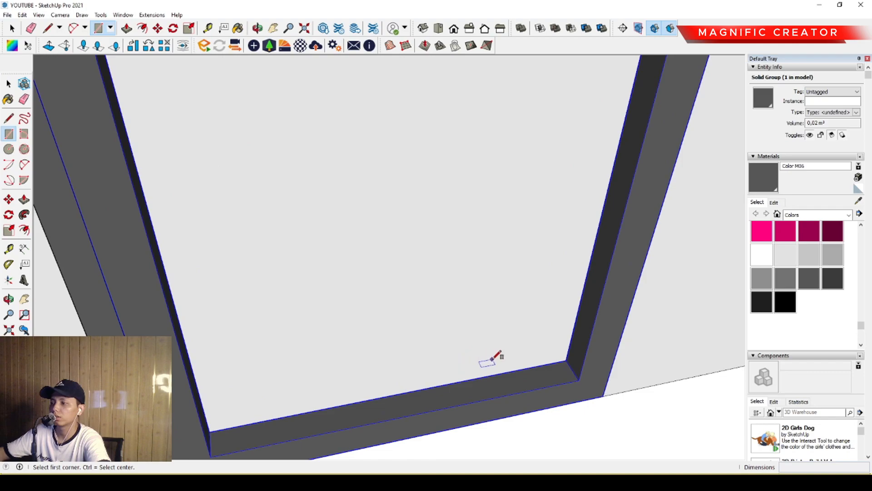
click(571, 364)
scroll(422, 410, down, 4)
scroll(422, 410, down, 3)
middle_drag(384, 383, 364, 234)
scroll(368, 300, up, 4)
scroll(368, 303, up, 4)
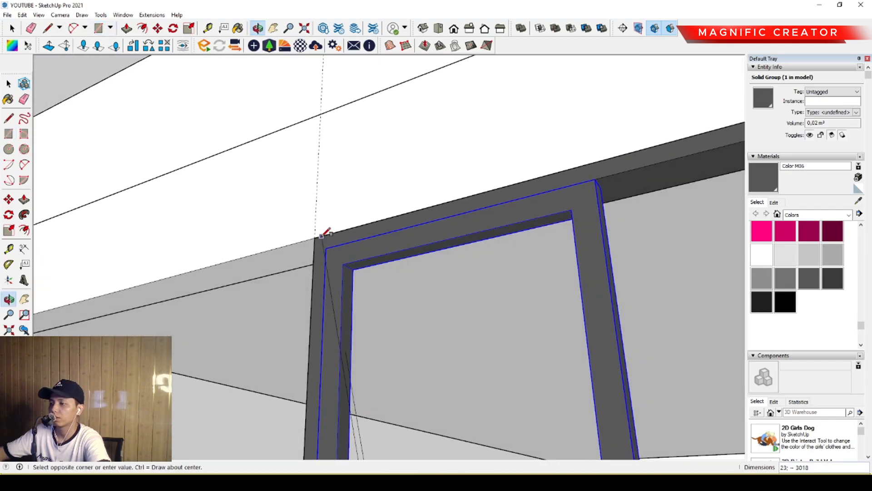
click(344, 268)
Step: Extrude the pane face slightly to give the glass a small thickness
key(space)
click(415, 284)
scroll(415, 284, up, 1)
key(p)
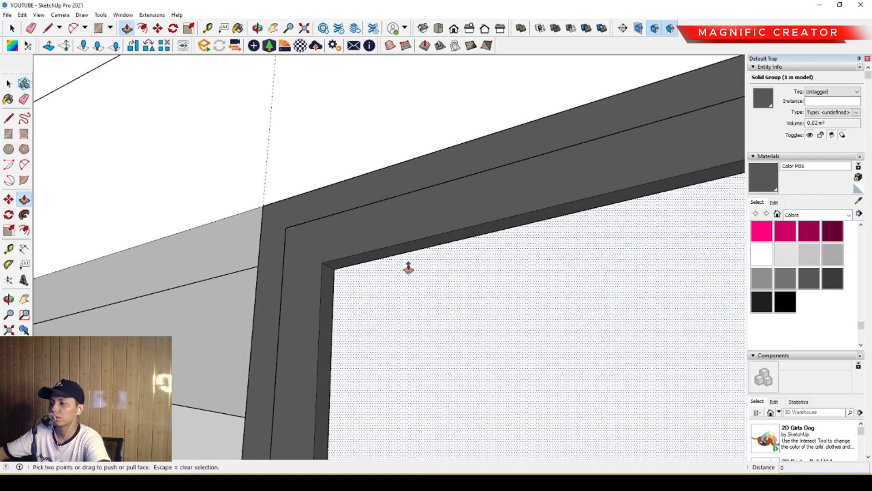
click(408, 267)
click(406, 264)
key(space)
Step: Make the extruded glass pane with all its connected geometry a group
triple_click(460, 279)
right_click(460, 279)
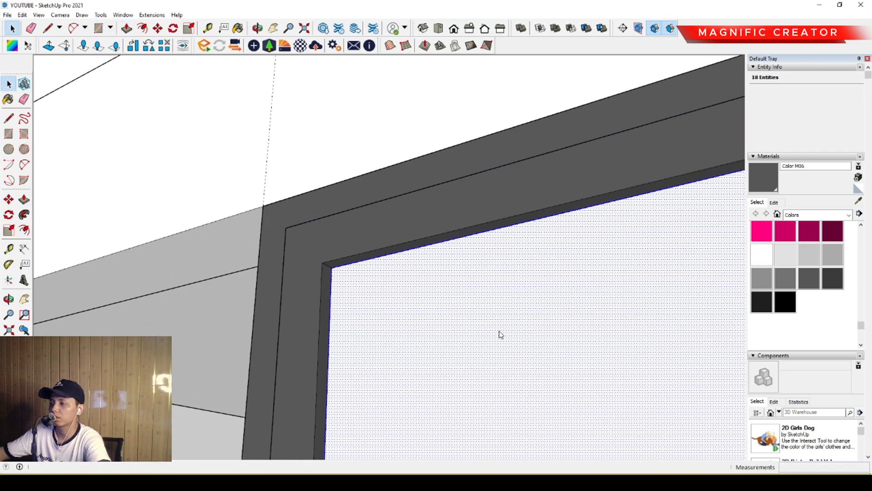
click(496, 359)
scroll(376, 290, down, 6)
scroll(438, 370, down, 2)
middle_drag(407, 272, 473, 405)
Step: Paint the pane group with Translucent Glass Gray from the Glass and Mirrors collection
click(850, 215)
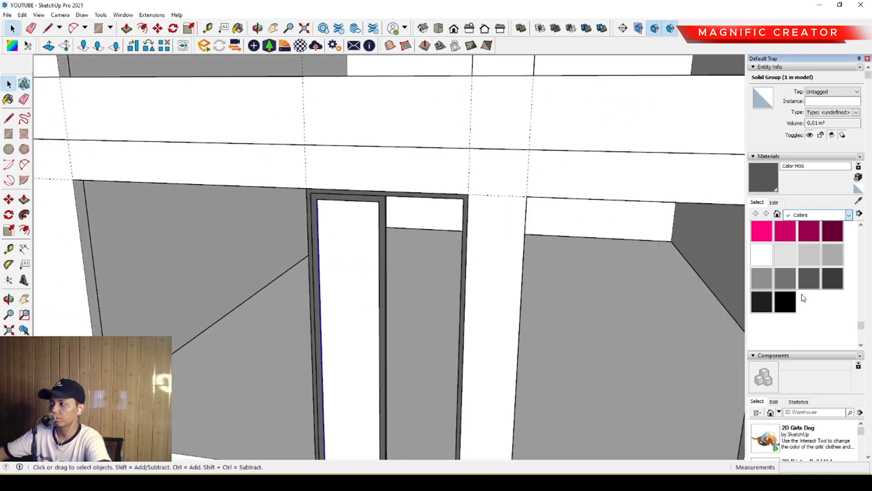
click(806, 256)
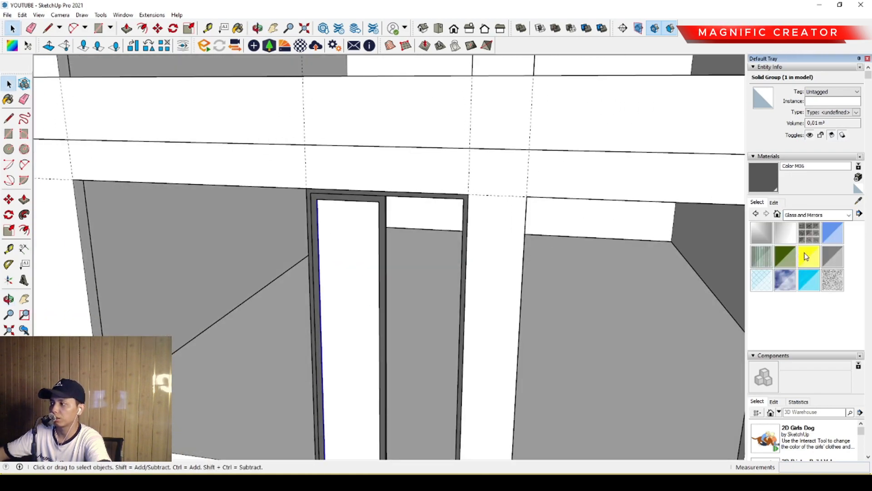
click(836, 260)
click(359, 278)
key(space)
Step: Combine the leaf frame and its glass pane into a group and turn it into a component
mouse_move(358, 277)
middle_down()
mouse_move(334, 247)
mouse_move(350, 324)
middle_up()
scroll(350, 324, up, 3)
scroll(354, 318, up, 2)
right_click(382, 281)
click(421, 367)
right_click(351, 341)
click(375, 263)
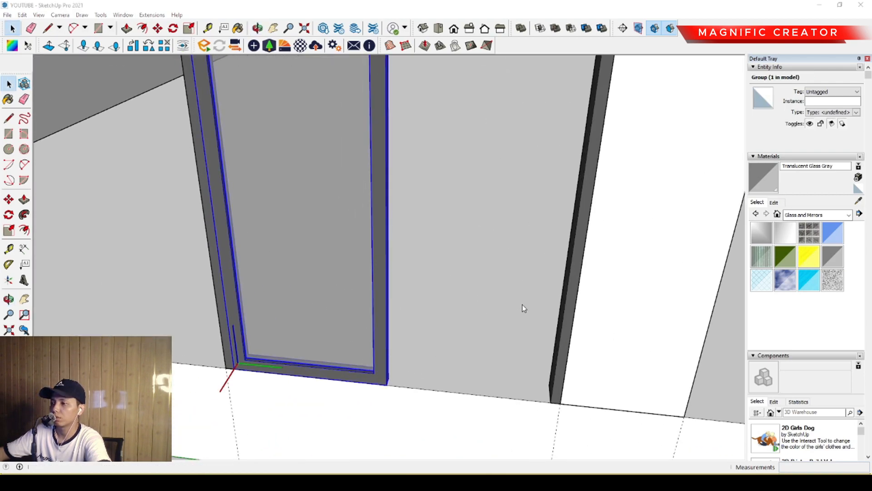
click(602, 310)
Step: Copy the door leaf component sideways from its lower corner to the door frame's opposite lower inner corner to fill the other half
middle_drag(418, 341, 324, 312)
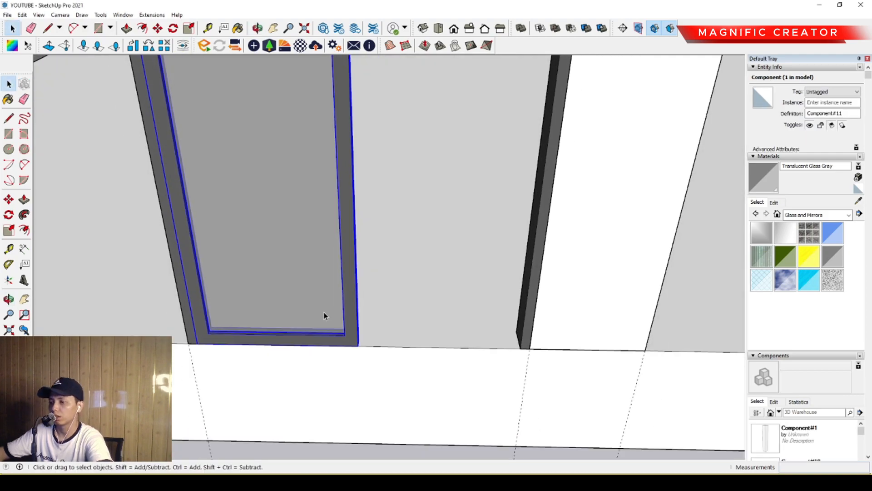
click(9, 200)
key(ctrl)
click(358, 346)
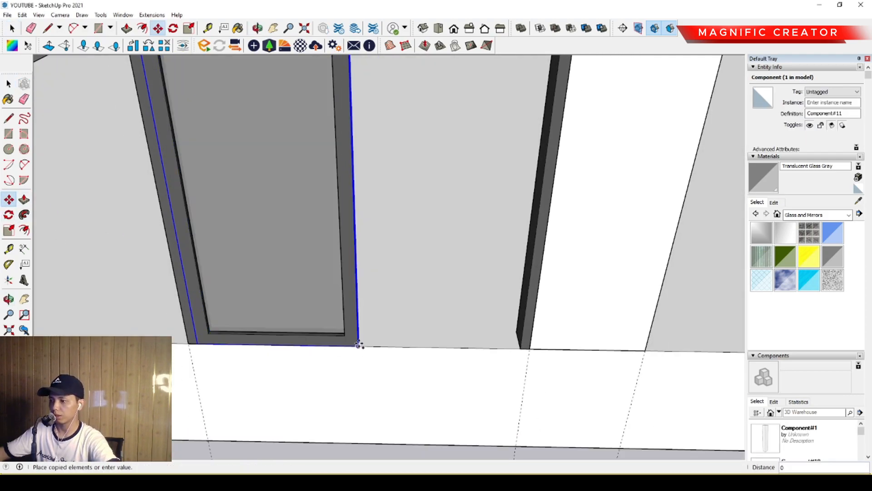
click(515, 348)
key(space)
middle_drag(475, 351, 454, 302)
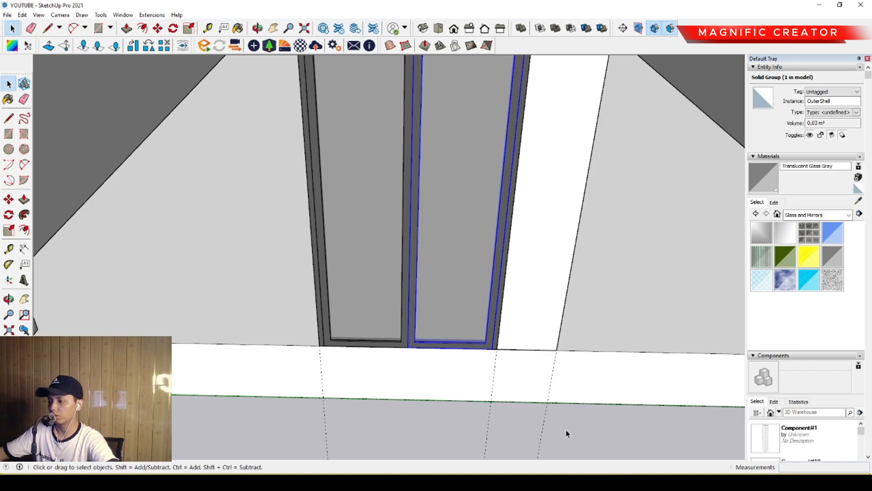
Step: Draw a line along the bottom edge of the opening beside the door, from the door frame's lower corner to the opening's far corner
scroll(430, 326, down, 6)
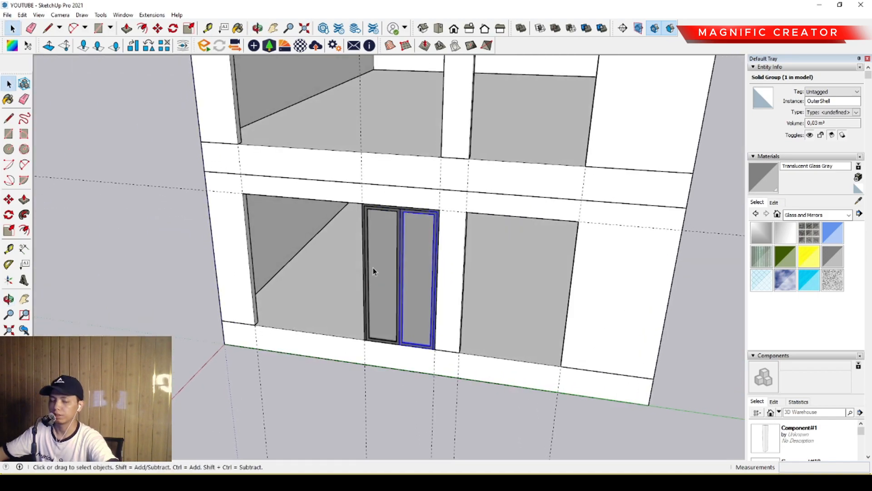
middle_drag(376, 296, 415, 274)
scroll(418, 310, up, 3)
scroll(452, 306, up, 3)
scroll(527, 296, down, 3)
middle_drag(511, 280, 437, 272)
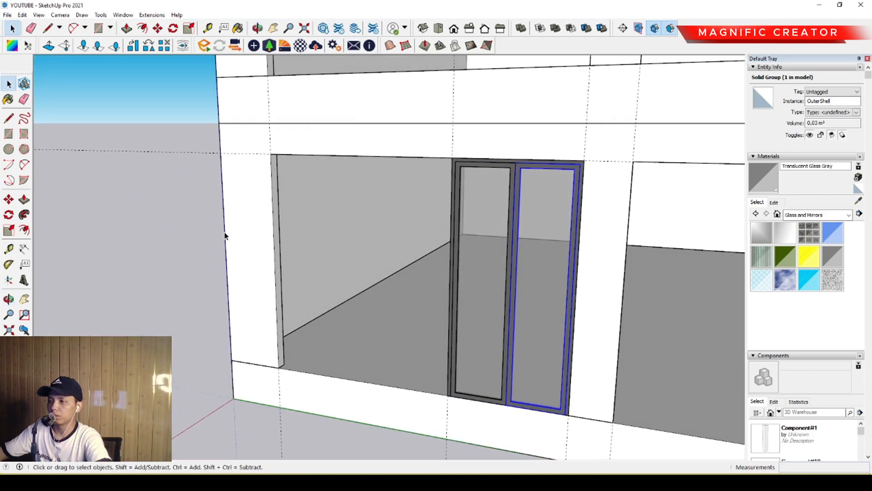
click(8, 119)
scroll(449, 395, up, 5)
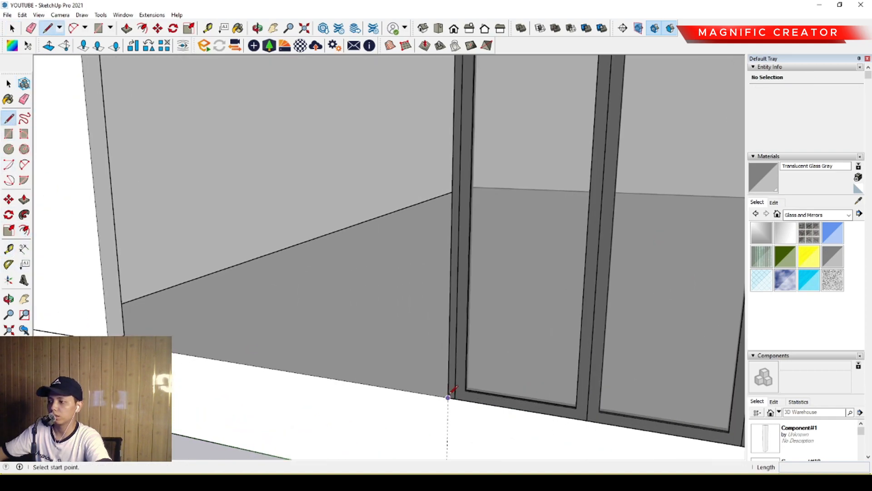
click(448, 397)
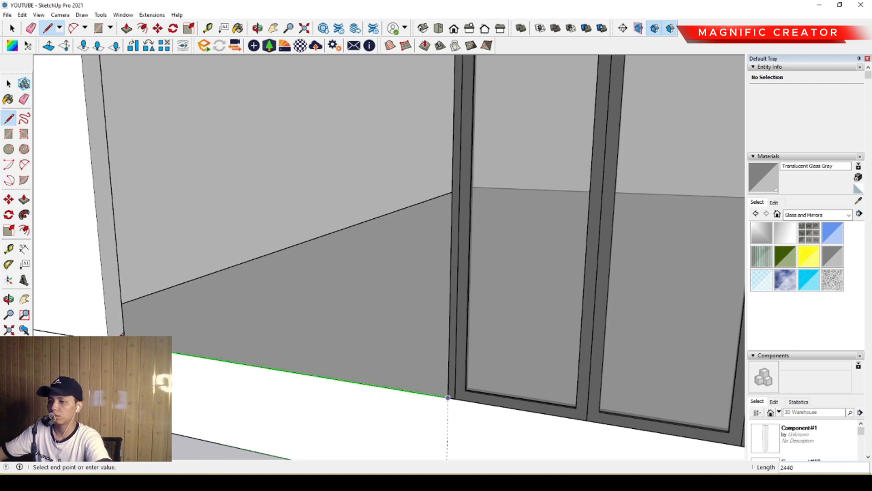
Step: Draw a 2500 line along the same opening's top edge, from its far corner to the door frame's upper corner
scroll(112, 334, down, 3)
mouse_move(104, 187)
shift+middle_down()
mouse_move(236, 359)
mouse_move(233, 318)
mouse_move(263, 308)
mouse_move(386, 318)
mouse_move(428, 291)
mouse_move(436, 269)
shift+middle_up()
scroll(228, 373, up, 3)
scroll(236, 333, down, 4)
scroll(413, 333, up, 3)
scroll(414, 339, up, 4)
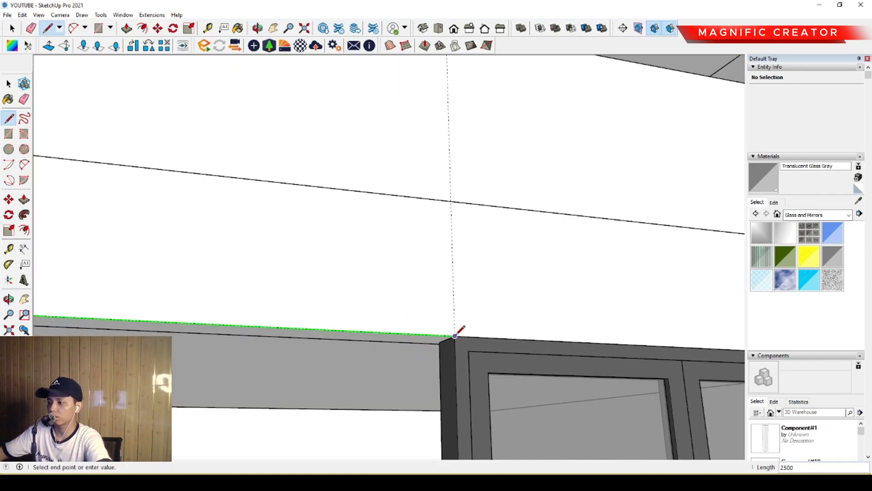
key(space)
Step: Offset the top, outer side and bottom edges of the opening beside the door inward by 40
scroll(381, 264, down, 6)
middle_drag(384, 263, 218, 347)
scroll(241, 315, up, 6)
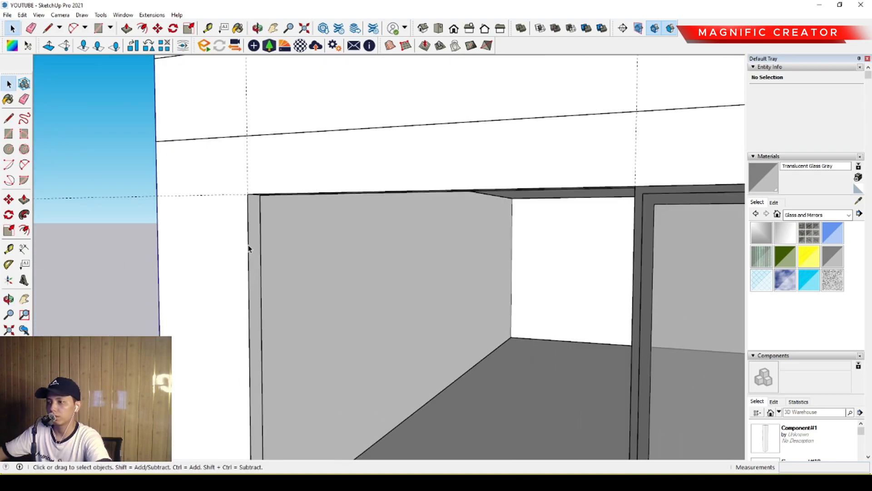
click(249, 247)
scroll(243, 227, down, 6)
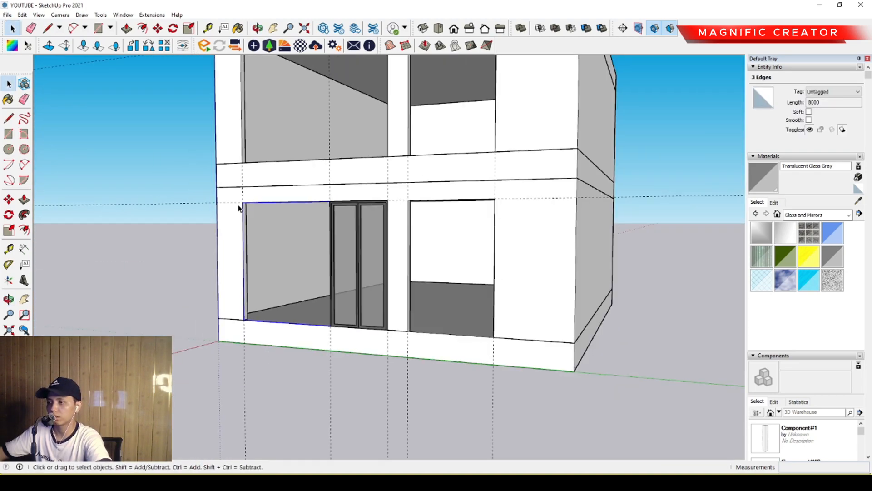
scroll(253, 240, up, 6)
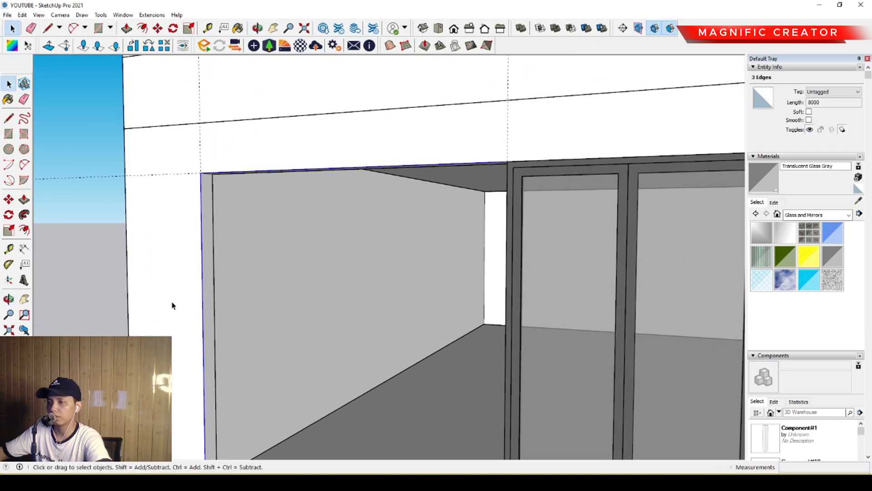
click(24, 230)
scroll(246, 153, up, 2)
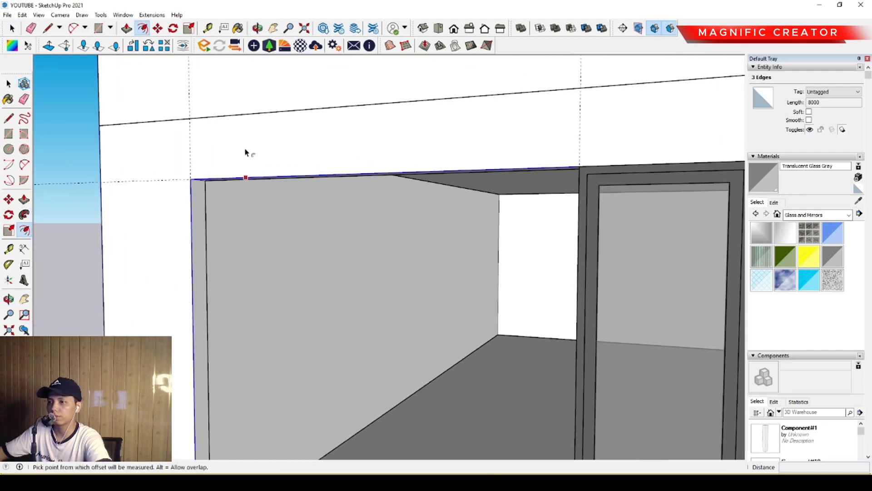
click(238, 177)
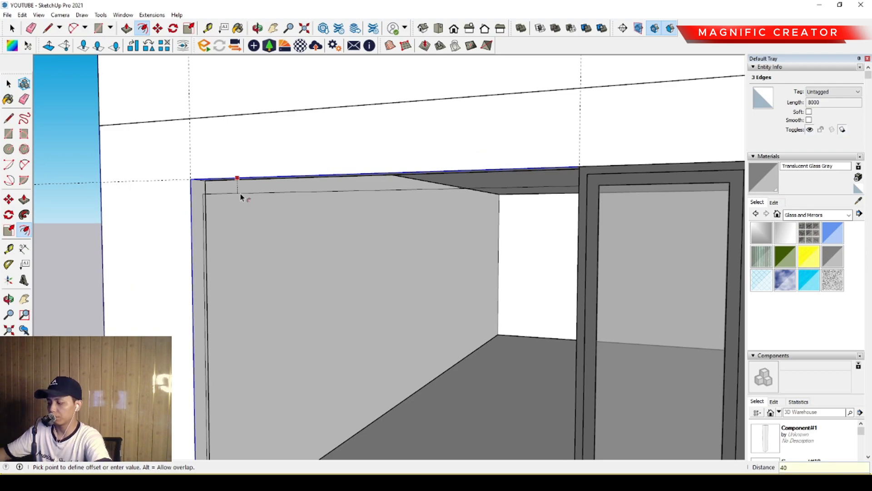
key(Return)
key(space)
Step: Close the upper end of the offset border with a short line at the door frame's top corner
scroll(212, 193, down, 2)
middle_drag(363, 167, 429, 201)
scroll(391, 211, up, 4)
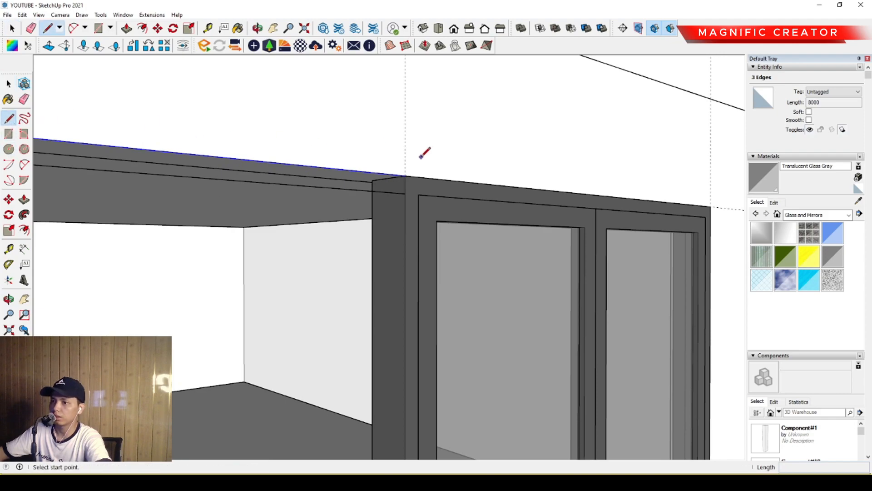
scroll(396, 202, up, 2)
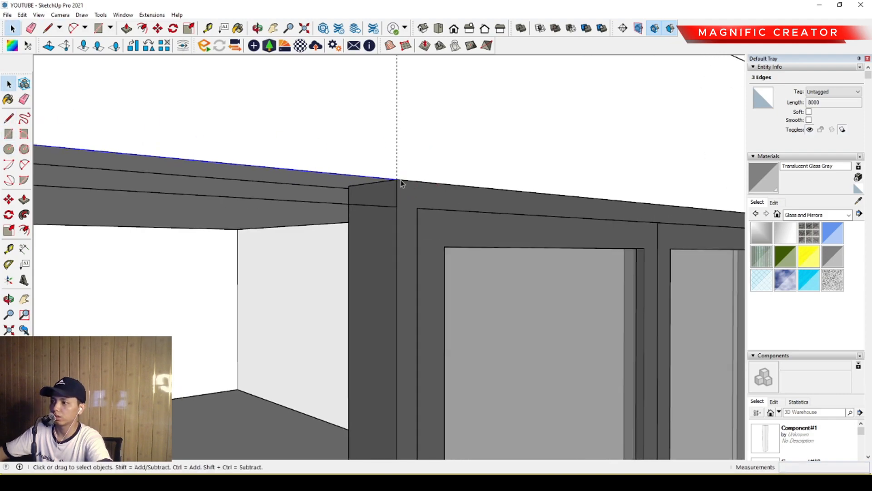
key(space)
Step: Close the lower end of the offset border with a short line at the door frame's bottom corner to complete the profile face
scroll(399, 180, down, 7)
middle_drag(419, 285, 393, 275)
scroll(388, 320, up, 4)
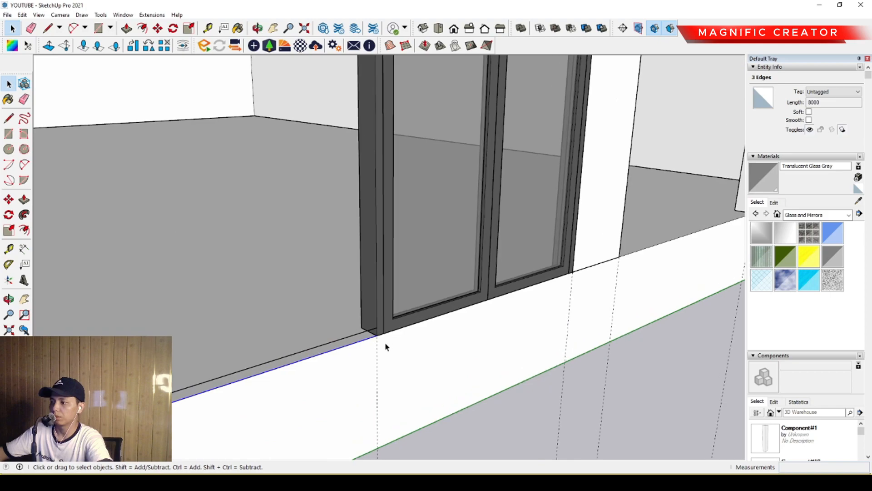
middle_drag(386, 347, 337, 341)
scroll(362, 326, up, 1)
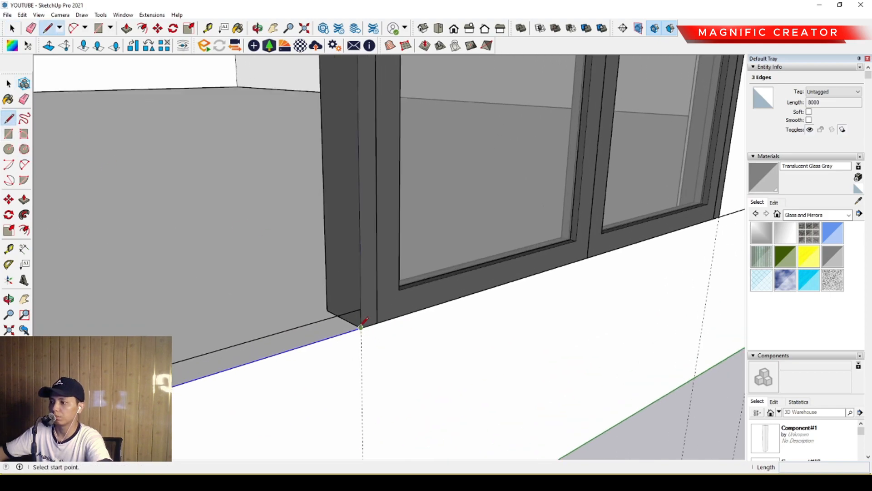
click(361, 327)
key(space)
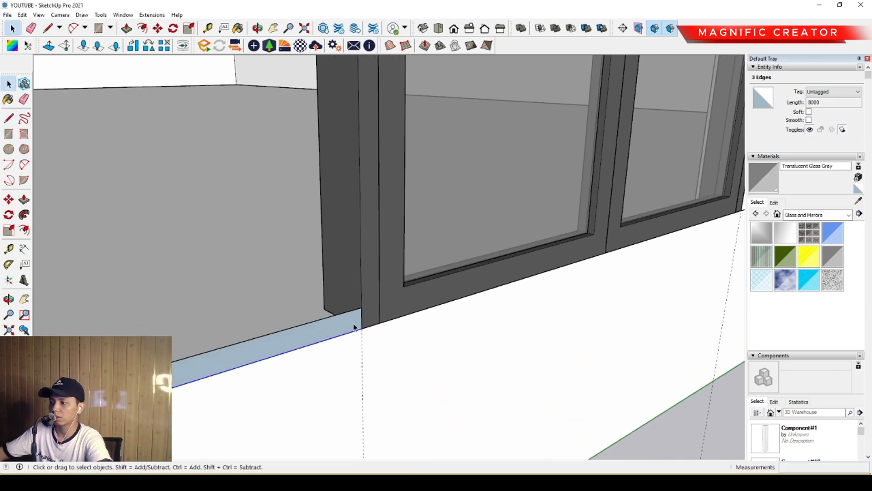
Step: Extrude the three-sided window border profile by 120 into the opening
scroll(431, 335, down, 3)
scroll(431, 336, down, 3)
middle_drag(430, 331, 136, 296)
scroll(286, 170, up, 4)
scroll(286, 171, up, 3)
scroll(275, 199, down, 3)
middle_drag(202, 244, 231, 346)
scroll(273, 295, up, 3)
scroll(274, 291, up, 2)
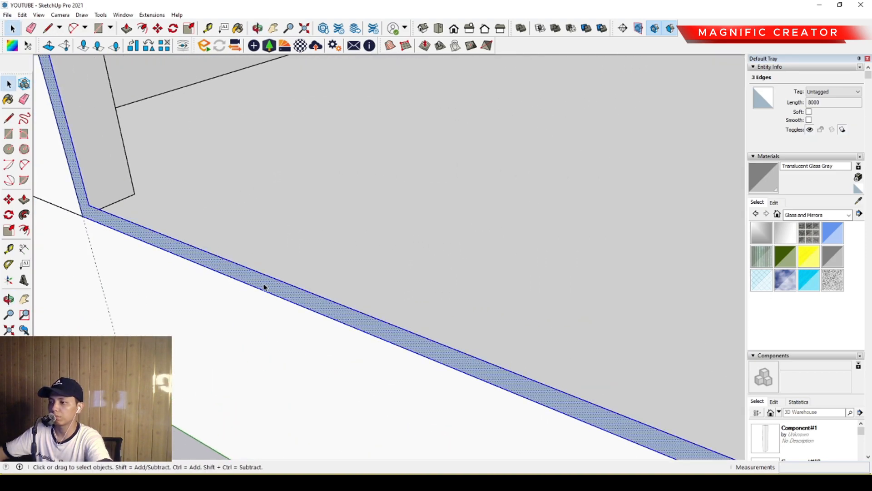
key(p)
click(254, 271)
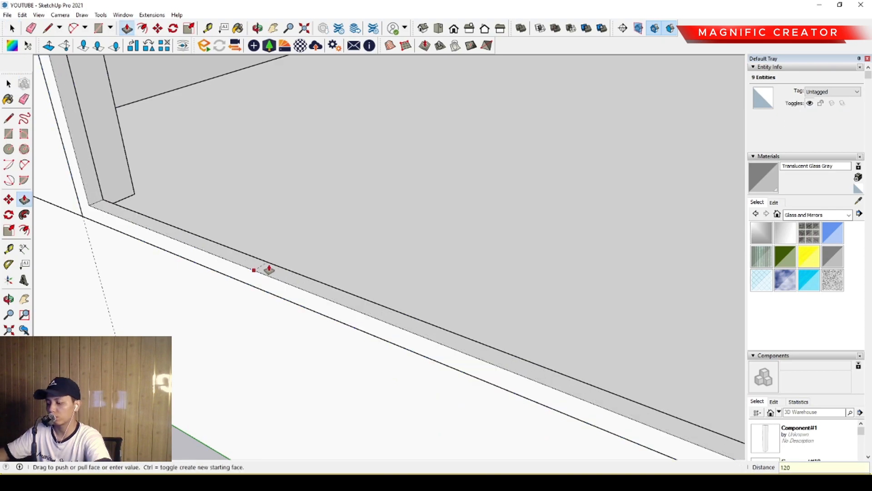
key(Return)
key(space)
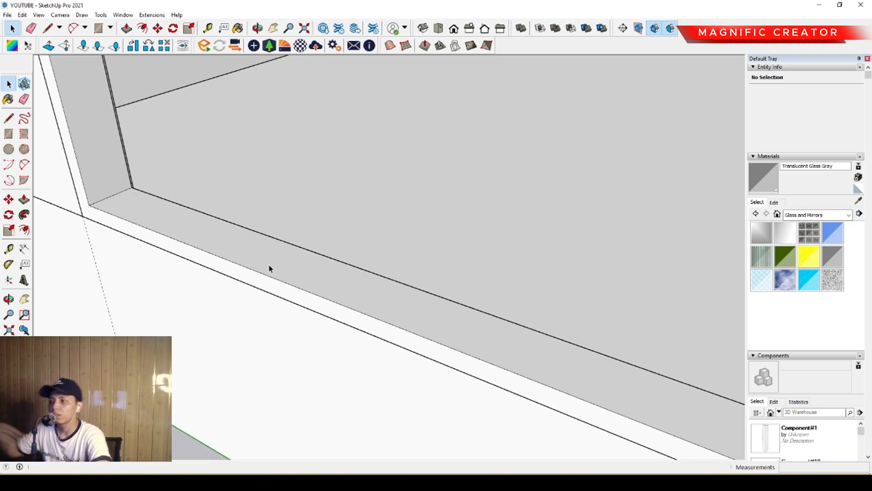
Step: Make the extruded window frame a group and paint it with Color M06 sampled from the door frame
triple_click(270, 267)
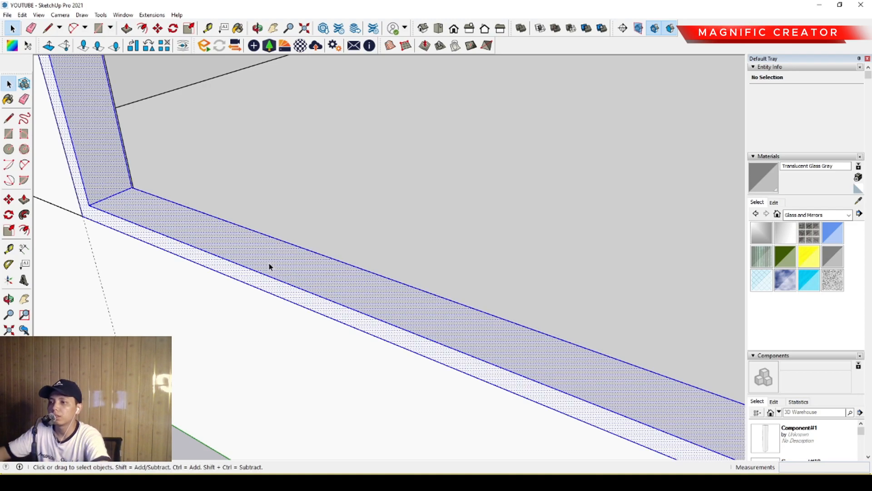
click(310, 342)
scroll(254, 323, down, 7)
middle_drag(239, 336, 189, 362)
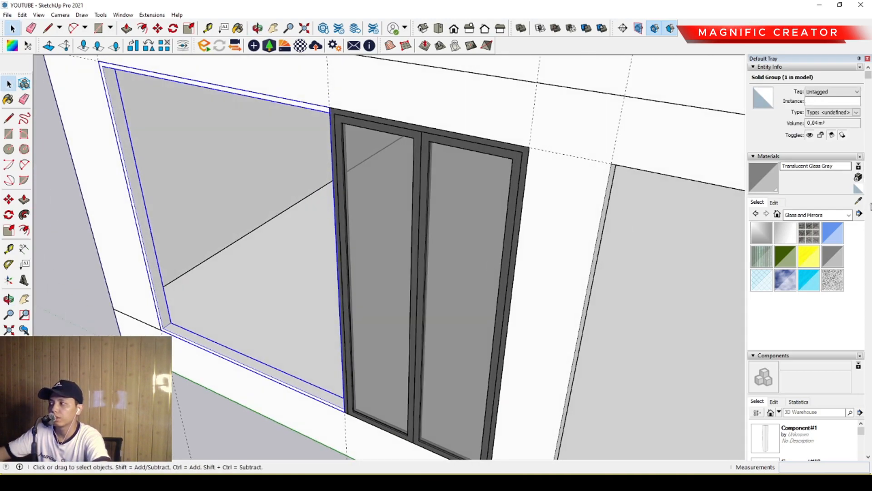
key(b)
scroll(337, 129, up, 3)
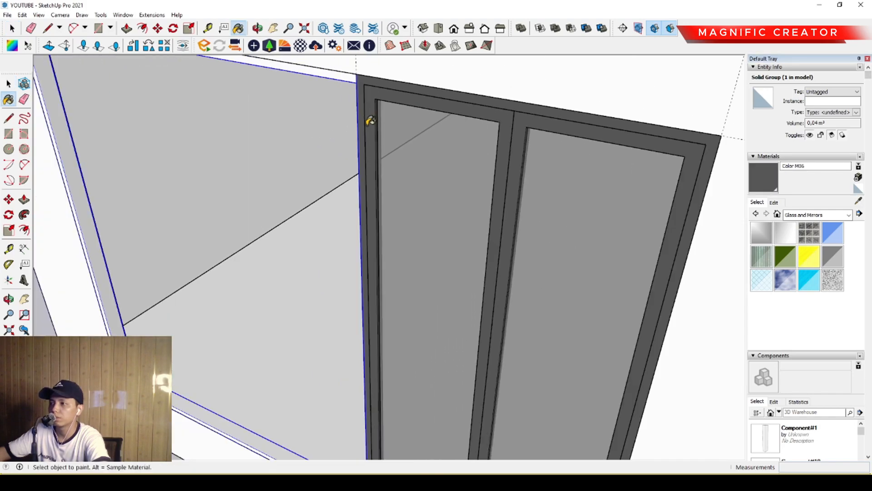
scroll(370, 119, down, 2)
scroll(296, 291, up, 2)
scroll(175, 369, up, 4)
click(186, 354)
key(space)
Step: Draw a rectangle over the inner face of the window frame's outer side post, from its lower front corner to its upper rear corner
scroll(190, 351, down, 3)
scroll(190, 351, down, 5)
mouse_move(193, 349)
middle_down()
mouse_move(394, 311)
mouse_move(390, 302)
mouse_move(486, 320)
mouse_move(436, 341)
middle_up()
scroll(394, 312, down, 2)
scroll(475, 307, up, 2)
scroll(353, 359, up, 2)
scroll(431, 388, up, 3)
middle_drag(431, 389, 214, 359)
scroll(213, 404, up, 3)
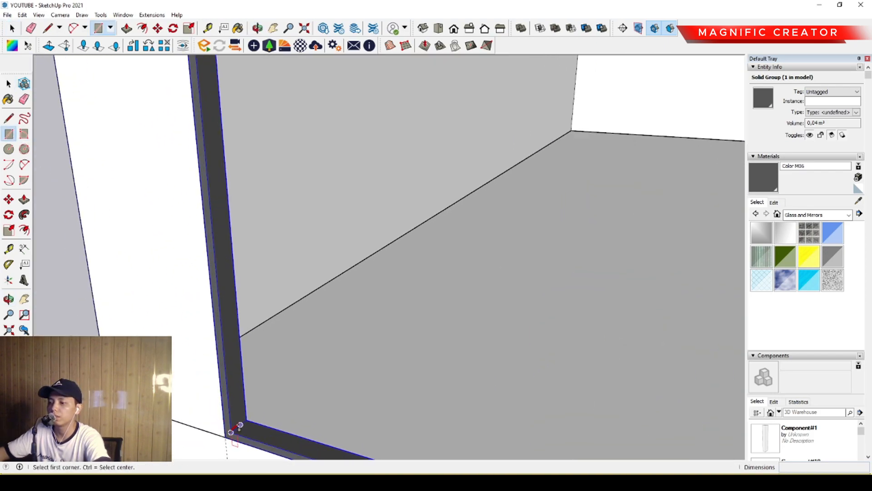
click(231, 433)
scroll(206, 270, down, 4)
shift+middle_drag(200, 173, 238, 254)
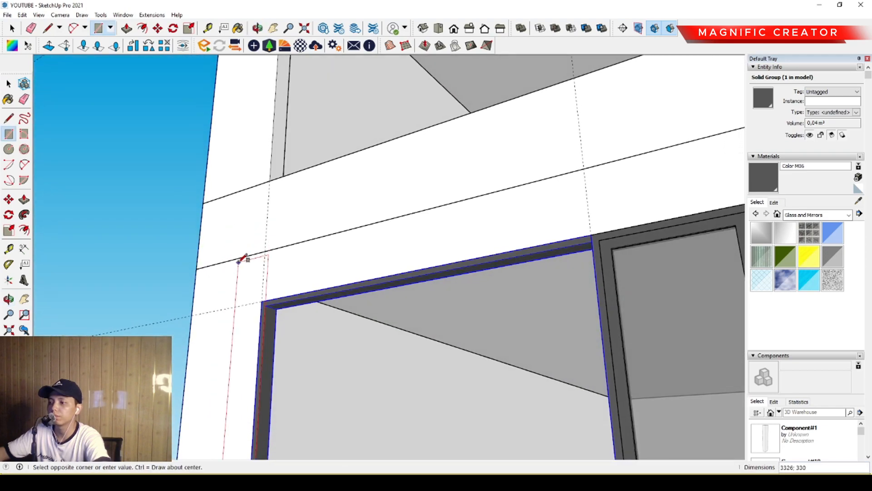
scroll(268, 315, up, 4)
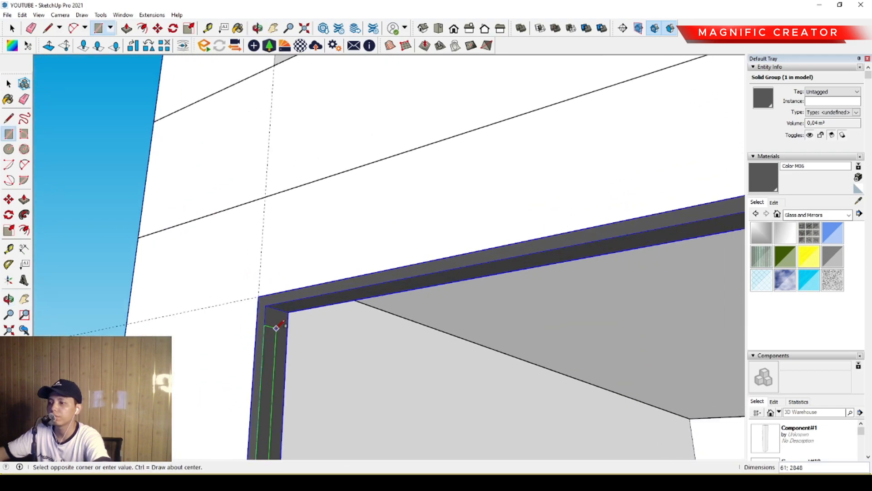
click(289, 309)
Step: Extrude the side strip into a thin vertical post inside the window frame and make it a group
key(space)
double_click(276, 315)
scroll(277, 321, up, 2)
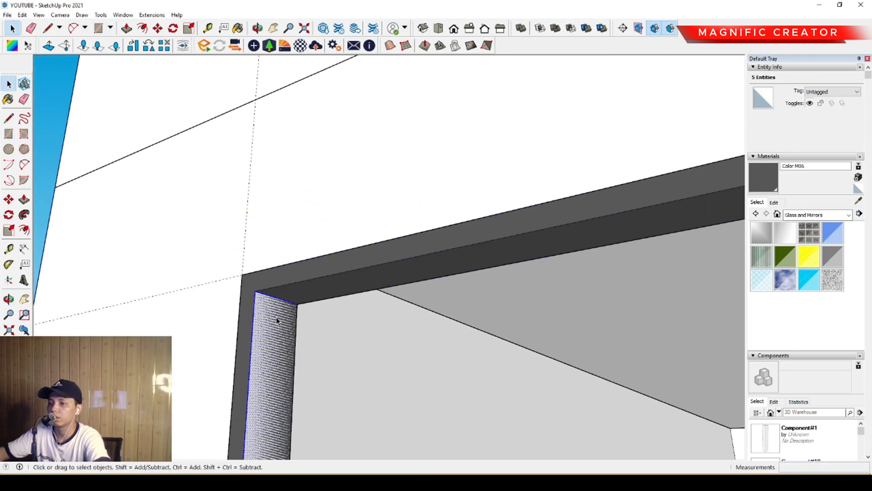
key(p)
click(277, 298)
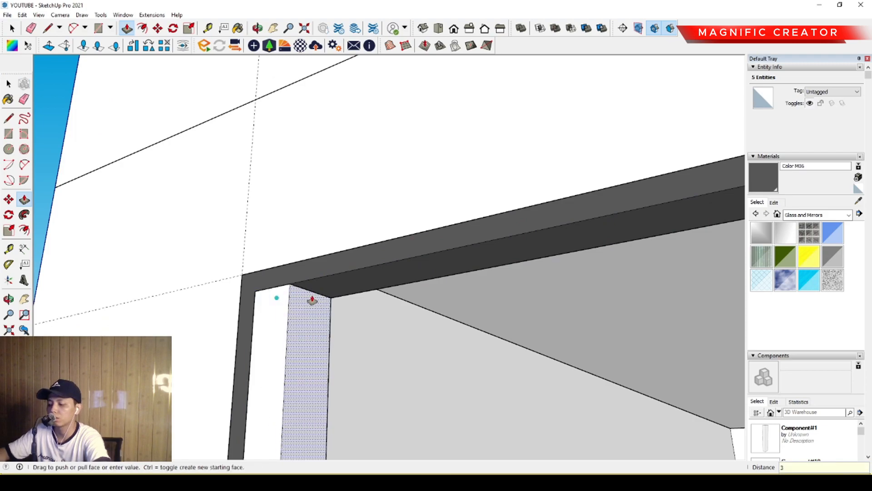
click(312, 299)
key(space)
click(282, 323)
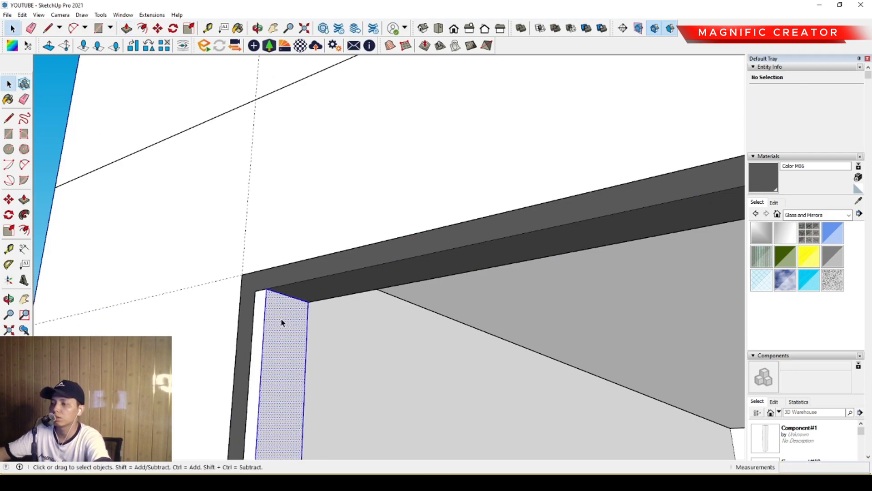
key(ctrl+g)
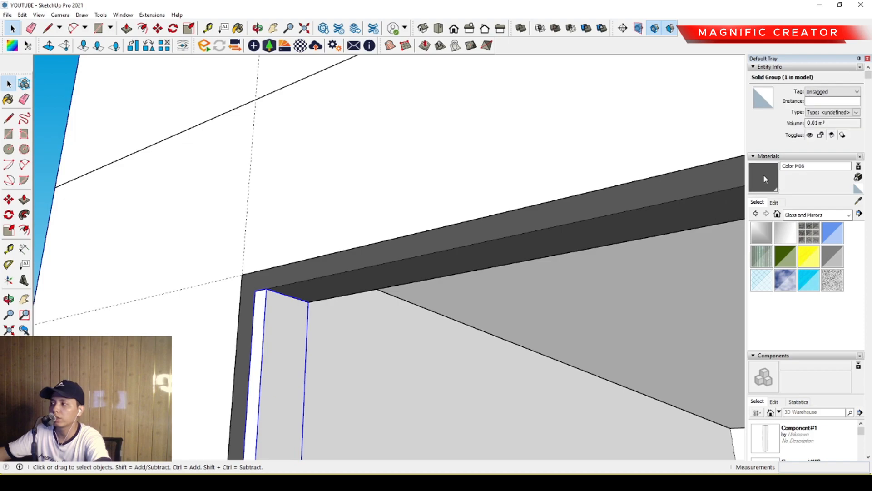
Step: Paint the thin vertical post with Color M06 and make it a component
key(b)
click(270, 321)
key(space)
scroll(275, 295, down, 5)
middle_drag(267, 297, 282, 373)
scroll(240, 368, down, 3)
scroll(240, 370, down, 3)
scroll(287, 385, up, 6)
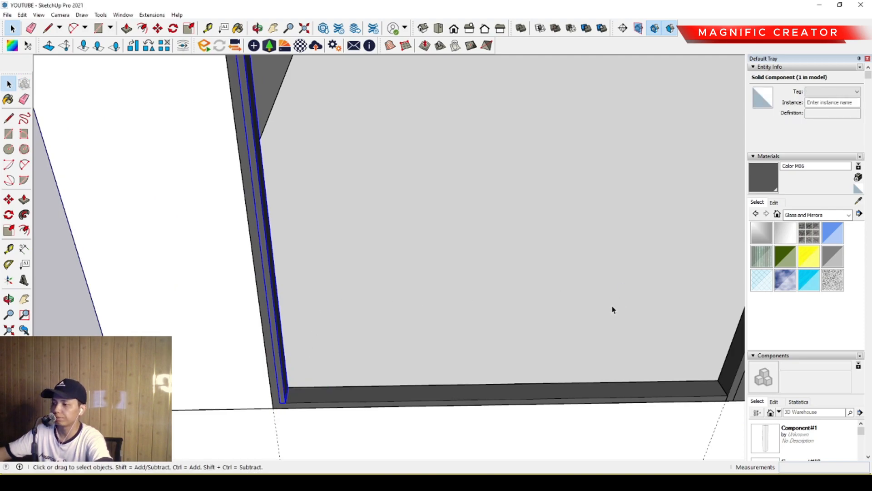
Step: Copy the post to the opposite end of the window frame and divide the span into three equal bays
middle_drag(250, 410, 247, 380)
scroll(276, 364, up, 3)
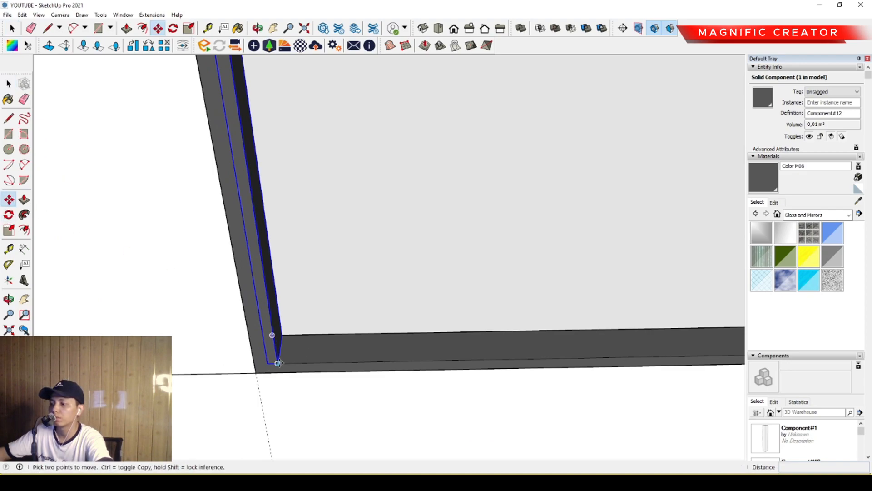
scroll(279, 361, down, 5)
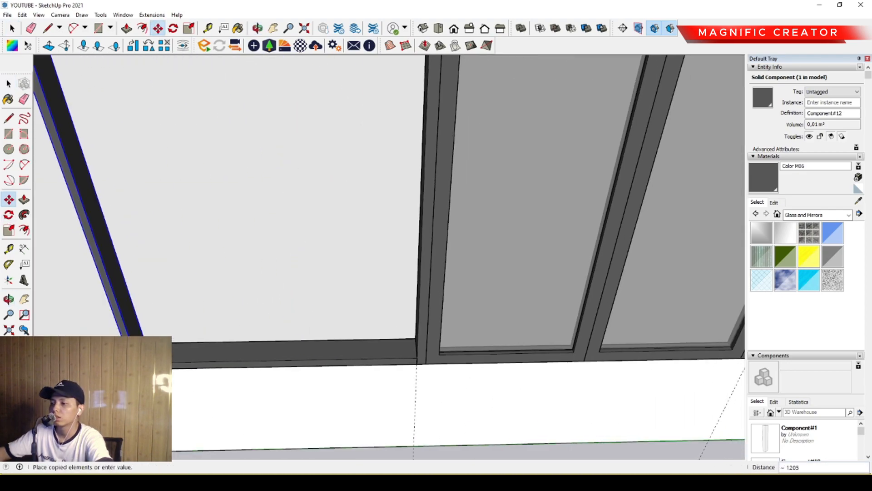
scroll(387, 359, up, 1)
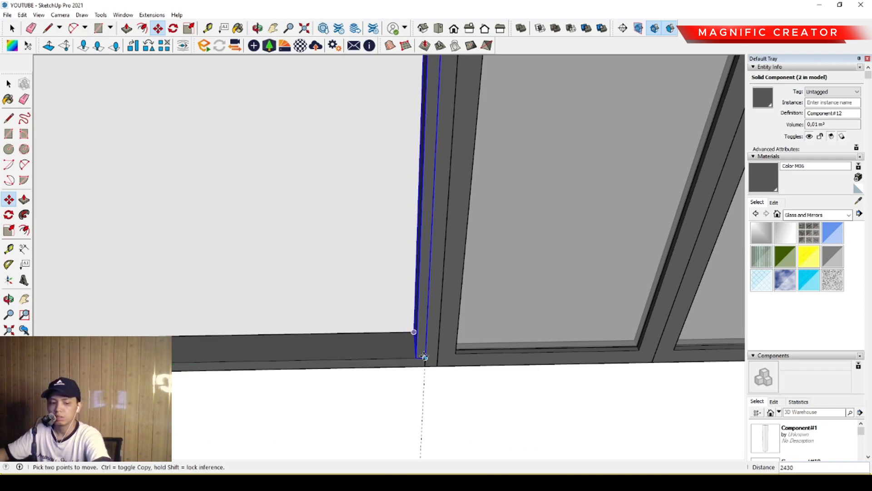
key(Return)
key(space)
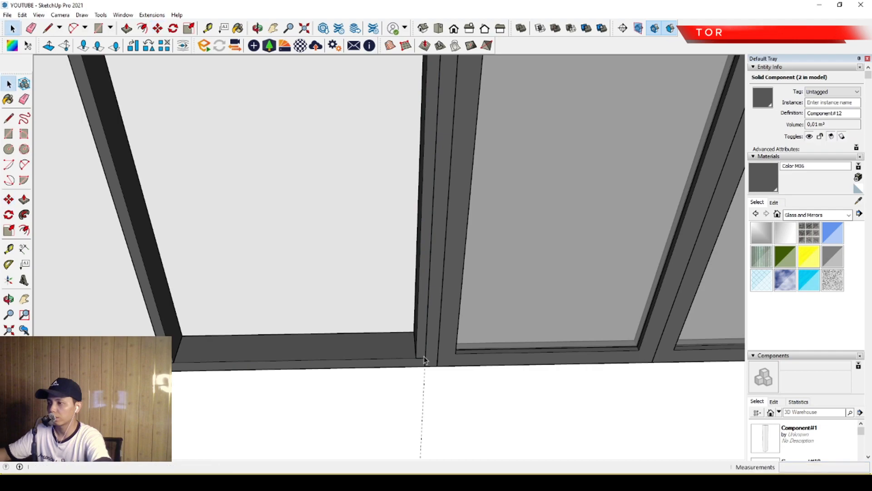
Step: Delete the two end posts against the window frame's sides, keeping the two intermediate posts
scroll(430, 352, down, 6)
scroll(233, 352, up, 3)
scroll(233, 354, up, 1)
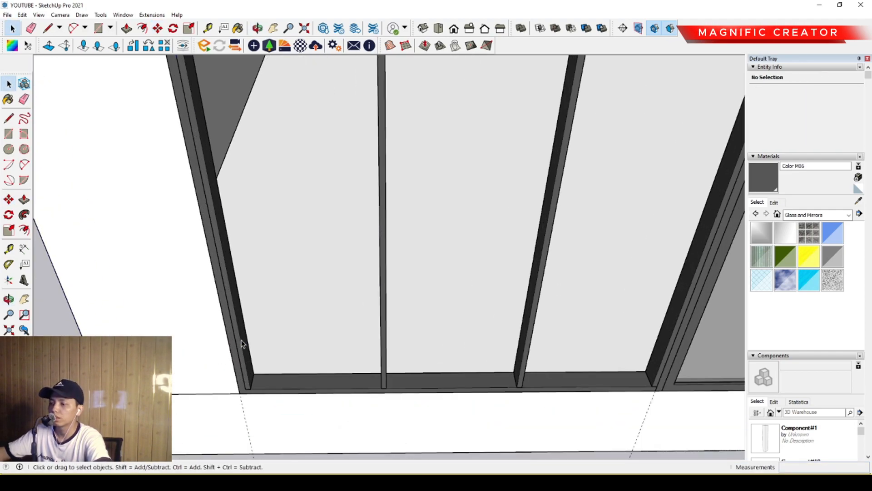
click(677, 323)
ctrl+click(677, 321)
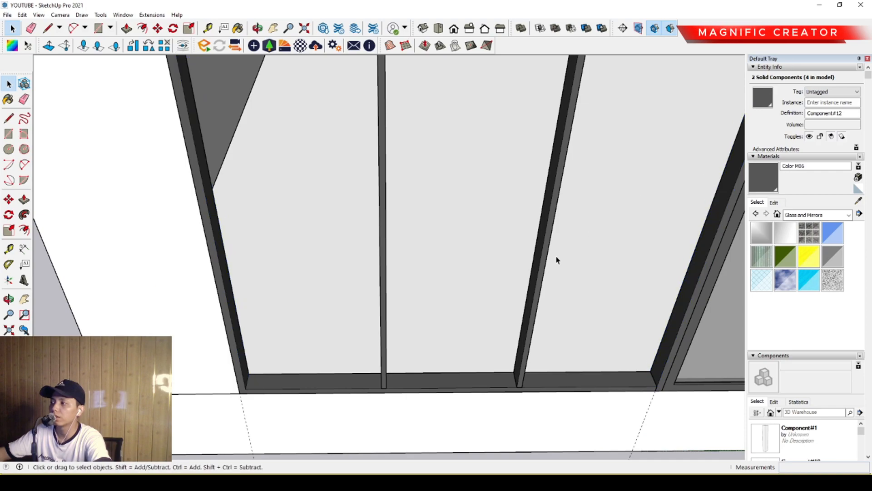
Step: Draw a 2920 by 2460 rectangle across the ground-floor window opening, midway through the frame's depth
scroll(317, 397, down, 5)
middle_drag(286, 317, 33, 169)
scroll(268, 369, up, 6)
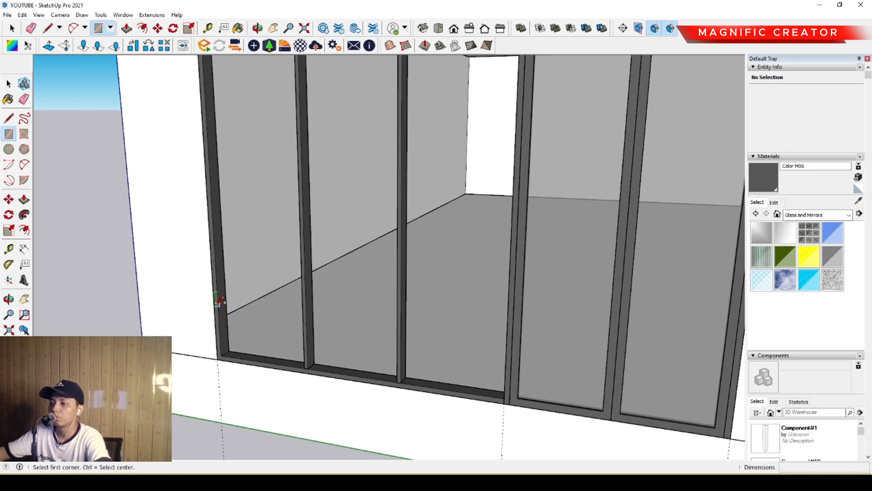
scroll(232, 373, down, 7)
middle_drag(219, 336, 318, 317)
scroll(391, 172, up, 2)
scroll(380, 196, up, 4)
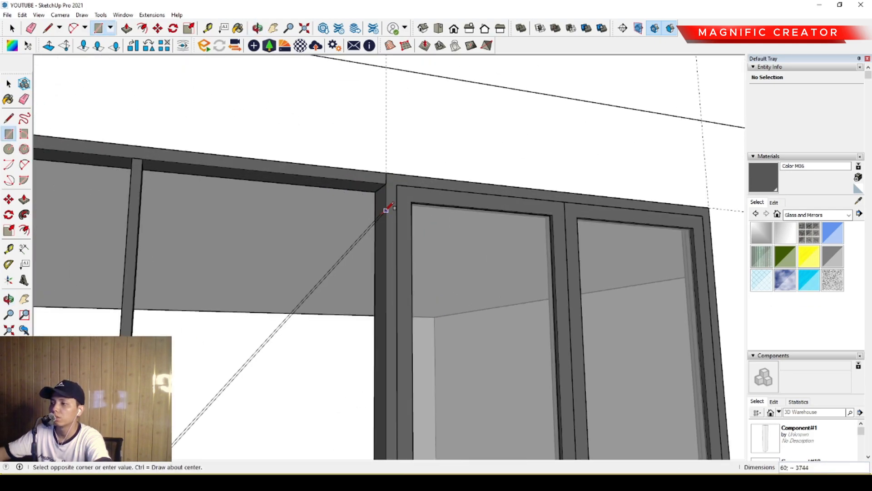
middle_drag(386, 208, 483, 193)
scroll(411, 188, up, 2)
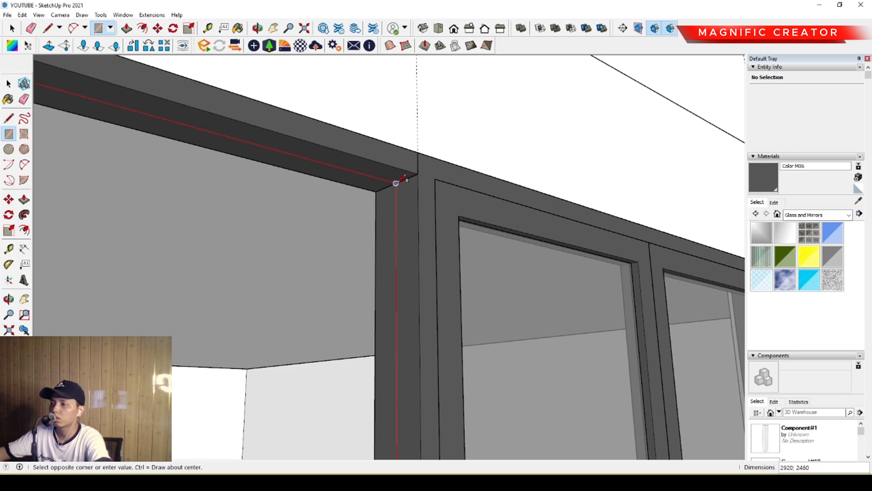
click(396, 183)
Step: Extrude the window's rectangular face by 10 into a pane and make it a group
key(space)
scroll(381, 196, up, 1)
click(379, 195)
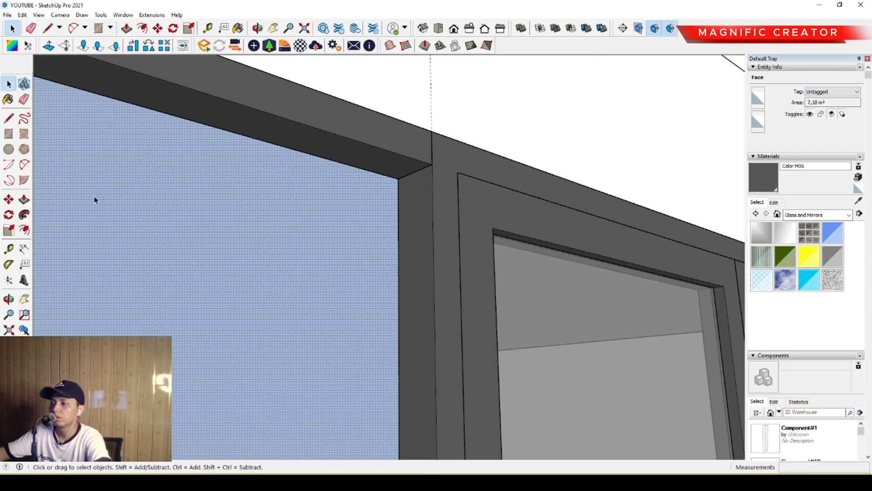
click(24, 200)
click(355, 179)
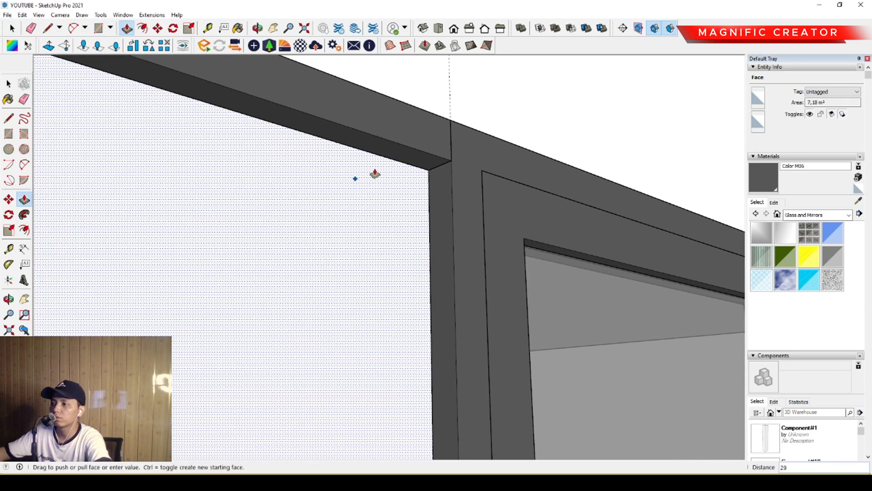
text(10)
key(Return)
key(space)
triple_click(370, 218)
key(ctrl+g)
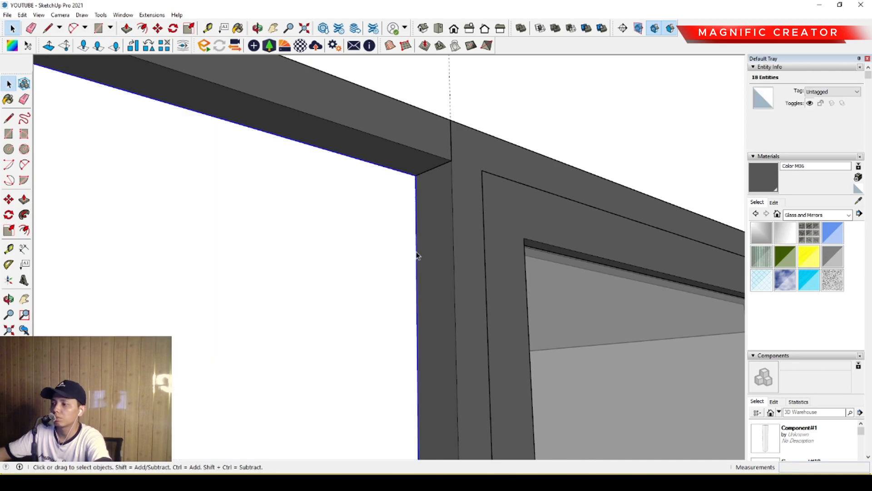
Step: Paint the window pane with Translucent Glass Gray sampled from the neighbouring door glass
middle_drag(415, 253, 686, 221)
click(859, 203)
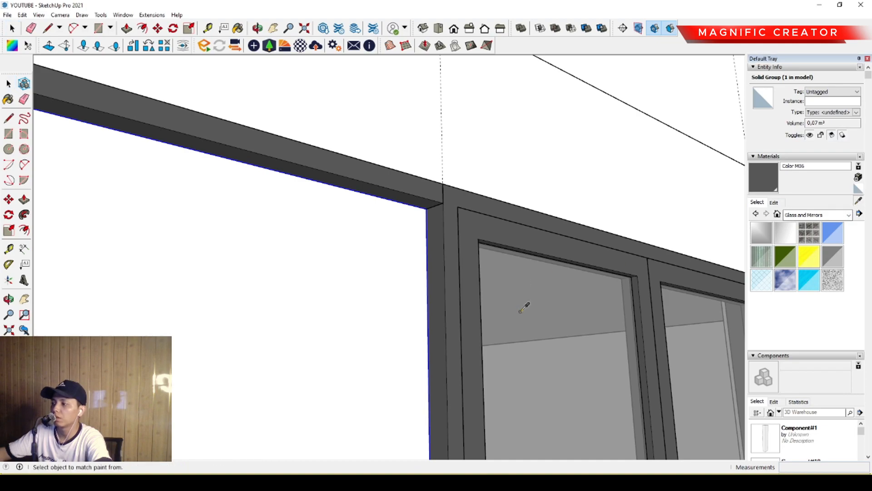
click(521, 306)
mouse_move(354, 278)
middle_down()
mouse_move(461, 236)
mouse_move(387, 313)
mouse_move(351, 327)
mouse_move(366, 245)
mouse_move(341, 263)
mouse_move(294, 241)
mouse_move(317, 261)
mouse_move(304, 312)
middle_up()
scroll(355, 314, down, 5)
scroll(367, 245, down, 1)
scroll(365, 245, down, 1)
scroll(314, 264, down, 1)
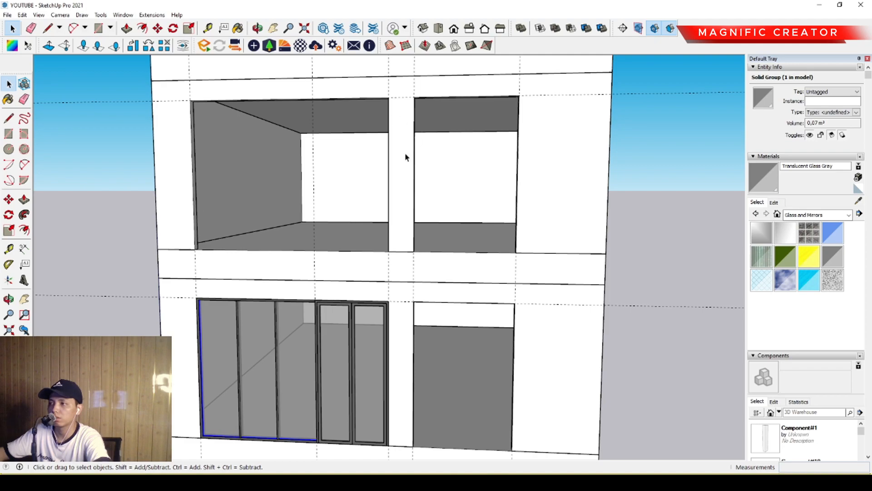
Step: Draw a rectangle covering the wider upper-floor opening, from its lower outer corner to its opposite upper corner
middle_drag(408, 248, 332, 307)
scroll(195, 273, up, 5)
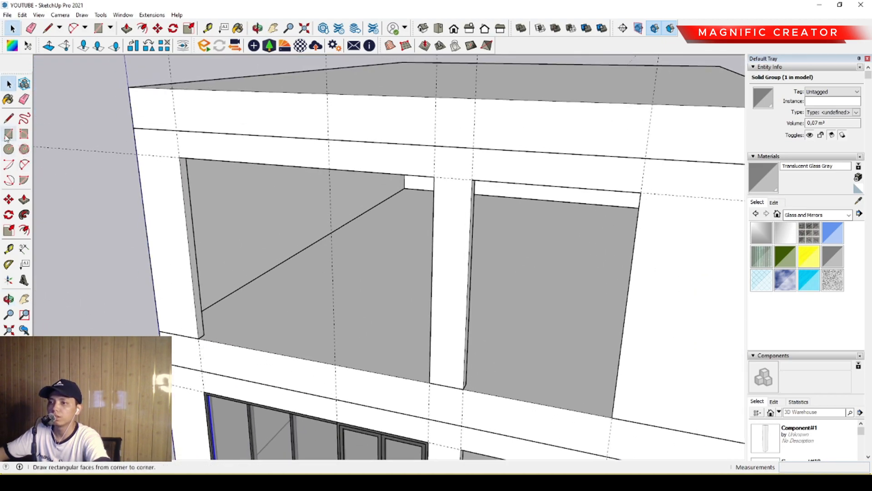
click(8, 134)
scroll(230, 359, up, 2)
click(199, 336)
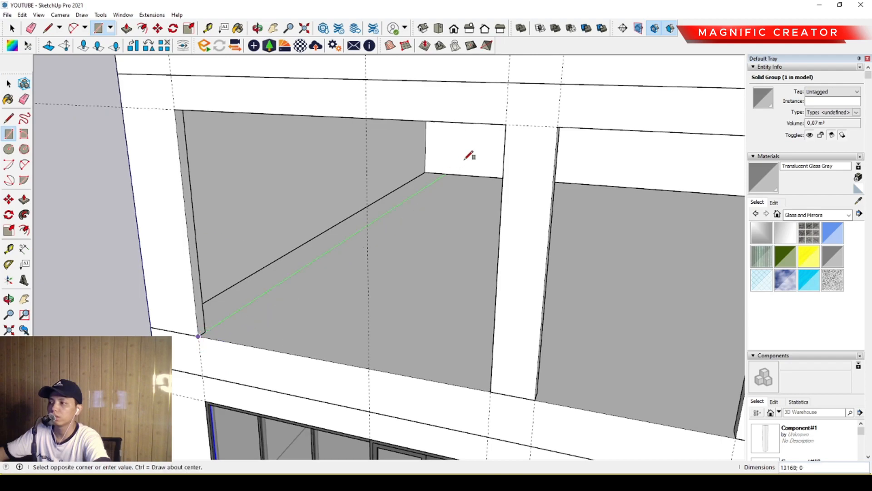
click(506, 123)
Step: Offset the upper opening's rectangle inward into a narrow border and delete the inner face
key(space)
scroll(208, 181, up, 2)
click(209, 181)
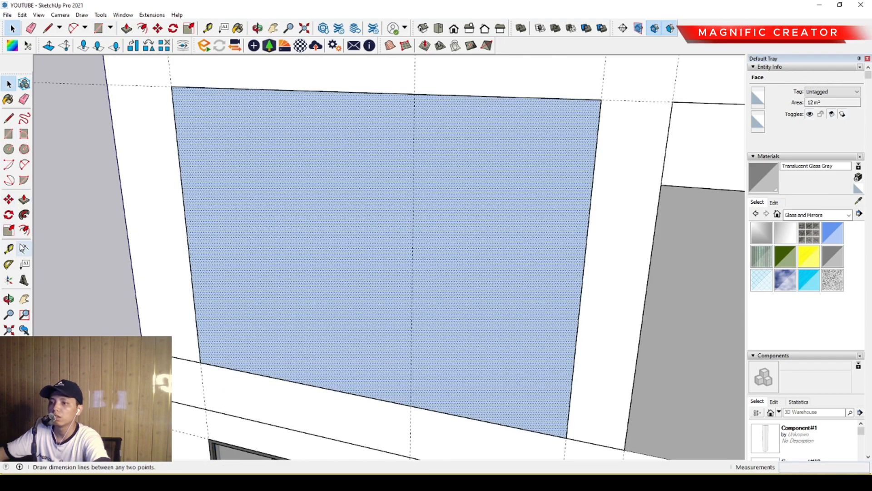
click(24, 230)
click(186, 164)
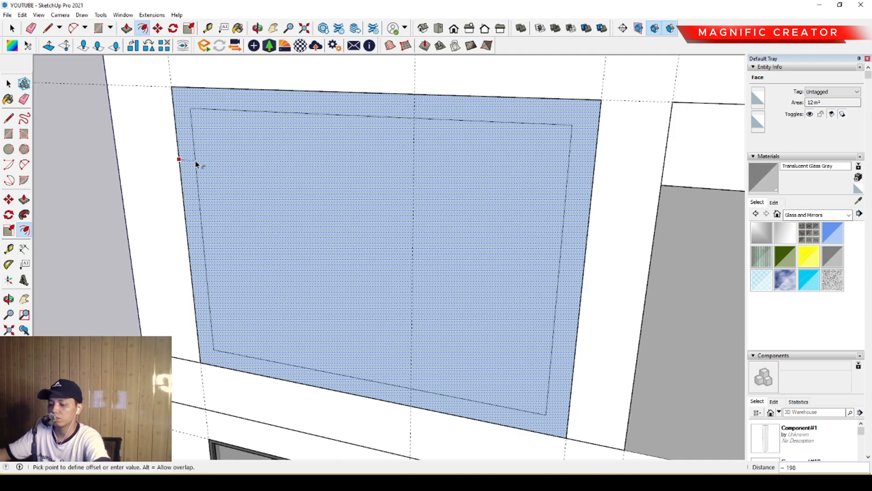
key(Return)
key(space)
click(261, 196)
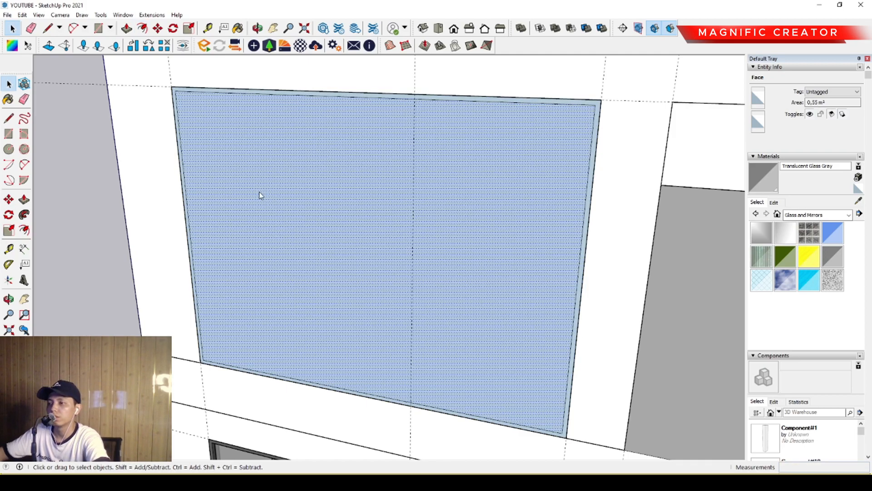
key(Delete)
Step: Extrude the upper window's border profile by 120 into the opening
scroll(205, 376, up, 5)
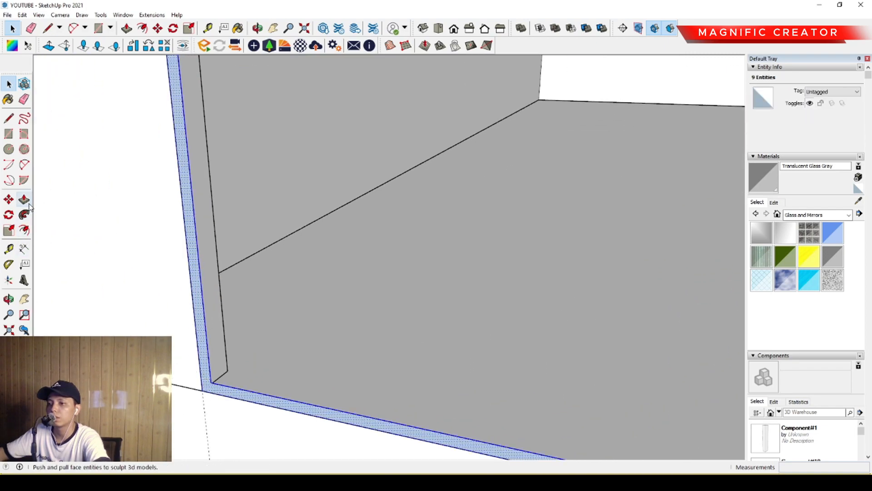
click(202, 342)
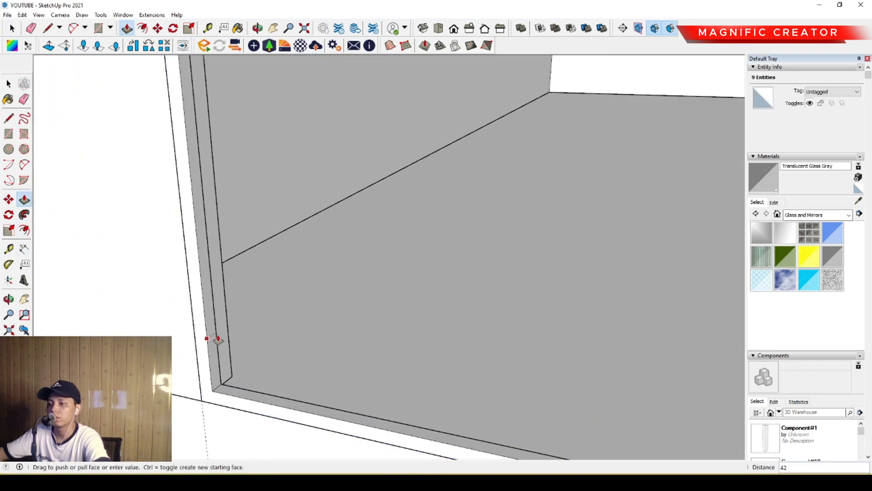
text(1)
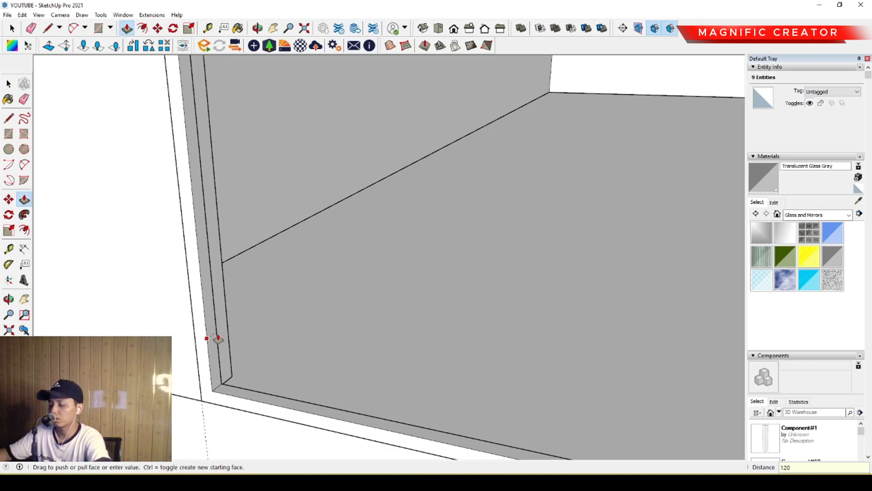
text(20)
key(Return)
key(space)
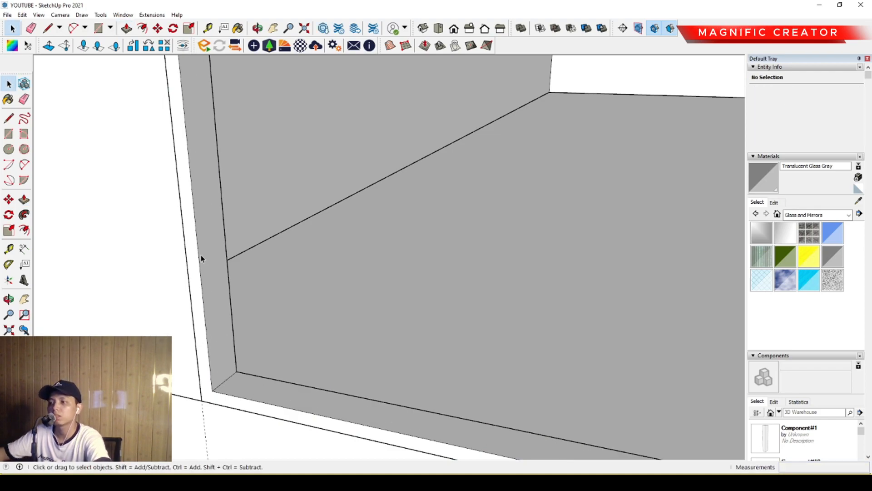
Step: Make the upper window frame a group and paint it with Color M06 sampled from the ground-floor frame
triple_click(201, 258)
click(229, 333)
scroll(214, 251, down, 7)
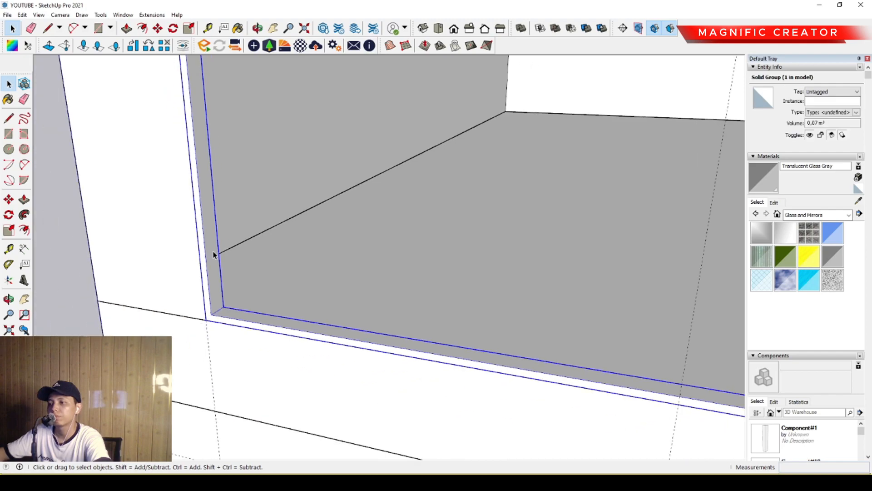
scroll(247, 337, up, 7)
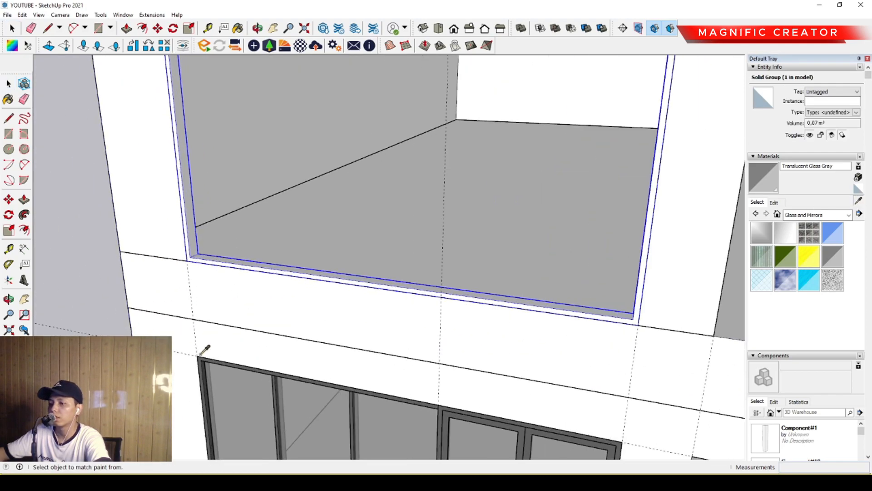
click(206, 370)
scroll(231, 256, down, 2)
middle_drag(230, 257, 227, 309)
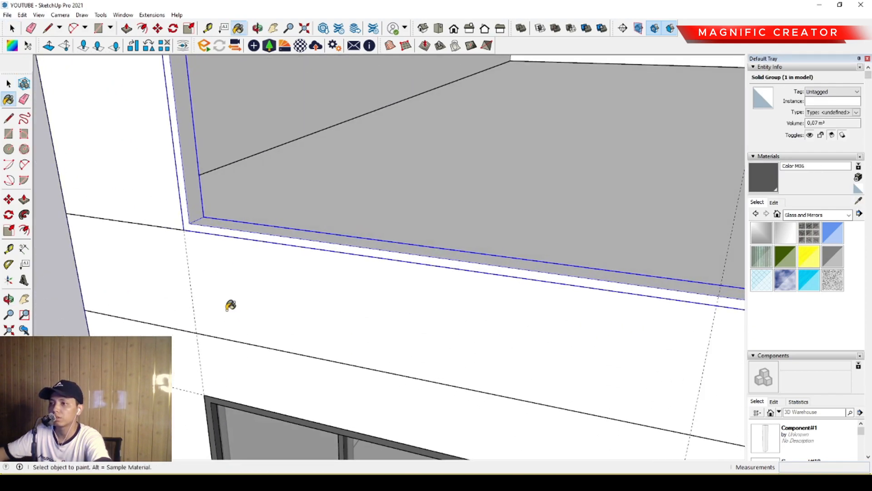
click(191, 201)
key(space)
Step: Draw a rectangle over the inner face of the upper frame's outer side post, from lower front to upper rear corner
mouse_move(237, 224)
middle_down()
mouse_move(303, 228)
mouse_move(252, 327)
mouse_move(428, 364)
middle_up()
scroll(282, 229, down, 5)
scroll(528, 319, up, 2)
shift+middle_drag(530, 319, 552, 369)
middle_drag(552, 369, 303, 298)
scroll(255, 286, down, 4)
middle_drag(212, 280, 46, 188)
scroll(274, 299, down, 1)
scroll(271, 329, up, 4)
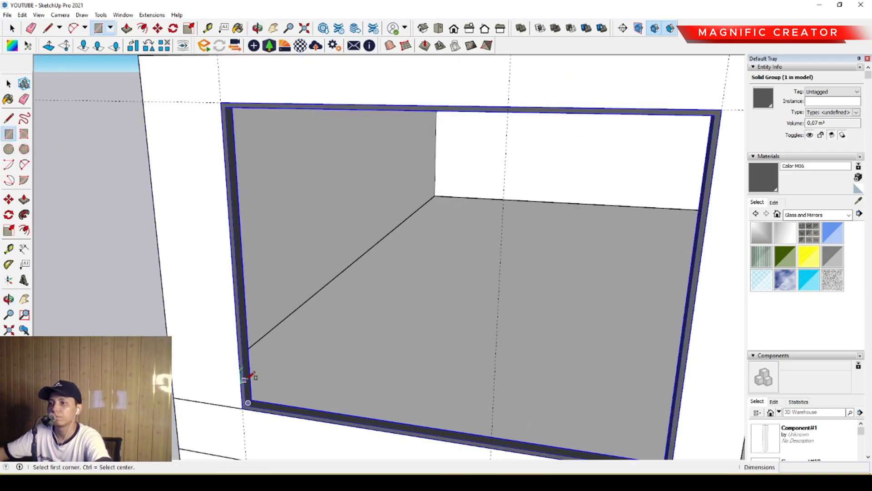
scroll(245, 372, up, 3)
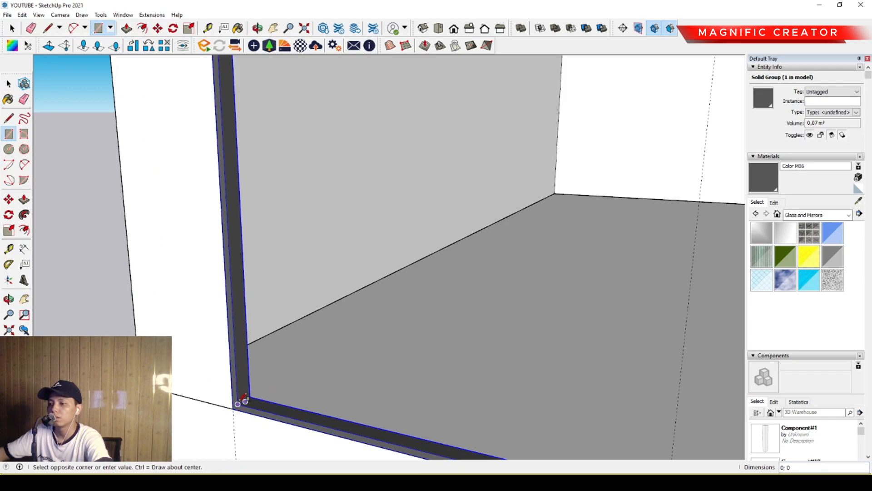
scroll(242, 236, down, 3)
middle_drag(241, 224, 247, 336)
scroll(254, 254, up, 3)
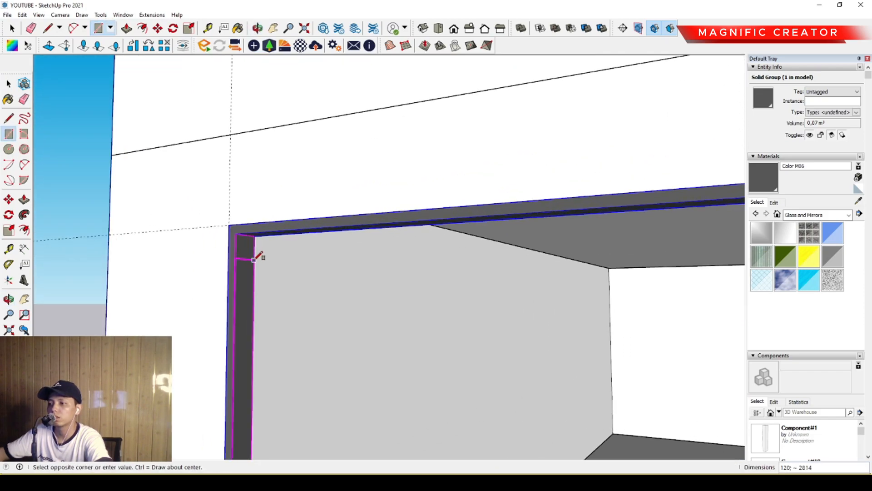
scroll(255, 250, up, 2)
click(255, 233)
Step: Extrude the side strip by 30 into a vertical post inside the upper window frame
key(space)
scroll(246, 248, up, 1)
double_click(245, 249)
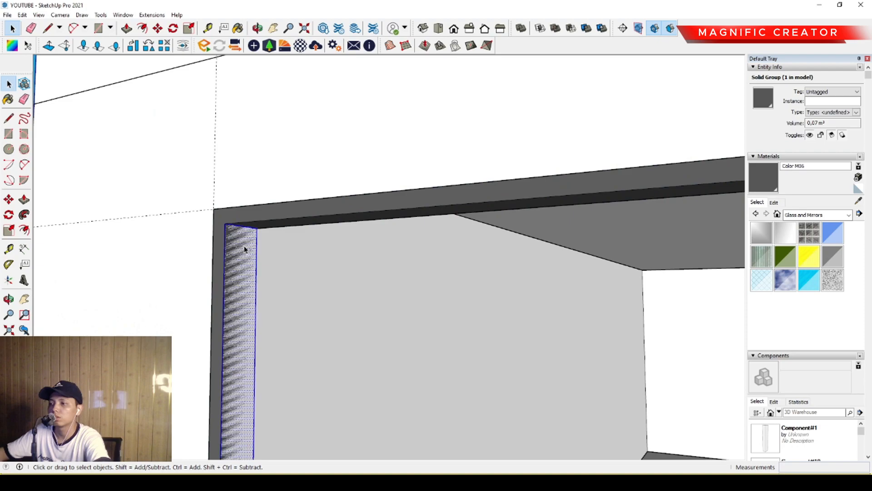
scroll(247, 246, down, 2)
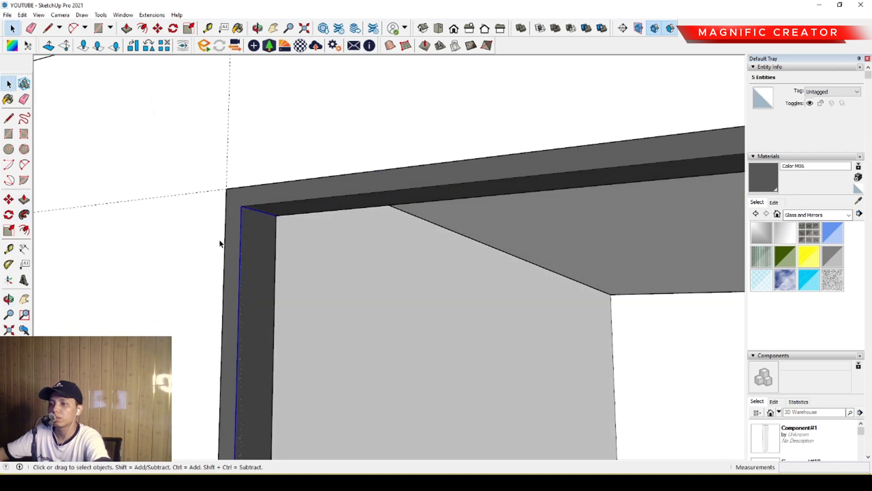
click(24, 199)
click(267, 220)
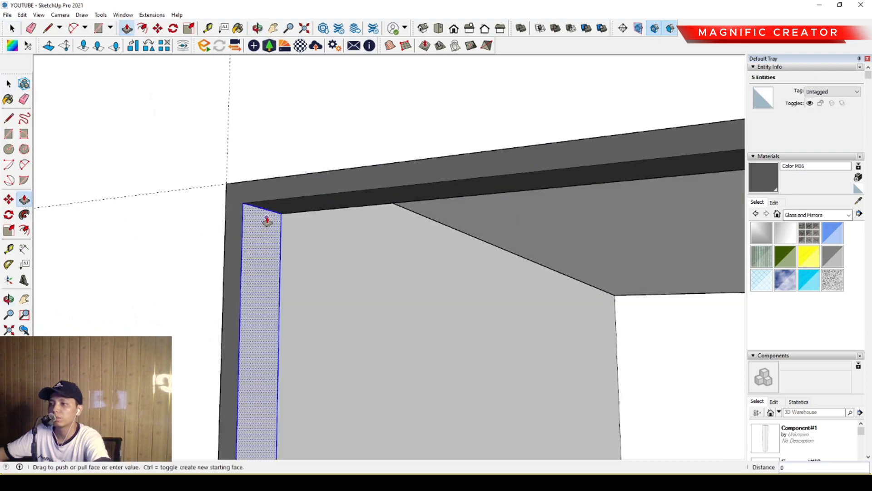
text(3)
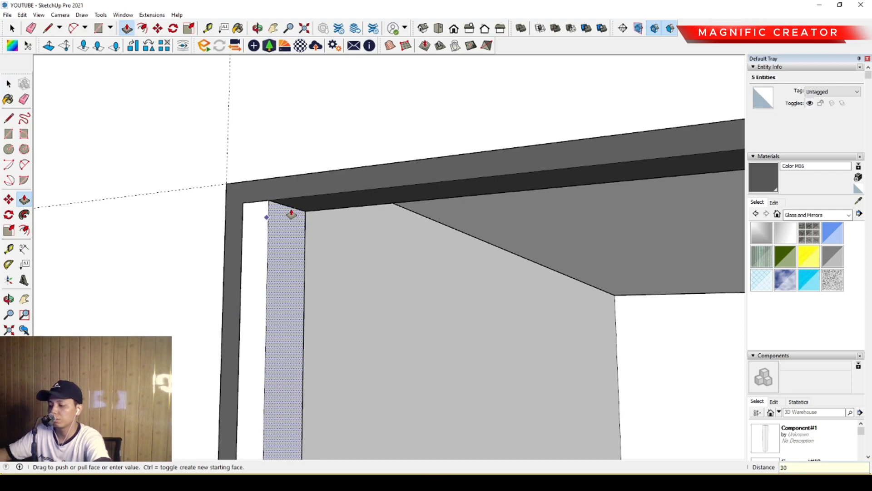
text(0)
key(Return)
key(space)
Step: Group the vertical post inside the upper window frame and paint it with Color M06
click(274, 225)
triple_click(271, 229)
right_click(272, 229)
click(308, 311)
click(764, 176)
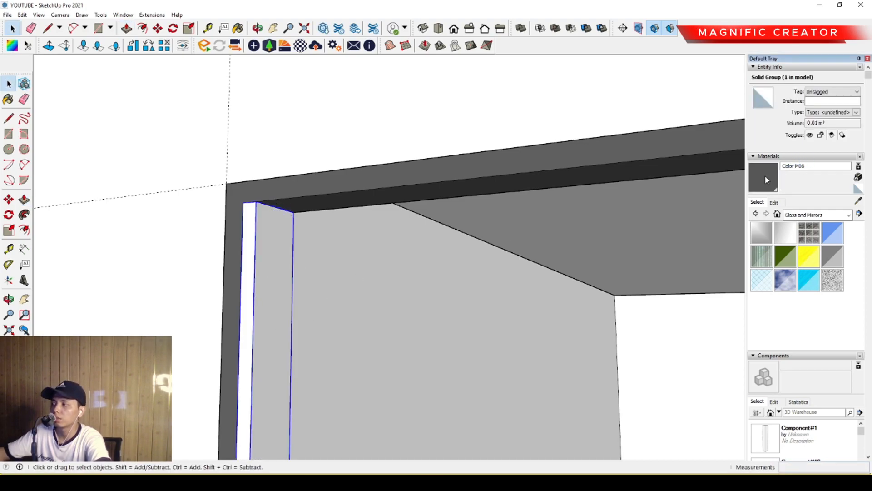
click(261, 244)
key(space)
Step: Convert the post to a component and copy it 3890 to the frame's opposite inner side, divided into three equal intervals
scroll(262, 247, down, 4)
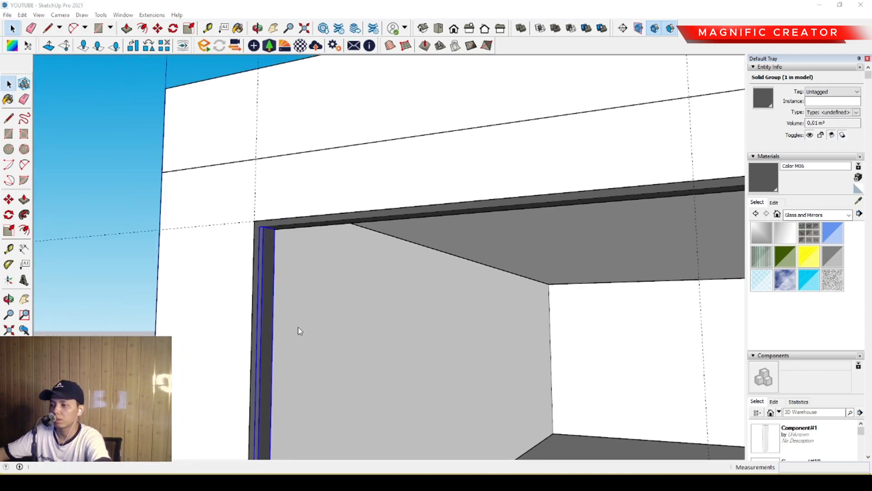
scroll(245, 255, down, 6)
shift+middle_drag(241, 254, 250, 272)
scroll(261, 348, up, 7)
shift+middle_drag(232, 307, 111, 272)
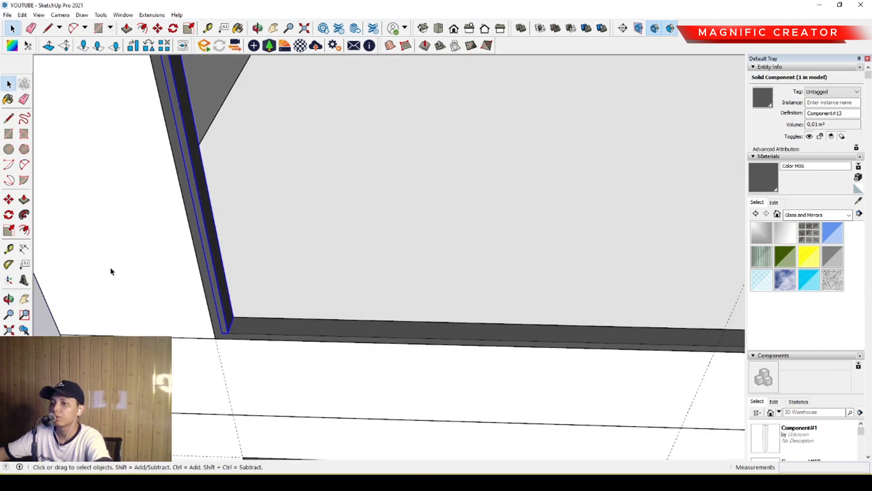
click(8, 199)
scroll(253, 342, down, 1)
click(232, 330)
key(ctrl)
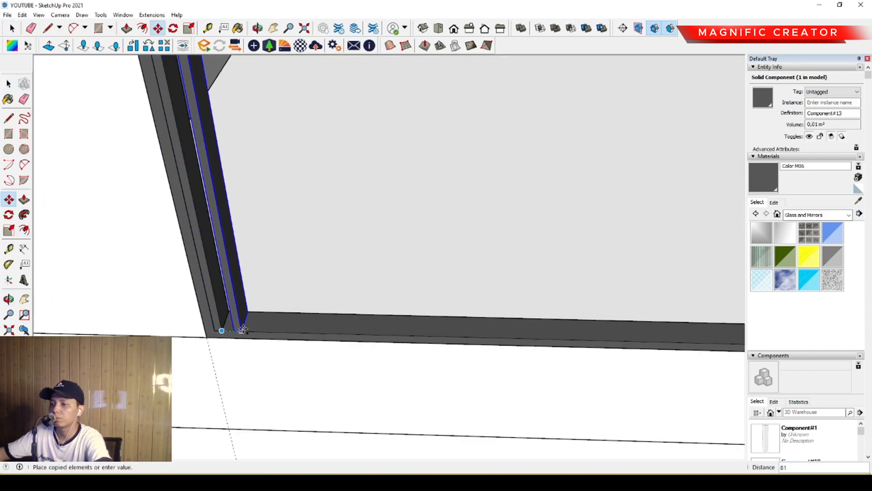
scroll(382, 326, down, 2)
shift+middle_drag(386, 326, 269, 317)
scroll(375, 324, up, 4)
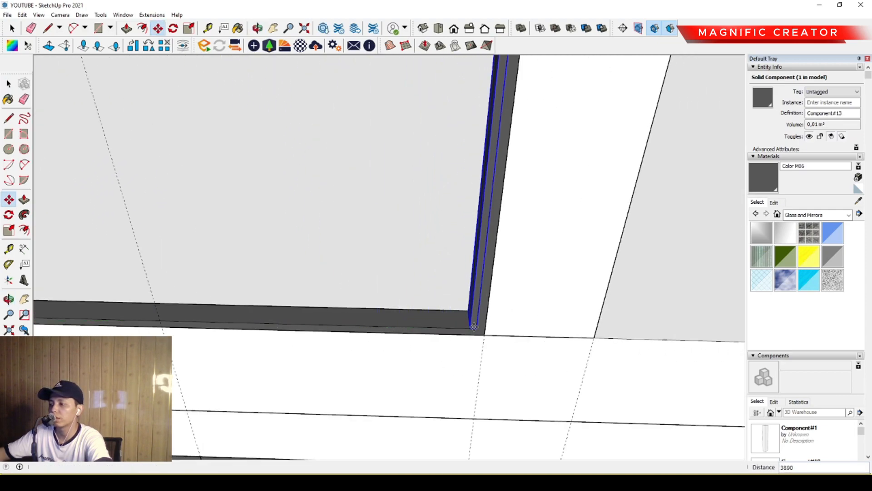
text(/3)
key(Return)
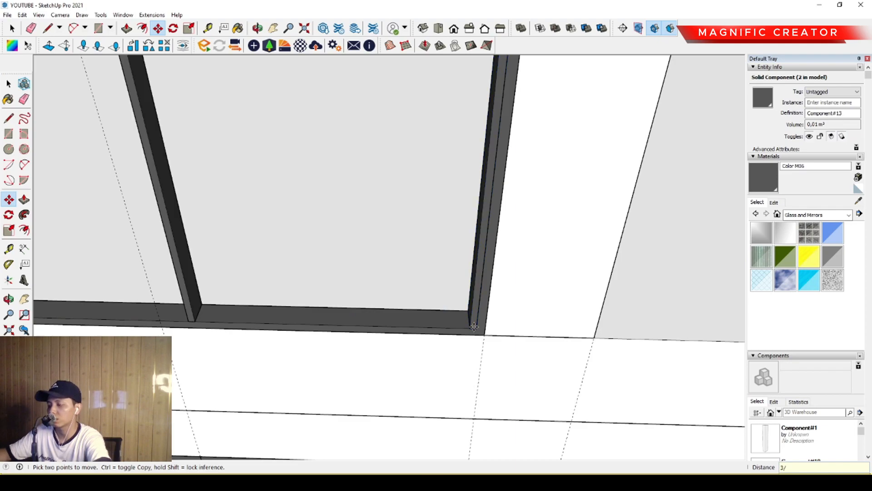
Step: Delete the two outermost posts against the upper frame's sides, keeping the two intermediate mullions
key(space)
scroll(448, 326, down, 5)
middle_drag(375, 356, 362, 239)
scroll(241, 288, up, 4)
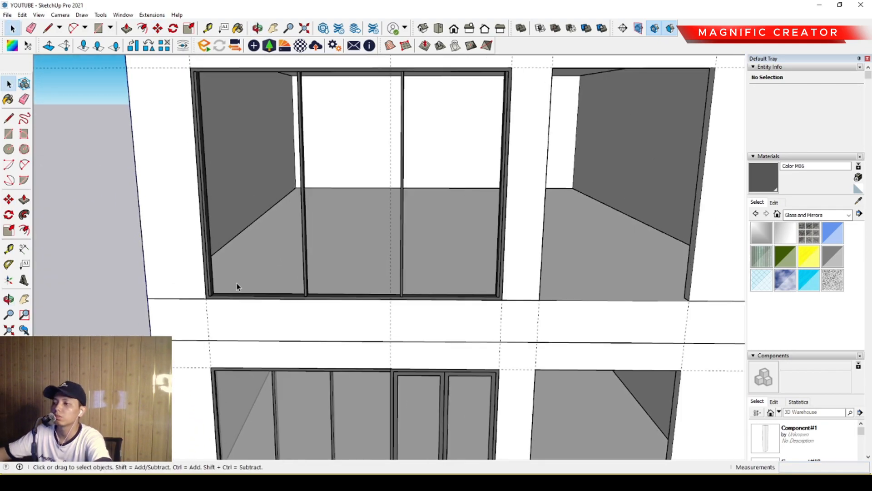
scroll(718, 278, up, 2)
click(590, 287)
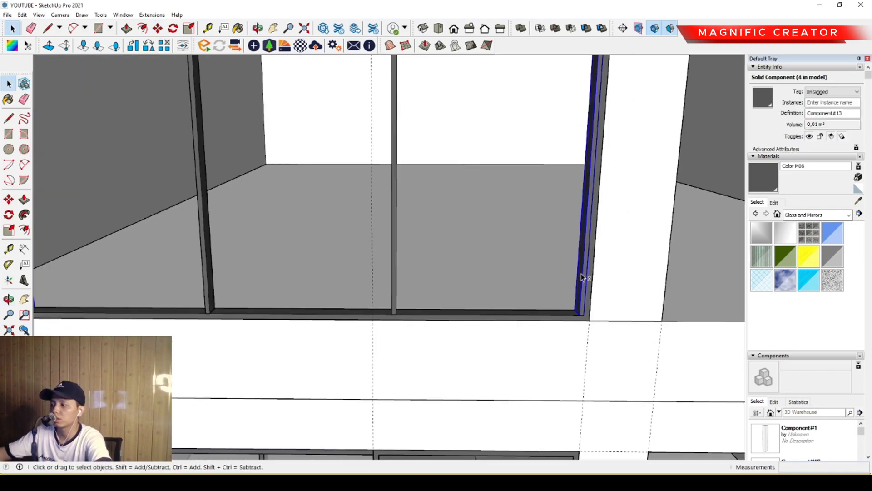
scroll(550, 304, down, 2)
click(528, 329)
shift+middle_drag(456, 317, 536, 416)
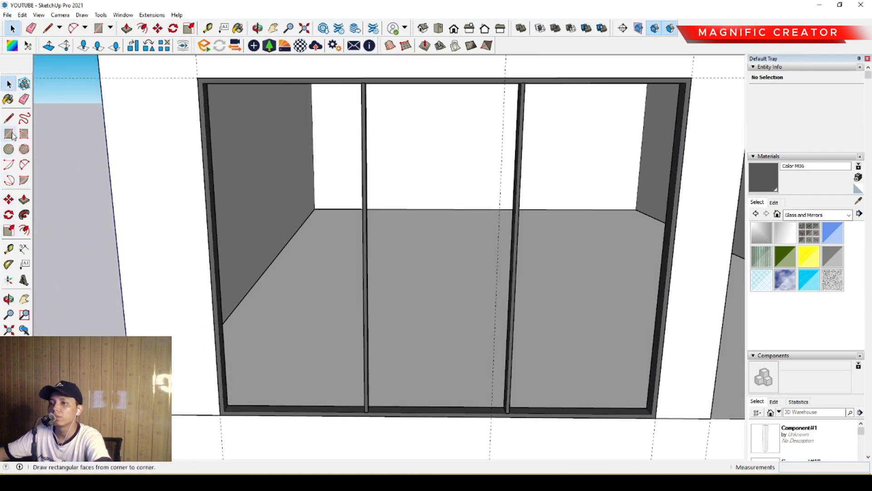
Step: Draw a rectangle filling the upper window frame, from one lower inner corner to the diagonally opposite upper corner
scroll(659, 414, up, 5)
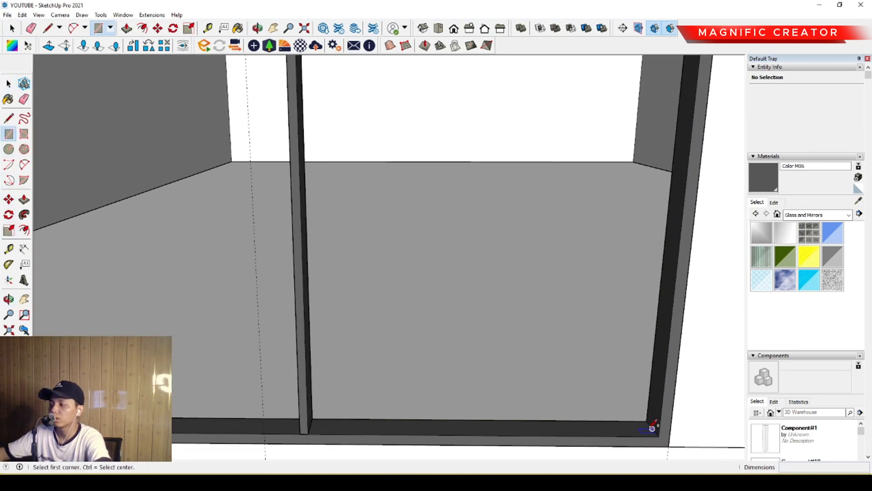
scroll(636, 424, down, 4)
middle_drag(325, 432, 241, 335)
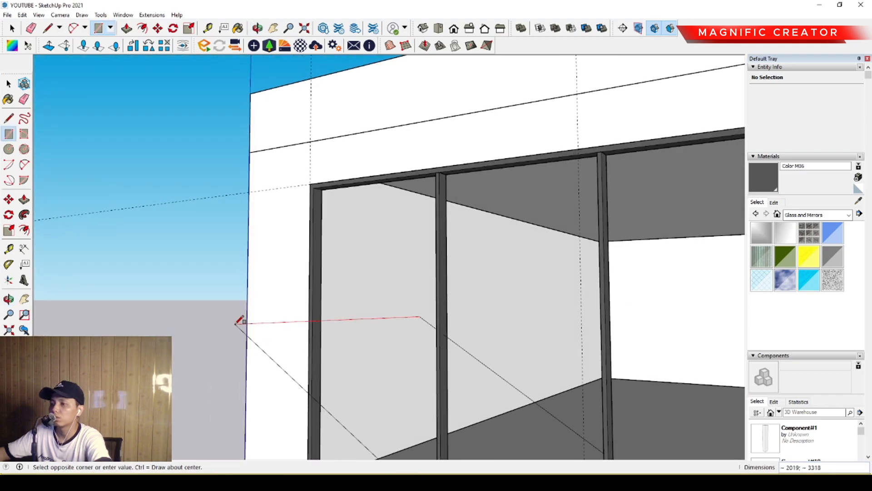
scroll(315, 187, up, 4)
scroll(318, 189, up, 2)
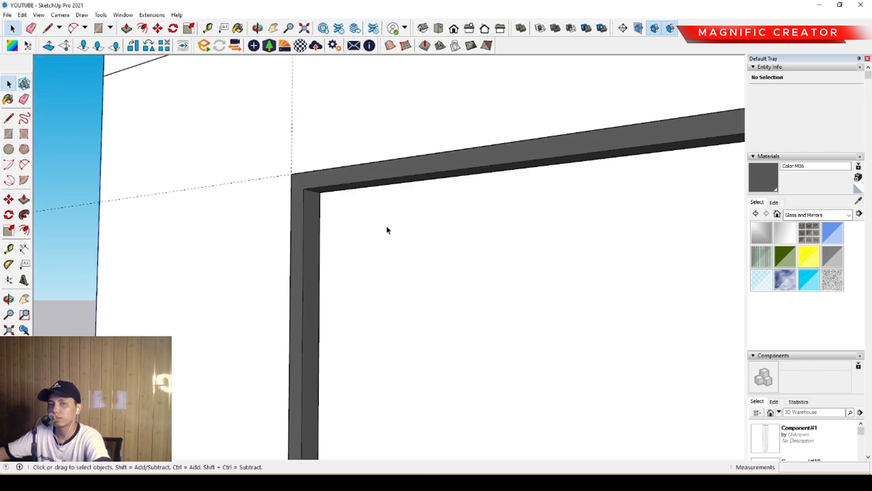
Step: Extrude the rectangle inside the upper window frame into a thin pane and make it a group
click(387, 228)
middle_drag(409, 247, 342, 215)
key(p)
drag(343, 189, 343, 185)
key(space)
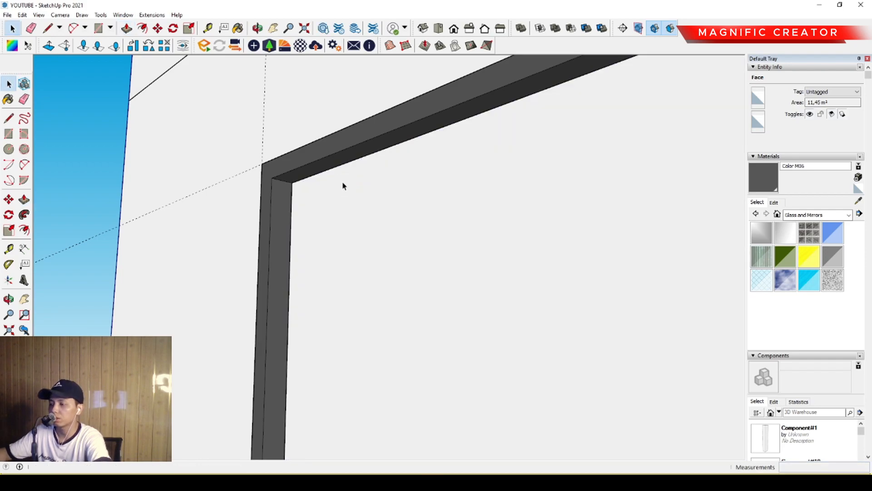
click(368, 261)
scroll(308, 212, down, 6)
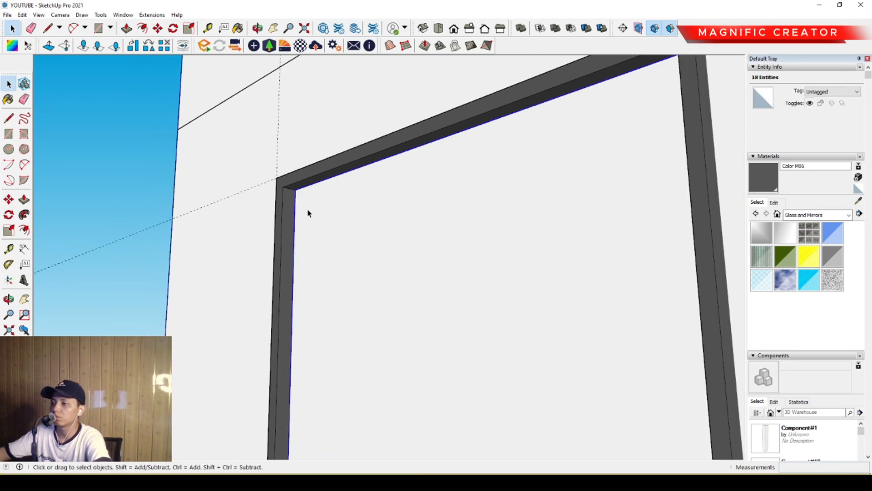
middle_drag(349, 253, 355, 185)
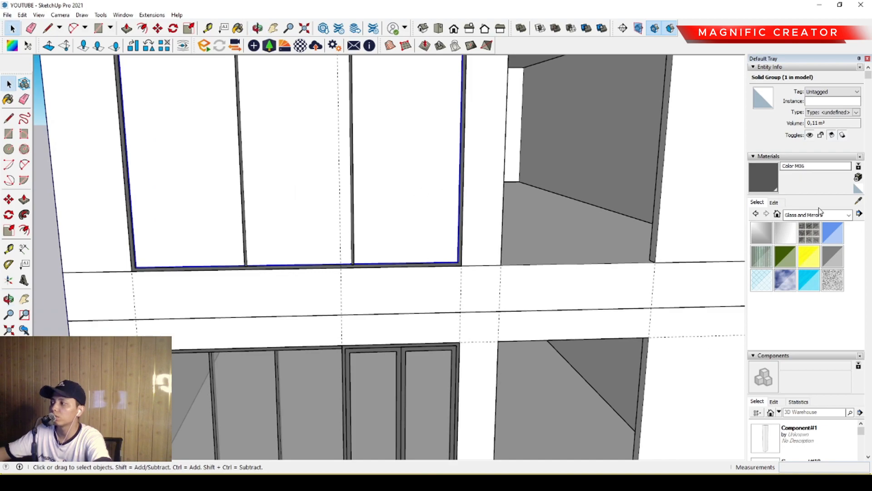
Step: Paint the upper window pane with Translucent Glass Gray sampled from the ground-floor glazing
alt+click(316, 379)
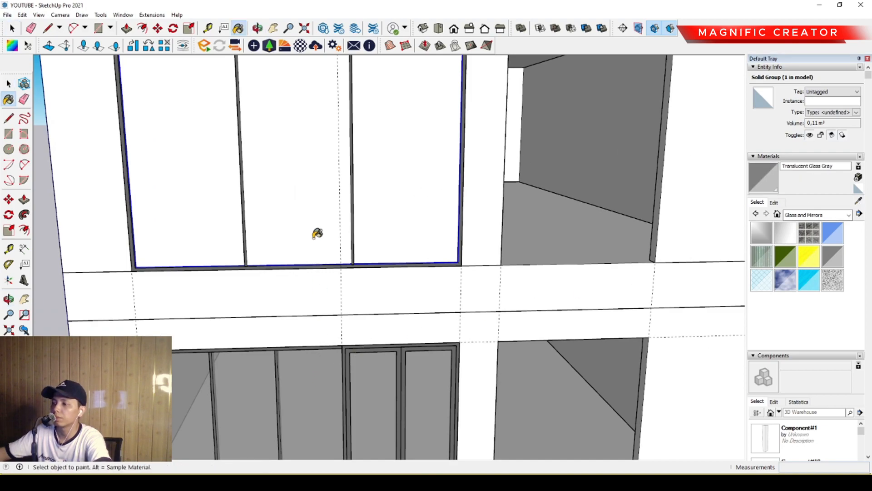
click(303, 154)
key(space)
scroll(374, 243, down, 3)
middle_drag(374, 242, 205, 300)
key(f)
key(space)
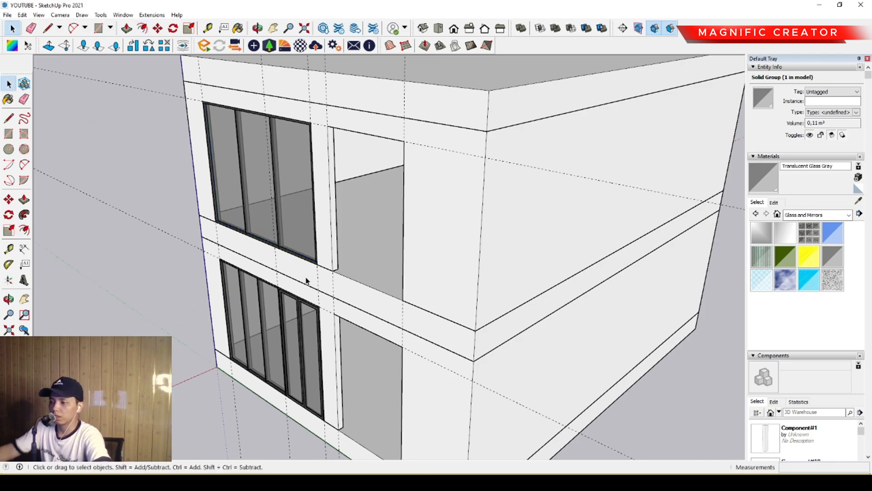
Step: Examine the front facade, comparing the glazed windows with the narrower empty openings on both floors
click(299, 290)
scroll(298, 290, up, 1)
mouse_move(298, 291)
middle_down()
mouse_move(366, 258)
mouse_move(326, 274)
mouse_move(331, 255)
mouse_move(304, 270)
mouse_move(299, 286)
middle_up()
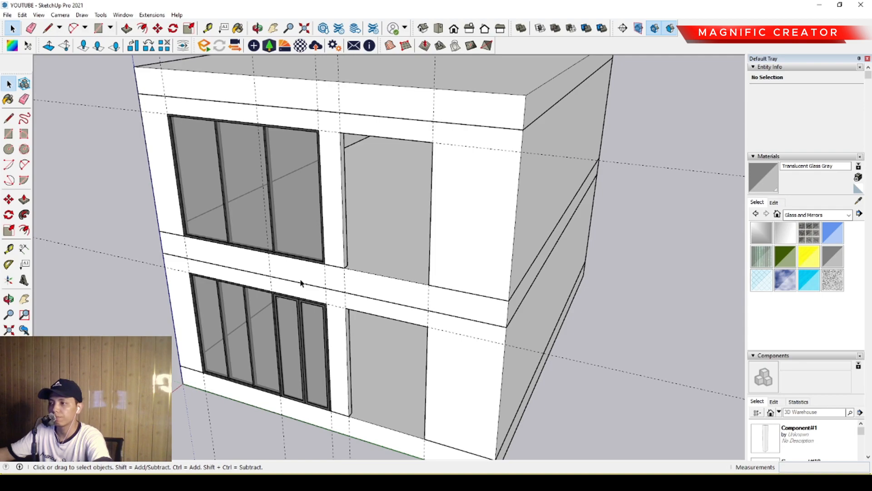
middle_drag(293, 276, 327, 169)
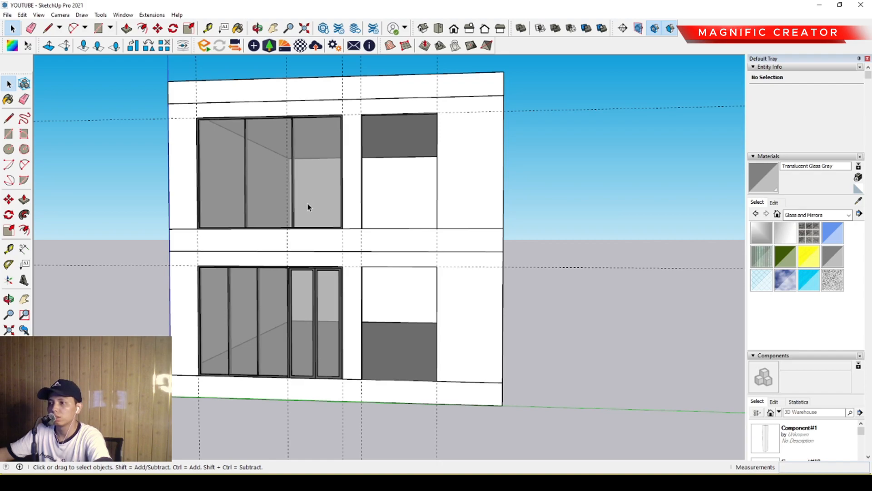
scroll(308, 216, up, 2)
middle_drag(339, 238, 447, 313)
scroll(404, 283, down, 2)
mouse_move(404, 282)
middle_down()
mouse_move(335, 274)
mouse_move(362, 298)
mouse_move(384, 294)
mouse_move(346, 288)
mouse_move(325, 254)
mouse_move(337, 227)
mouse_move(430, 179)
mouse_move(447, 157)
mouse_move(362, 197)
mouse_move(296, 246)
mouse_move(221, 274)
middle_up()
scroll(343, 302, up, 3)
scroll(313, 270, down, 2)
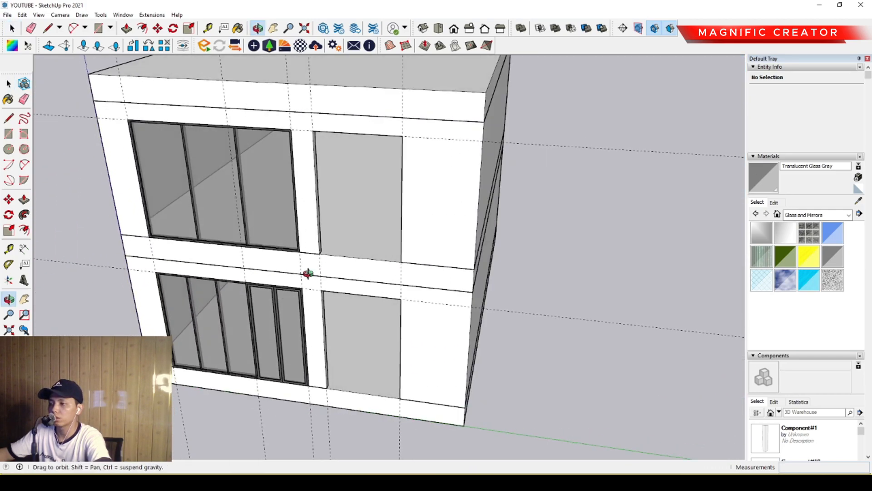
scroll(320, 272, up, 5)
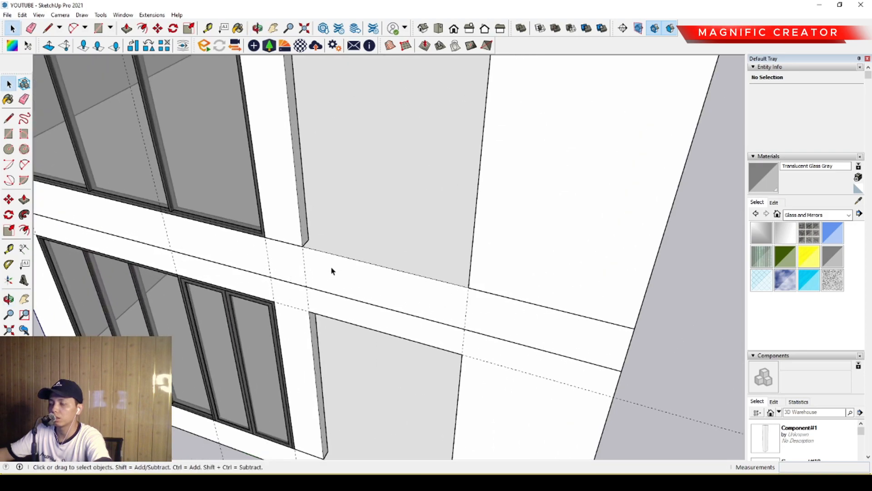
scroll(334, 247, down, 5)
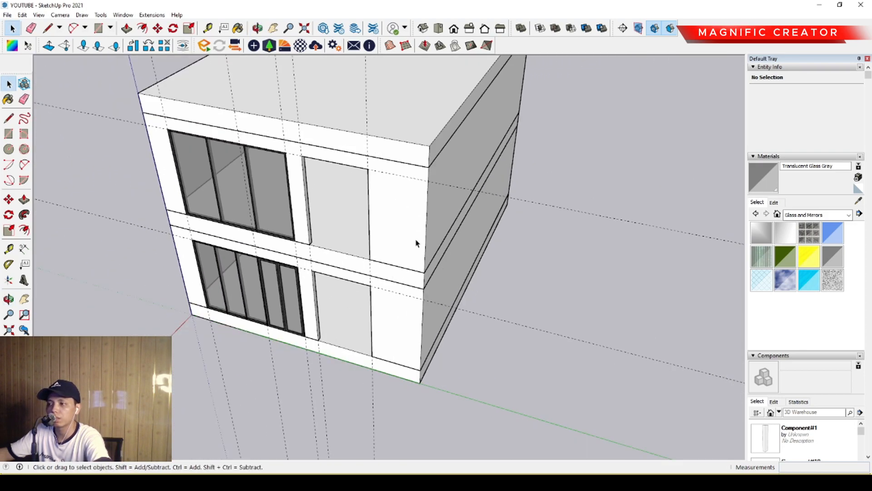
scroll(291, 261, up, 5)
triple_click(350, 207)
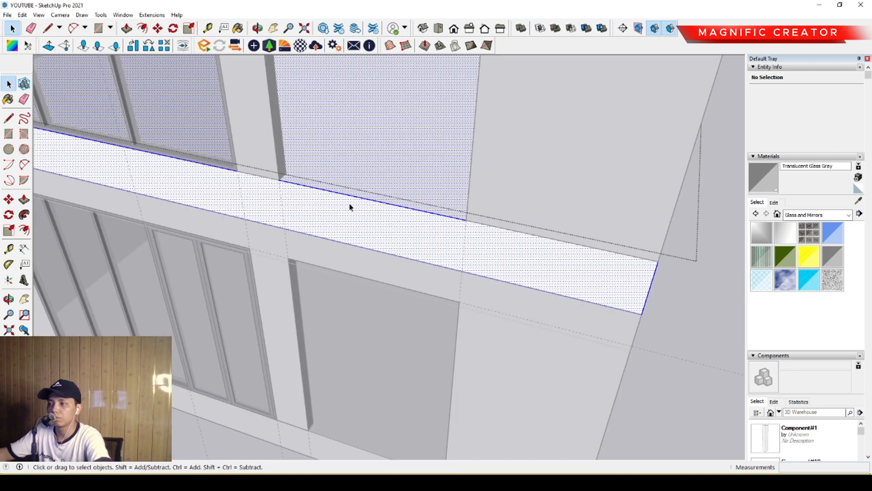
scroll(374, 205, down, 6)
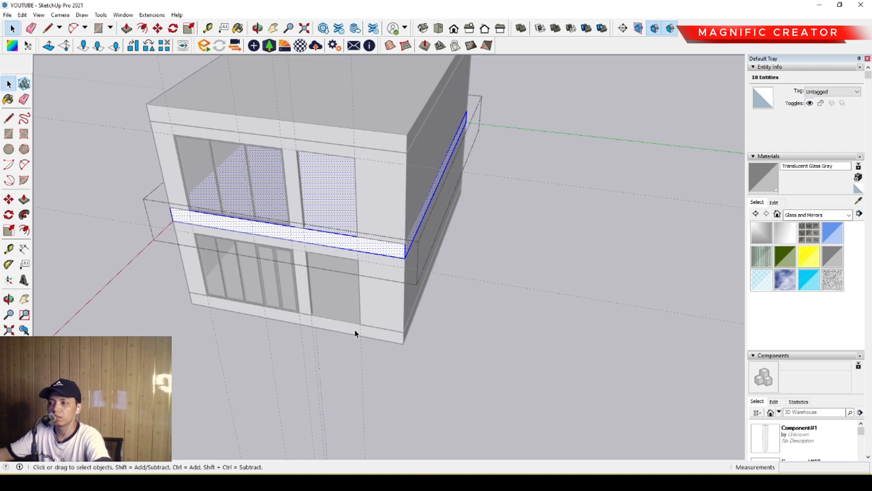
Step: Widen the narrower upper-floor opening by pushing its outer jamb 500 toward the building corner
scroll(336, 237, up, 8)
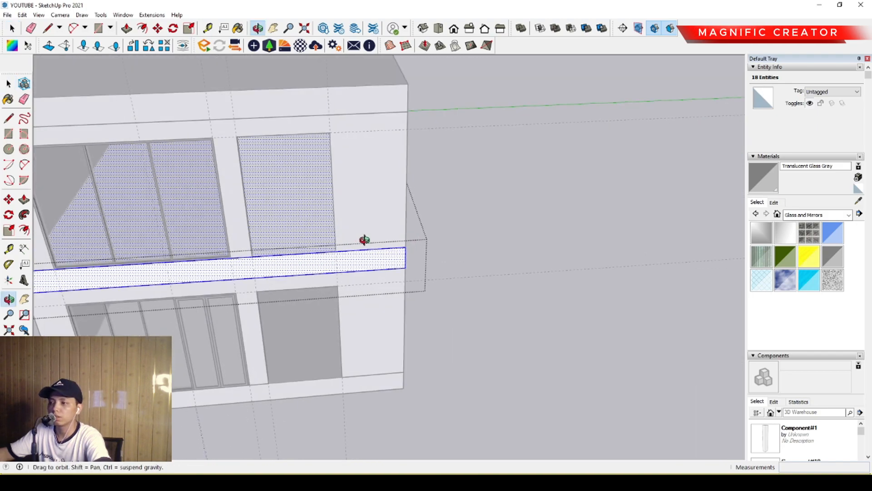
scroll(389, 225, up, 6)
triple_click(390, 225)
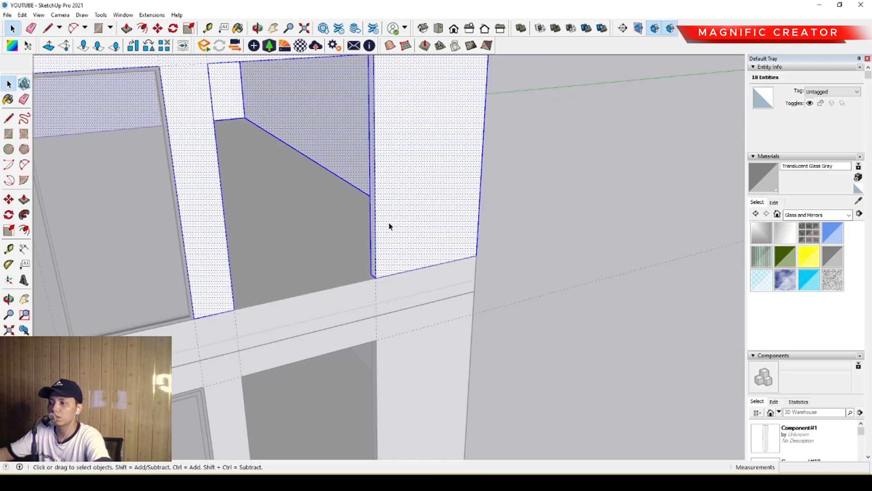
click(369, 249)
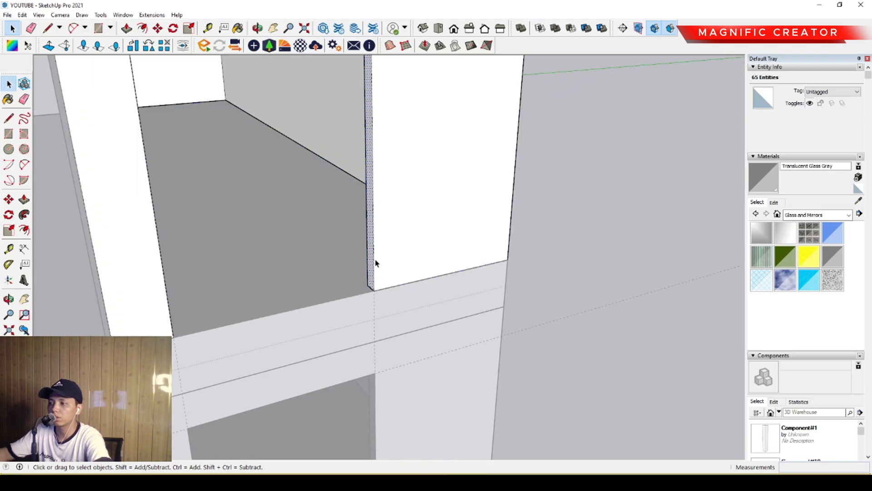
key(p)
click(373, 247)
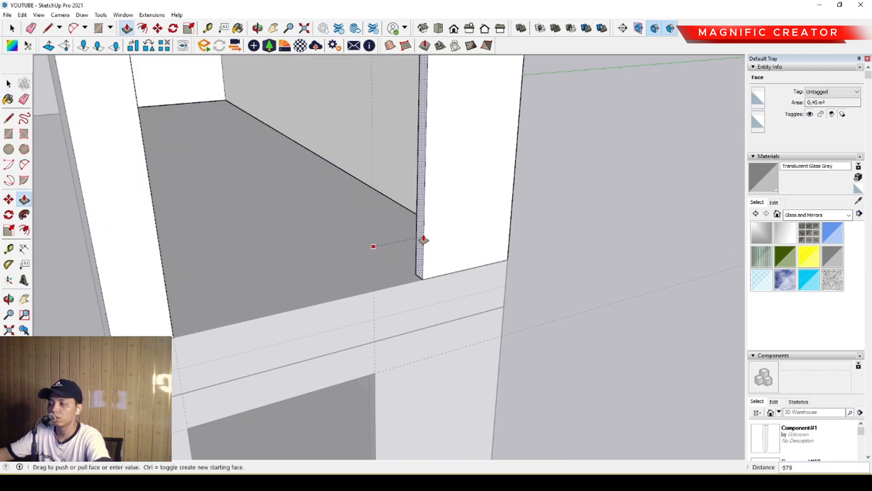
text(5)
key(Return)
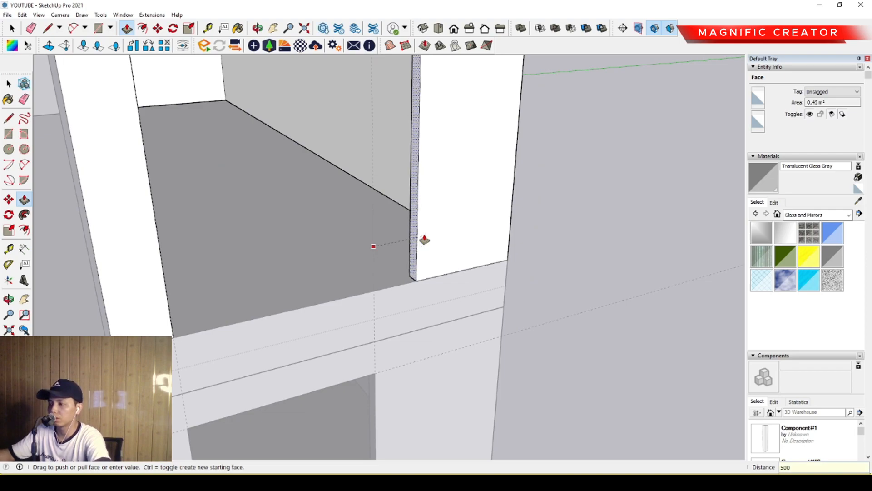
Step: Push the outer jamb of the ground-floor empty opening in line with the edge of the upper opening
key(space)
double_click(404, 408)
triple_click(405, 407)
scroll(403, 392, up, 5)
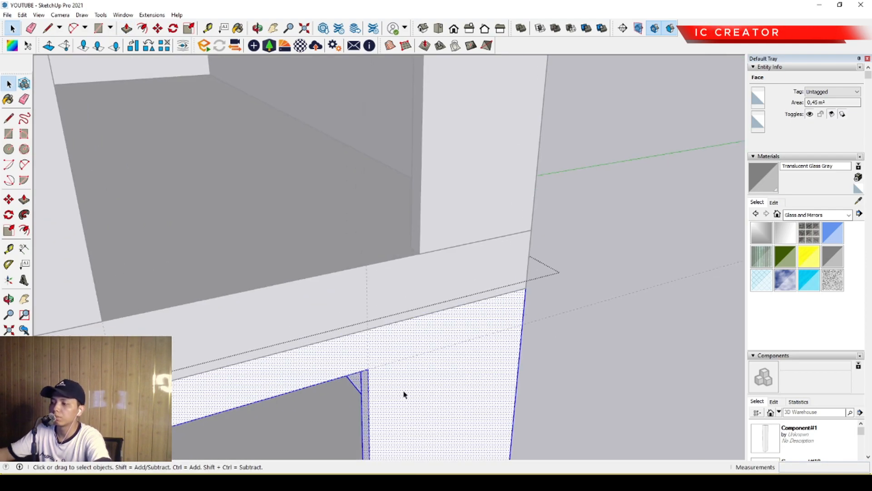
key(p)
click(381, 371)
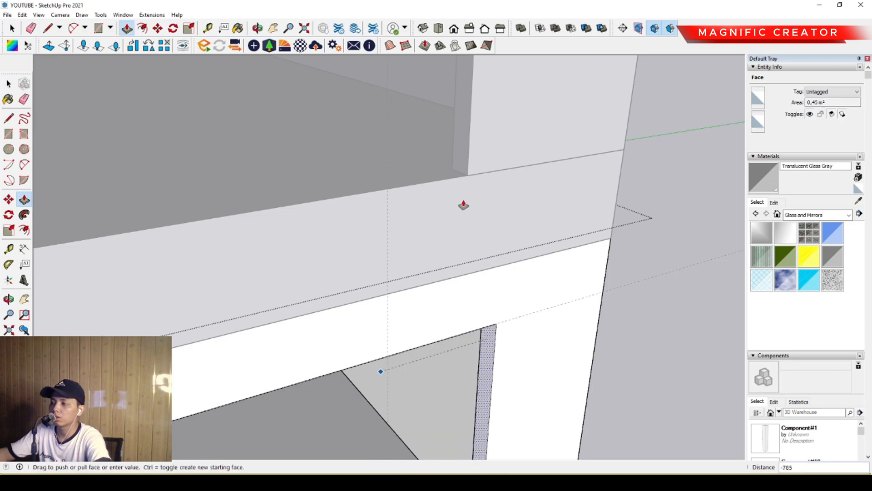
click(469, 165)
key(space)
scroll(458, 287, down, 3)
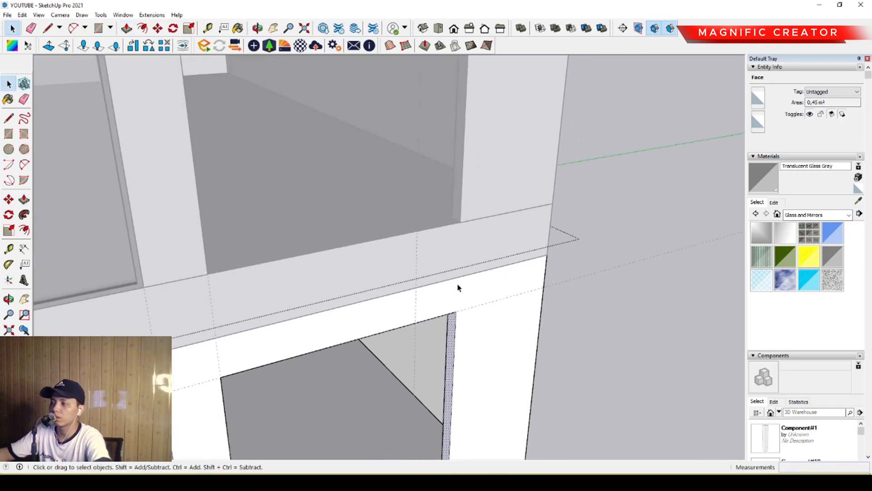
click(595, 319)
Step: Inside the intermediate floor slab group, draw a 2500 by 150 rectangle along the sill between the upper empty opening's jambs
middle_drag(380, 320, 136, 202)
middle_drag(364, 249, 324, 323)
triple_click(278, 300)
click(9, 134)
scroll(510, 247, up, 2)
scroll(608, 268, up, 1)
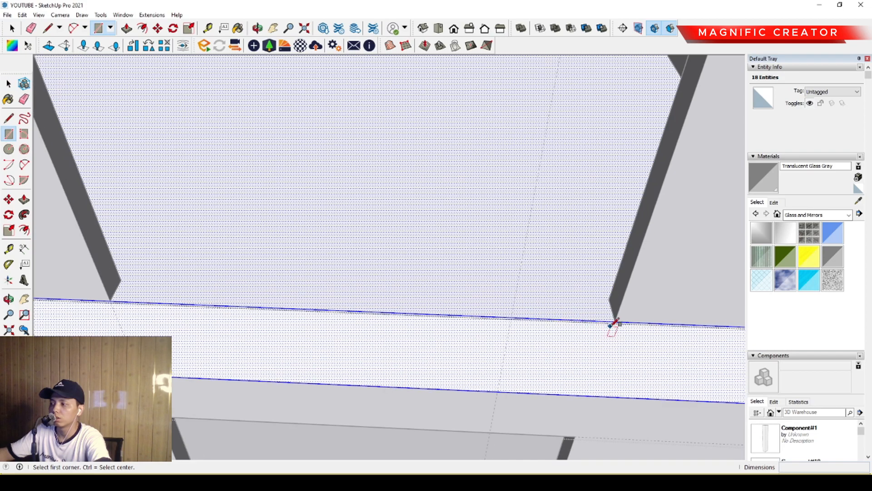
click(623, 314)
scroll(136, 318, up, 1)
scroll(136, 317, up, 1)
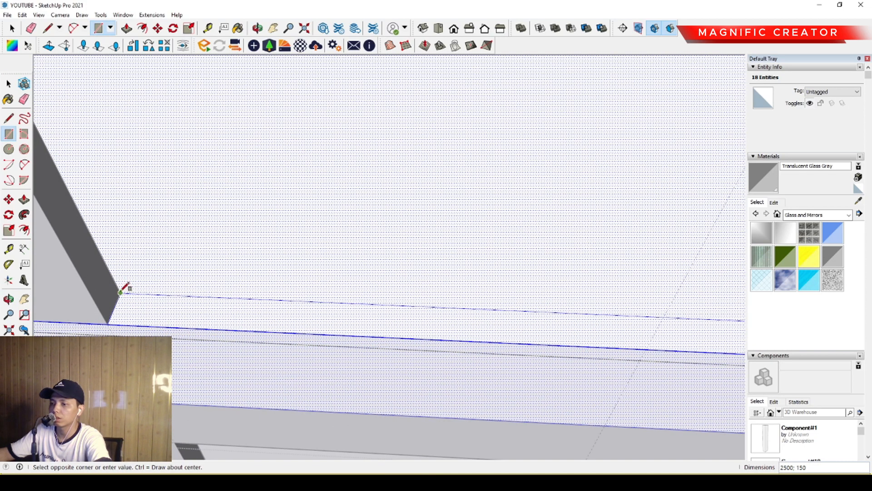
click(120, 293)
key(space)
scroll(222, 307, down, 2)
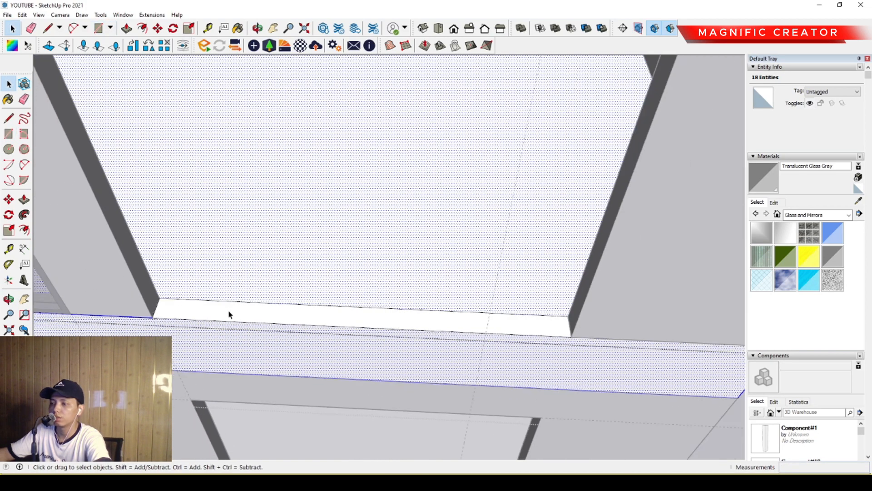
Step: Push the 2500 by 150 sill rectangle down through the intermediate slab's thickness to cut away its front strip
key(p)
click(205, 302)
click(246, 375)
key(space)
Step: Push the inner face of the slab notch toward the back of the building to open a void between the floors
scroll(263, 323, down, 2)
key(p)
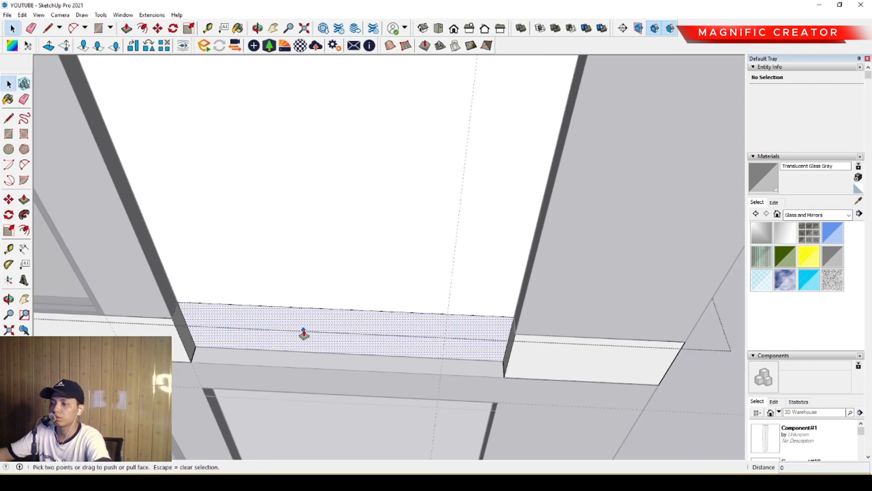
click(302, 331)
scroll(321, 287, down, 6)
middle_drag(331, 192, 250, 302)
click(344, 157)
key(space)
Step: Inside the ground-floor walls group, draw a rectangle about 2500 by 370 over the lintel above the empty opening
click(247, 302)
scroll(263, 300, up, 4)
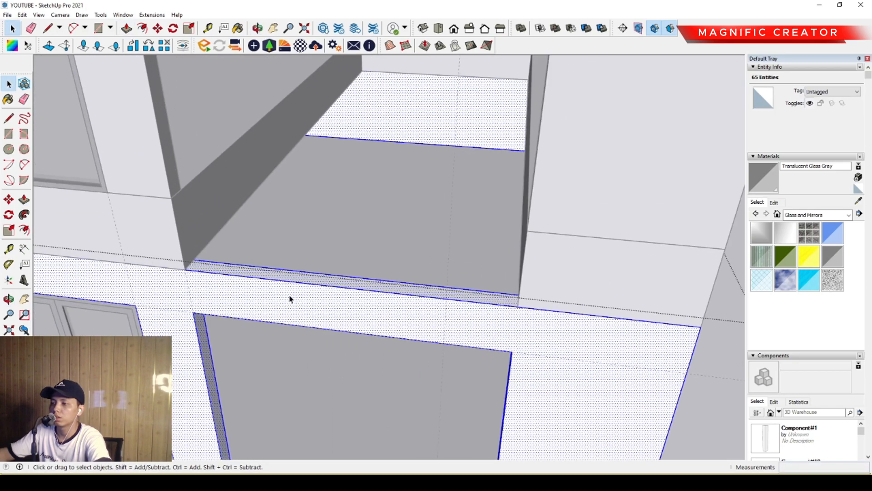
key(r)
click(559, 360)
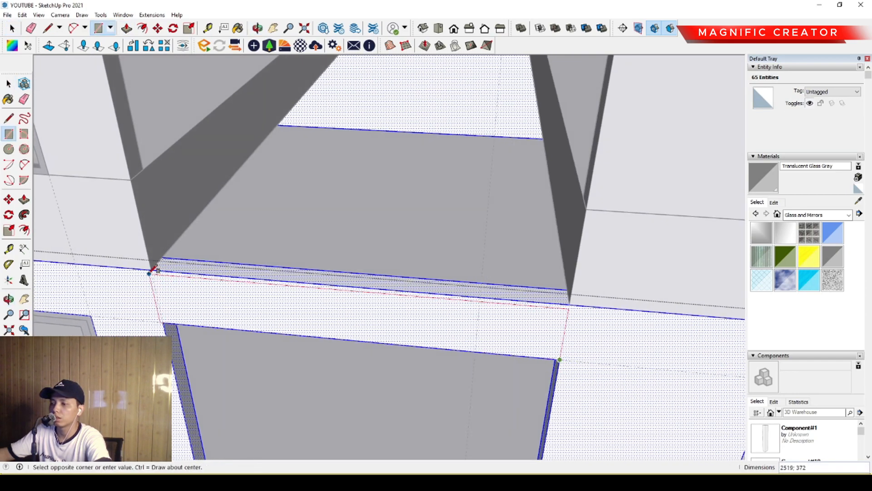
click(152, 272)
Step: Push the lintel rectangle back through the wall thickness and erase the leftover edge to join both empty openings
key(space)
click(219, 293)
key(p)
drag(200, 279, 238, 276)
key(e)
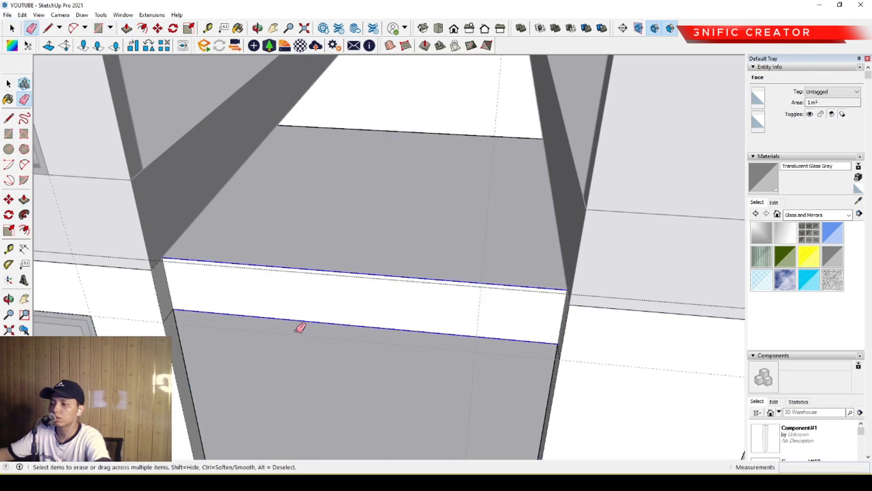
click(300, 327)
key(space)
Step: Examine the front facade and the joined double-height opening beside the glazed windows
scroll(392, 267, down, 10)
scroll(332, 279, up, 3)
middle_drag(332, 279, 291, 147)
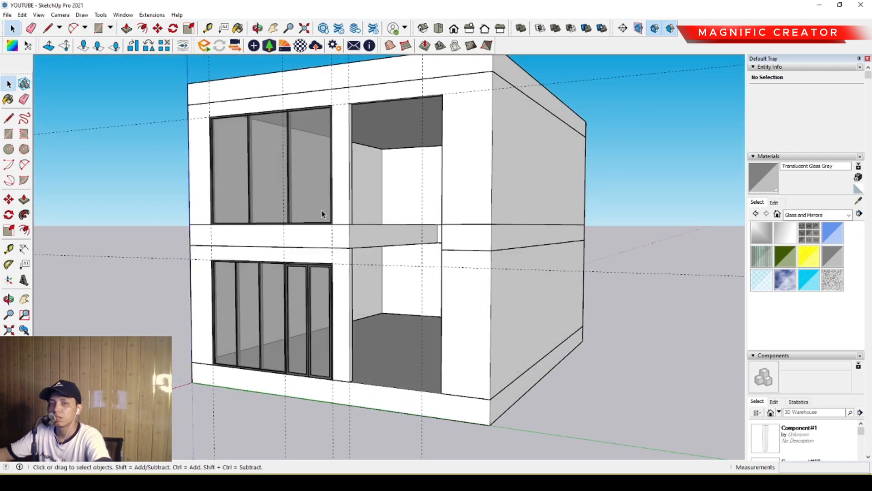
scroll(331, 220, down, 1)
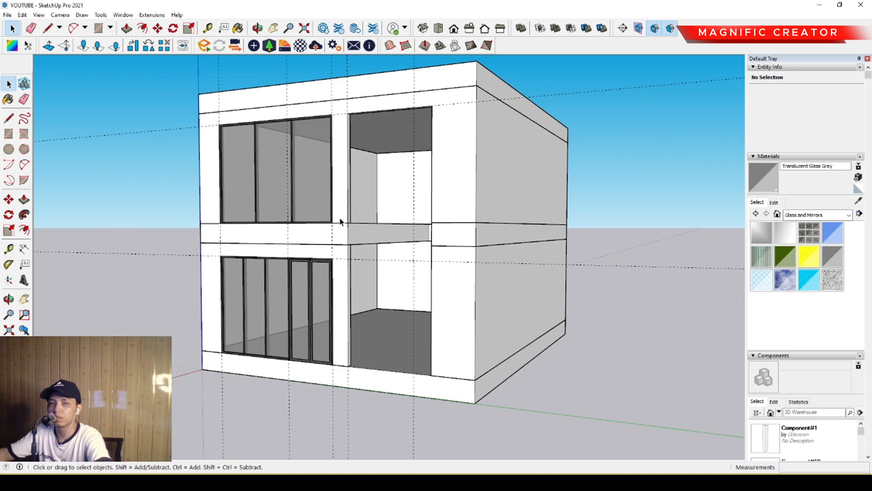
middle_drag(339, 224, 321, 238)
scroll(344, 255, down, 1)
scroll(338, 351, up, 3)
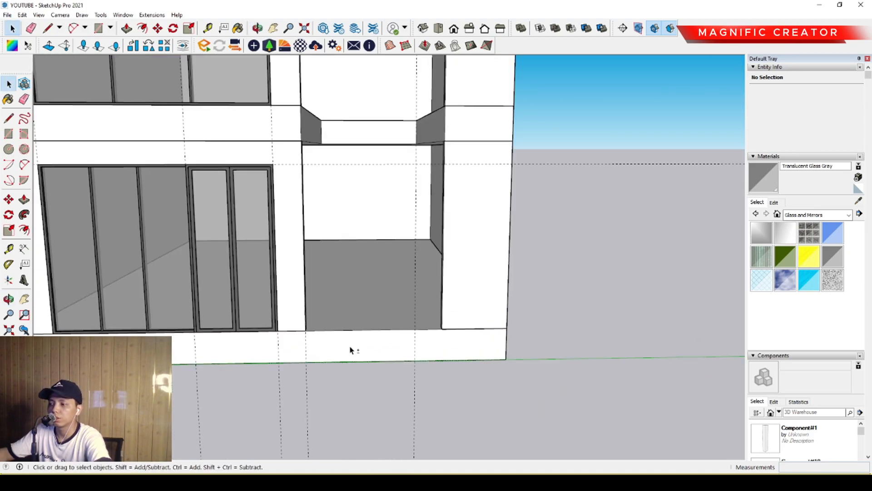
Step: Inside the ground slab group, start a rectangle on the front face from the empty opening's jamb nearest the glazed doors
shift+middle_drag(350, 350, 295, 289)
middle_drag(295, 289, 291, 306)
double_click(291, 296)
triple_click(290, 296)
scroll(288, 298, up, 4)
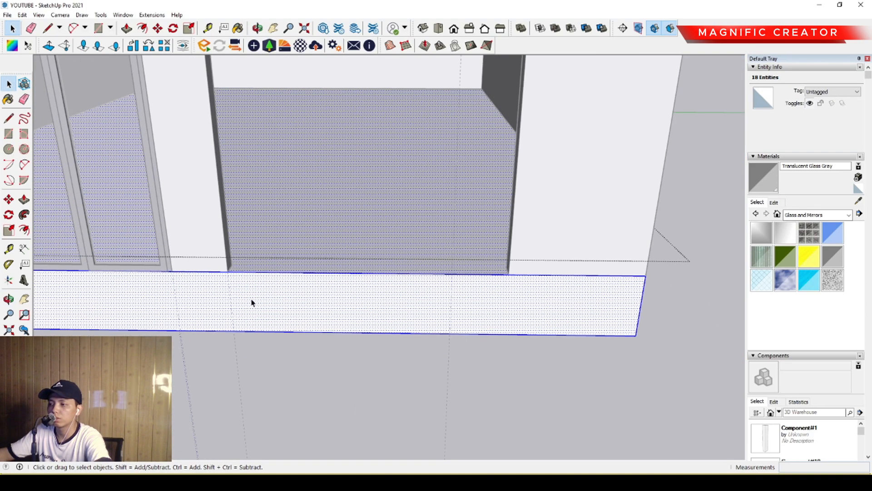
key(r)
click(228, 272)
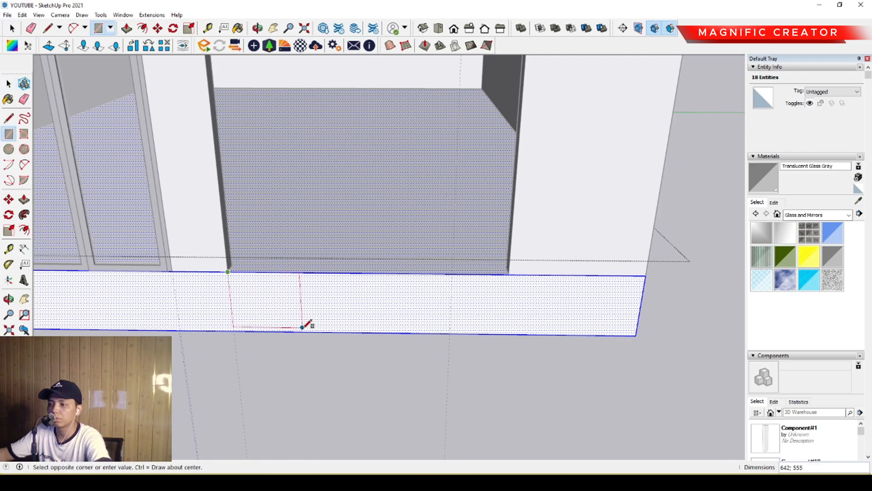
Step: Draw a rectangle on the base band below the tall front opening and extrude it outward 1500 mm
click(514, 271)
key(space)
middle_drag(517, 269, 322, 314)
key(p)
click(335, 278)
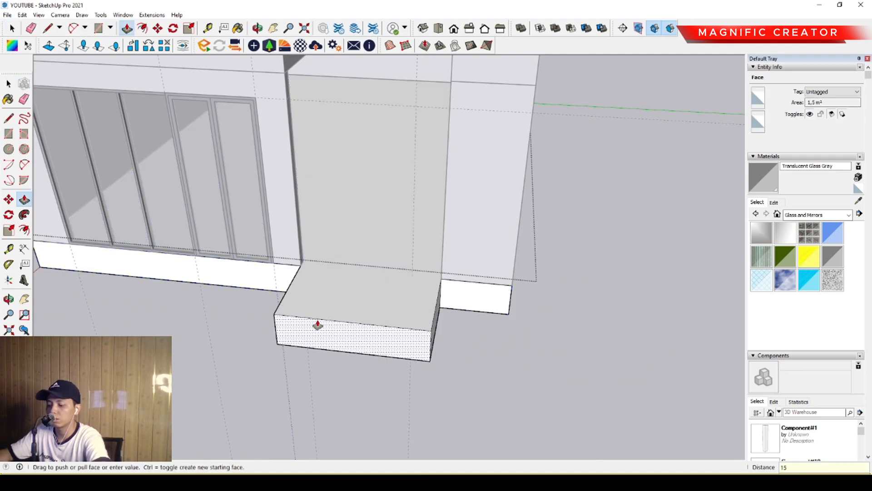
key(Return)
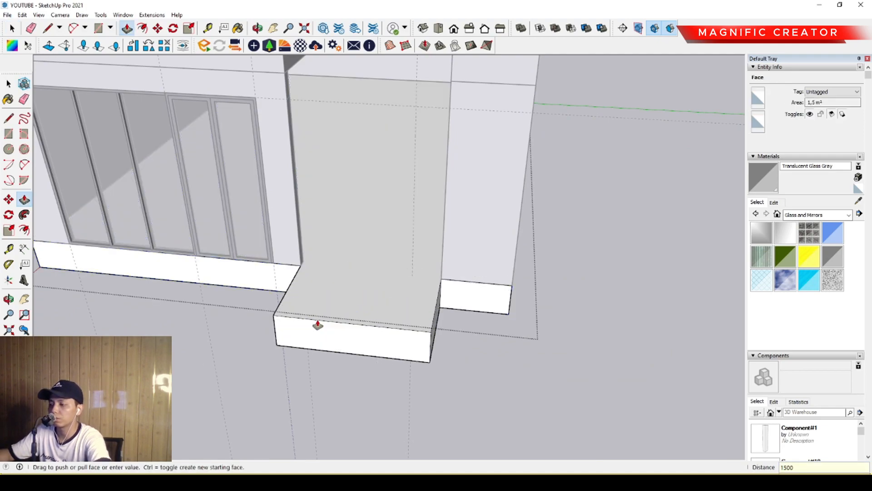
key(space)
Step: Draw a rectangle on the band directly above the tall front opening, spanning the opening's full width and the band's height
scroll(335, 327, down, 3)
middle_drag(335, 327, 385, 162)
scroll(318, 183, up, 3)
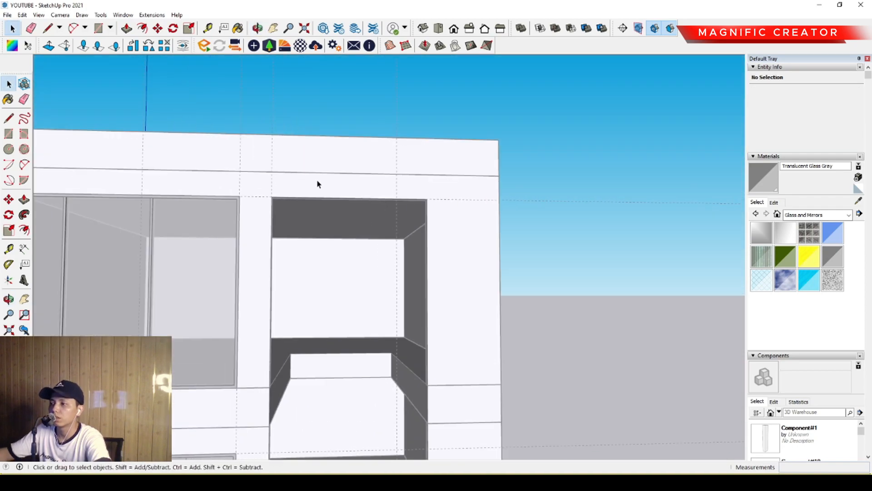
scroll(322, 186, down, 2)
click(536, 289)
scroll(405, 243, down, 2)
mouse_move(405, 244)
shift+middle_down()
mouse_move(464, 197)
mouse_move(359, 173)
mouse_move(608, 257)
mouse_move(511, 177)
mouse_move(421, 222)
mouse_move(481, 210)
shift+middle_up()
scroll(359, 173, up, 4)
key(r)
click(474, 230)
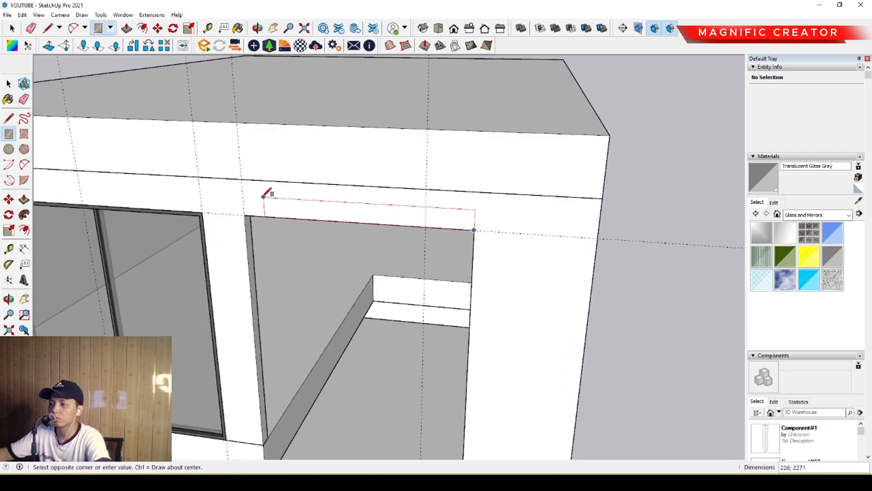
click(242, 179)
Step: Extrude the rectangle above the opening 1500 mm, matching the lower slab's projection, and make it a group
key(space)
double_click(278, 194)
key(p)
click(282, 184)
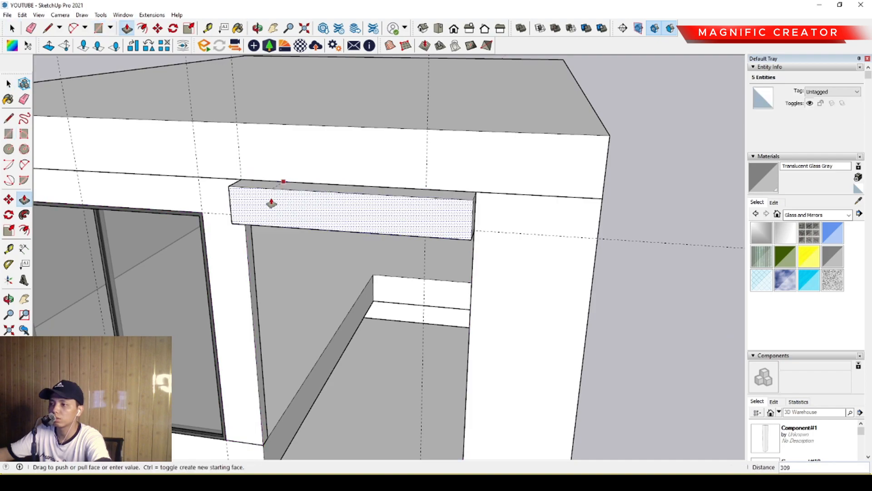
scroll(244, 225, down, 4)
scroll(279, 260, down, 2)
middle_drag(280, 259, 183, 181)
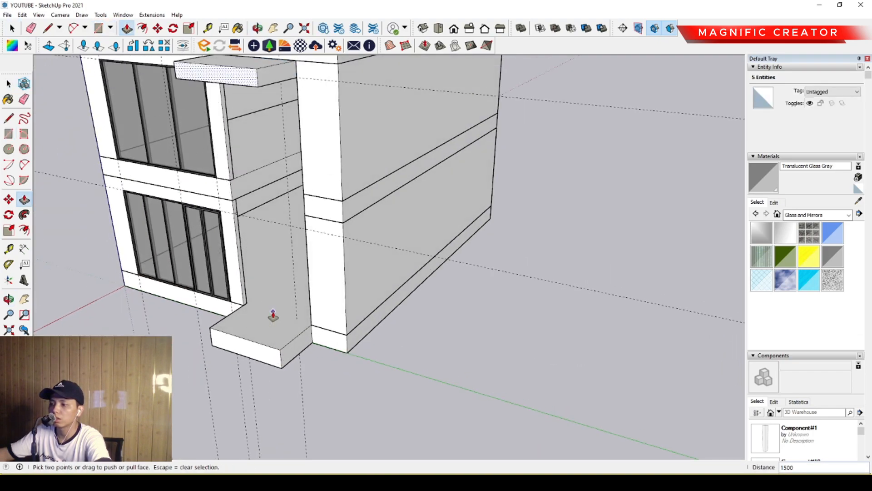
scroll(238, 109, down, 1)
shift+middle_drag(234, 100, 293, 195)
key(space)
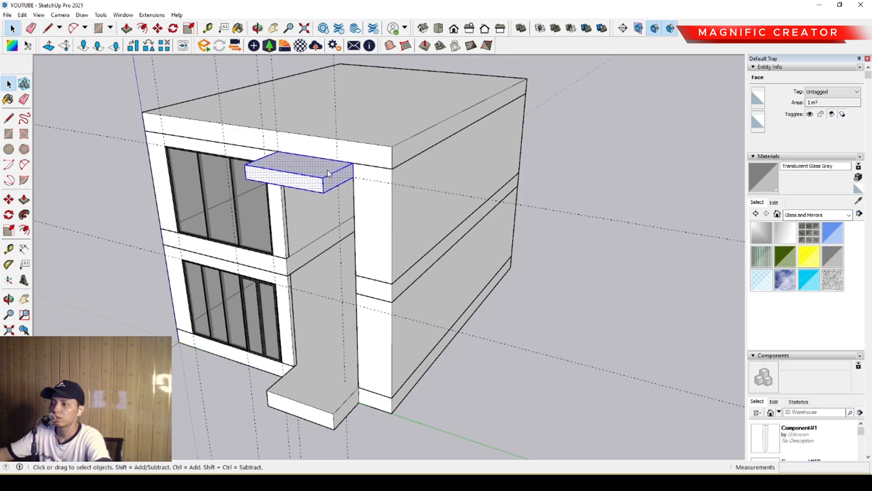
key(g)
Step: Draw a vertical rectangle between the ends of the lower and overhead slabs on the window side, covering their full projection
middle_drag(323, 171, 412, 306)
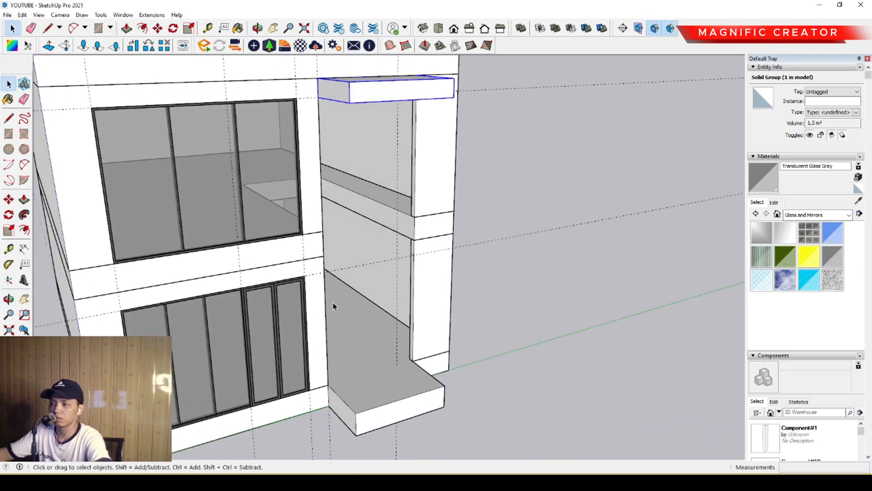
scroll(334, 303, down, 3)
middle_drag(333, 302, 279, 322)
scroll(334, 381, up, 2)
scroll(333, 380, up, 2)
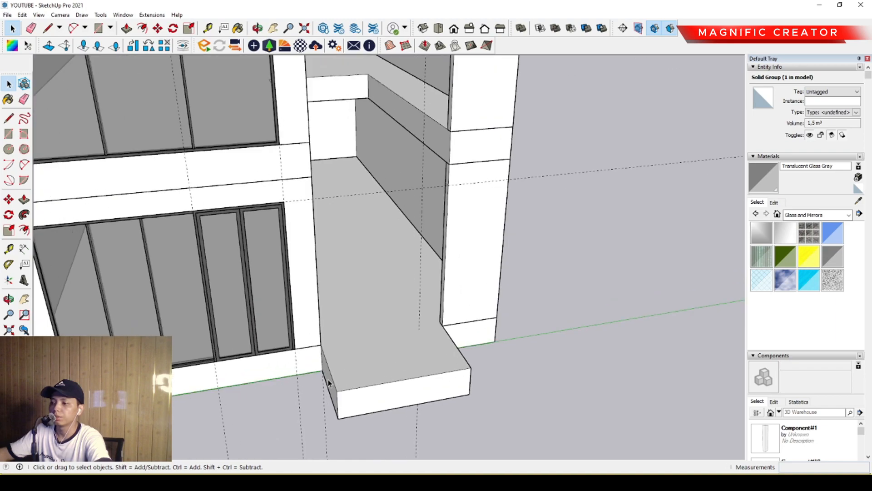
scroll(188, 253, up, 1)
click(8, 133)
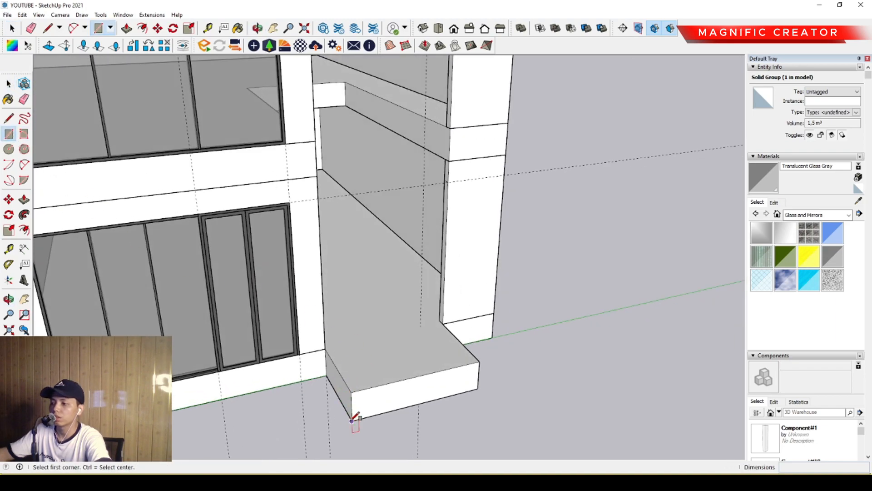
scroll(324, 320, down, 2)
middle_drag(298, 241, 306, 316)
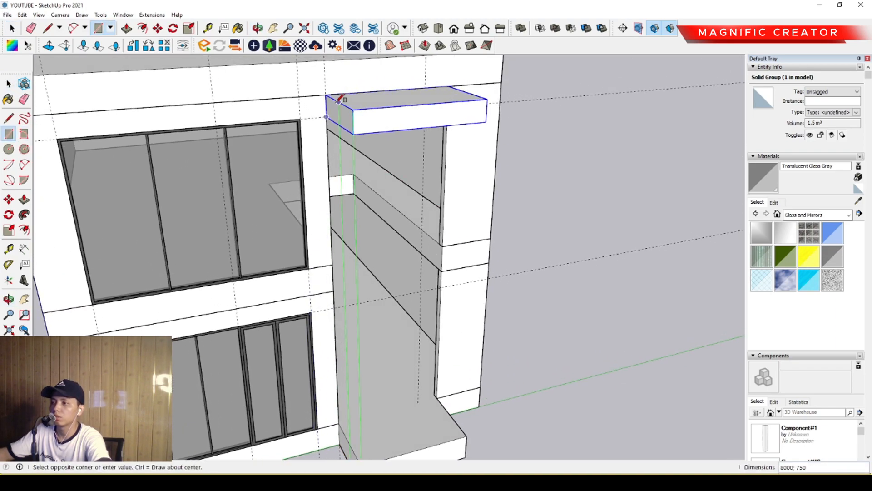
scroll(331, 95, up, 2)
key(space)
scroll(349, 187, up, 3)
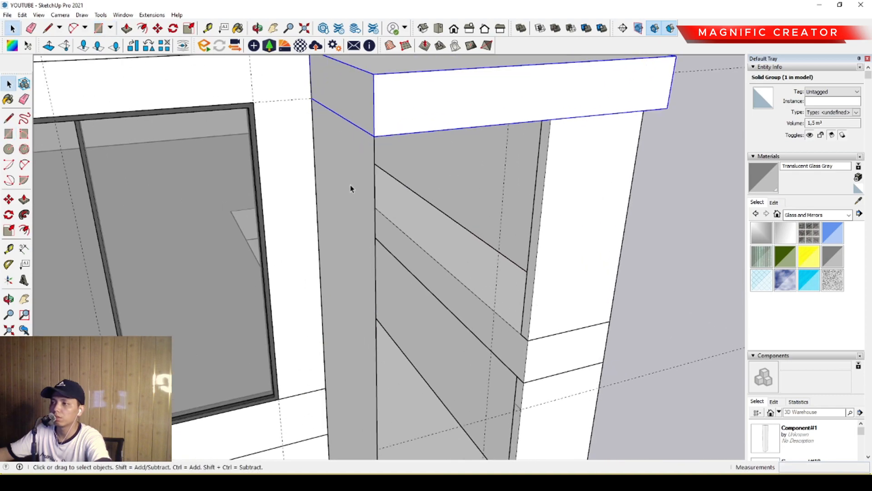
Step: Extrude the vertical rectangle toward the windows into a thin side wall and make it a group
middle_drag(350, 186, 354, 226)
key(p)
click(348, 180)
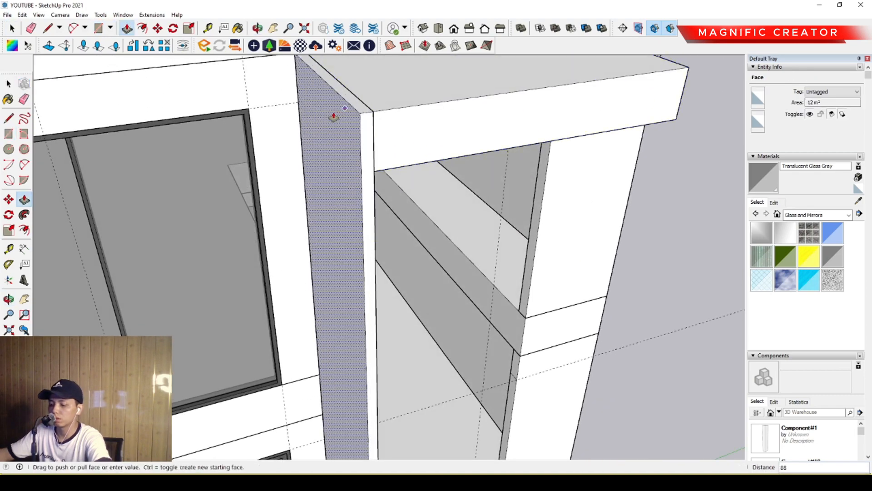
click(333, 116)
key(space)
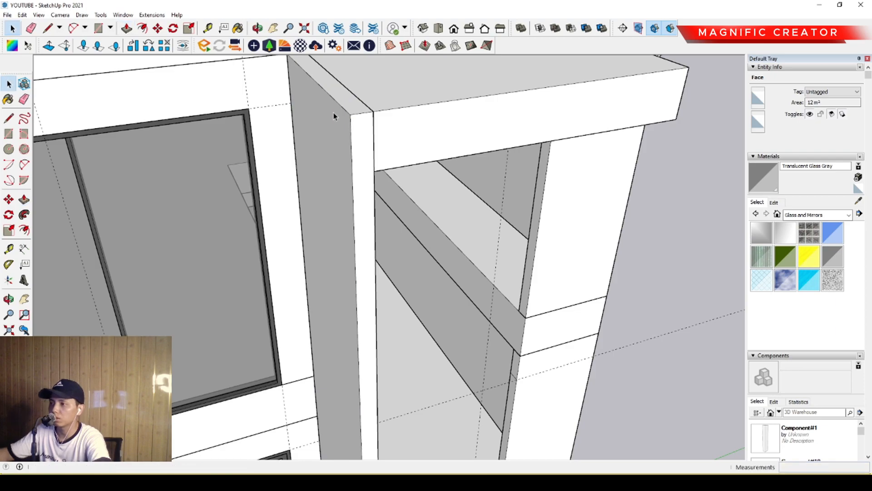
triple_click(334, 113)
click(376, 195)
scroll(353, 183, down, 5)
middle_drag(341, 193, 220, 218)
scroll(360, 326, up, 3)
middle_drag(360, 327, 307, 268)
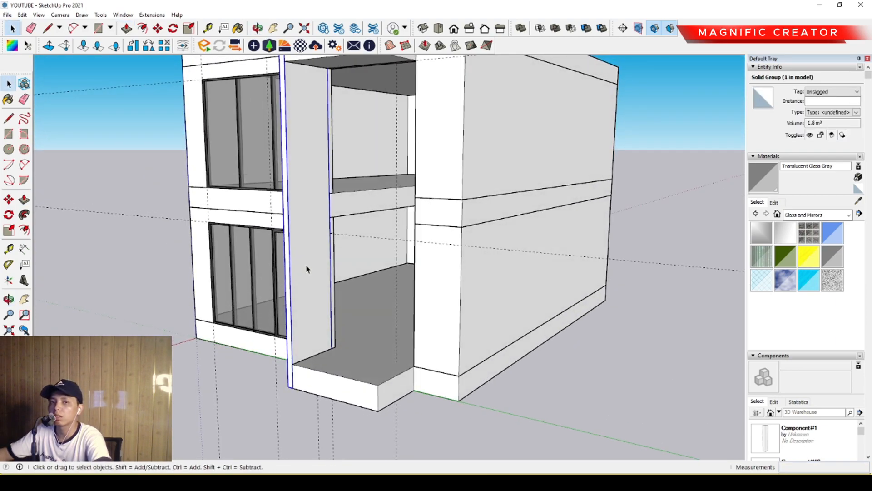
scroll(428, 285, down, 3)
mouse_move(428, 285)
shift+middle_down()
mouse_move(436, 258)
mouse_move(439, 284)
mouse_move(432, 285)
mouse_move(444, 301)
mouse_move(431, 310)
mouse_move(471, 253)
mouse_move(452, 346)
mouse_move(384, 365)
shift+middle_up()
scroll(440, 284, up, 2)
scroll(452, 346, up, 2)
scroll(282, 389, up, 4)
middle_drag(276, 387, 298, 384)
click(47, 28)
scroll(238, 265, up, 2)
click(259, 296)
scroll(327, 333, down, 2)
shift+middle_drag(341, 337, 249, 290)
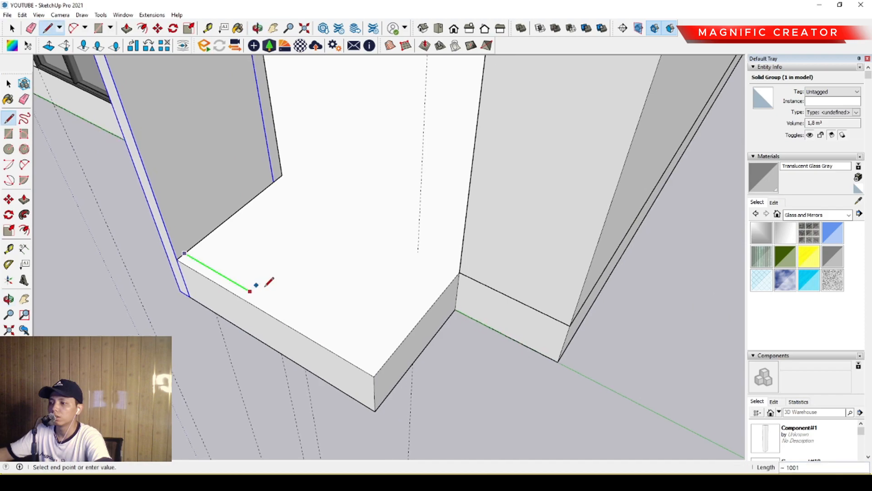
scroll(425, 296, up, 4)
scroll(400, 308, down, 2)
middle_drag(398, 307, 321, 269)
key(space)
Step: Extend the lower slab's open side face outward by 150 mm
click(389, 312)
scroll(388, 312, up, 3)
scroll(389, 313, up, 1)
key(x)
key(p)
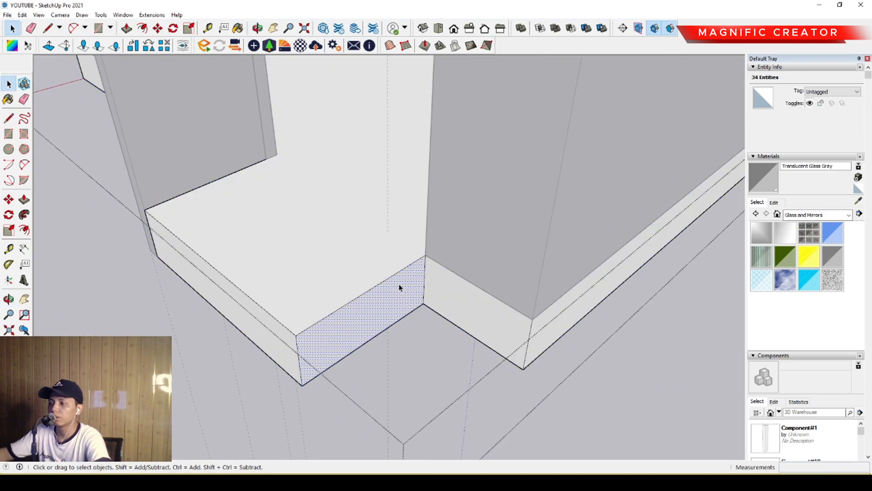
click(406, 267)
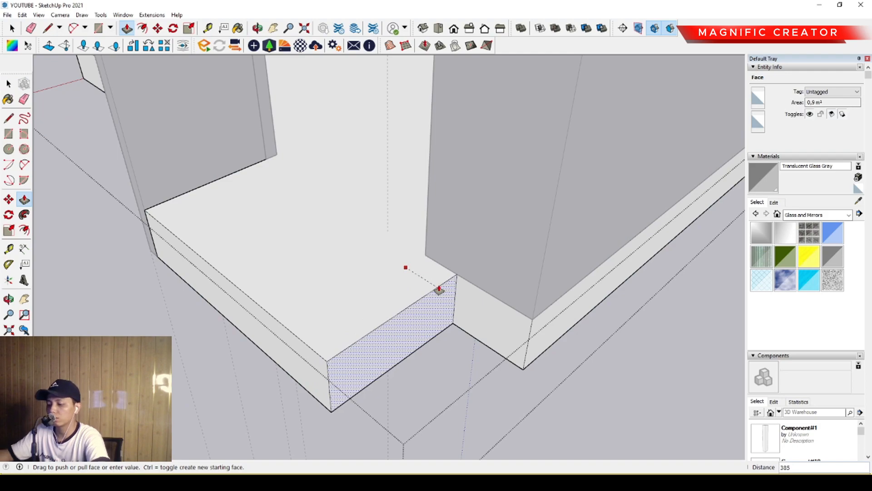
key(Return)
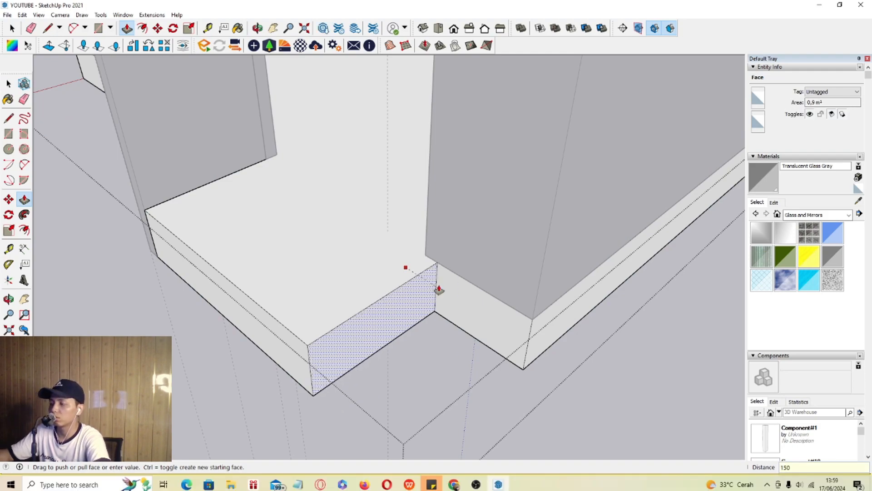
key(space)
Step: Extend the overhead slab's open side face 150 mm so it lines up with the lower slab
scroll(425, 305, down, 6)
scroll(385, 188, up, 1)
double_click(360, 151)
click(372, 154)
key(p)
click(374, 155)
scroll(392, 167, down, 2)
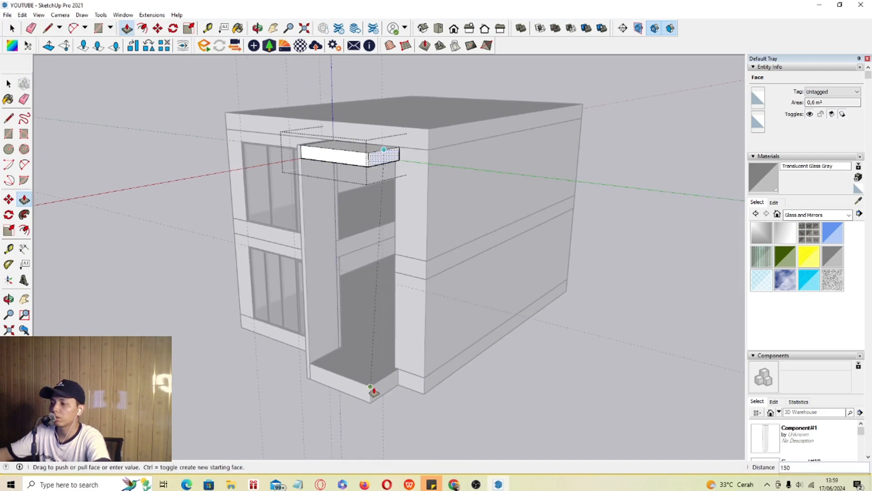
click(374, 389)
key(space)
click(642, 243)
Step: Draw two connected lines on top of the lower slab, slightly inset and parallel to its open side and front edges
scroll(376, 393, up, 1)
scroll(376, 393, up, 6)
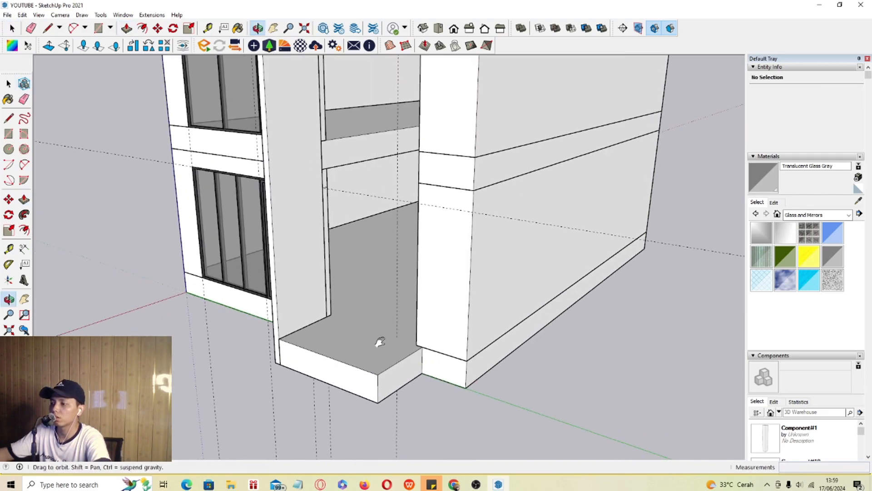
click(8, 114)
scroll(250, 322, up, 2)
scroll(288, 331, down, 2)
middle_drag(321, 333, 352, 364)
scroll(497, 335, up, 2)
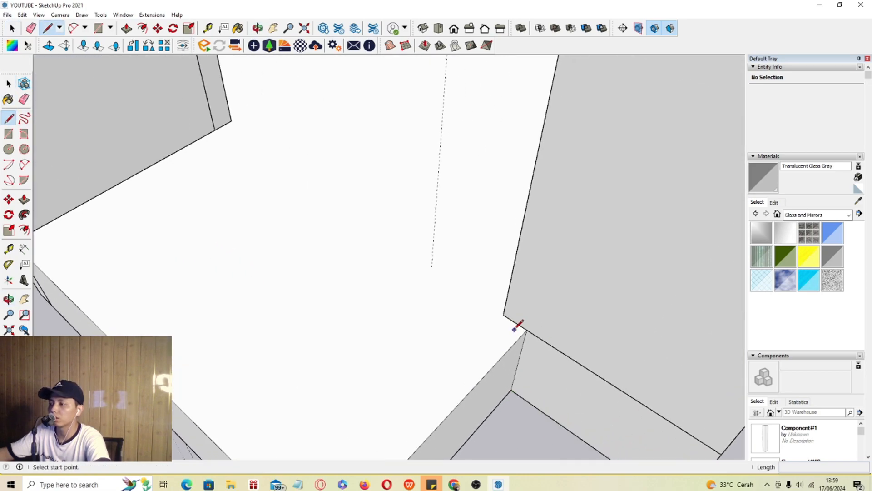
click(514, 323)
scroll(395, 368, down, 3)
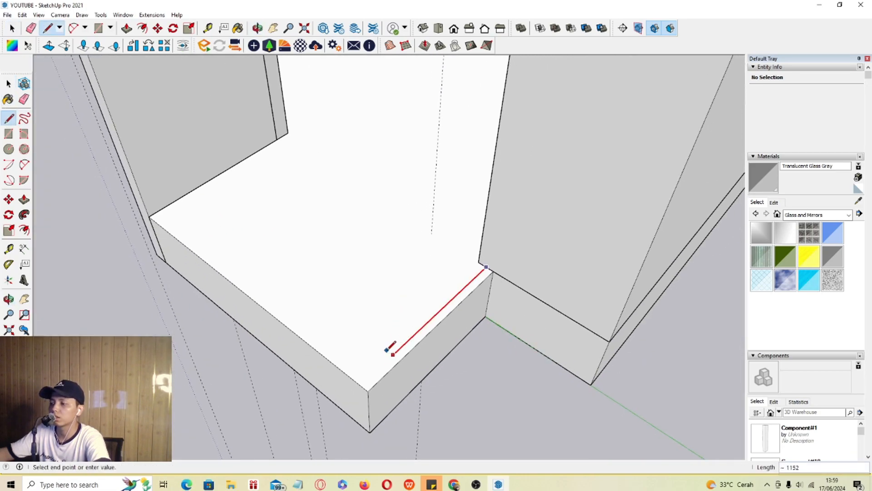
scroll(384, 353, up, 2)
scroll(364, 384, up, 1)
click(361, 391)
key(Escape)
scroll(284, 322, down, 3)
shift+middle_drag(280, 319, 310, 356)
key(space)
Step: Offset the two inset lines inward by 20 mm
scroll(330, 384, up, 2)
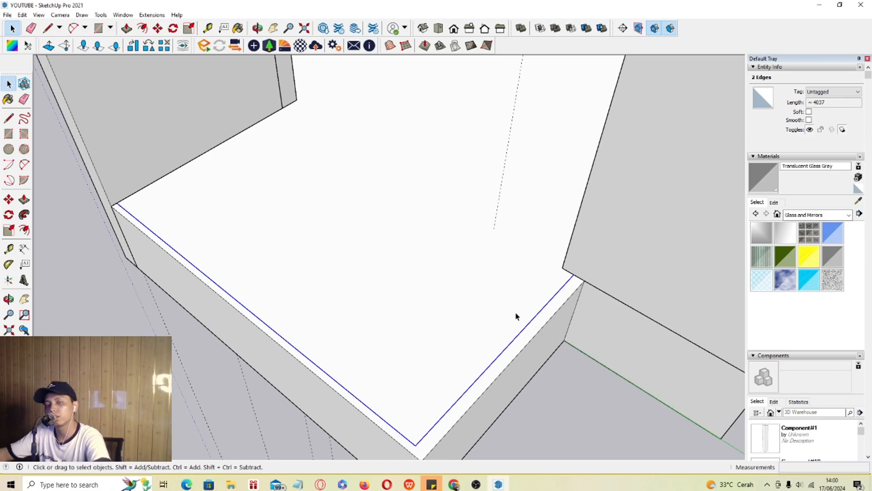
scroll(397, 410, up, 1)
middle_drag(397, 409, 515, 310)
key(f)
click(533, 297)
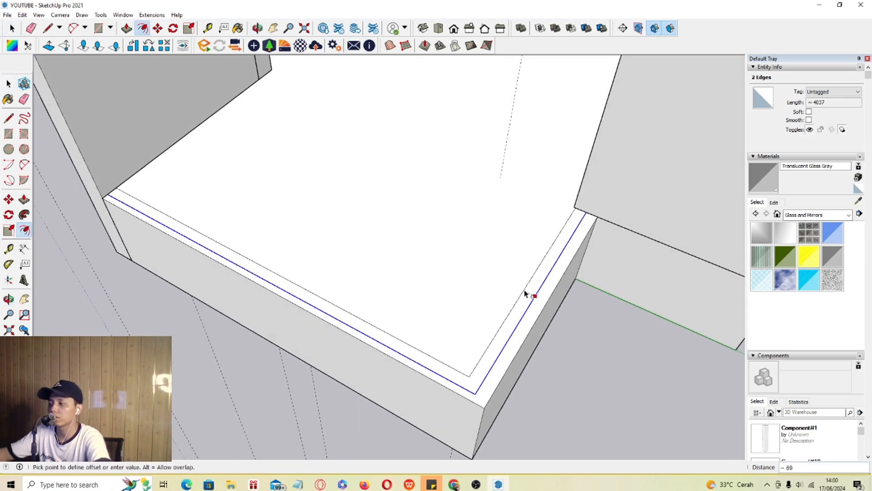
text(20)
key(Return)
key(space)
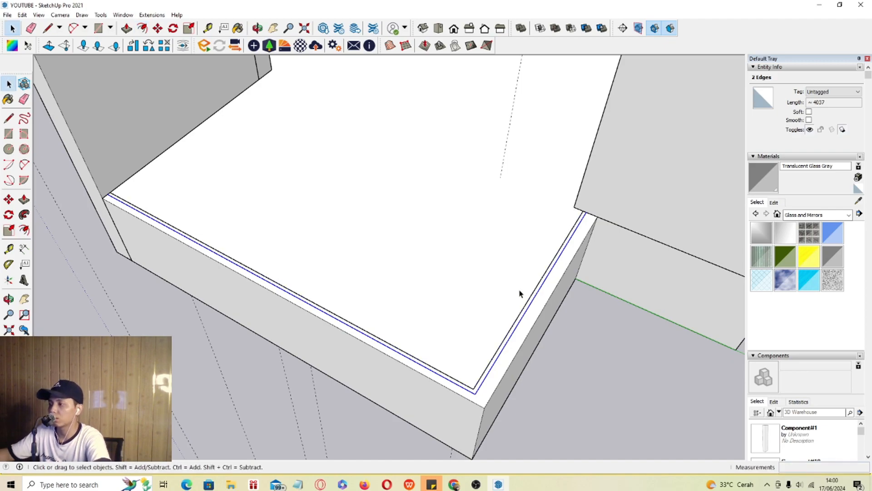
Step: Close both ends of the offset strip with short lines, at the building wall and at the thin side wall
scroll(626, 203, up, 2)
scroll(575, 224, up, 2)
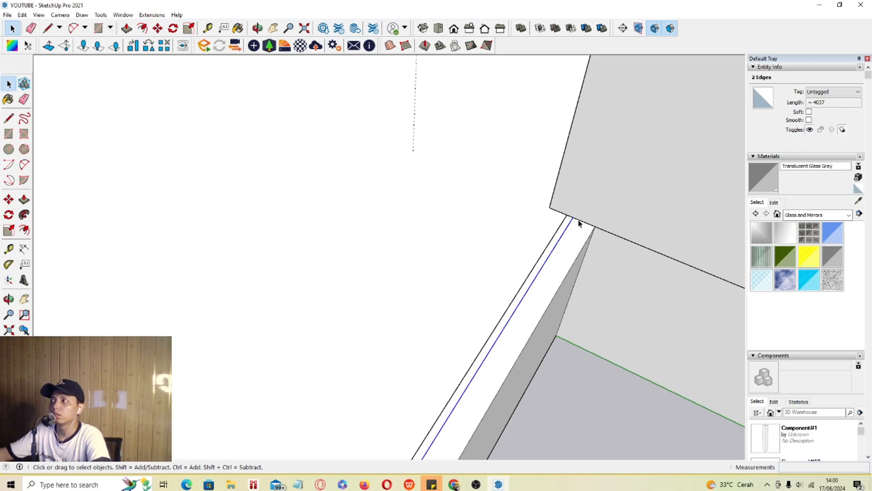
scroll(576, 216, up, 3)
key(l)
click(573, 220)
click(563, 216)
key(space)
scroll(600, 211, down, 4)
scroll(600, 211, down, 4)
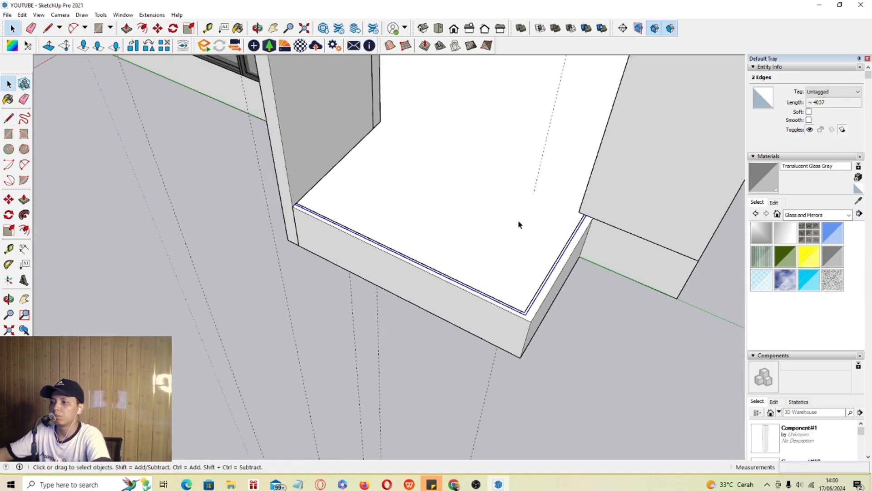
middle_drag(526, 219, 408, 244)
scroll(281, 237, up, 6)
key(l)
click(281, 261)
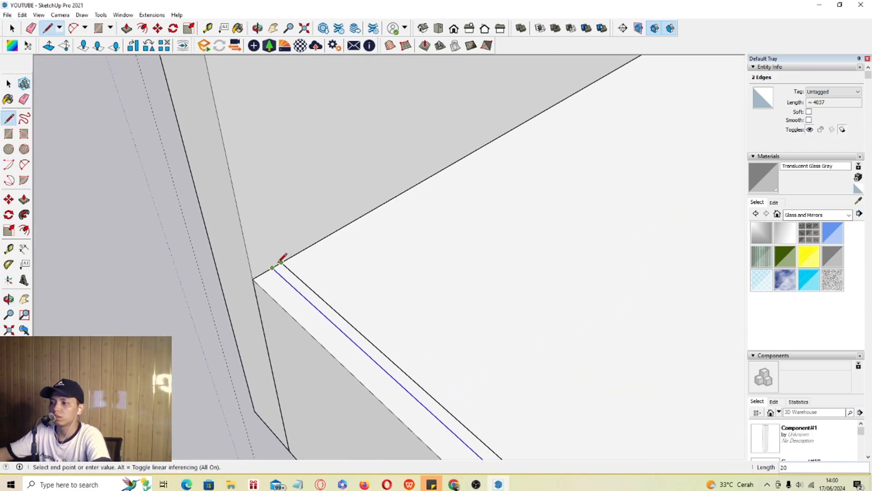
key(space)
Step: Extrude the thin strip 7000 mm up to the underside of the overhead slab and make it a group
scroll(275, 279, down, 6)
middle_drag(274, 288, 354, 331)
shift+middle_drag(633, 366, 554, 342)
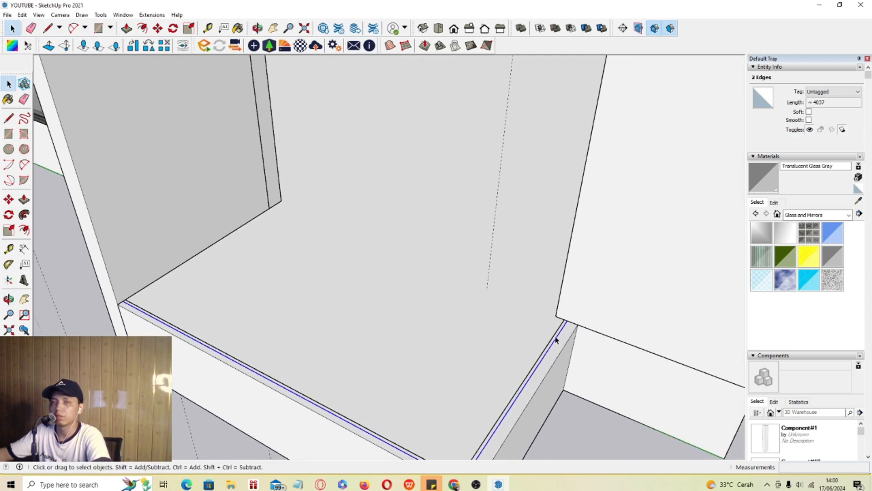
key(p)
scroll(564, 329, down, 10)
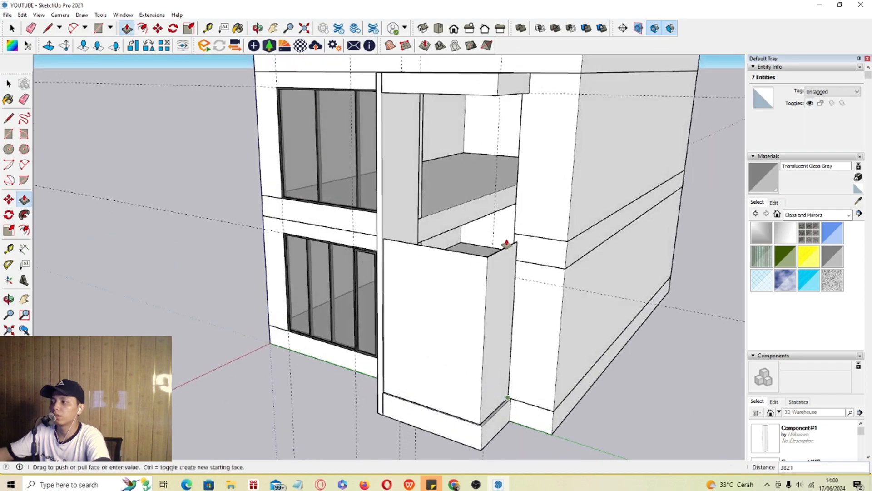
click(495, 95)
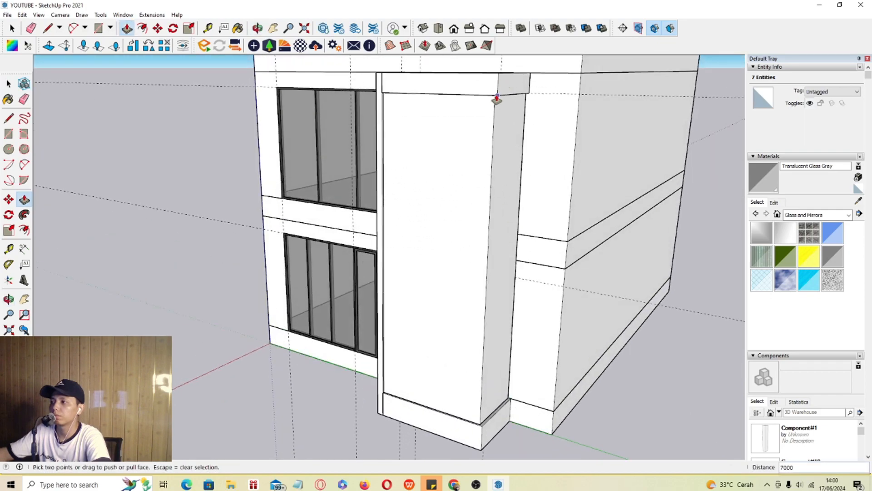
key(space)
triple_click(477, 136)
key(ctrl+g)
Step: Apply the Translucent Glass Gray material to the corner panel group
scroll(479, 232, down, 2)
shift+middle_drag(479, 233, 456, 242)
key(b)
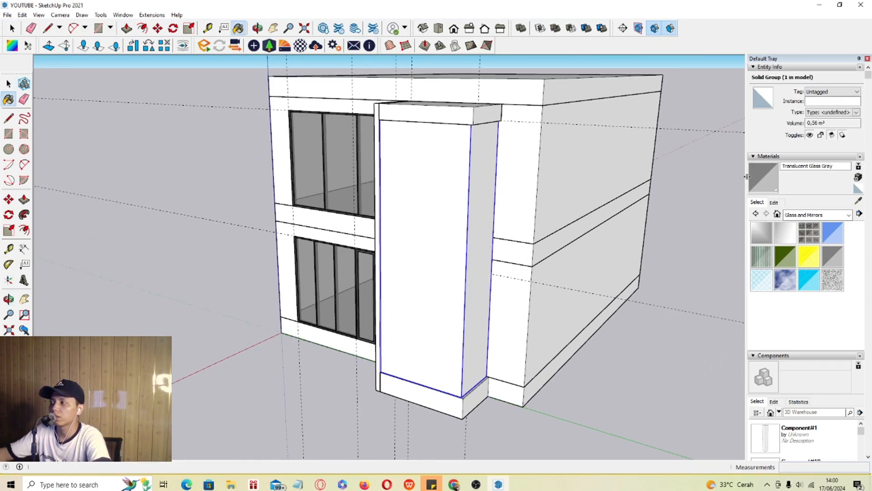
click(415, 192)
key(space)
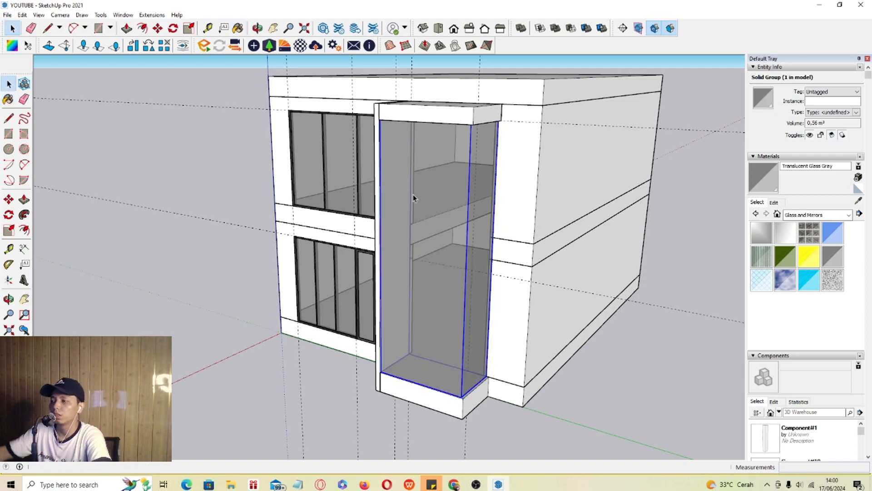
middle_drag(422, 190, 370, 306)
scroll(356, 409, up, 5)
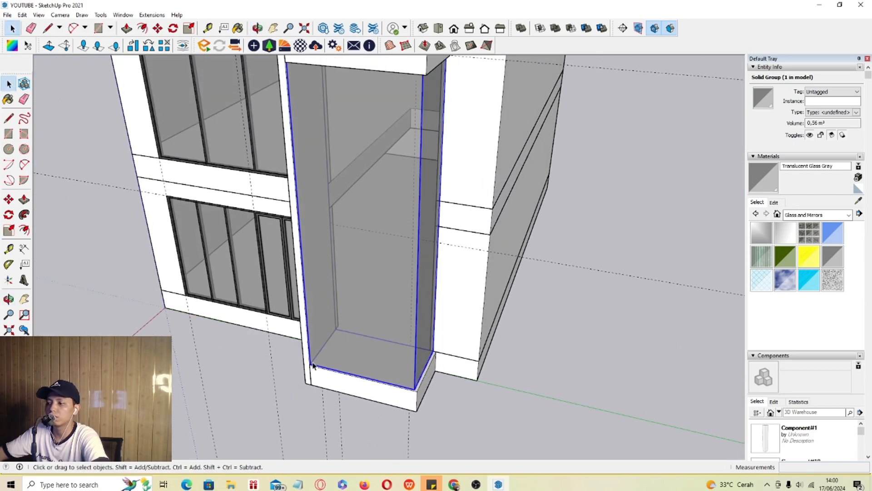
Step: Draw a narrow rectangle on the bay's base slab beside the thin side wall, at the end of the glass panel
scroll(314, 366, up, 5)
middle_drag(355, 374, 194, 364)
key(r)
click(204, 287)
scroll(228, 313, up, 1)
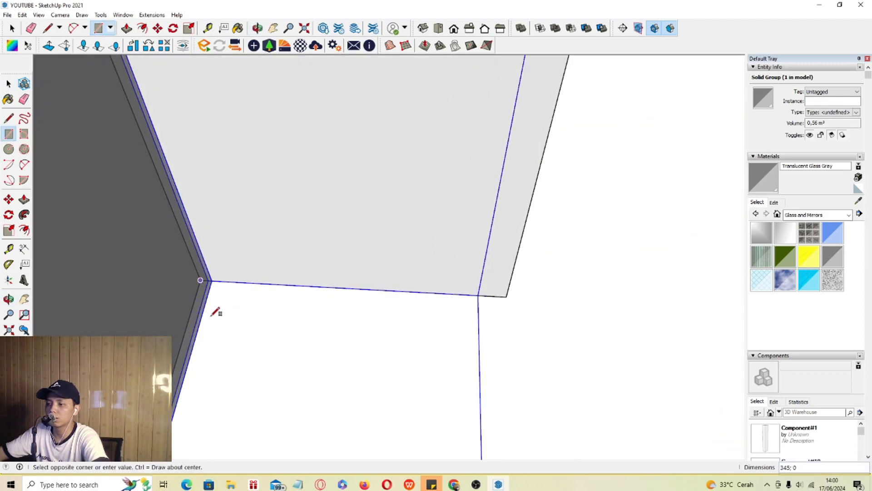
scroll(223, 317, up, 2)
Step: Extrude the narrow rectangle up to the underside of the overhead slab and make it a group
key(p)
click(218, 280)
middle_drag(228, 262, 311, 279)
scroll(311, 279, down, 5)
middle_drag(268, 207, 281, 195)
scroll(282, 181, down, 4)
scroll(301, 144, up, 3)
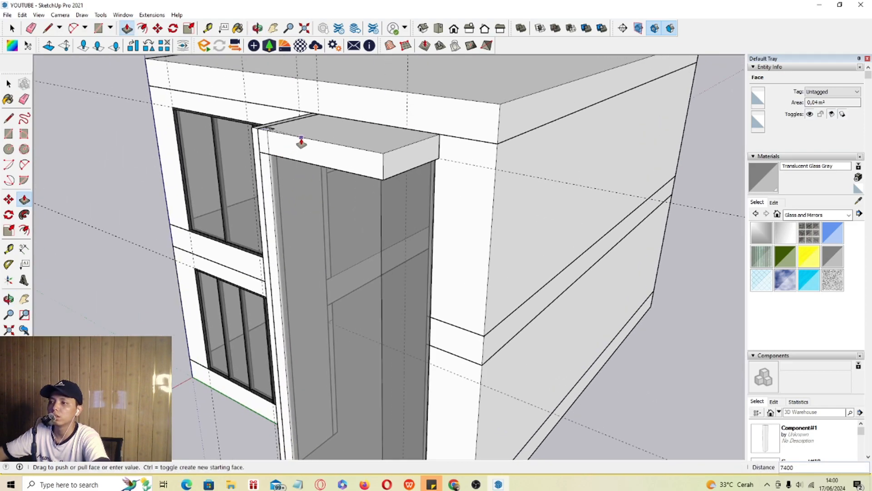
key(space)
triple_click(294, 237)
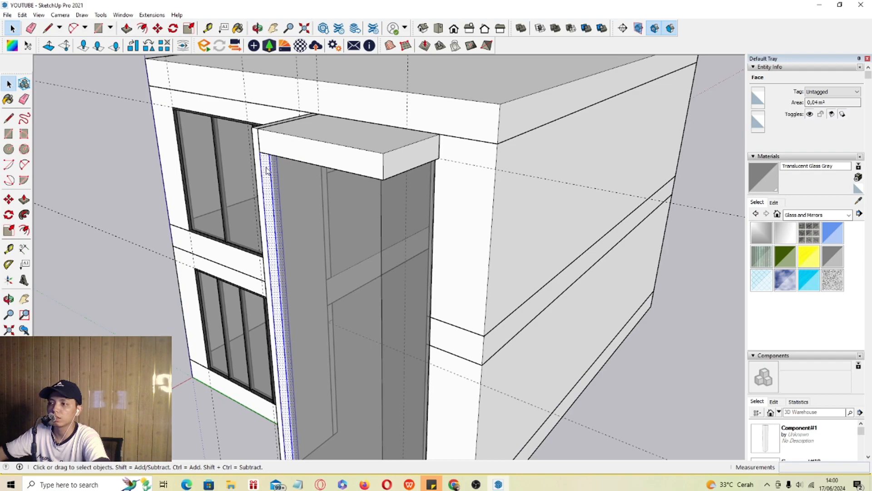
key(g)
Step: Trace the base slab's two outer top edges with lines from the building wall around the corner to the new side pillar
scroll(295, 250, down, 5)
middle_drag(281, 185, 358, 239)
scroll(312, 361, up, 5)
scroll(311, 359, up, 4)
middle_drag(314, 347, 228, 252)
scroll(286, 322, up, 3)
scroll(252, 255, up, 2)
scroll(279, 277, down, 3)
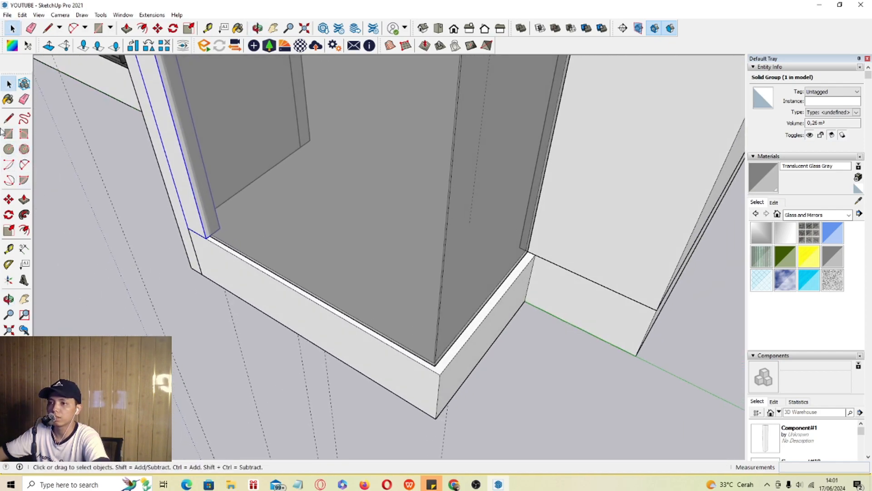
click(11, 118)
middle_drag(522, 277, 521, 263)
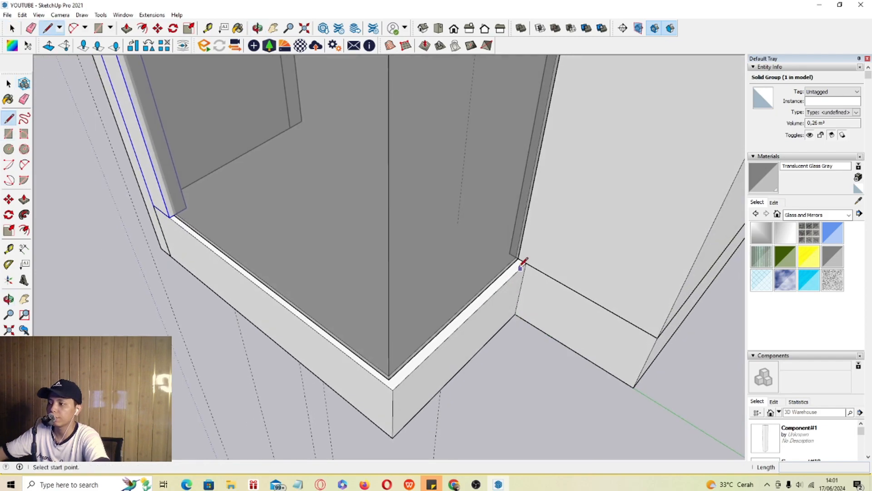
click(526, 262)
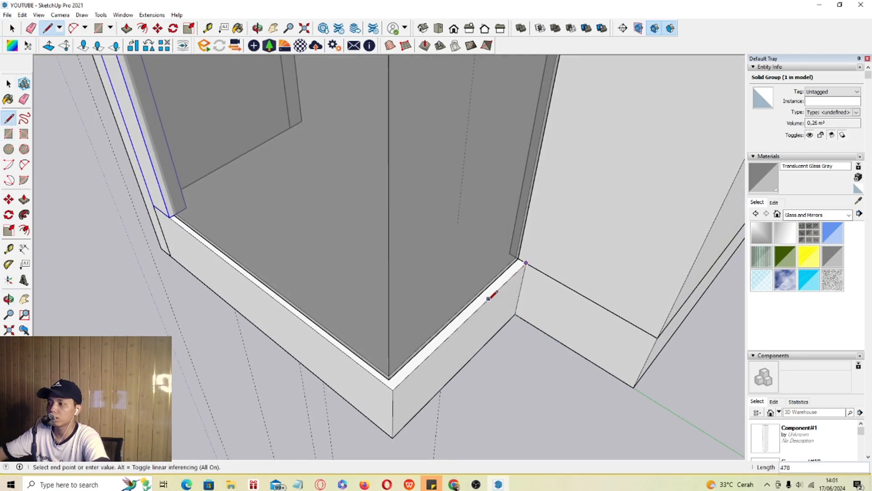
click(392, 389)
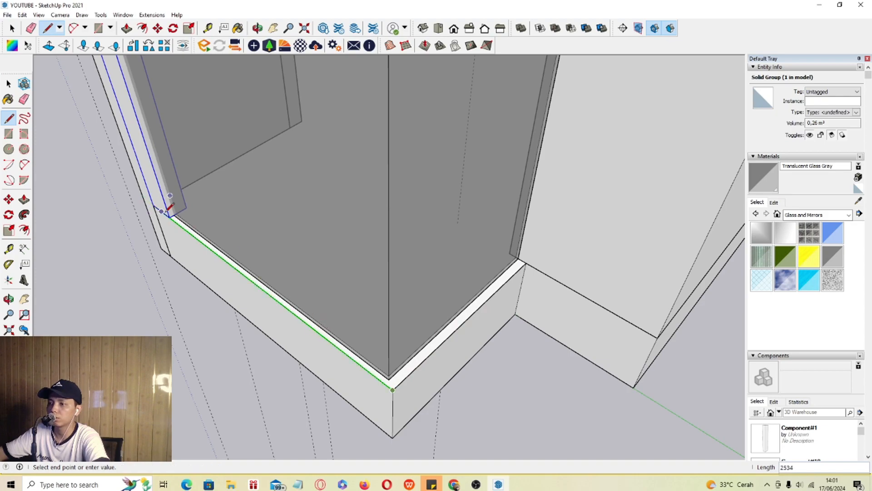
key(space)
Step: Offset the two traced edge lines inward, past the glass panel
scroll(438, 347, up, 3)
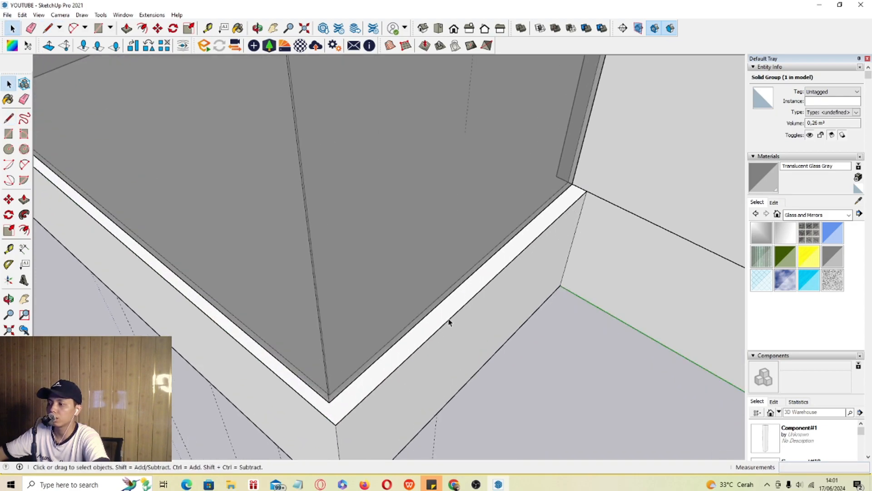
mouse_move(562, 210)
shift+middle_down()
mouse_move(306, 312)
mouse_move(391, 334)
mouse_move(406, 314)
mouse_move(504, 360)
mouse_move(537, 357)
shift+middle_up()
key(f)
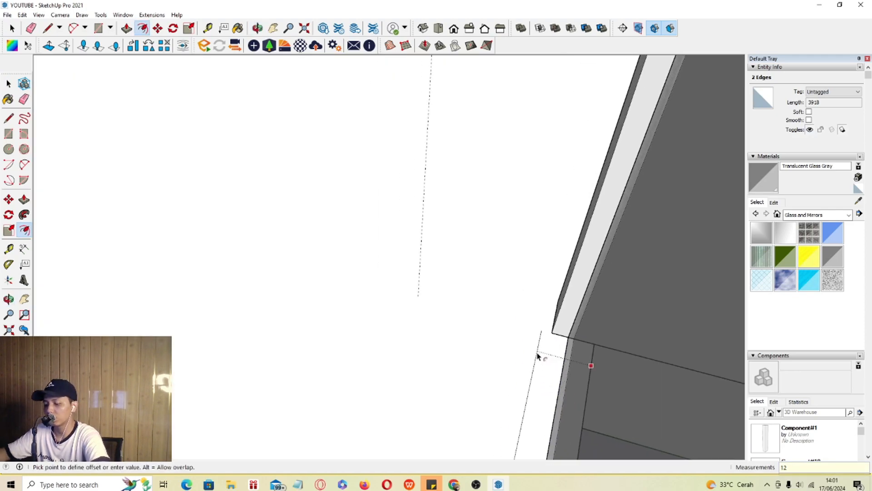
key(space)
Step: Close both ends of the offset strip with short lines, at the building wall and at the side pillar
middle_drag(539, 351, 362, 289)
key(l)
click(569, 326)
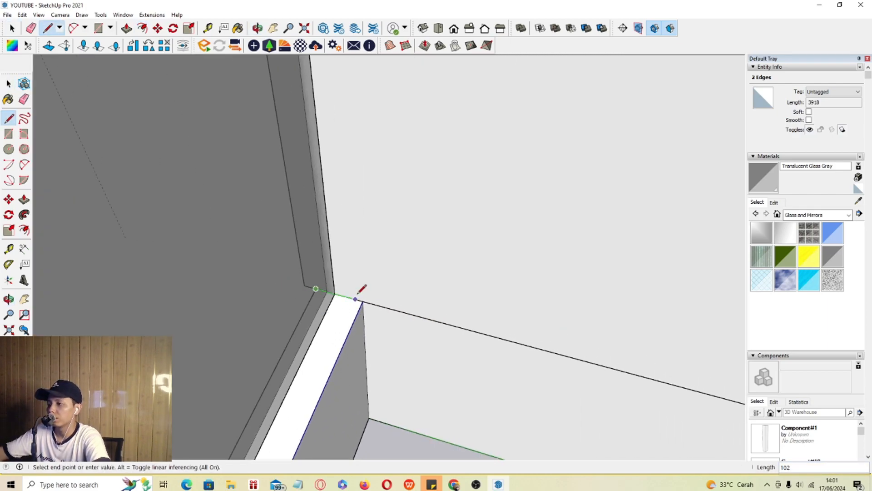
click(362, 301)
key(space)
scroll(352, 311, down, 7)
middle_drag(228, 323, 364, 295)
scroll(220, 277, up, 7)
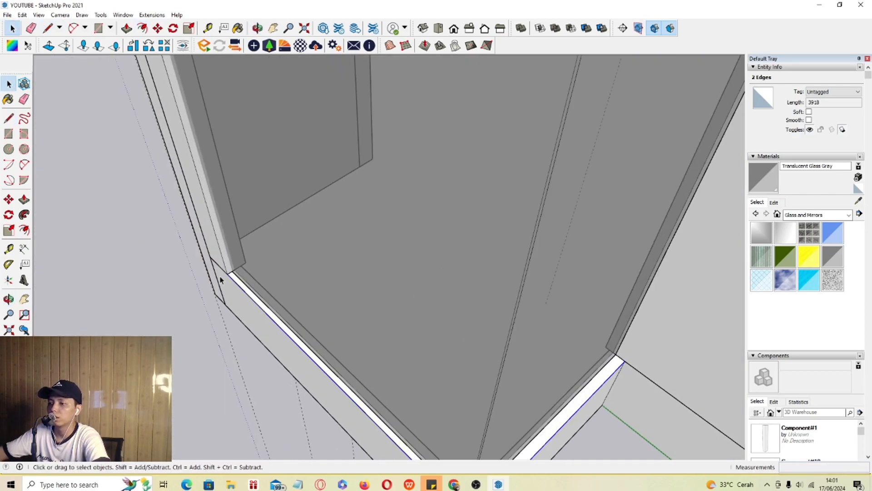
middle_drag(249, 304, 445, 238)
key(l)
click(319, 217)
click(404, 211)
key(space)
Step: Extrude the L-shaped strip 40 mm upward and make it a group
double_click(419, 234)
key(p)
click(411, 210)
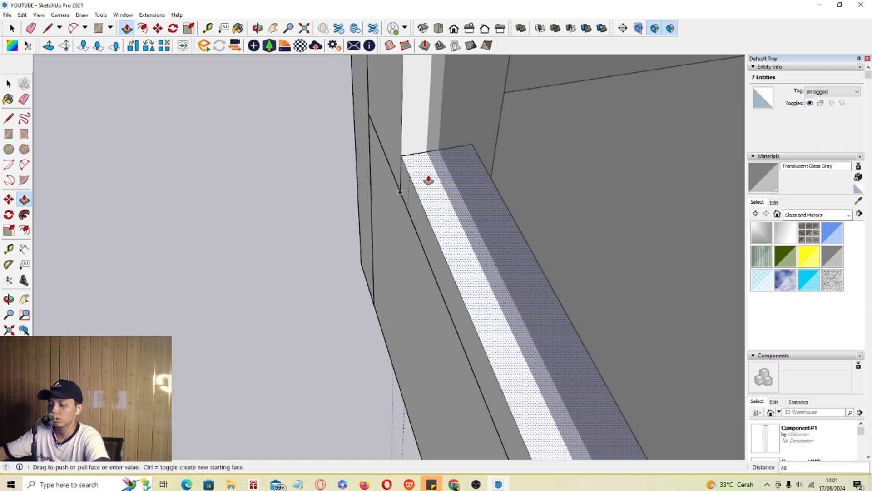
key(Return)
key(space)
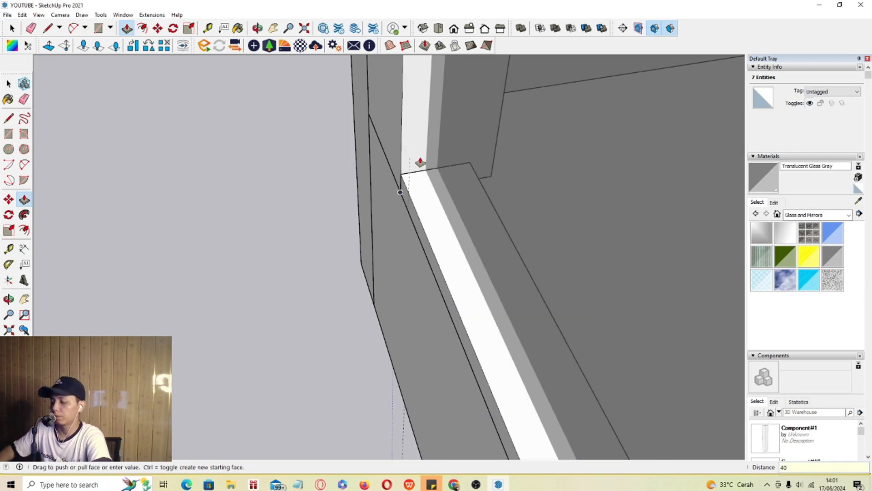
triple_click(425, 214)
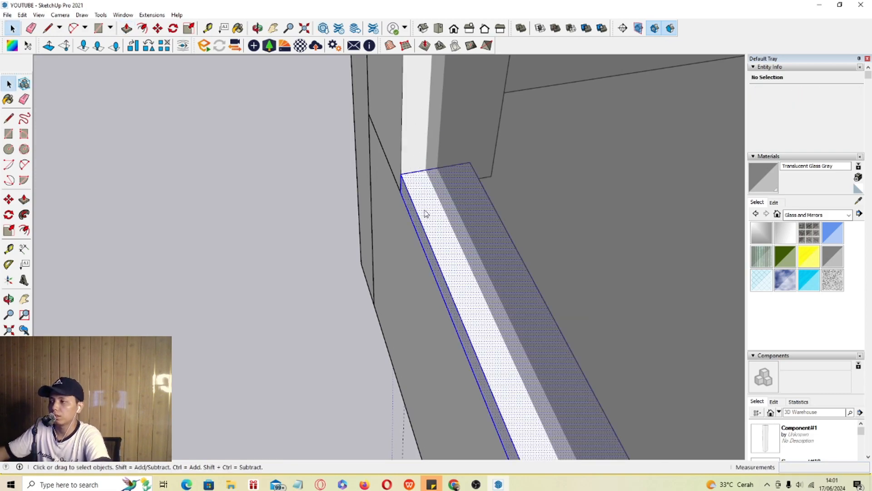
key(g)
Step: Sample the dark grey Color M06 from the ground-floor window frame and apply it to the bottom rail group
middle_drag(446, 289, 551, 251)
click(859, 200)
scroll(283, 185, up, 3)
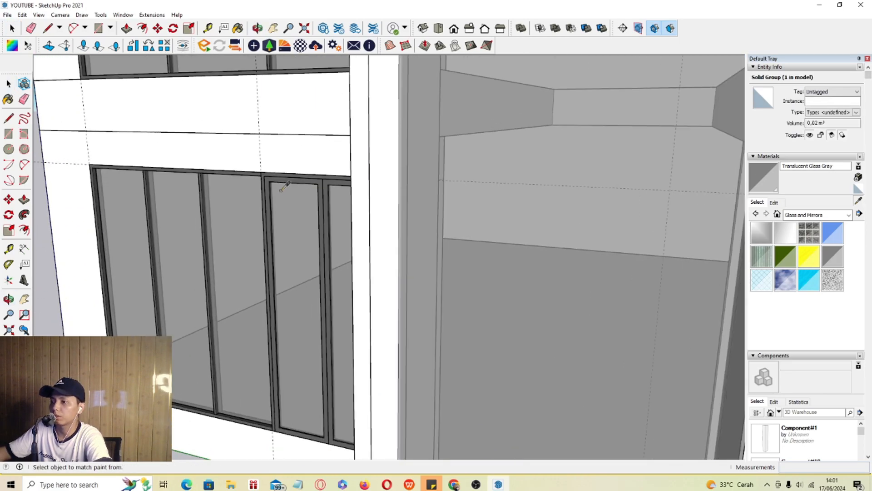
click(274, 178)
scroll(274, 178, down, 2)
scroll(278, 175, down, 1)
scroll(355, 396, up, 4)
click(338, 419)
scroll(339, 377, down, 2)
shift+middle_drag(341, 353, 314, 305)
key(space)
Step: Convert the bottom rail to a component and copy it 6960 mm straight up to the underside of the overhead slab
scroll(303, 372, up, 5)
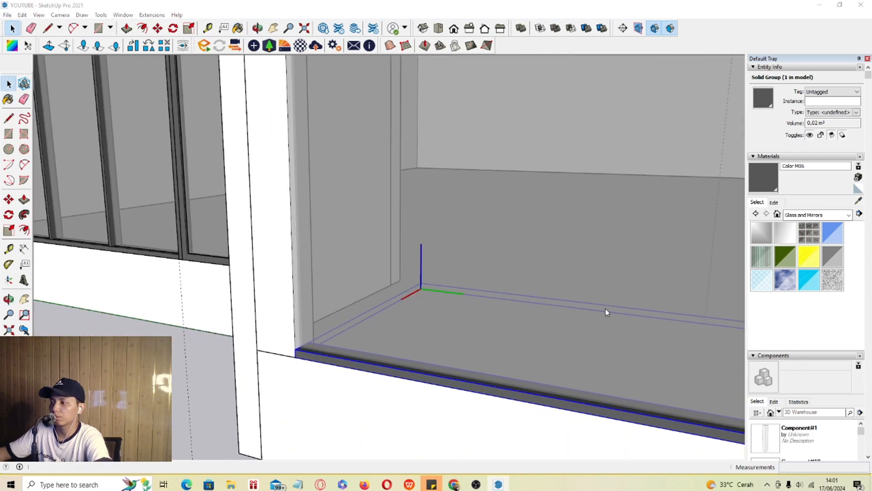
key(Return)
click(8, 199)
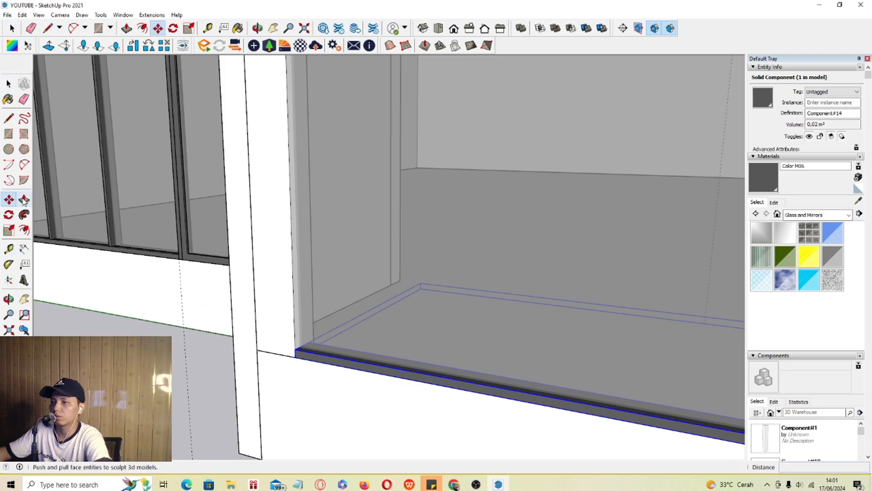
click(296, 350)
key(ctrl)
scroll(291, 318, down, 8)
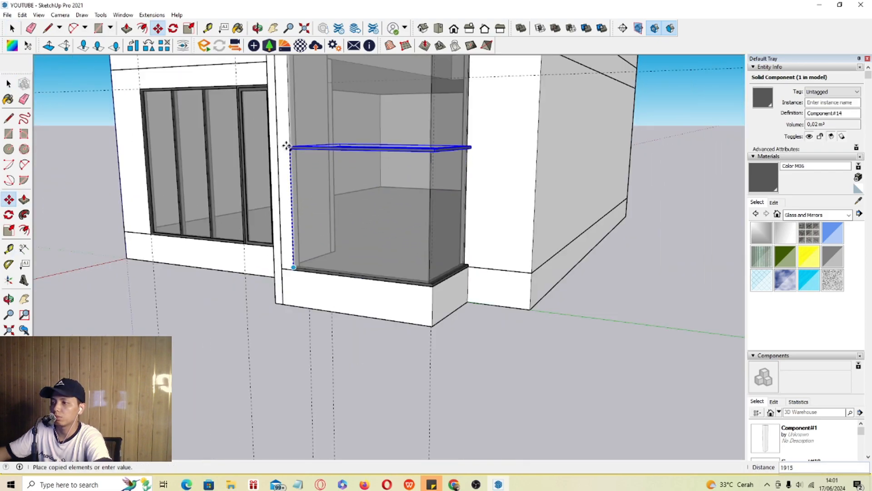
scroll(271, 109, up, 3)
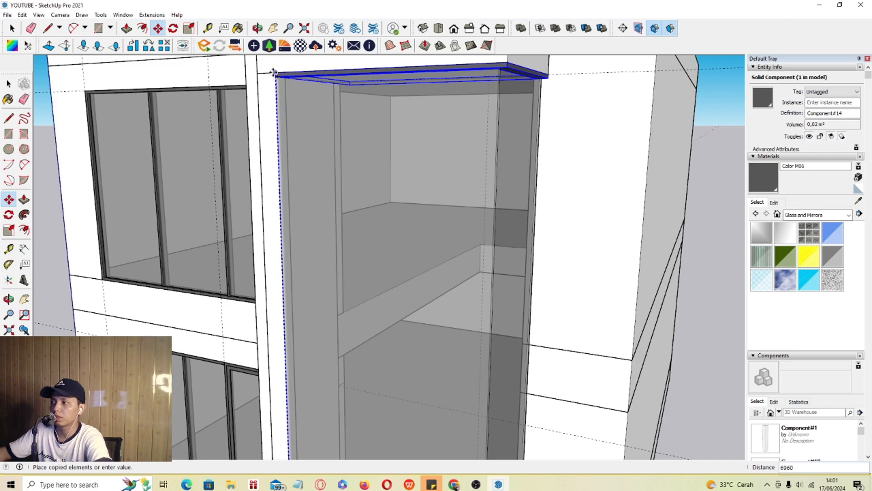
click(273, 72)
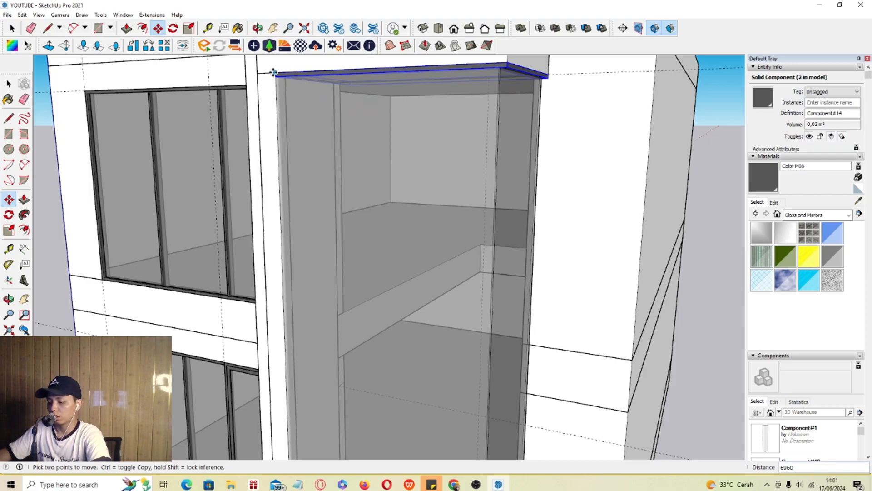
Step: Divide the rail copy distance into 4 equal spaces with intermediate rails
text(4/)
key(Return)
key(space)
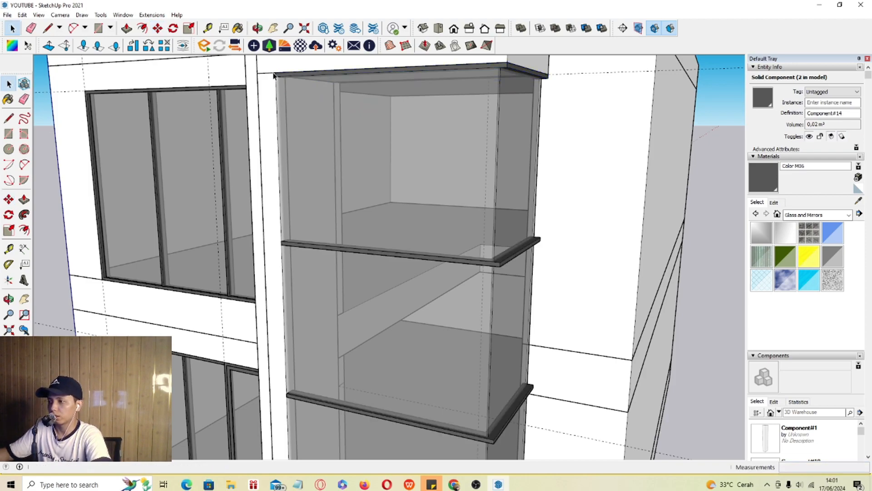
scroll(362, 241, down, 6)
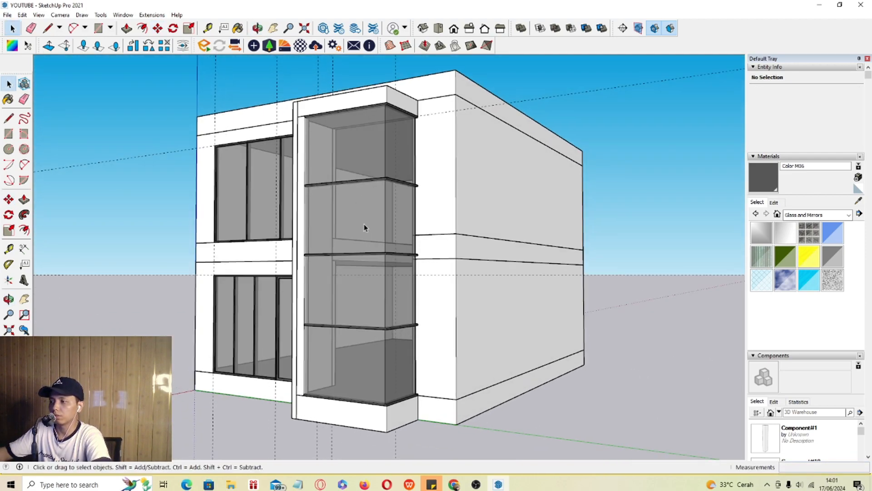
middle_drag(365, 227, 330, 229)
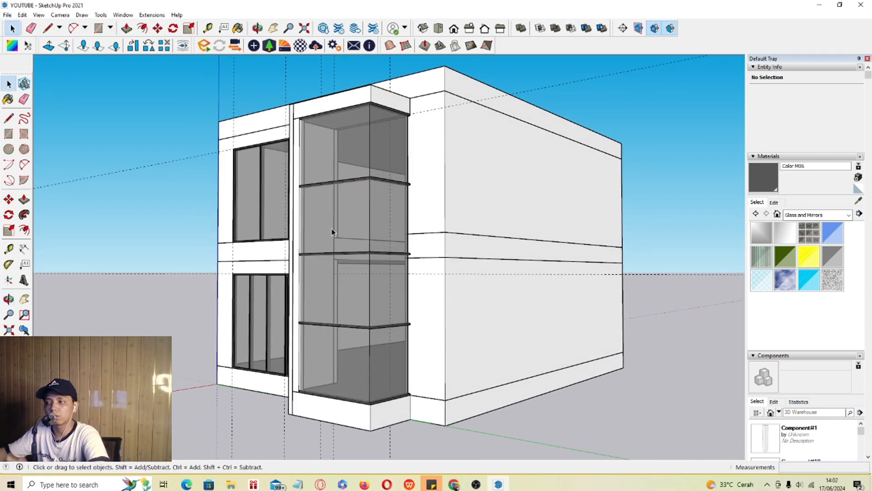
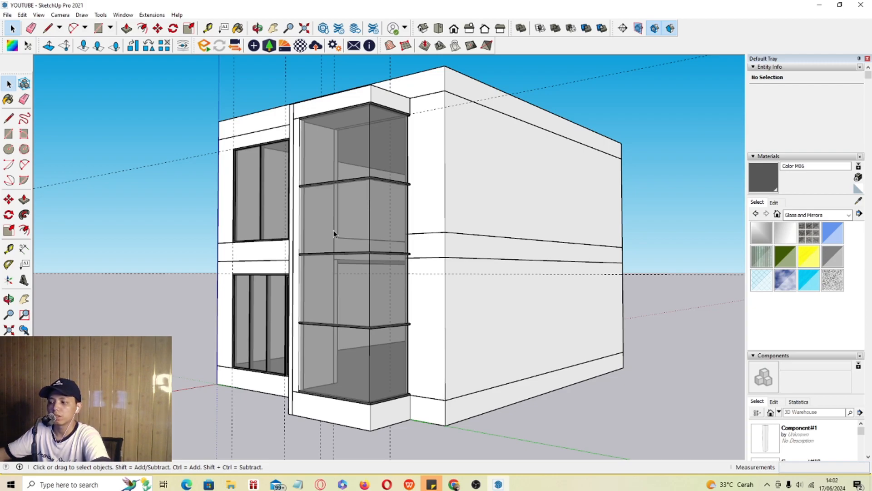
Step: Draw a small rectangle on top of the bottom rail's end at the building wall
middle_drag(334, 231, 416, 315)
scroll(417, 362, up, 10)
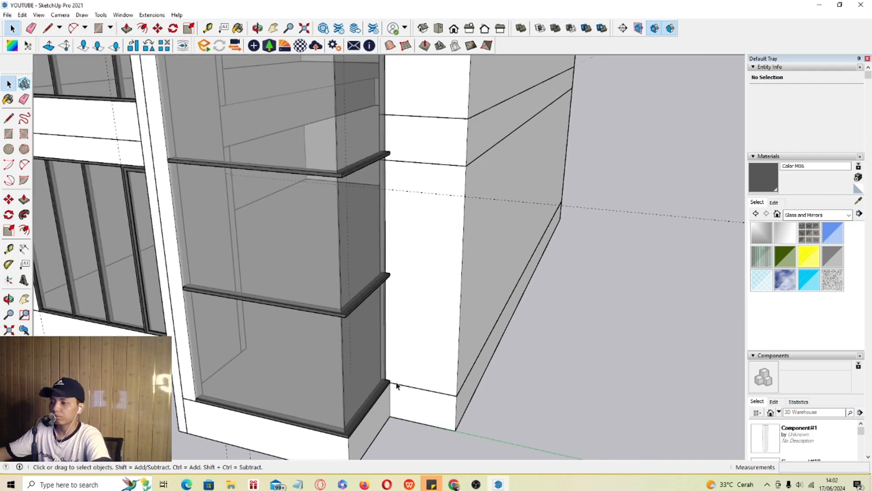
scroll(388, 383, up, 8)
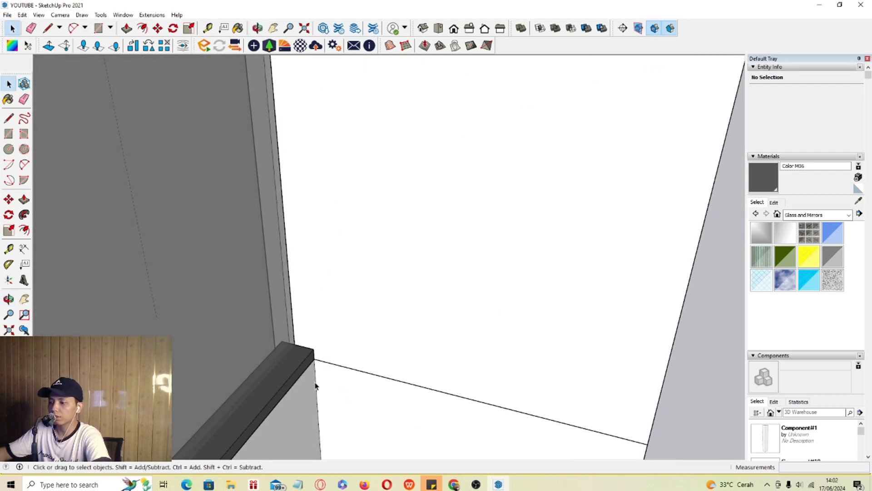
key(r)
click(314, 344)
middle_drag(311, 353, 299, 397)
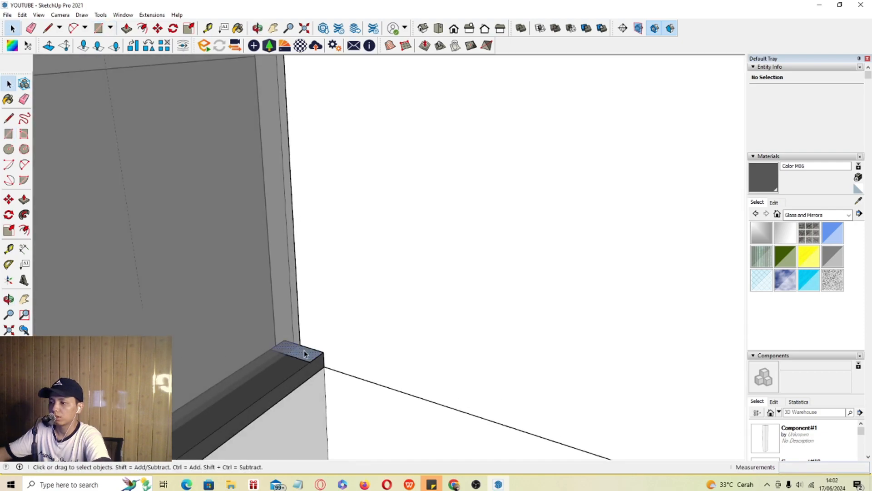
Step: Extrude the small rectangle up to the underside of the topmost rail to form a vertical post
key(p)
click(319, 355)
scroll(313, 220, down, 6)
middle_drag(315, 136, 324, 373)
scroll(319, 341, down, 3)
scroll(307, 113, up, 3)
shift+middle_drag(308, 114, 316, 382)
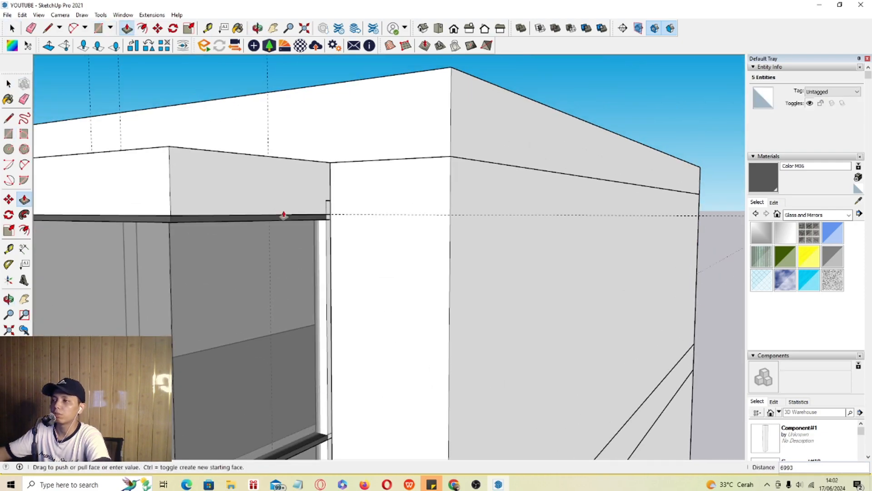
scroll(291, 218, up, 2)
Step: Make the vertical post a group and apply the Color M06 material to it
key(space)
triple_click(338, 237)
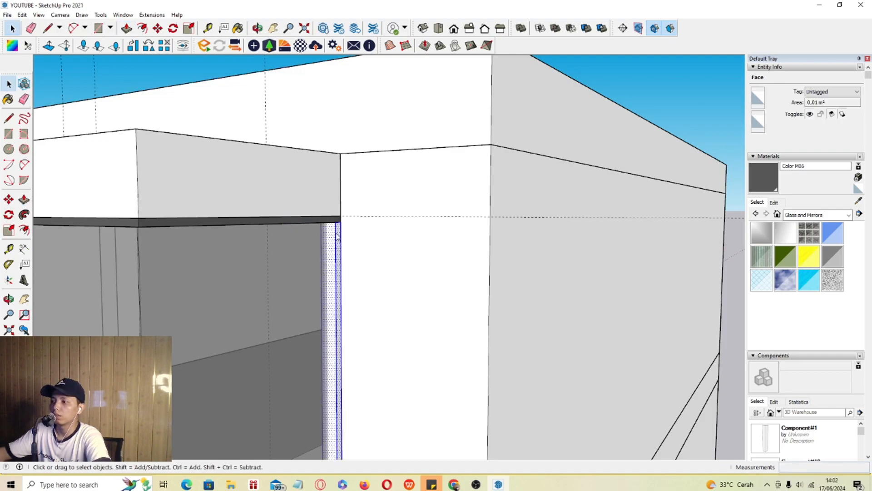
right_click(337, 238)
click(366, 314)
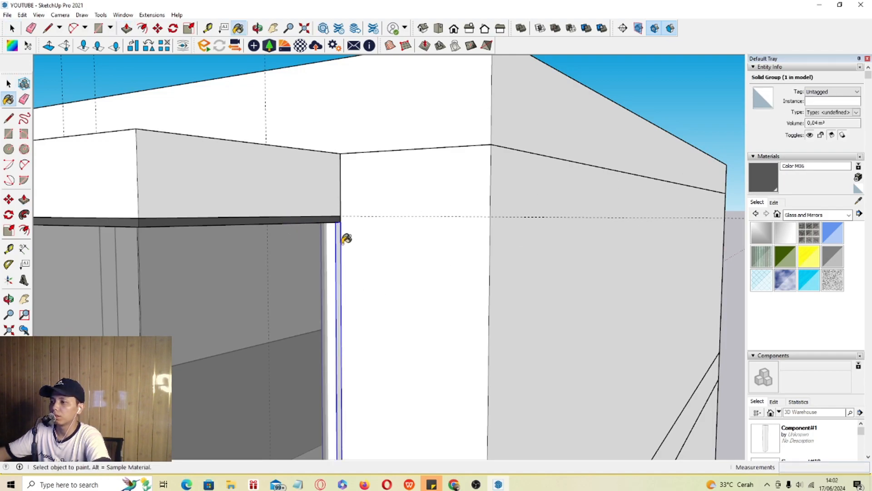
scroll(335, 232, down, 2)
middle_drag(337, 263, 332, 164)
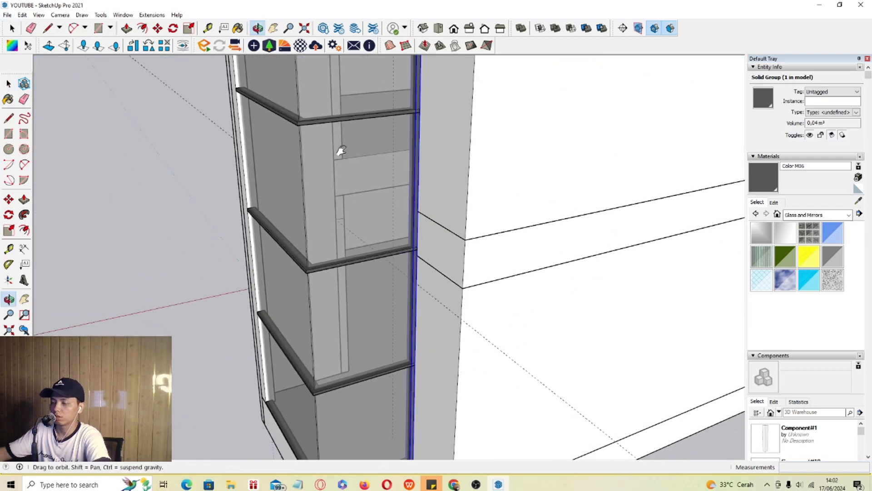
Step: Convert the vertical post at the building wall into a component
scroll(345, 295, up, 3)
shift+middle_drag(443, 358, 406, 236)
middle_drag(406, 237, 362, 324)
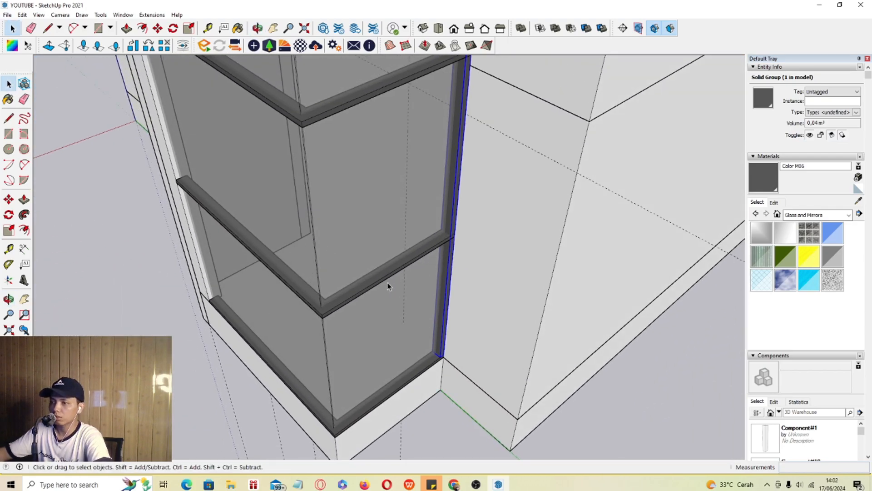
scroll(387, 284, up, 3)
click(493, 350)
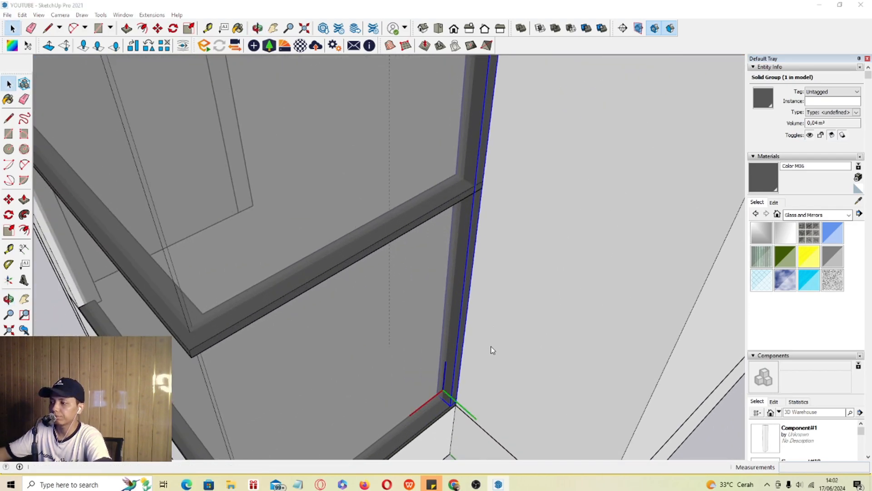
key(Return)
Step: Copy the vertical post component to the bottom rail's opposite end, beside the projecting wall
key(m)
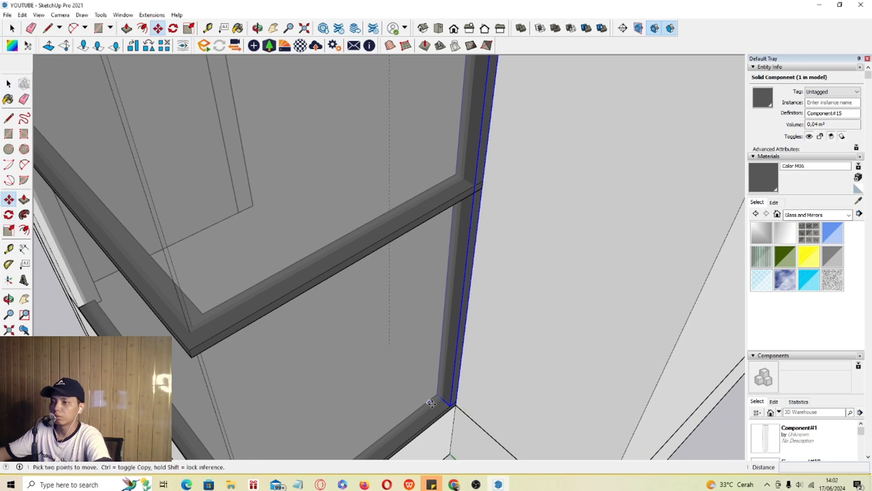
scroll(451, 406, up, 2)
key(ctrl)
click(450, 406)
scroll(357, 426, down, 2)
shift+middle_drag(261, 423, 468, 261)
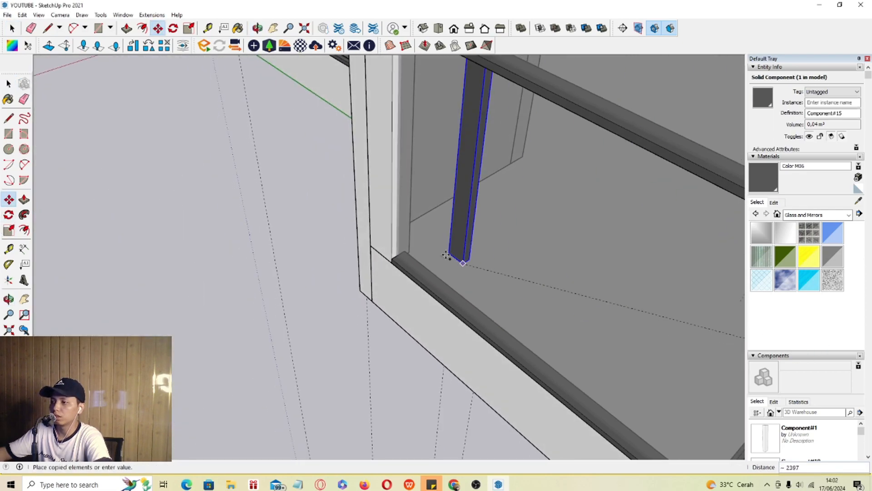
scroll(467, 260, up, 3)
click(394, 282)
key(space)
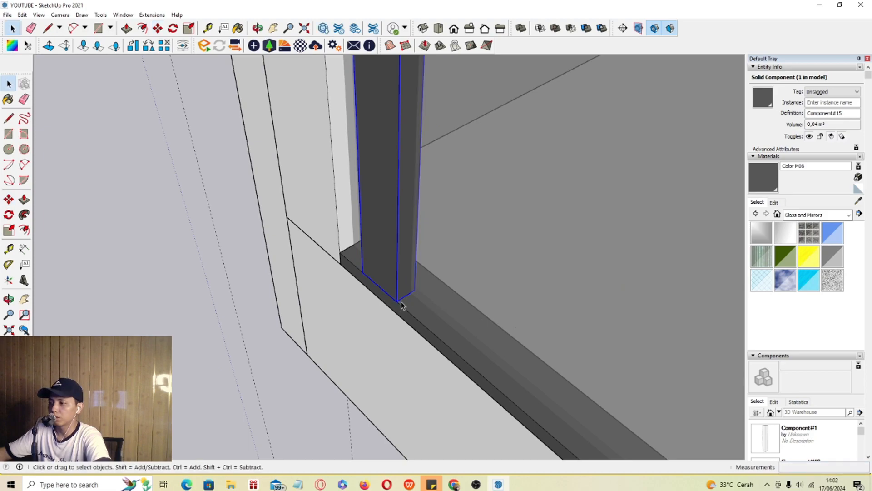
Step: Rotate the copied post 90 degrees about its base
scroll(399, 319, up, 3)
scroll(403, 352, up, 1)
key(q)
click(399, 336)
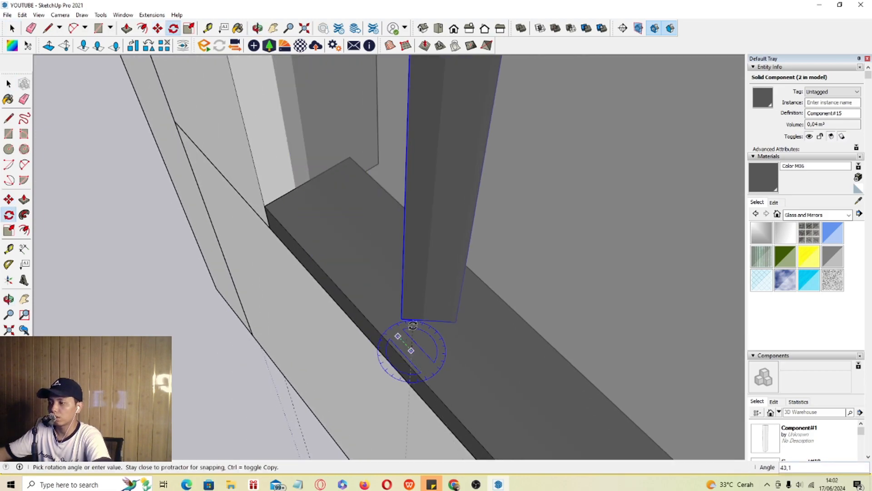
key(Return)
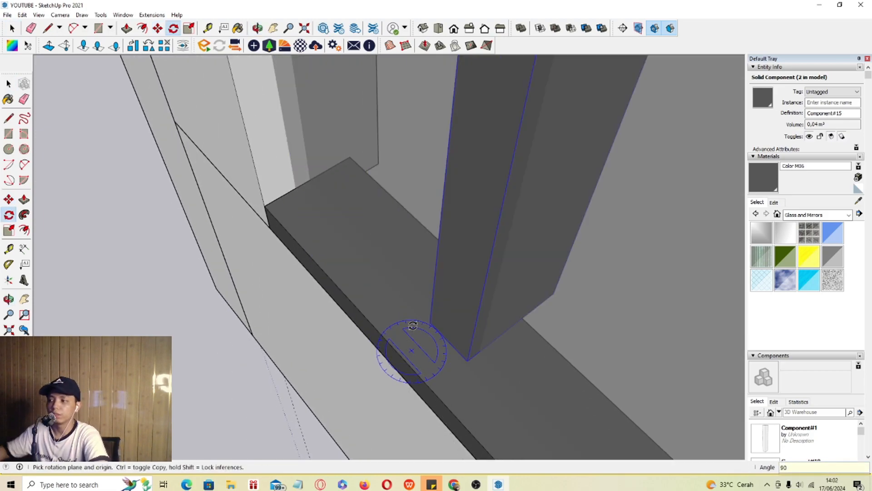
key(space)
Step: Move the rotated post onto the end of the bottom rail, flush against the projecting wall
click(9, 199)
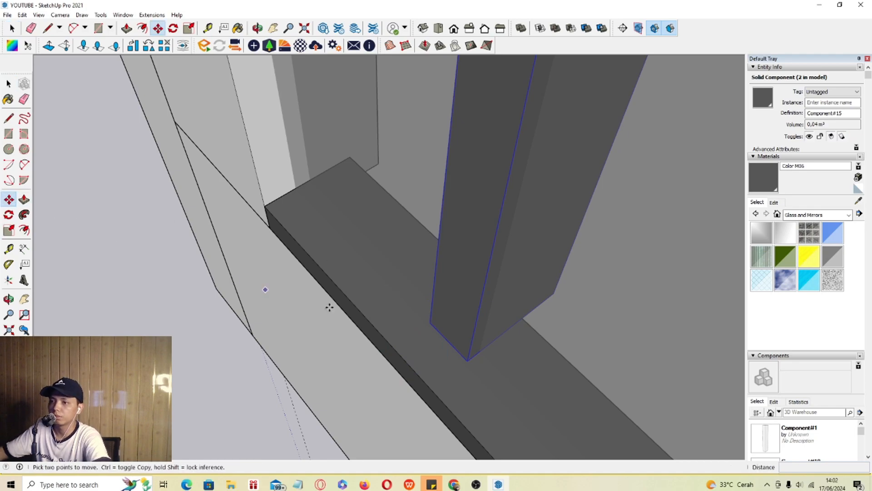
click(425, 323)
click(291, 234)
key(space)
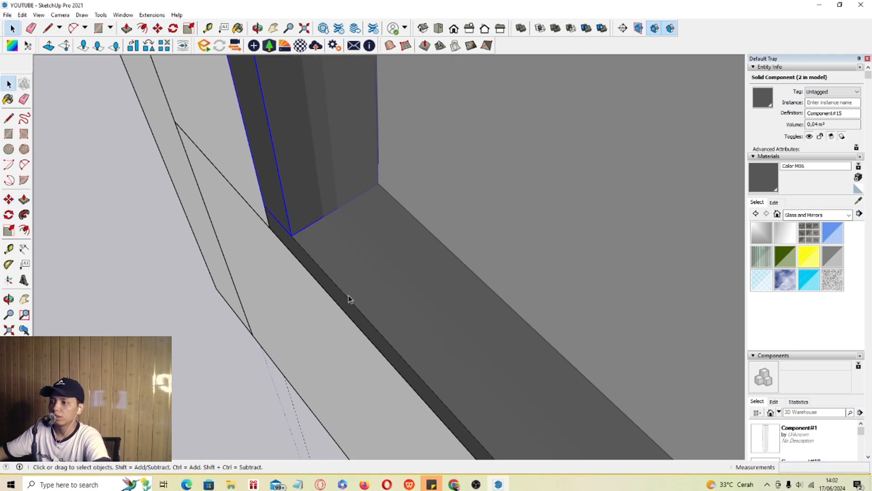
Step: Draw a rectangle across the plinth below the entrance glazing, from the projecting wall to the building's outer corner
scroll(343, 287, down, 15)
middle_drag(423, 178, 522, 203)
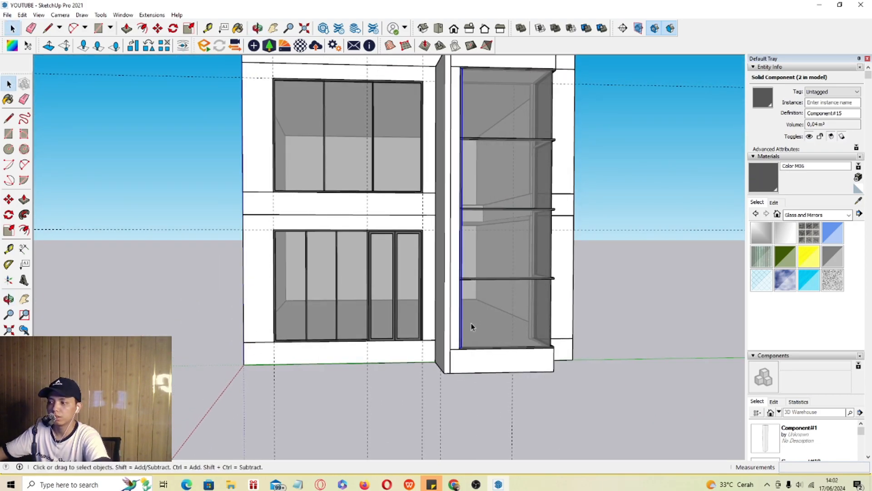
scroll(472, 318, up, 5)
key(r)
scroll(468, 331, up, 3)
click(442, 272)
scroll(442, 271, down, 3)
click(162, 317)
key(space)
Step: Extrude the plinth rectangle 1500 mm outward to form the entrance platform, flush with the projecting wall's front
scroll(408, 277, up, 4)
key(p)
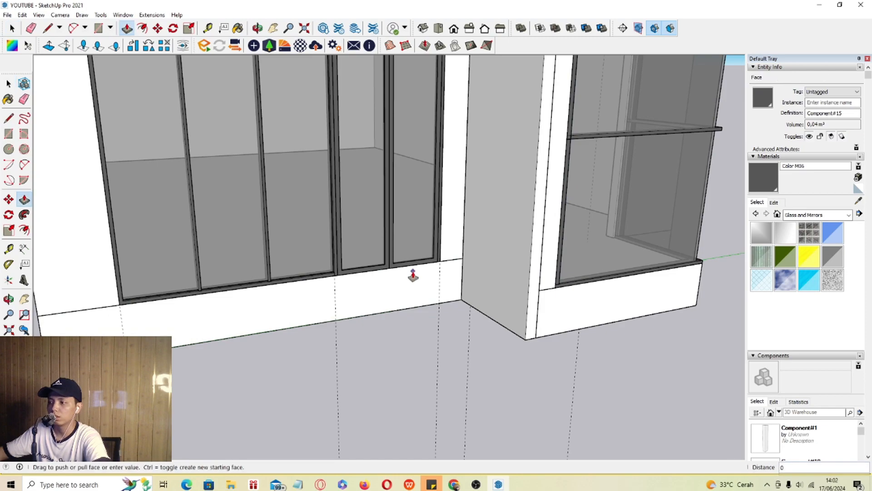
click(413, 276)
scroll(413, 275, down, 3)
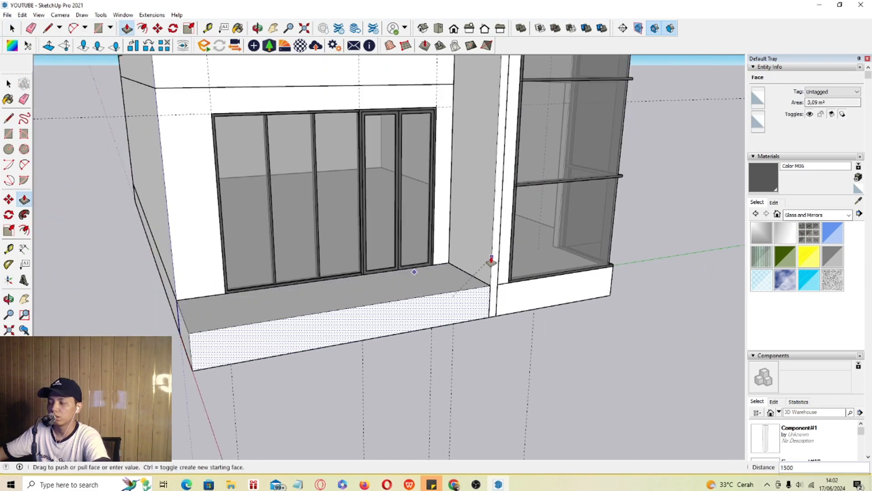
key(space)
Step: Divide the platform's front face into four strips by copying its upper edge downward three times at 150 mm spacing
middle_drag(491, 262, 407, 308)
scroll(366, 316, up, 3)
click(308, 274)
key(m)
click(427, 298)
key(ctrl)
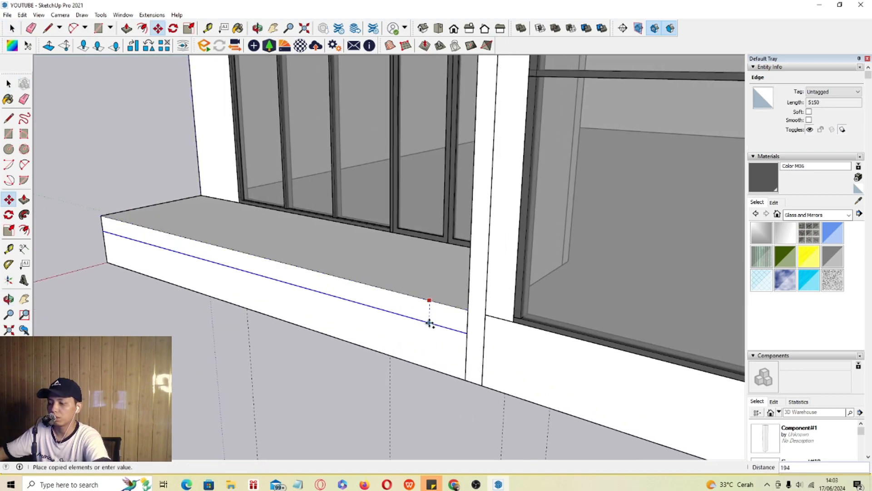
key(Return)
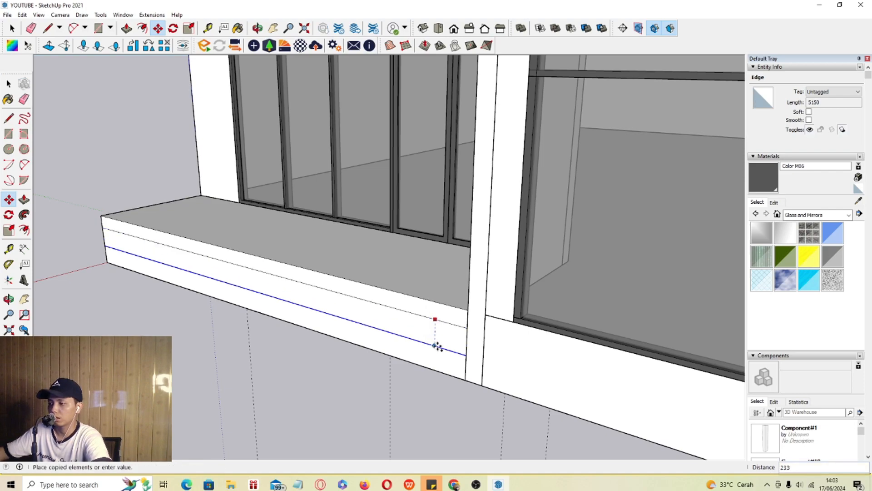
key(Return)
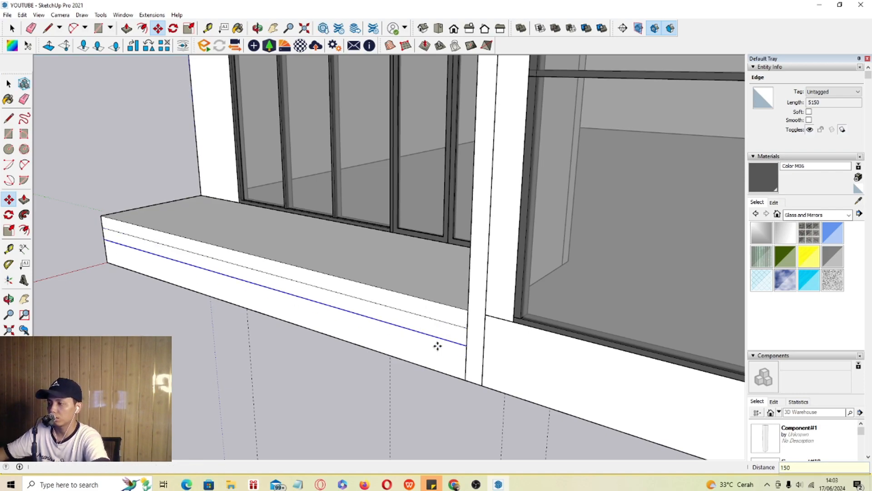
key(space)
key(m)
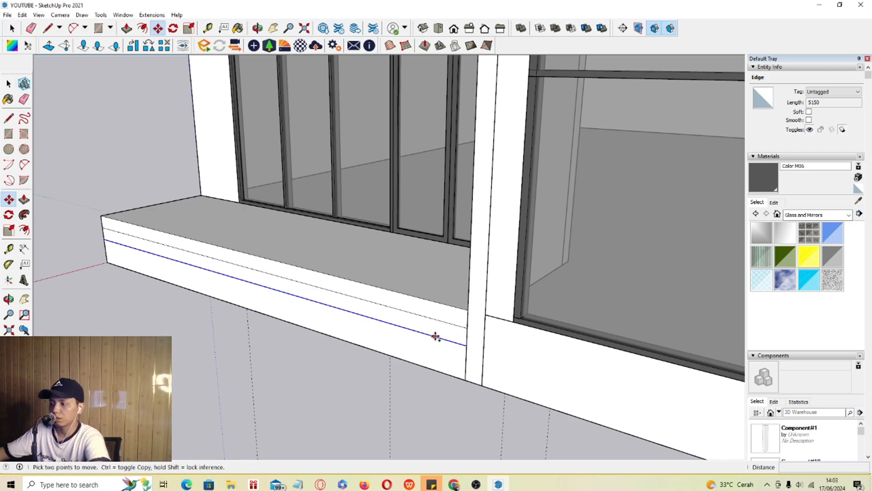
click(435, 336)
key(space)
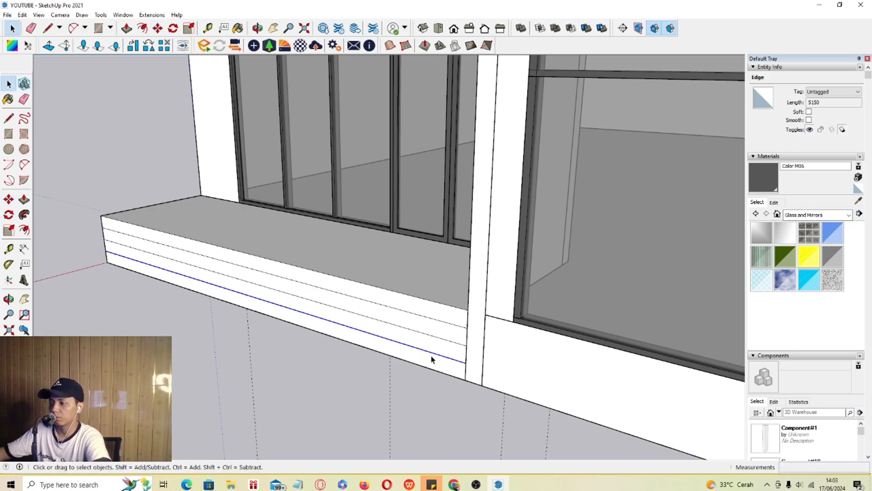
Step: Pull the lowest strip of the platform's front face outward about 1304 mm
middle_drag(432, 358, 384, 356)
scroll(383, 357, up, 1)
click(367, 355)
key(p)
click(365, 344)
click(142, 412)
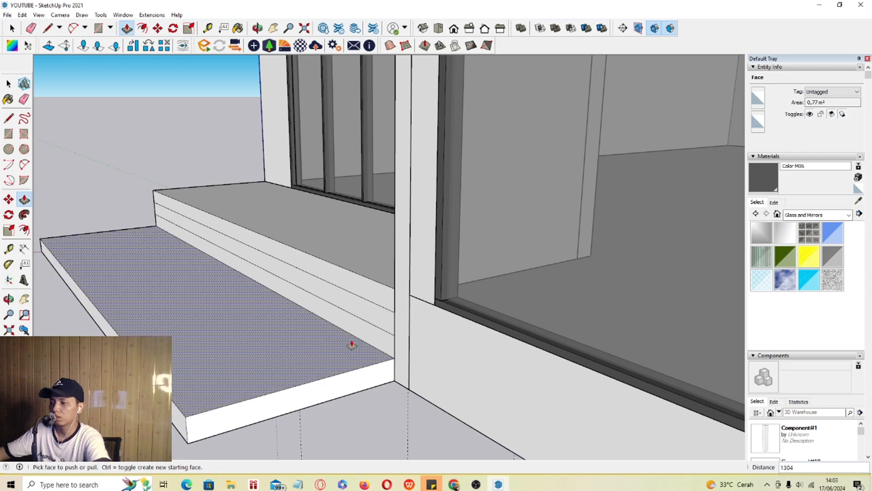
Step: Pull the second strip from the ground outward to form the next stair tread
key(space)
click(372, 334)
key(p)
click(358, 325)
click(263, 346)
Step: Pull the third strip from the ground outward to form the upper stair tread
key(space)
click(367, 319)
key(p)
click(368, 306)
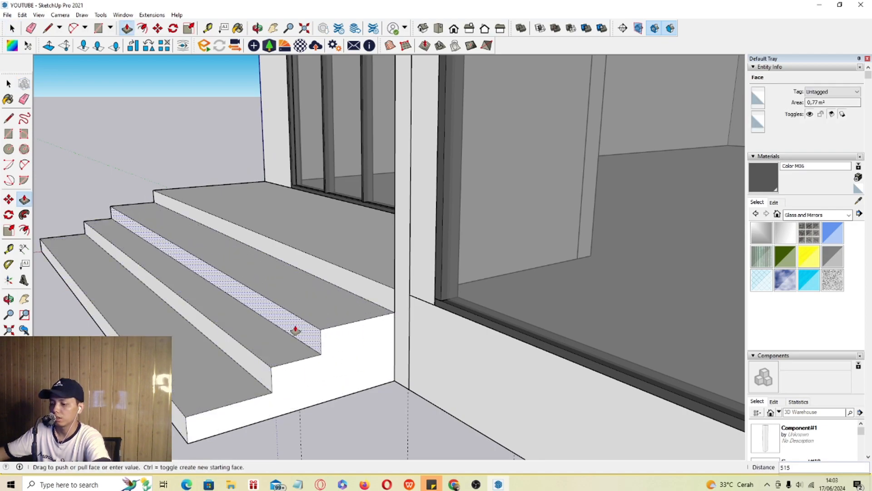
key(Return)
key(space)
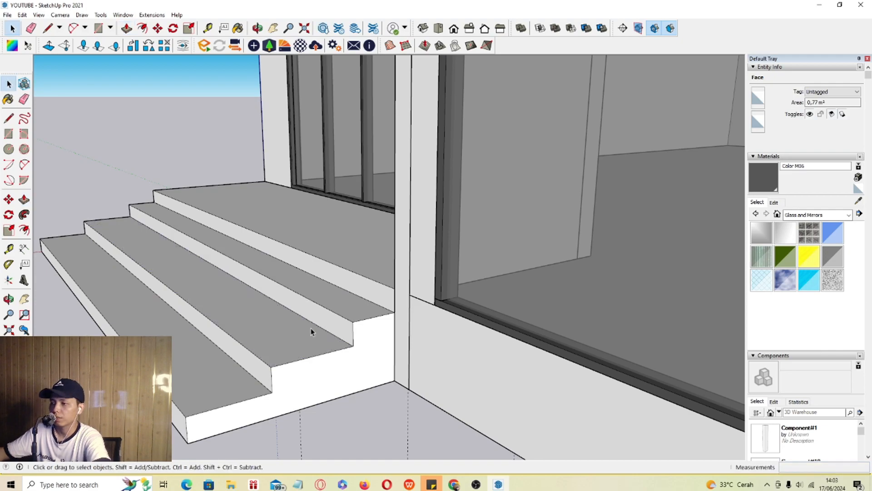
Step: Push the second riser from the ground back 300 mm
click(263, 376)
key(p)
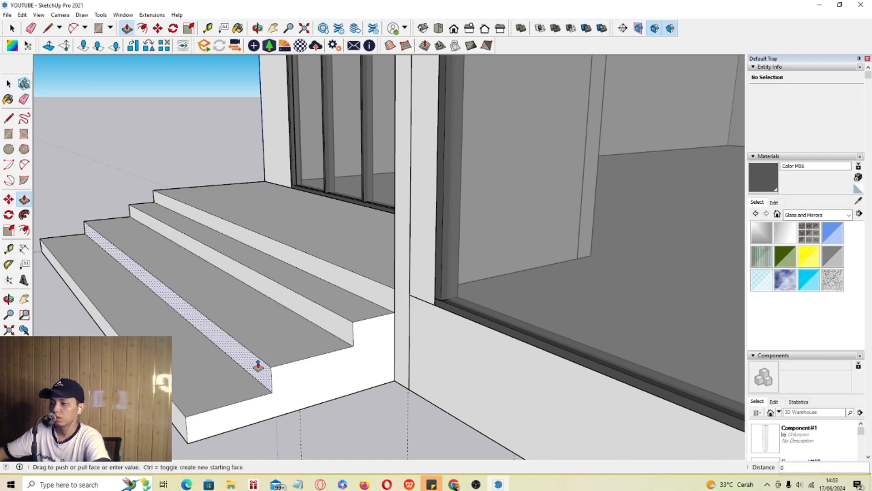
click(258, 361)
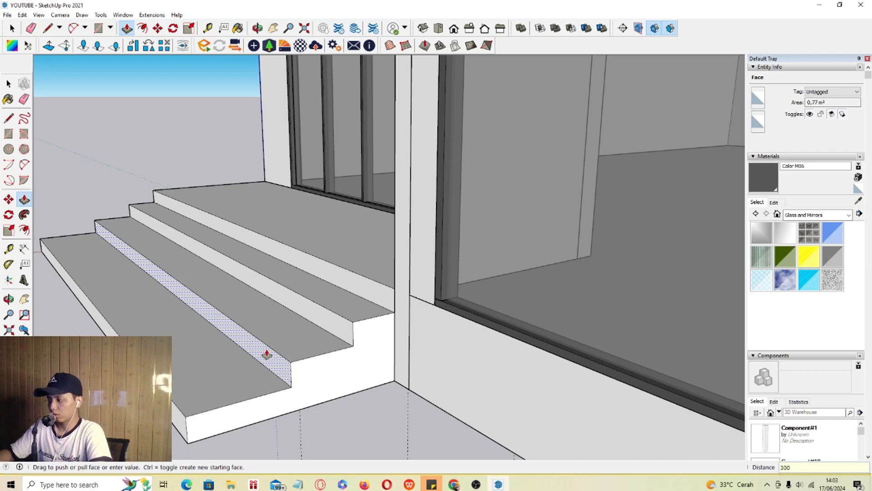
key(Return)
key(space)
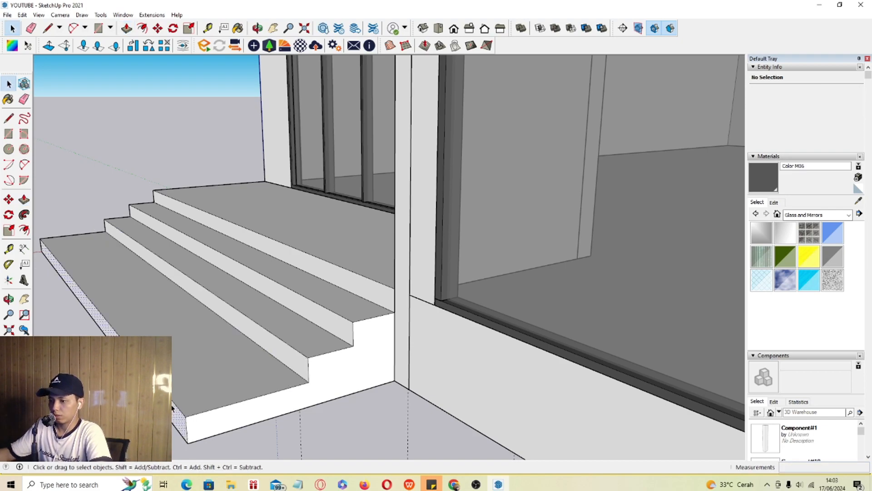
Step: Push the lowest riser back to narrow the bottom tread to match the treads above
key(p)
click(175, 411)
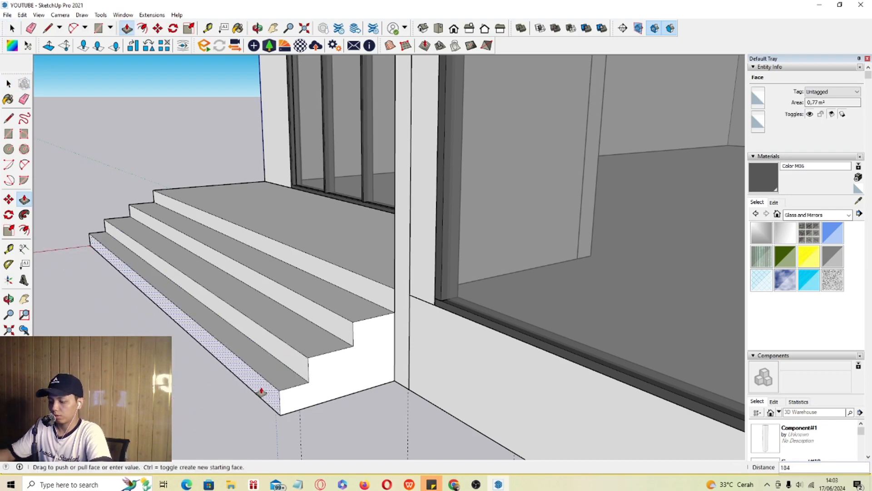
key(Return)
key(space)
Step: Push the free side face of the stairs inward to line up with the outer edge of the entrance glazing
scroll(279, 365, down, 3)
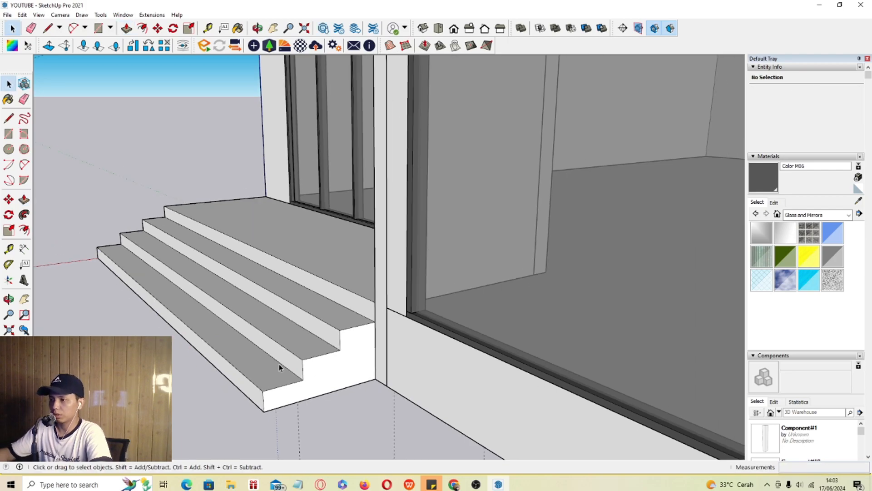
middle_drag(279, 365, 506, 304)
scroll(358, 311, down, 4)
middle_drag(358, 310, 270, 313)
scroll(227, 328, up, 3)
shift+middle_drag(224, 331, 190, 286)
triple_click(293, 312)
scroll(293, 313, up, 2)
click(286, 302)
key(p)
click(284, 294)
click(309, 251)
key(space)
scroll(354, 291, down, 2)
middle_drag(268, 277, 317, 300)
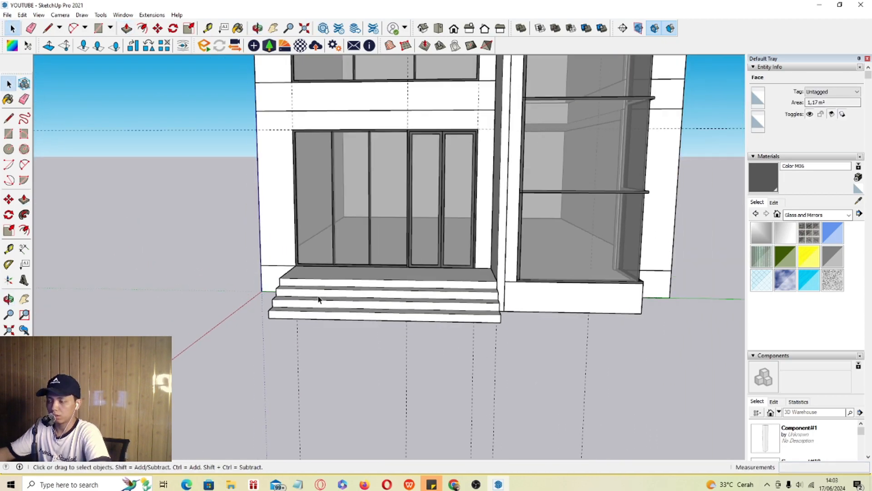
Step: Select the complete entrance stairs and platform and make them a group
triple_click(364, 276)
key(g)
middle_drag(385, 353, 224, 302)
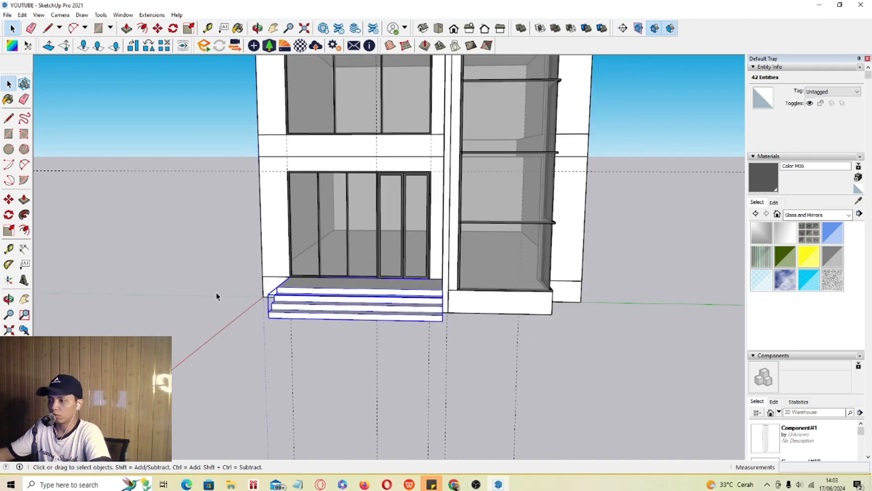
scroll(309, 339, down, 2)
click(300, 355)
Step: Draw a rectangle on the wall band between the lower and upper glazing, from the window's outer edge to the projecting wall
middle_drag(318, 314, 397, 260)
scroll(391, 231, up, 3)
middle_drag(390, 231, 399, 234)
scroll(411, 227, up, 4)
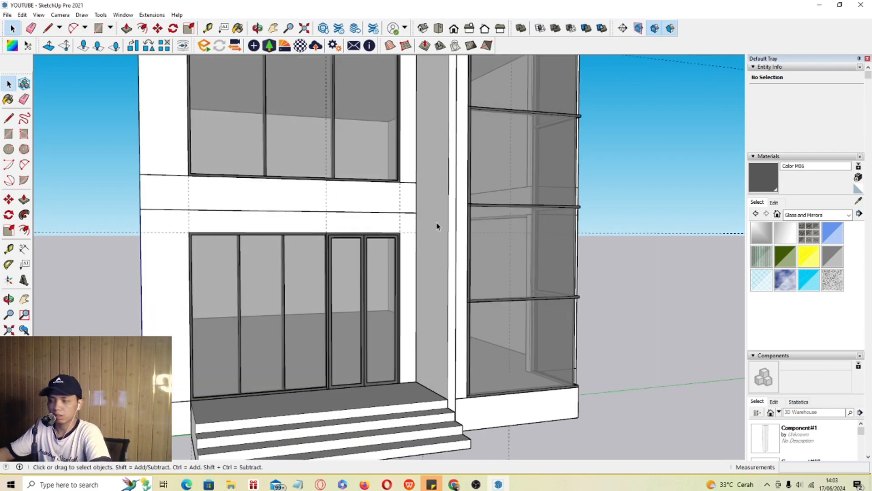
key(r)
scroll(412, 235, down, 2)
scroll(245, 185, up, 2)
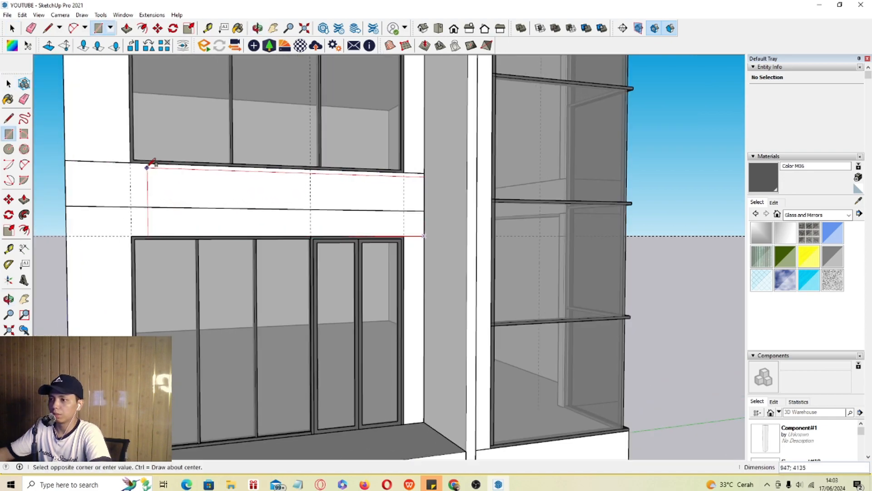
key(space)
scroll(136, 169, down, 2)
middle_drag(309, 178, 363, 188)
Step: Extrude the band rectangle to the projecting wall's front edge and about 278 mm beyond, and group the resulting canopy box
double_click(401, 186)
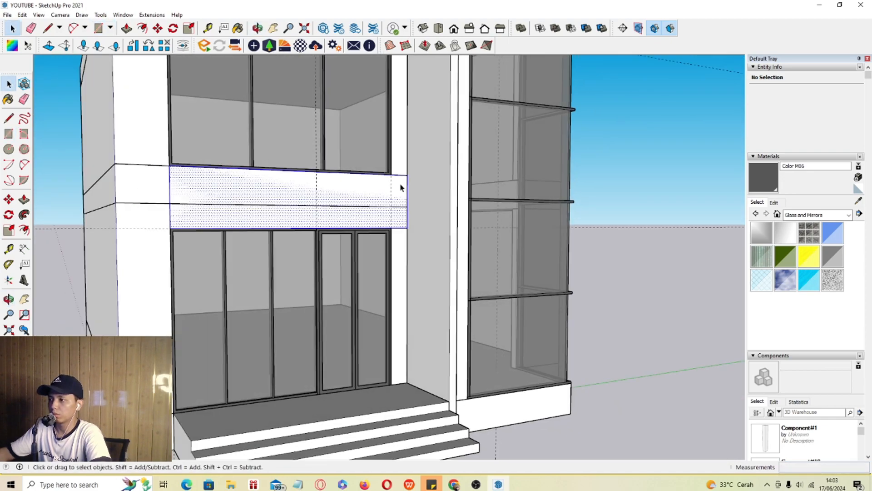
key(p)
click(407, 176)
click(453, 158)
middle_drag(454, 158, 446, 206)
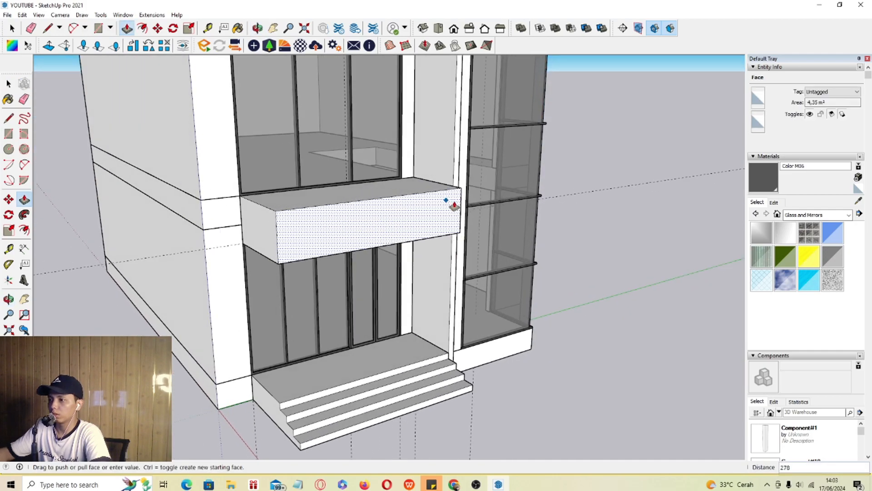
click(454, 205)
key(space)
middle_drag(454, 205, 304, 209)
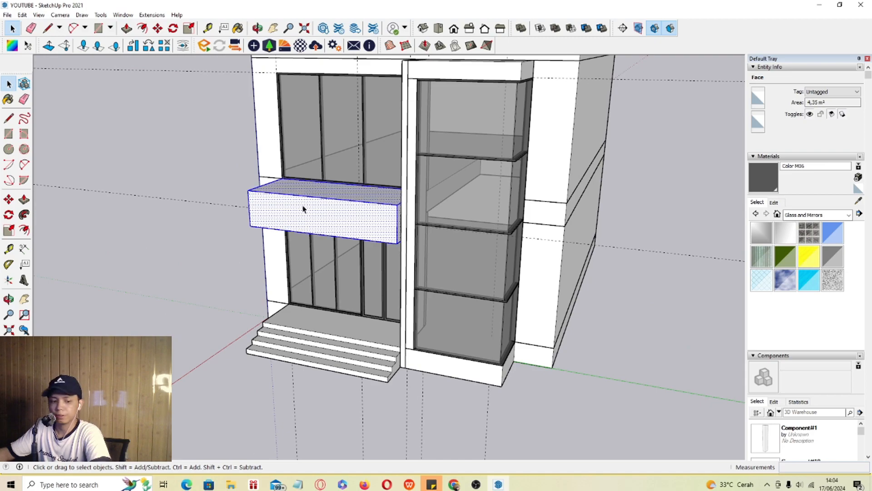
triple_click(305, 209)
Step: Draw a narrow rectangle along the lower edge of the canopy's front face, starting at the corner beside the projecting wall
middle_drag(360, 248, 385, 214)
scroll(385, 214, up, 1)
key(r)
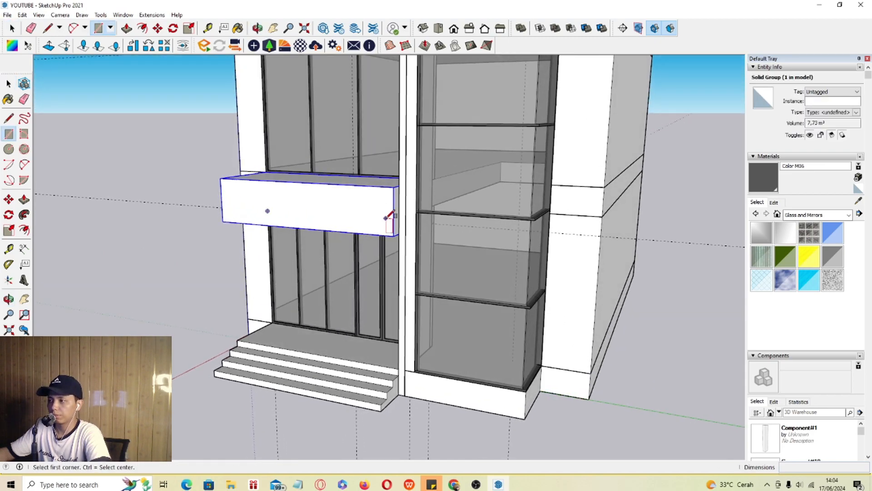
click(393, 235)
scroll(329, 212, up, 1)
click(290, 216)
Step: Extrude the narrow rectangle about 693 mm outward and make the resulting slab a group
key(p)
click(370, 228)
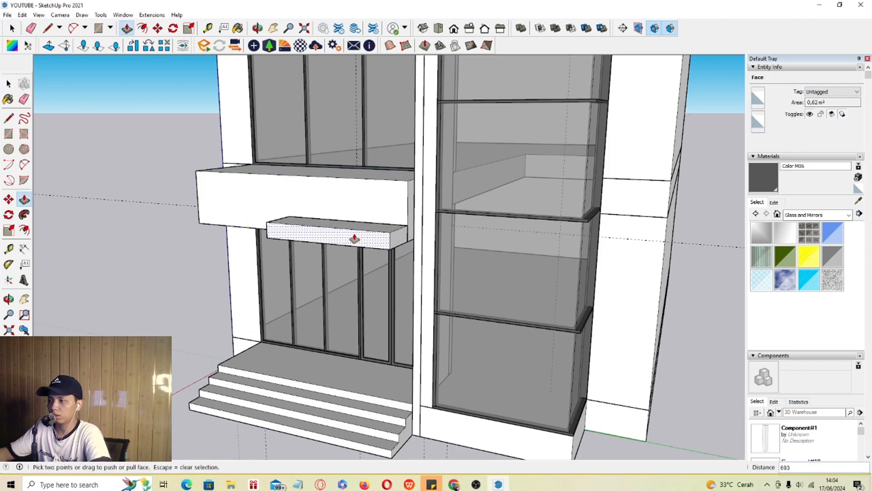
click(355, 239)
key(space)
click(405, 312)
scroll(296, 246, down, 4)
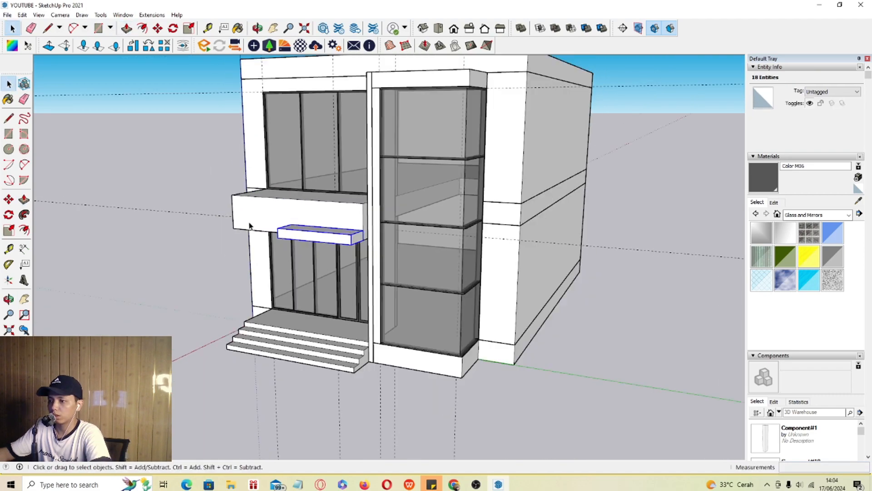
Step: Draw a tall rectangle on the facade's outer wall strip, from the stair base up to the roof corner
middle_drag(251, 227, 382, 237)
scroll(307, 326, up, 2)
middle_drag(306, 324, 329, 307)
key(r)
click(305, 341)
scroll(289, 244, down, 3)
scroll(287, 222, up, 3)
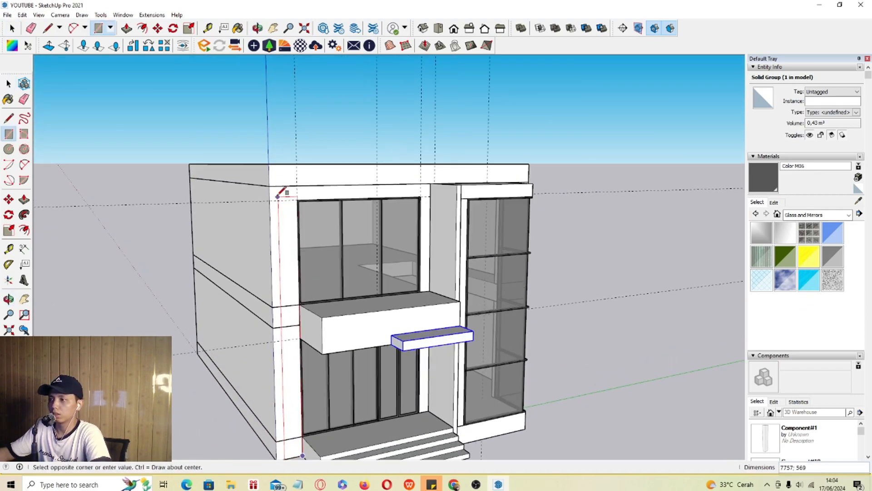
click(271, 169)
key(space)
Step: Extrude the tall rectangle on the facade's outer wall strip about 755 mm outward into a column
middle_drag(272, 170, 278, 205)
scroll(279, 206, up, 3)
double_click(277, 187)
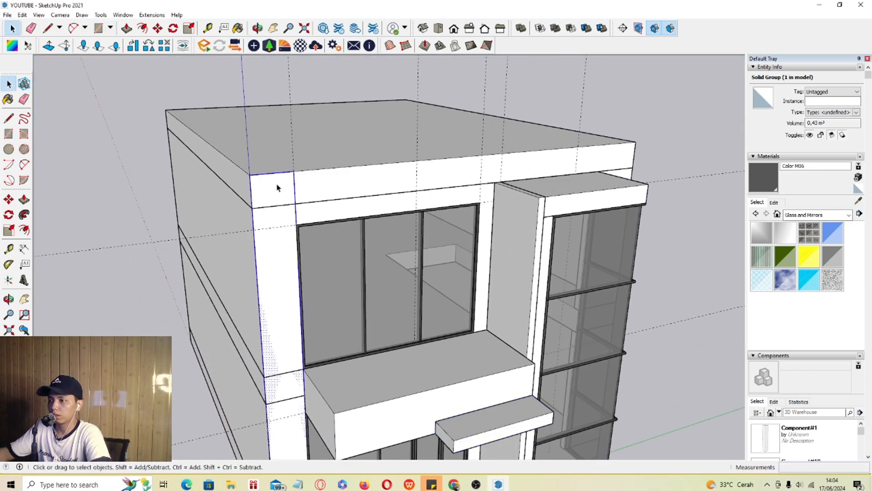
key(p)
click(279, 184)
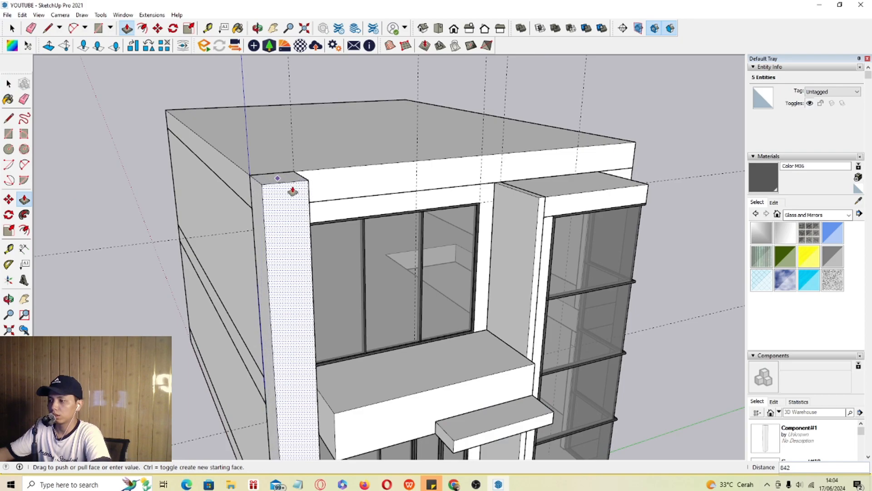
click(294, 185)
key(space)
Step: Copy the top edge of the column's inner side face 600 mm straight down
scroll(282, 181, up, 5)
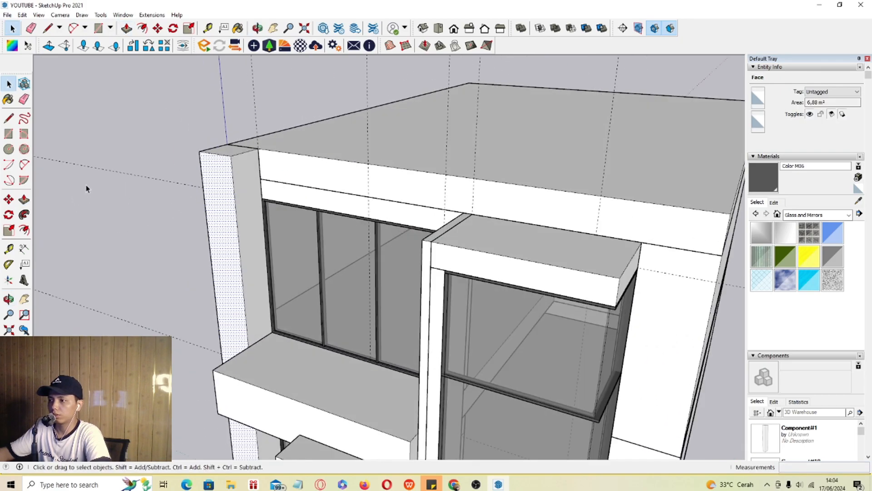
click(256, 148)
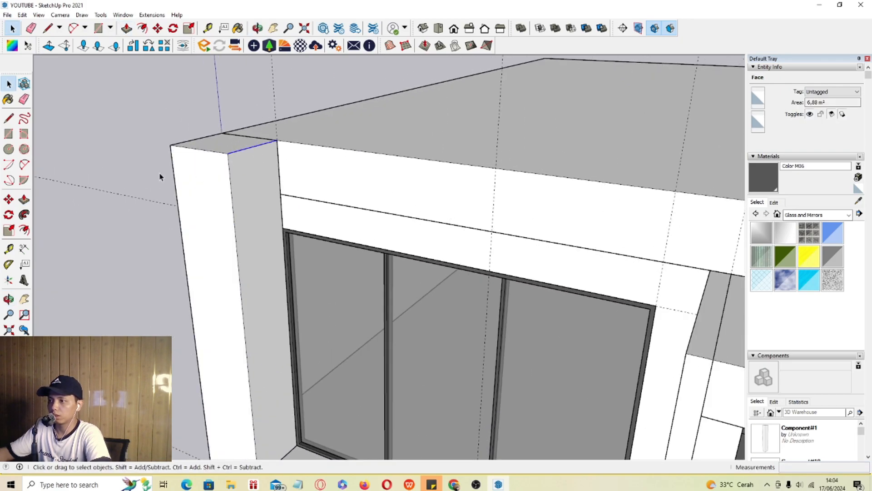
click(8, 199)
scroll(275, 144, up, 2)
key(ctrl)
click(279, 142)
scroll(284, 157, down, 5)
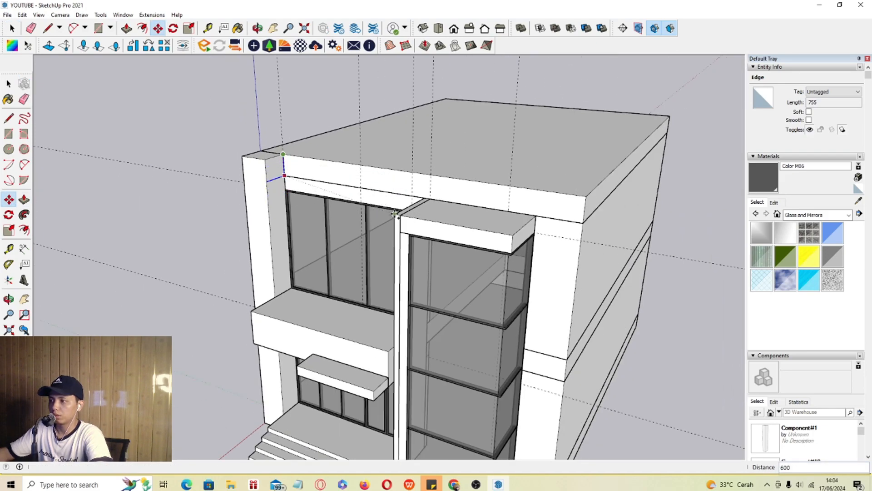
click(394, 215)
key(space)
Step: Extrude the 600 mm high face at the column's top across the facade to the roof's opposite front corner
scroll(276, 170, up, 2)
key(p)
click(275, 163)
scroll(392, 184, down, 2)
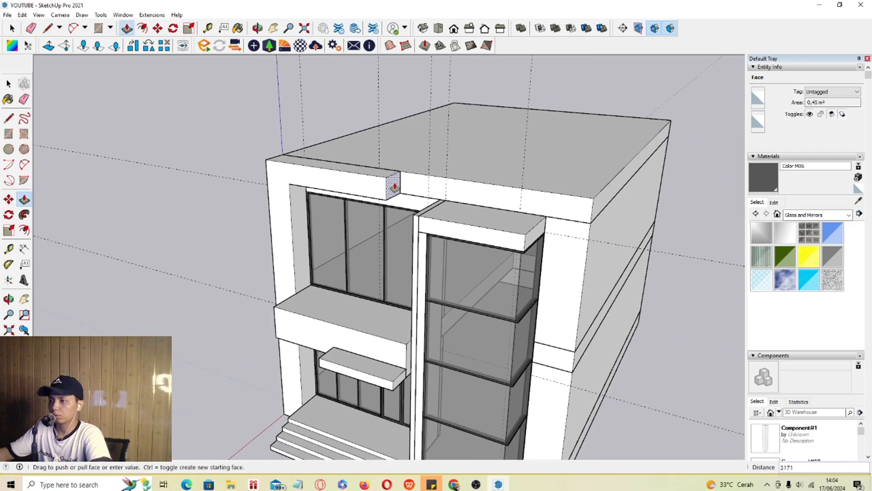
click(593, 199)
key(space)
Step: Select the whole column and roof beam frame and make it a group
scroll(464, 220, down, 3)
middle_drag(464, 220, 488, 136)
click(480, 140)
scroll(475, 282, up, 3)
middle_drag(349, 250, 366, 249)
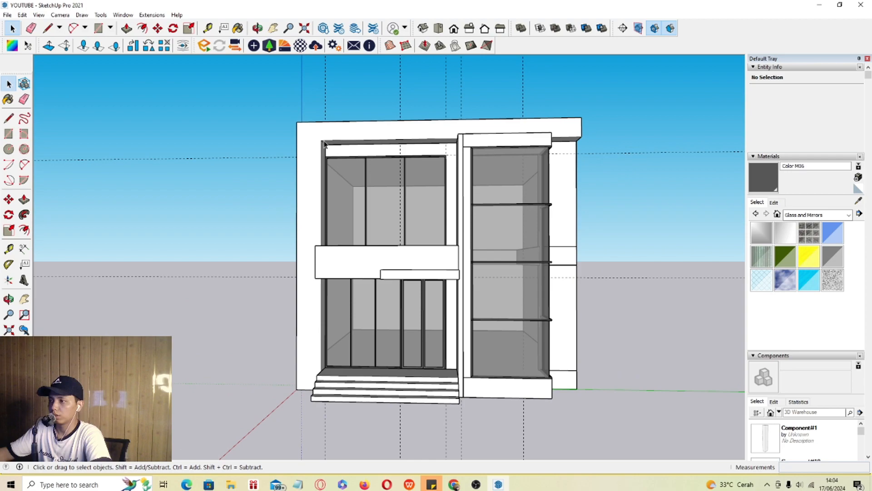
double_click(324, 143)
scroll(391, 195, up, 5)
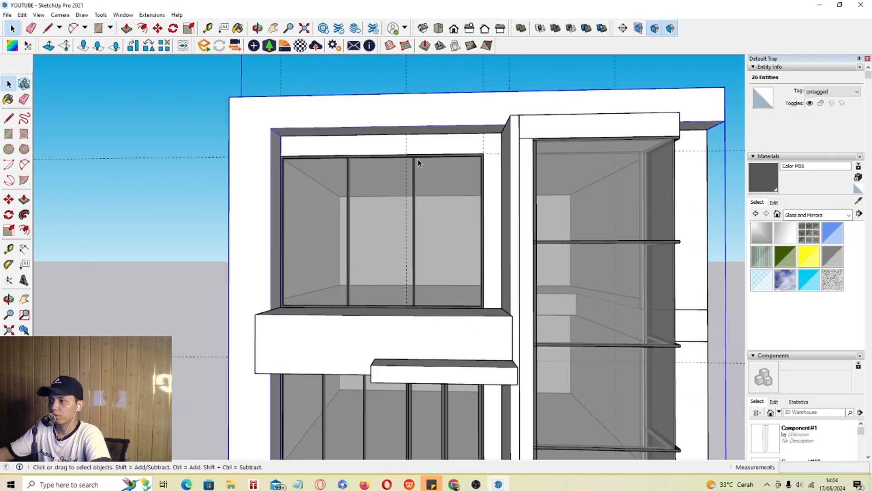
Step: Draw a rectangle about 400 mm high on the wall band between the roof beam and the upper window
key(r)
click(504, 127)
scroll(222, 156, up, 2)
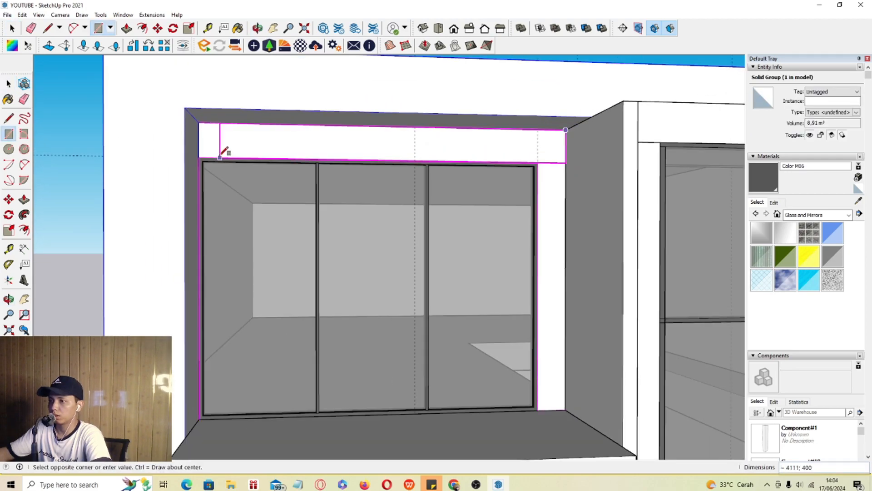
click(198, 157)
key(space)
scroll(232, 156, down, 2)
Step: Extrude the band rectangle outward to align with the balcony box's front edge and group the resulting upper canopy
key(p)
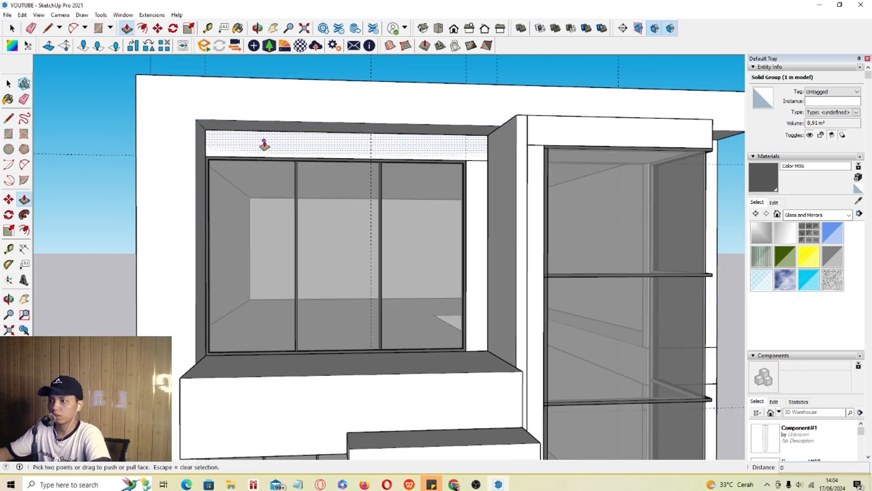
click(265, 142)
scroll(264, 143, down, 2)
middle_drag(279, 156, 132, 151)
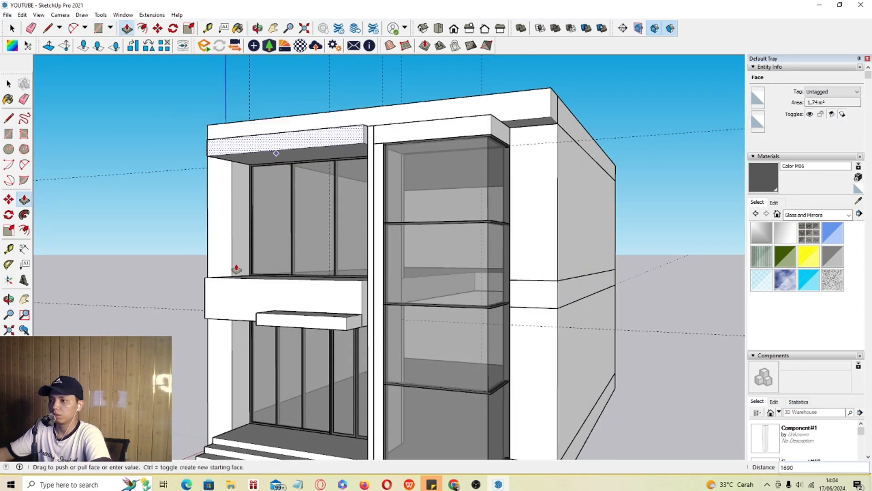
click(220, 291)
key(space)
right_click(266, 150)
click(301, 227)
Step: Draw connected lines on the balcony floor just inside its two side edges and front edge as a railing outline
middle_drag(302, 229, 481, 266)
shift+middle_drag(534, 238, 487, 265)
scroll(503, 248, up, 2)
key(l)
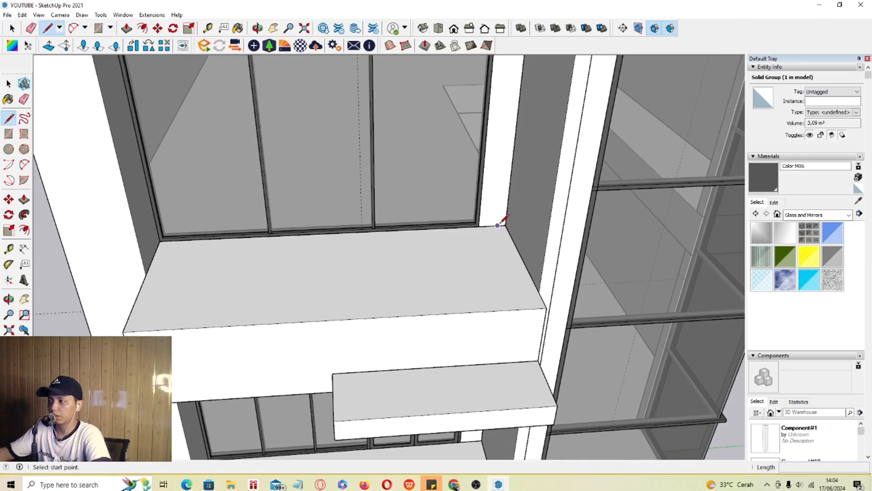
scroll(498, 225, up, 1)
click(498, 225)
scroll(527, 298, down, 1)
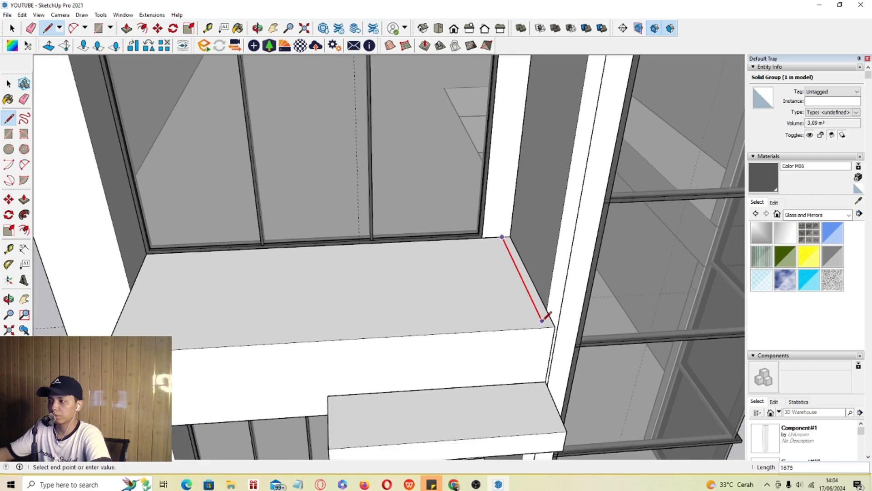
shift+middle_drag(320, 329, 480, 328)
scroll(312, 332, up, 4)
shift+middle_drag(300, 345, 276, 367)
scroll(273, 372, up, 1)
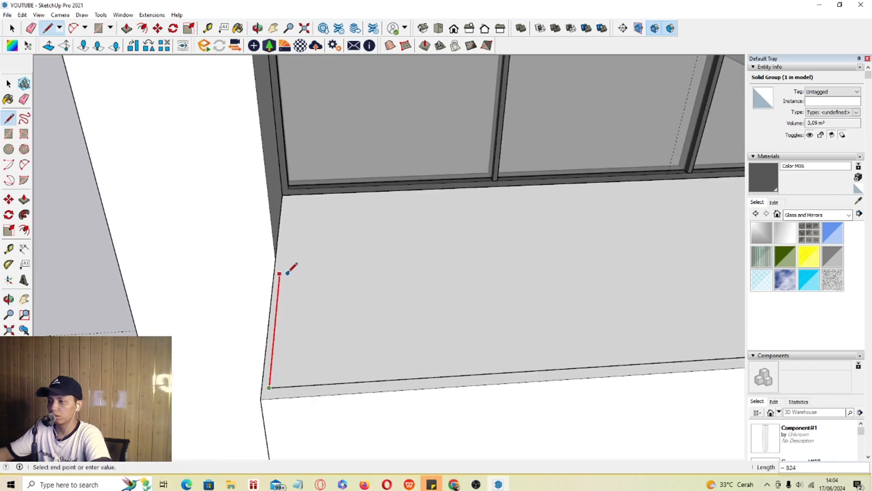
scroll(286, 276, up, 2)
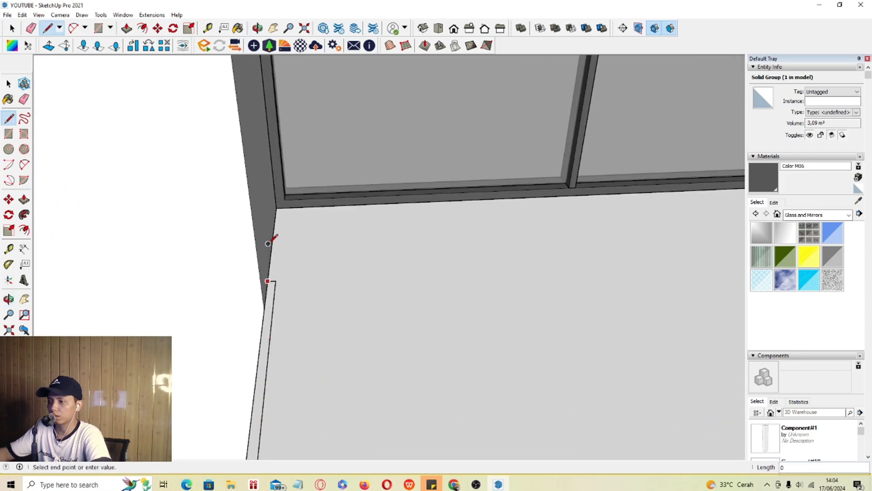
Step: Offset the balcony railing outline 15 mm inward
key(space)
key(f)
click(275, 291)
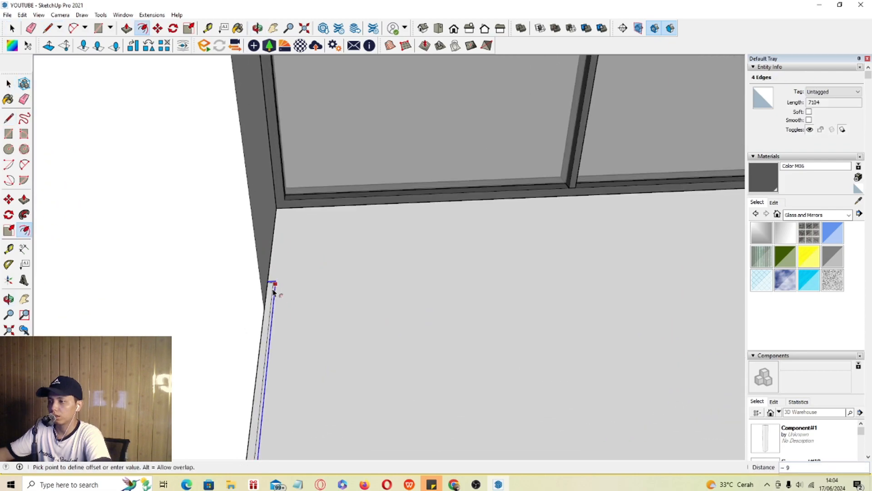
scroll(273, 292, up, 1)
scroll(271, 294, up, 1)
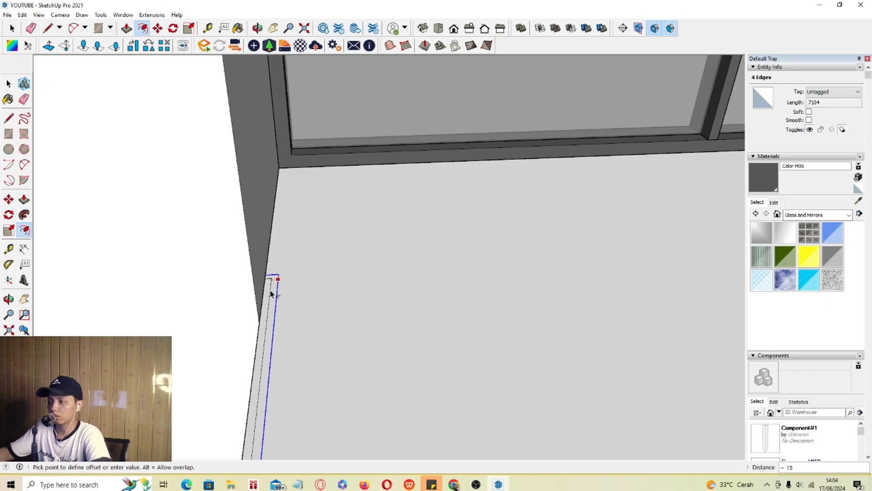
Step: Close both ends of the thin railing outline with short lines to form a face
key(l)
scroll(267, 279, up, 1)
click(266, 279)
scroll(266, 278, up, 1)
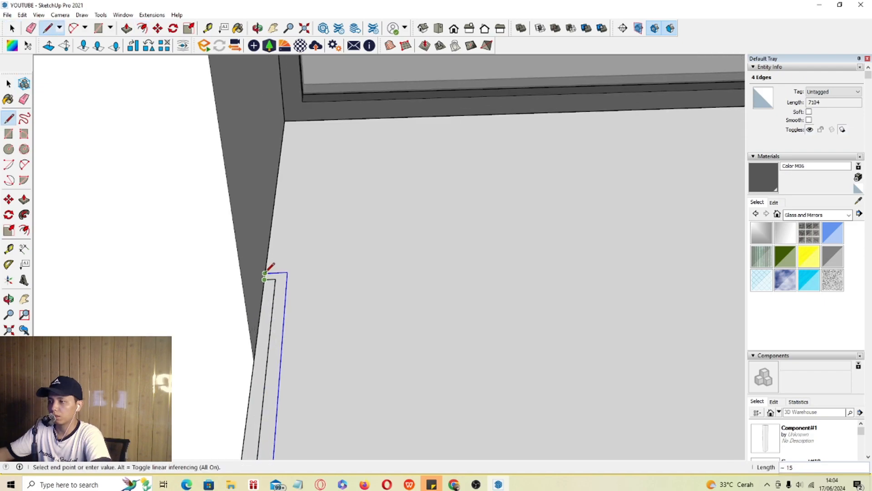
click(266, 274)
key(space)
scroll(276, 285, down, 4)
scroll(282, 289, down, 3)
shift+middle_drag(423, 291, 177, 353)
scroll(421, 299, up, 7)
key(l)
click(409, 301)
key(space)
Step: Extrude the thin railing strip upward from the balcony floor to form the railing panels
key(p)
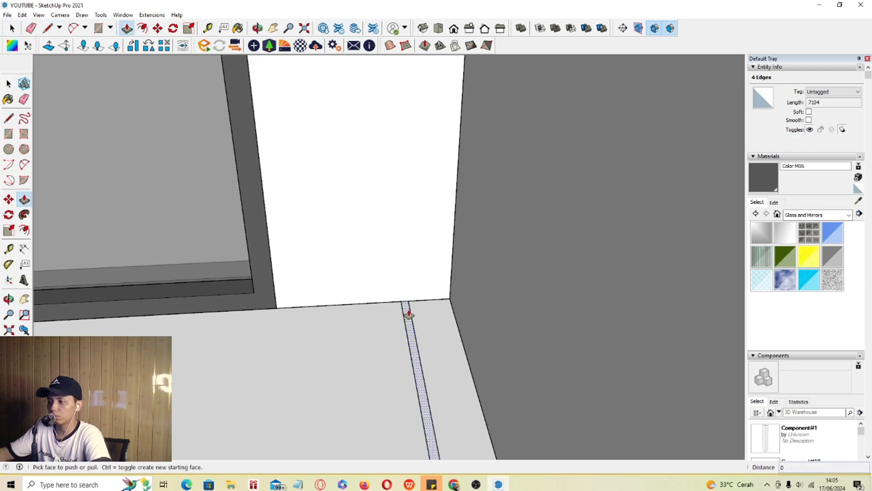
click(407, 311)
text(11)
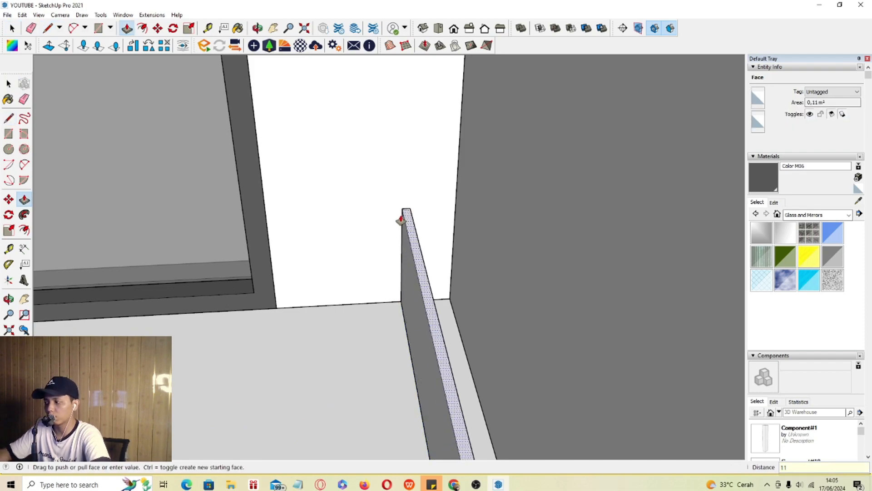
key(Return)
key(space)
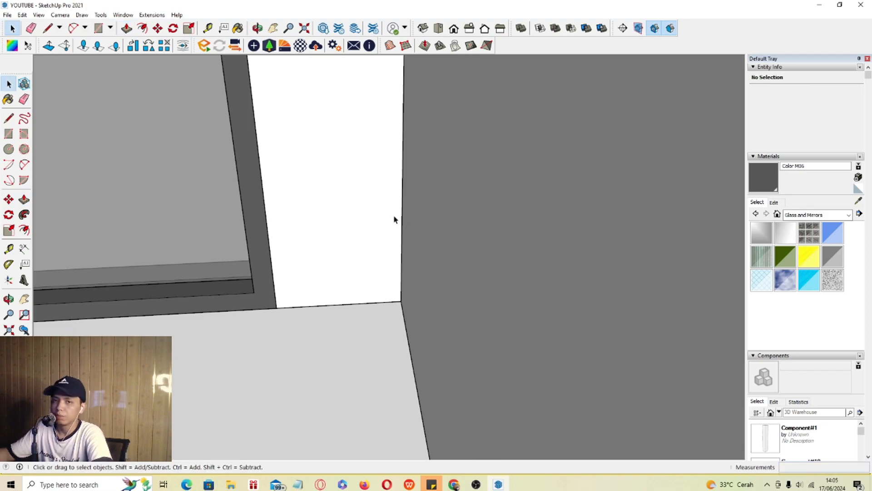
Step: Group the balcony railing and paint it with the Translucent Glass Gray material sampled from the corner glazing
scroll(446, 298, down, 6)
click(422, 294)
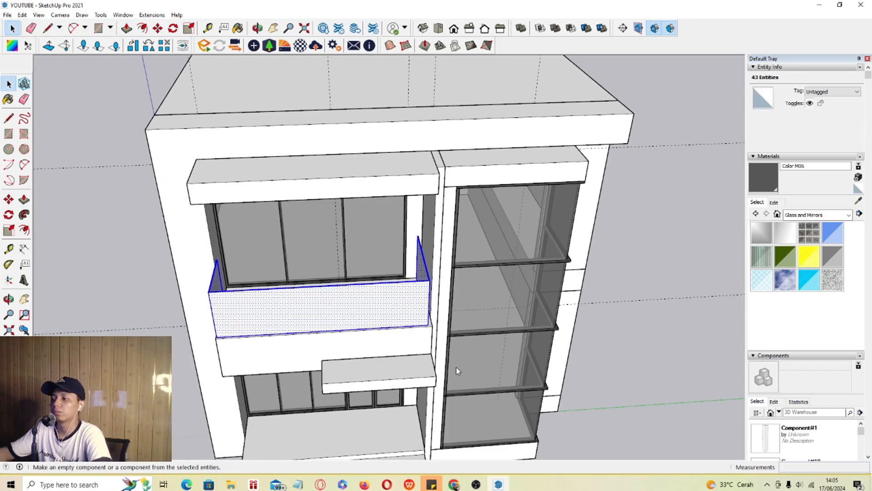
click(858, 201)
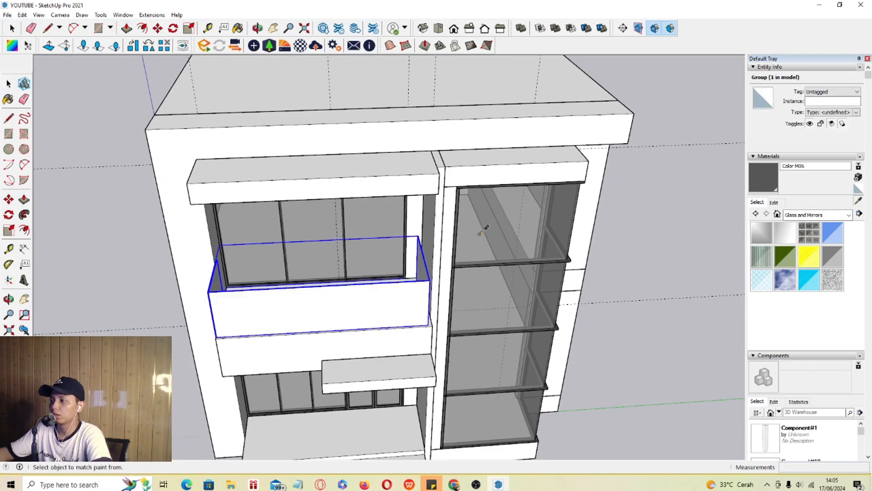
click(480, 235)
click(388, 294)
key(space)
Step: Draw a ground rectangle between the lowest stair's front corner and the outer corner of the column's base
middle_drag(387, 291, 348, 218)
shift+middle_drag(350, 302, 443, 202)
scroll(443, 202, down, 4)
middle_drag(436, 247, 411, 272)
scroll(400, 282, up, 5)
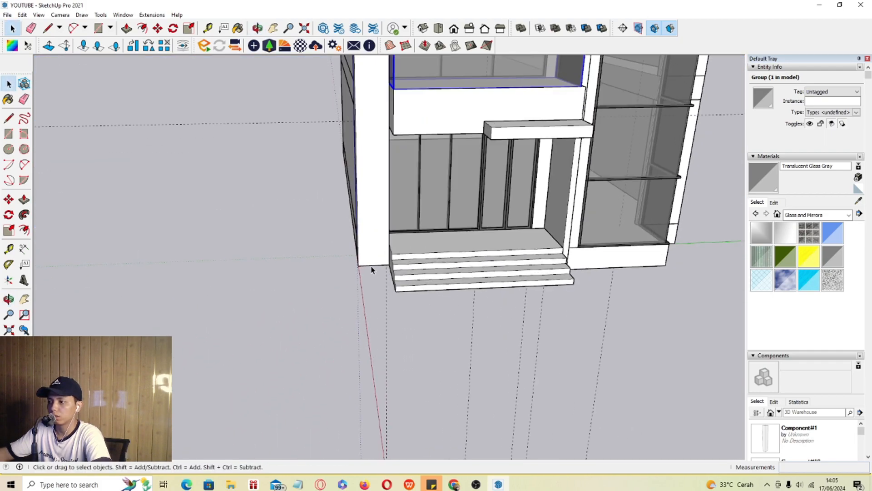
key(r)
click(396, 298)
scroll(355, 263, up, 2)
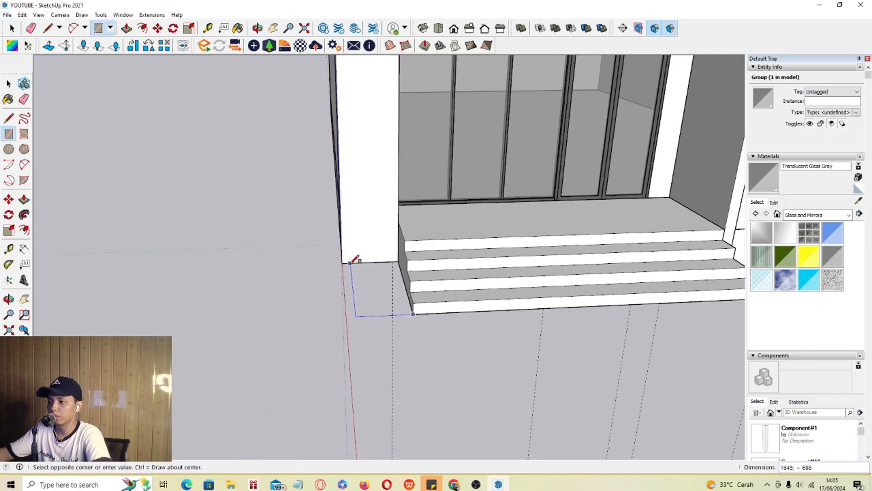
click(342, 263)
scroll(379, 275, down, 5)
Step: Scale the ground rectangle forward along the red axis by about 4.76
key(space)
middle_drag(379, 277, 372, 298)
scroll(372, 298, down, 2)
scroll(372, 289, up, 1)
double_click(375, 276)
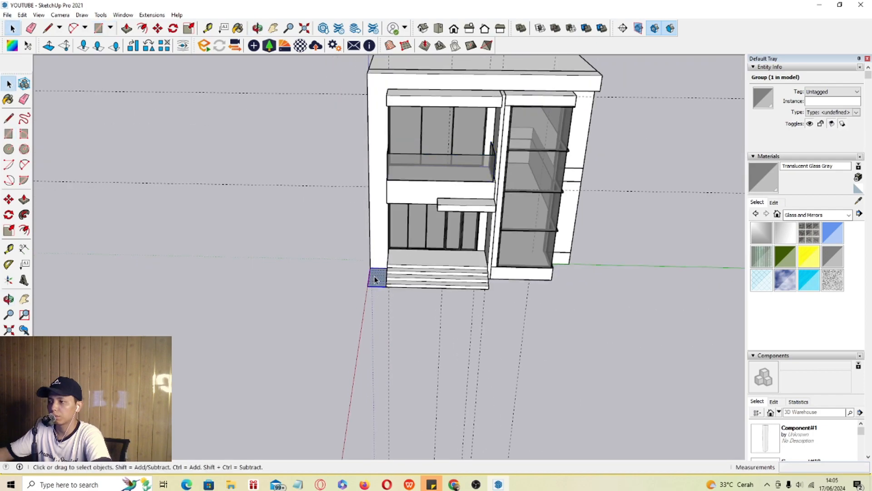
key(s)
drag(377, 287, 368, 356)
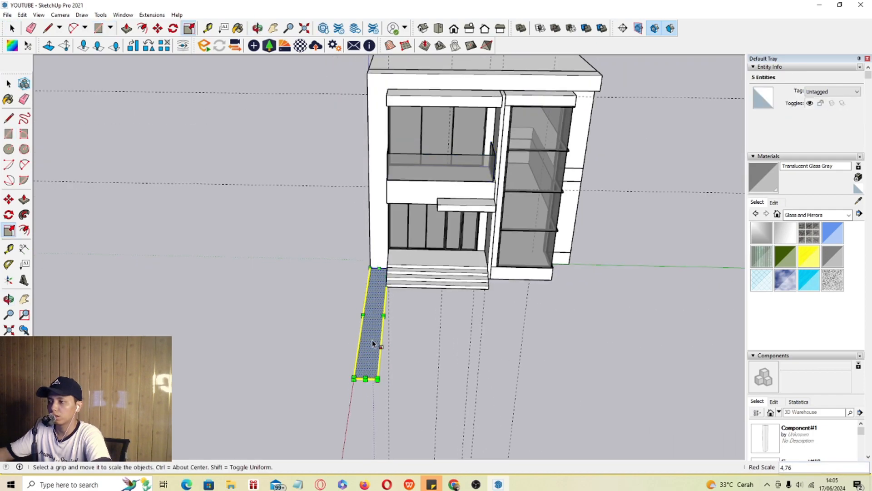
key(space)
Step: Extrude the long ground strip 600 mm upward to the height of the stair landing
middle_drag(371, 351, 339, 273)
scroll(339, 273, up, 2)
key(p)
click(365, 275)
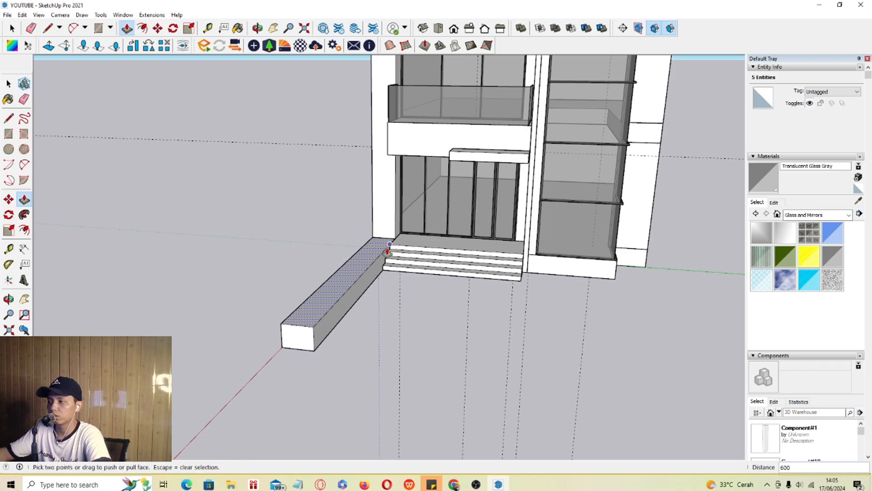
click(390, 244)
key(space)
Step: Offset the long box's top face inward to outline a narrow rim and make the box a group
scroll(360, 274, up, 2)
click(358, 273)
key(f)
click(364, 268)
scroll(368, 268, up, 2)
key(Escape)
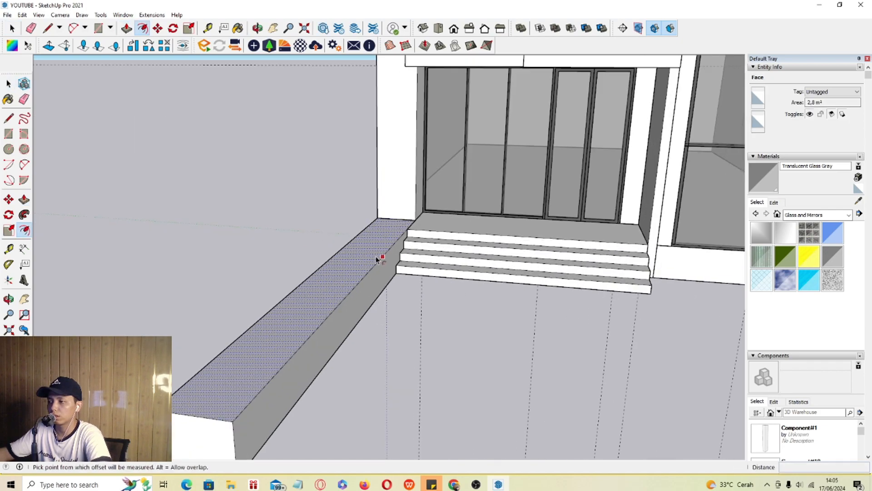
scroll(381, 258, up, 2)
click(394, 278)
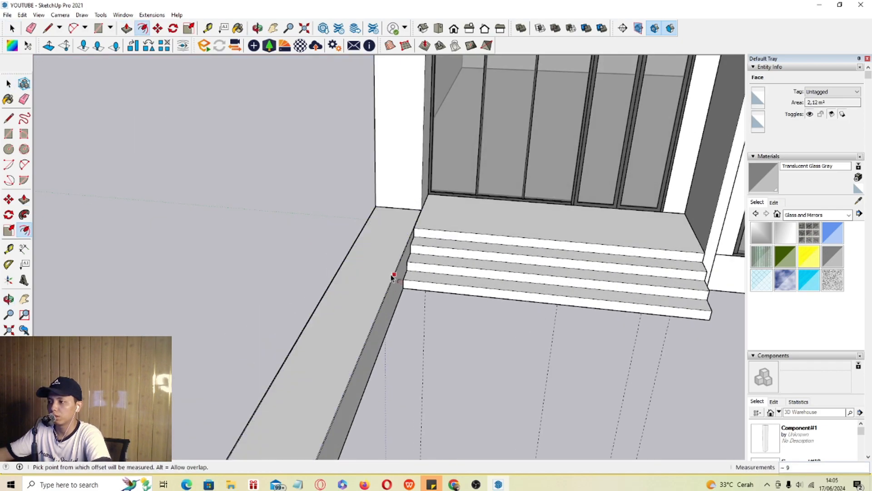
click(392, 271)
key(space)
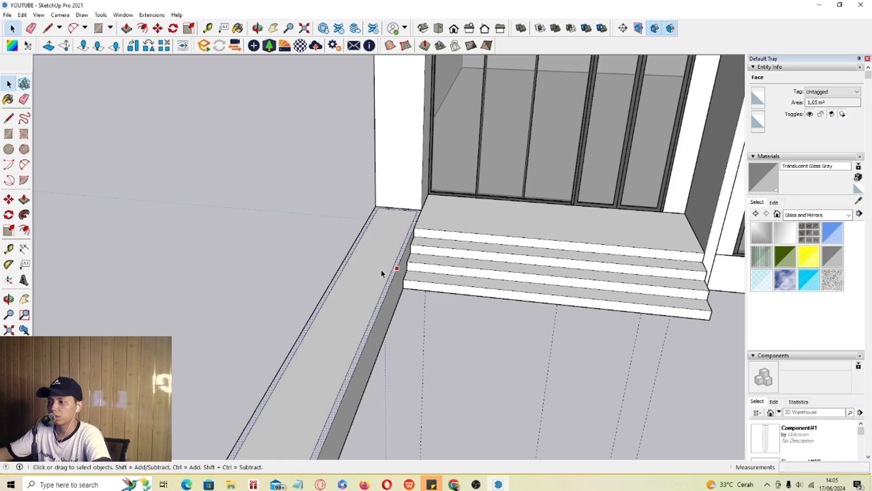
scroll(371, 261, down, 6)
key(ctrl+g)
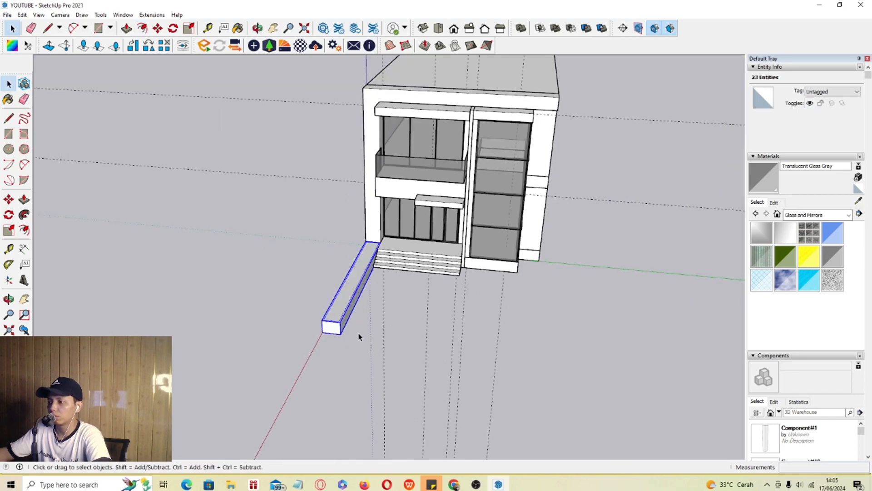
Step: Draw a ground rectangle about 9000 by 8585 mm from the long box's front outer corner to the building's opposite front corner
scroll(344, 328, up, 1)
key(r)
middle_drag(490, 227, 406, 232)
scroll(412, 263, up, 1)
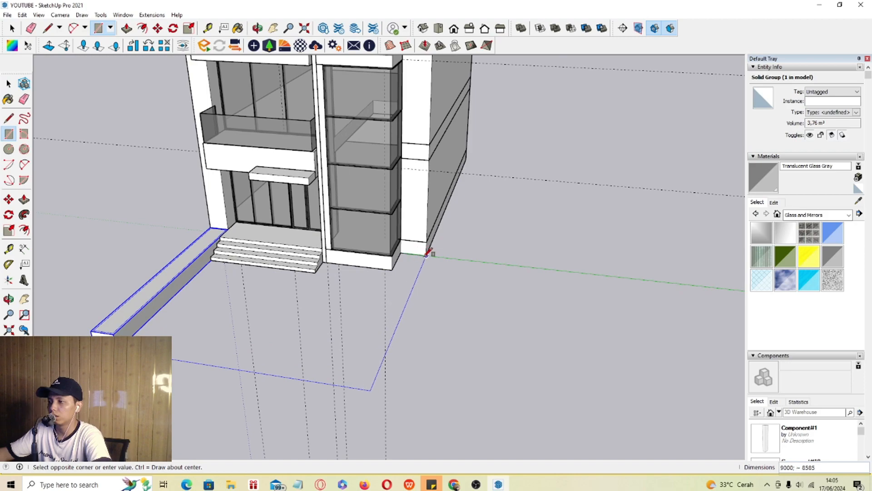
click(430, 253)
key(space)
Step: Extrude the front yard rectangle about 760 mm downward and make the resulting slab a group
scroll(375, 301, down, 2)
middle_drag(374, 302, 334, 286)
key(p)
click(362, 278)
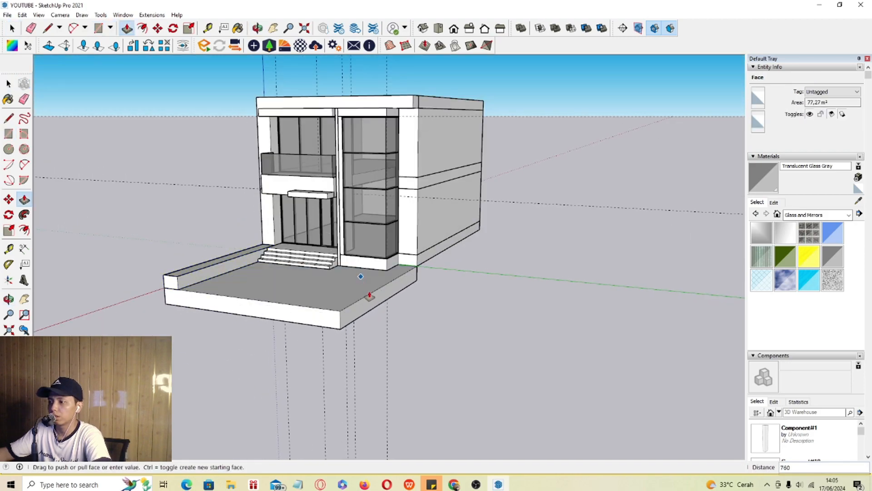
click(366, 295)
key(space)
scroll(352, 295, up, 1)
triple_click(356, 284)
key(ctrl+g)
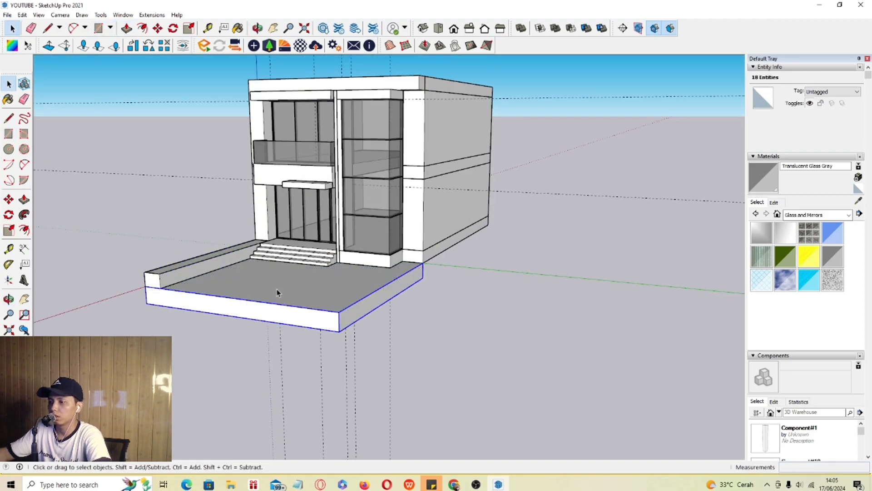
Step: Paint the planter box's inner top face with the Vegetation Grass material from the landscaping collection
scroll(278, 292, up, 4)
scroll(417, 306, down, 2)
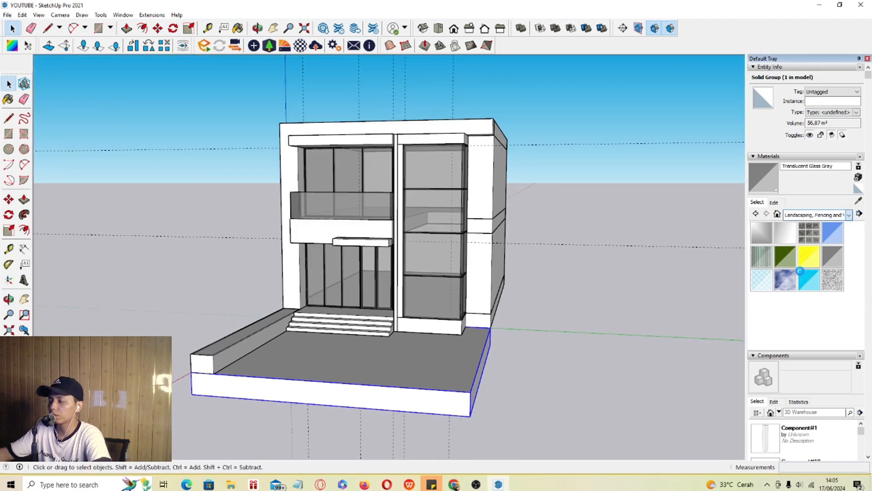
scroll(808, 282, down, 4)
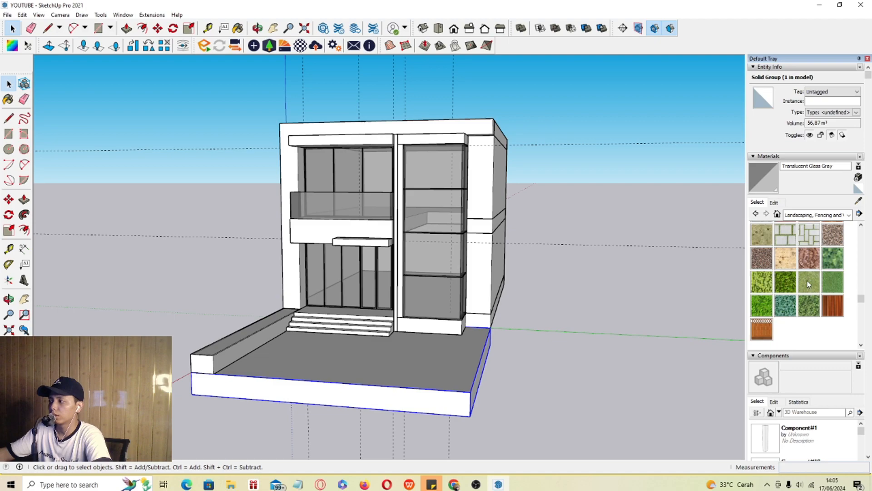
click(808, 281)
scroll(273, 337, up, 4)
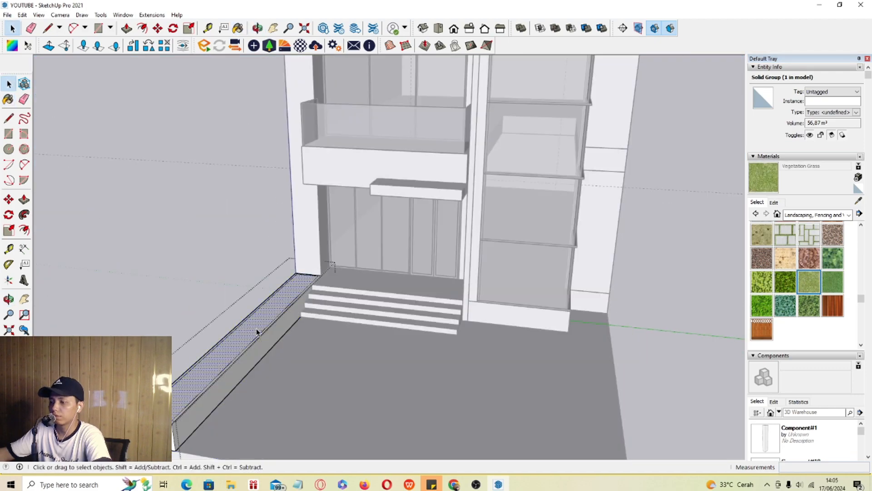
key(b)
click(271, 313)
key(space)
scroll(295, 318, down, 1)
scroll(440, 315, down, 2)
middle_drag(440, 315, 420, 314)
click(565, 312)
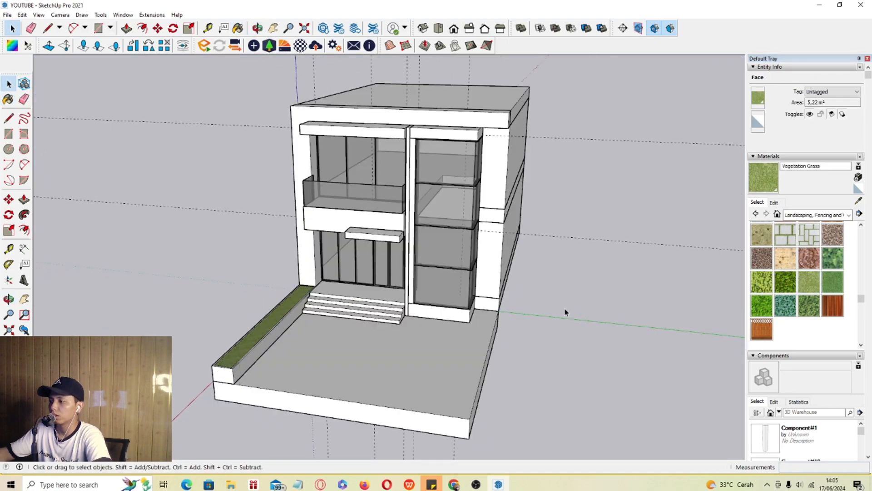
Step: Paint the top face of the front yard slab with the Pavers Flagstone Gray material
scroll(809, 236, up, 3)
click(762, 320)
middle_drag(414, 351, 399, 361)
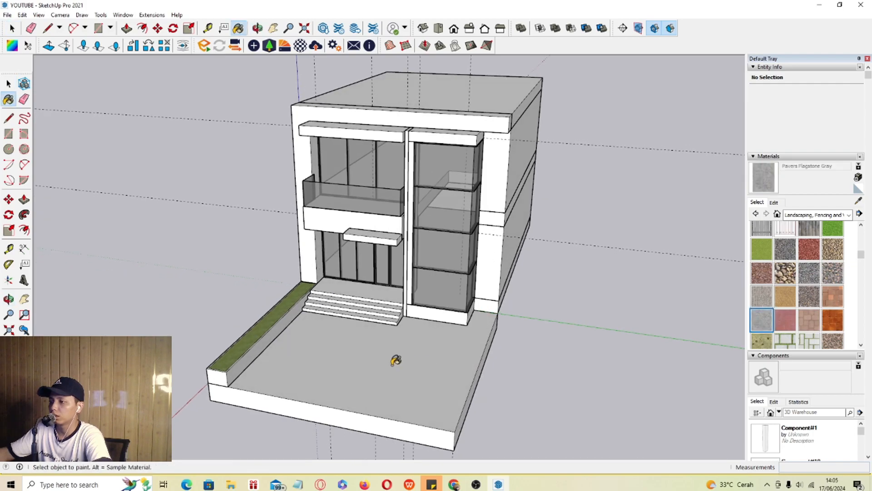
key(space)
triple_click(391, 363)
click(390, 363)
key(b)
click(382, 365)
key(space)
click(572, 370)
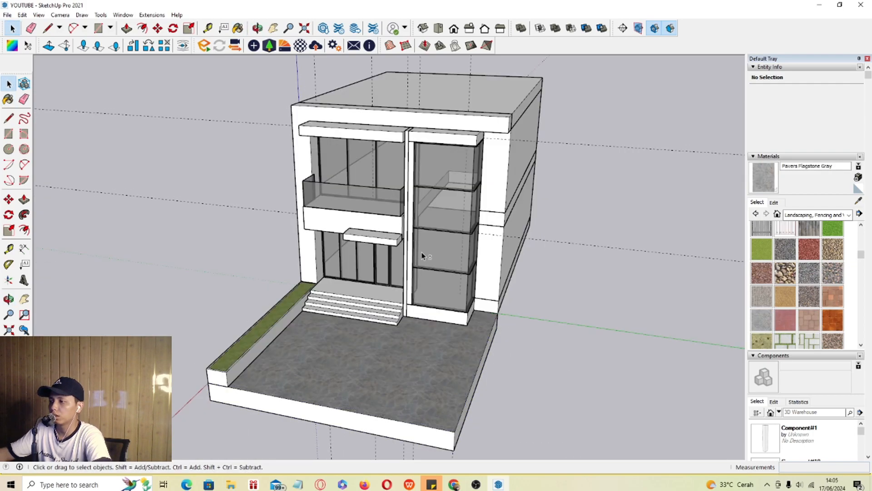
Step: Paint the building's outer frame with Cladding Stucco White from the Brick, Cladding and Siding collection
middle_drag(422, 252, 501, 245)
scroll(829, 258, up, 1)
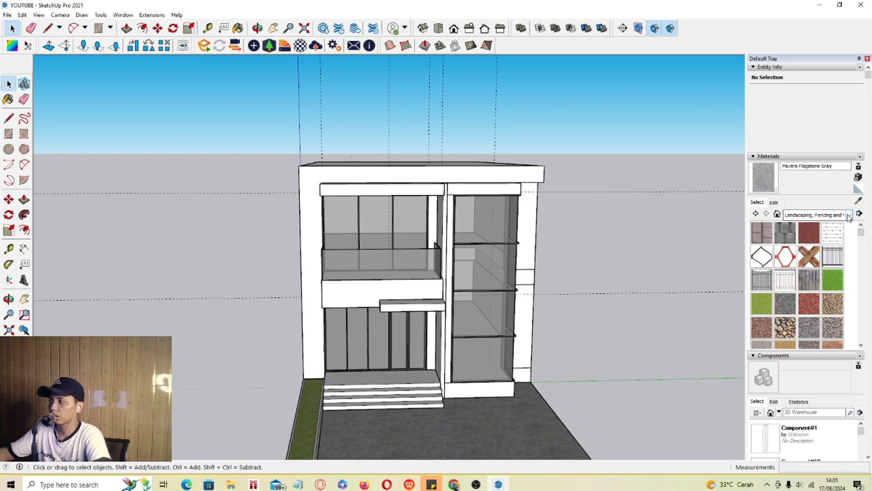
click(825, 246)
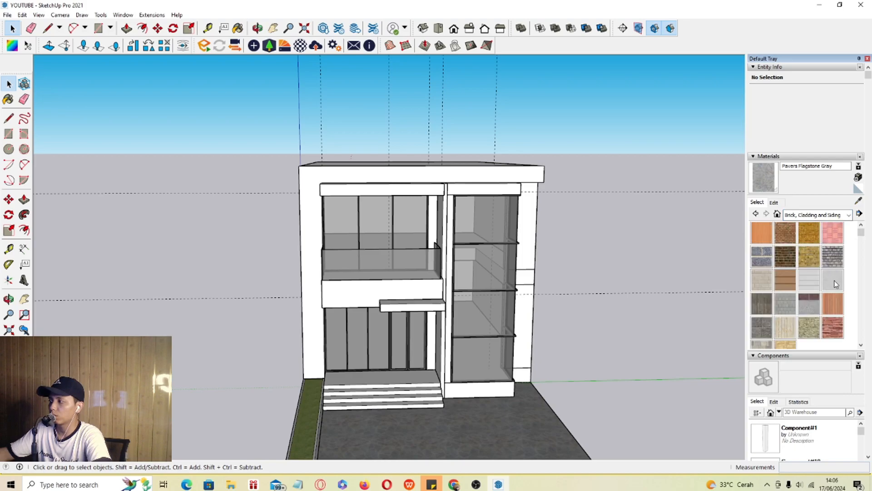
click(835, 284)
click(304, 196)
Step: Push/pull the top face of the outer frame upward to form a taller parapet above the roof
mouse_move(304, 197)
middle_down()
mouse_move(335, 218)
mouse_move(414, 185)
mouse_move(392, 214)
mouse_move(308, 194)
mouse_move(336, 240)
mouse_move(334, 214)
middle_up()
key(p)
drag(335, 209, 351, 178)
key(space)
scroll(418, 214, down, 2)
middle_drag(419, 214, 291, 123)
click(588, 113)
middle_drag(508, 261, 370, 187)
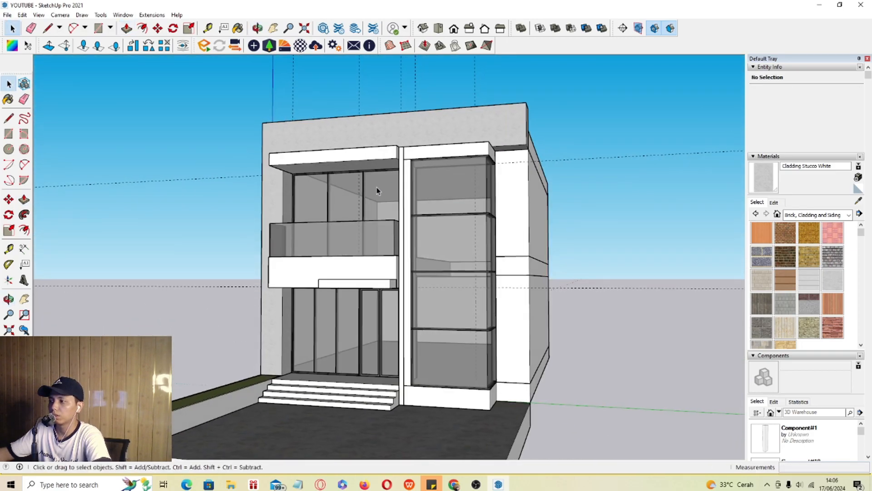
Step: Draw a rectangle about 1050 mm wide over the front wall strip beside the glass bay, from the ground to the frame's underside
scroll(427, 267, up, 5)
key(r)
click(487, 424)
middle_drag(473, 264, 417, 176)
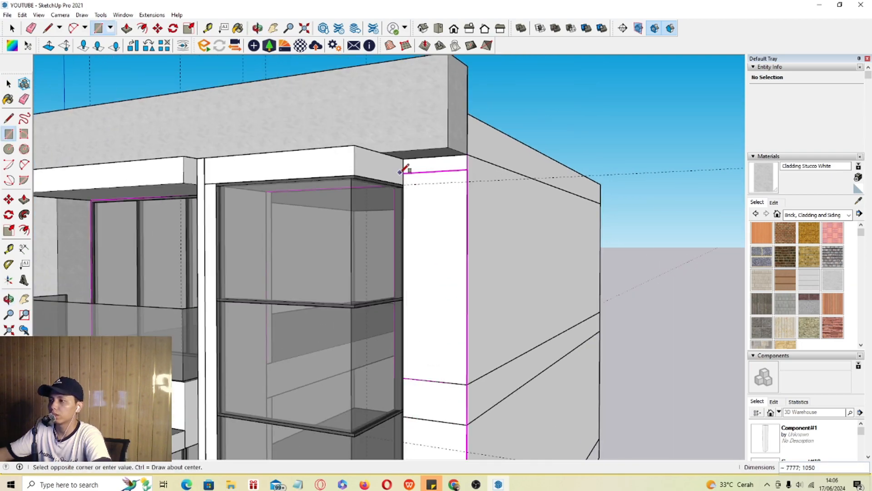
click(403, 158)
key(space)
Step: Make the tall wall rectangle a group and extrude it about 331 mm outward
scroll(403, 166, down, 4)
click(440, 210)
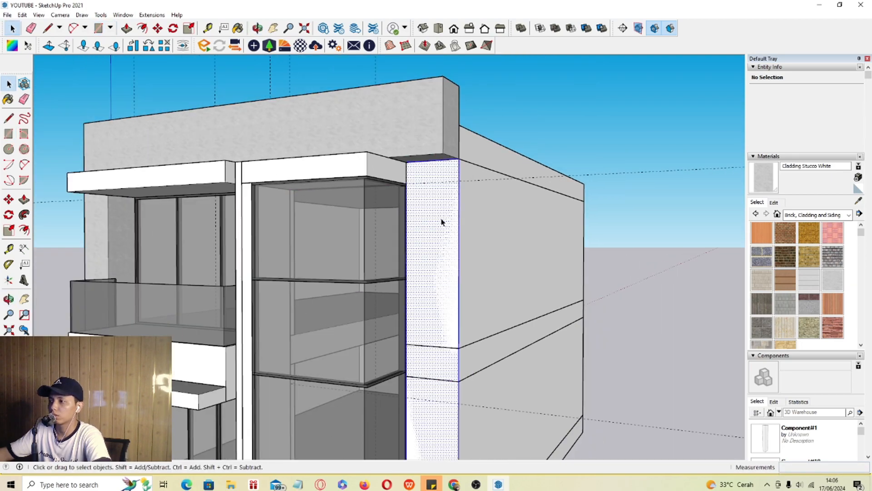
key(p)
scroll(441, 185, up, 1)
click(441, 186)
click(440, 185)
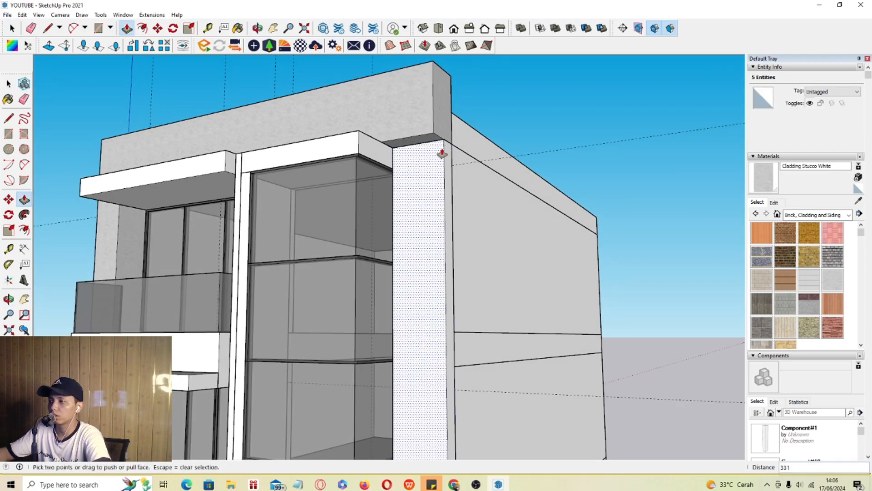
key(space)
scroll(437, 257, down, 6)
middle_drag(371, 249, 423, 275)
scroll(380, 297, up, 5)
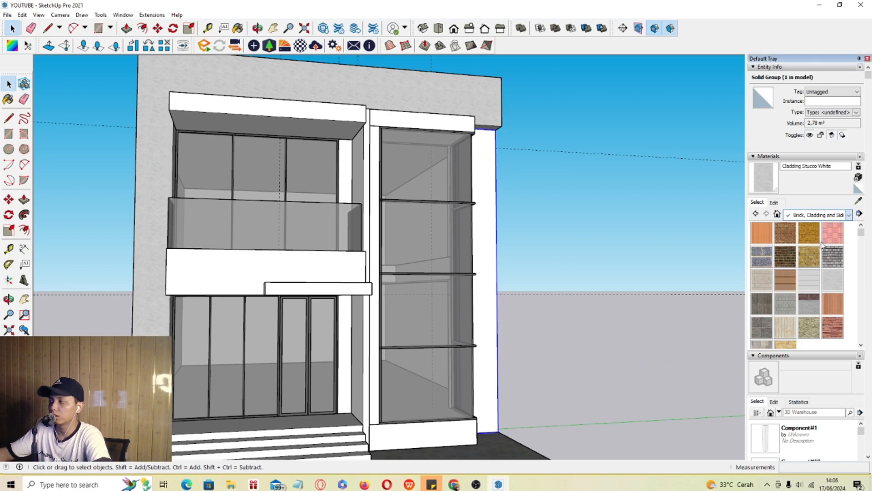
Step: Paint the balcony base and the upper-floor canopy with Color M07 from the Colors collection
click(797, 269)
scroll(818, 262, down, 10)
scroll(819, 267, down, 2)
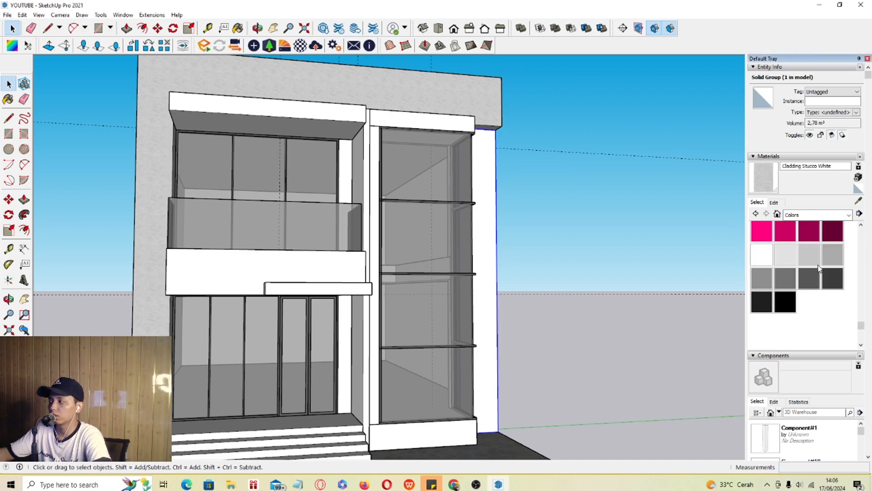
click(810, 278)
click(234, 258)
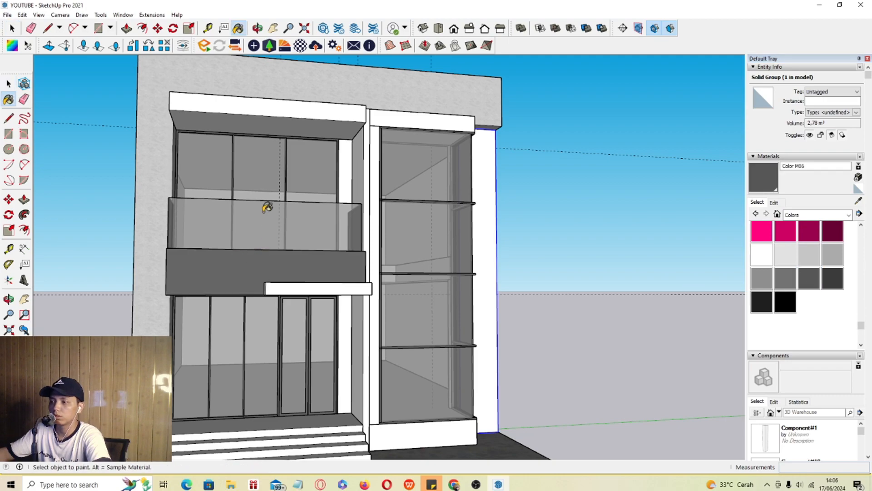
click(253, 104)
click(834, 279)
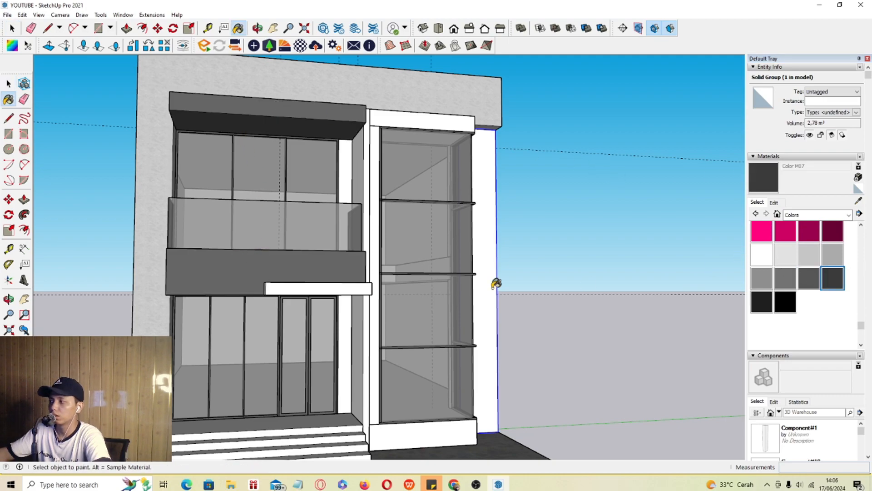
click(273, 268)
click(249, 103)
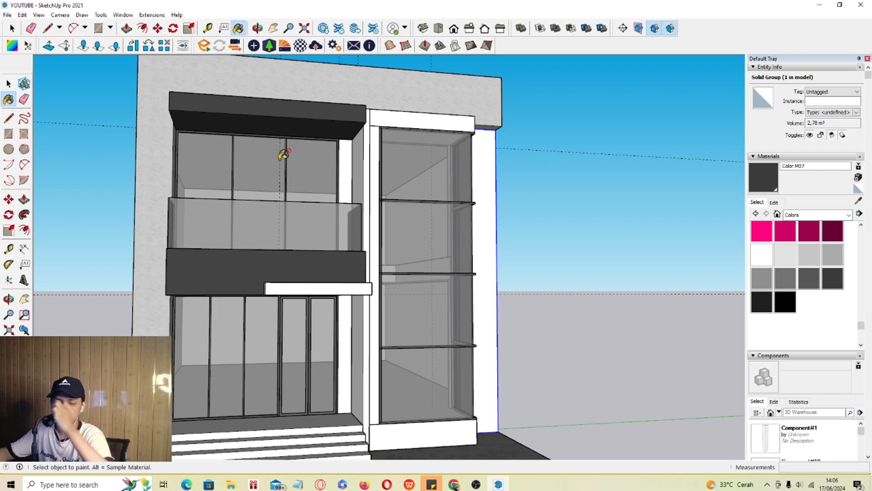
Step: Raise the top face of the canopy box above the glass bay by about 760 mm
middle_drag(339, 182, 231, 178)
middle_drag(377, 145, 399, 208)
scroll(357, 187, up, 2)
double_click(349, 171)
triple_click(349, 171)
click(392, 211)
key(p)
click(392, 206)
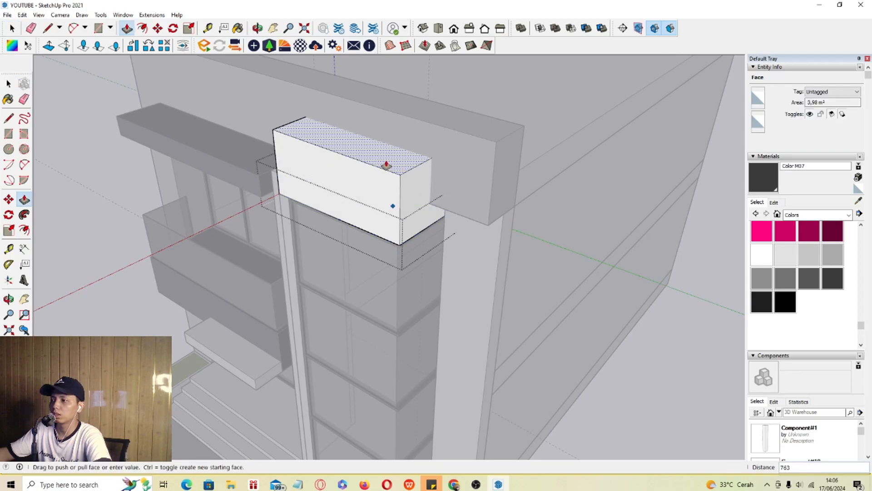
click(389, 164)
middle_drag(390, 164, 407, 107)
key(space)
middle_drag(380, 136, 435, 117)
scroll(370, 120, up, 1)
middle_drag(370, 120, 399, 123)
click(571, 134)
middle_drag(420, 161, 348, 167)
shift+middle_drag(390, 195, 376, 174)
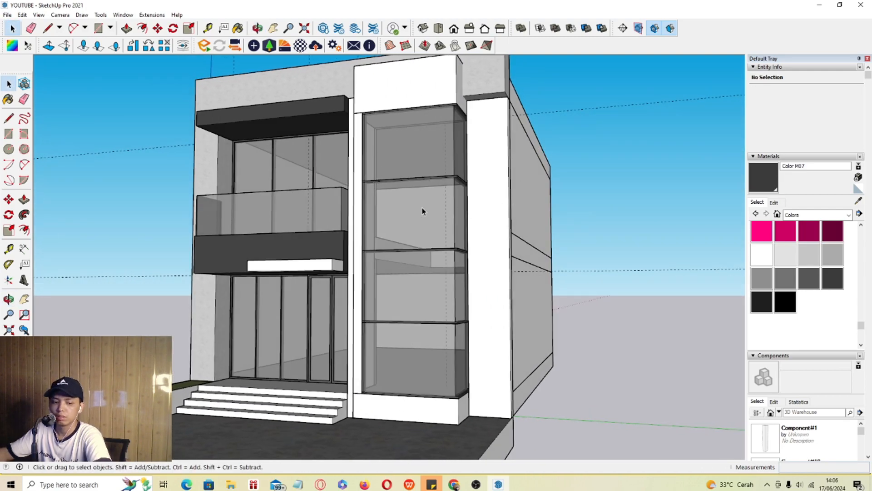
mouse_move(422, 211)
middle_down()
mouse_move(428, 216)
mouse_move(411, 205)
middle_up()
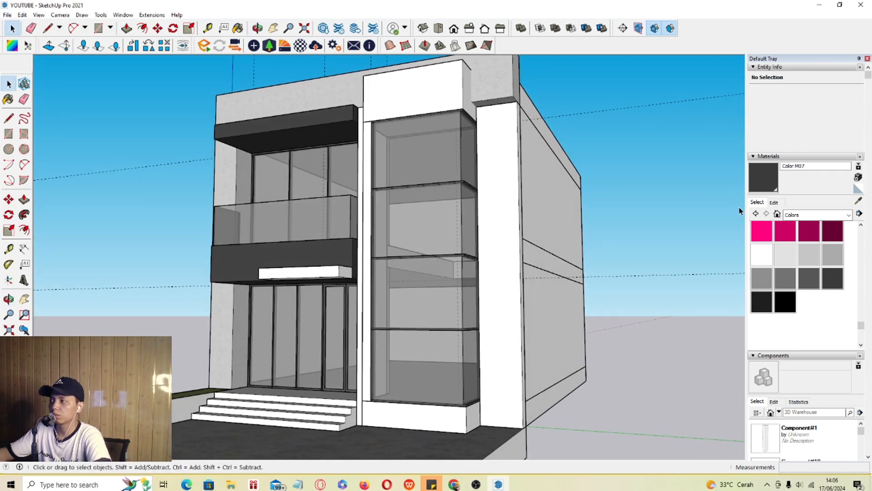
Step: Paint the raised box above the glass bay with Color M05
click(784, 282)
click(434, 98)
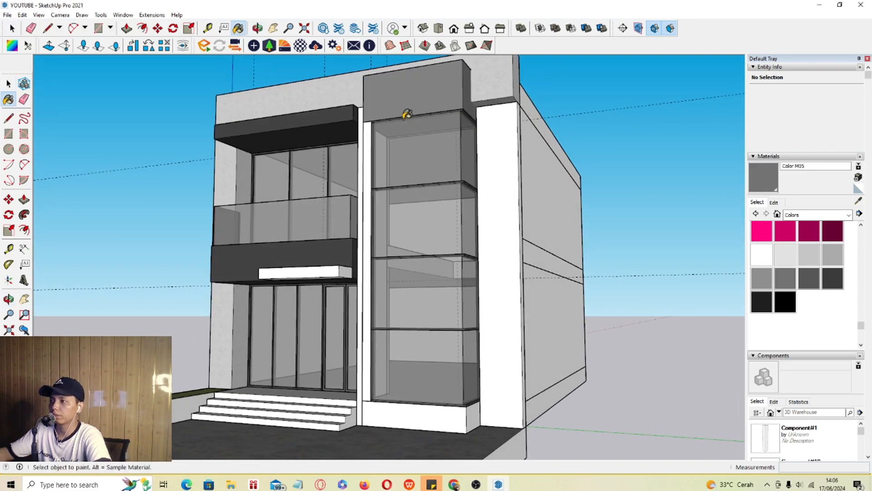
scroll(366, 137, up, 1)
scroll(373, 137, down, 2)
scroll(410, 380, up, 1)
click(411, 365)
scroll(411, 365, down, 2)
middle_drag(411, 365, 426, 363)
key(ctrl+z)
Step: Paint only the base faces below the glass bay with Color M05
key(space)
triple_click(417, 368)
click(428, 371)
key(b)
scroll(446, 368, up, 1)
scroll(454, 365, up, 1)
click(459, 363)
scroll(459, 363, down, 3)
key(space)
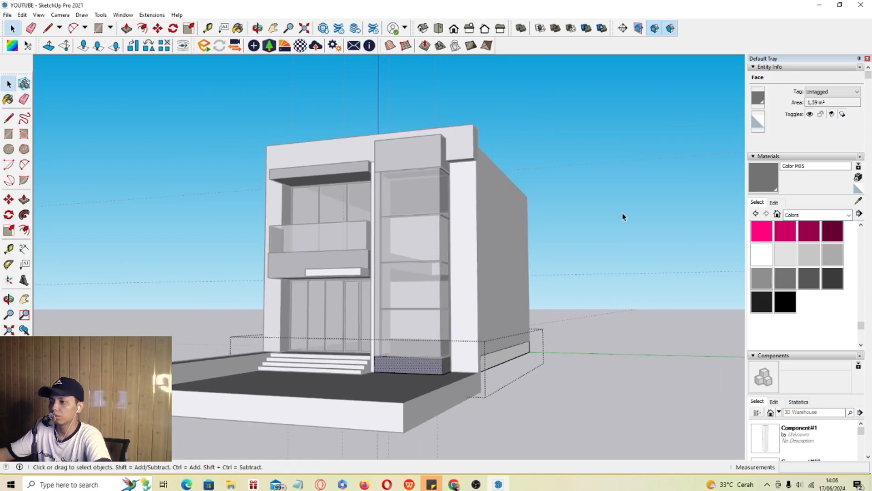
click(633, 212)
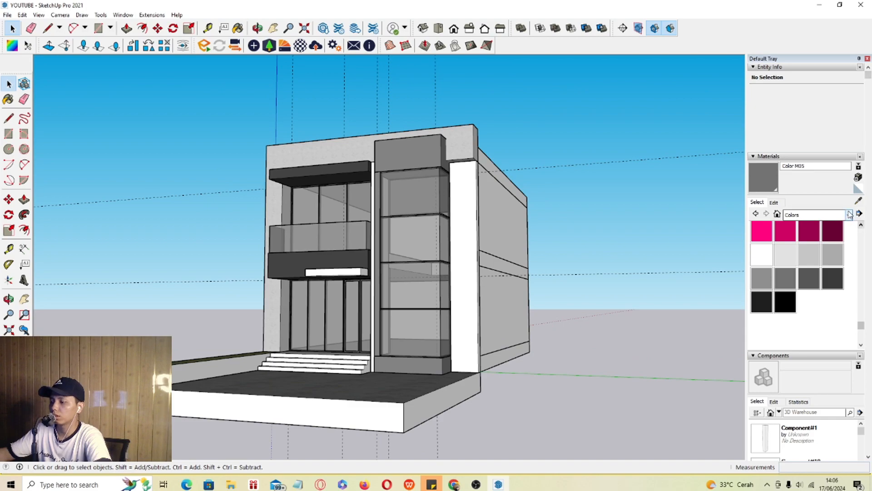
Step: Paint the small canopy above the entrance doors with Color D08
click(849, 214)
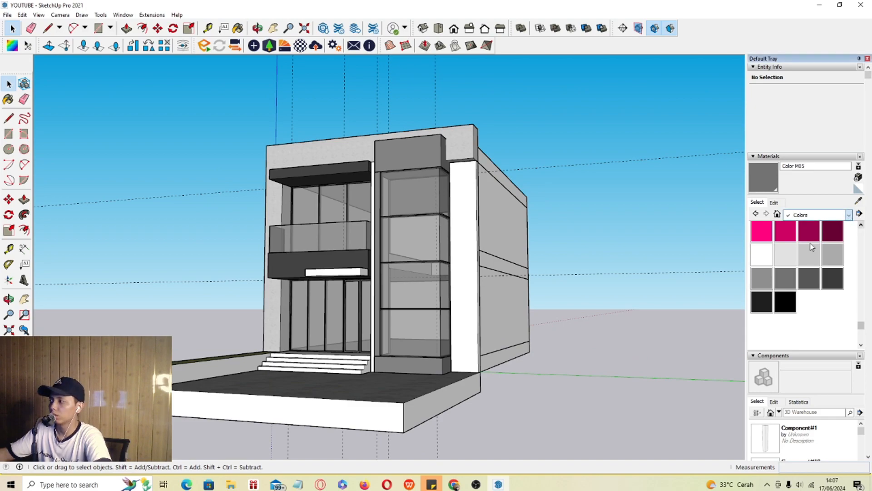
scroll(808, 277, down, 3)
scroll(808, 277, up, 1)
click(831, 288)
scroll(364, 262, up, 3)
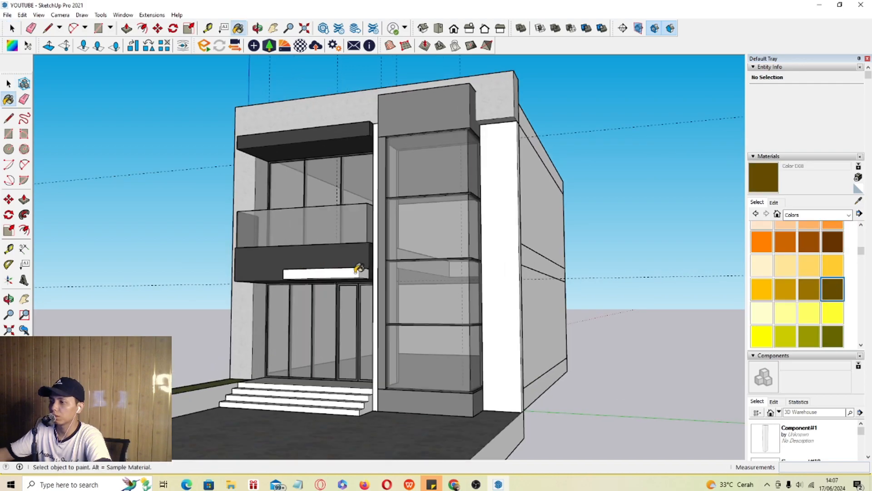
click(356, 270)
key(space)
scroll(305, 274, up, 3)
mouse_move(305, 274)
middle_down()
mouse_move(480, 261)
mouse_move(647, 232)
middle_up()
scroll(648, 233, down, 2)
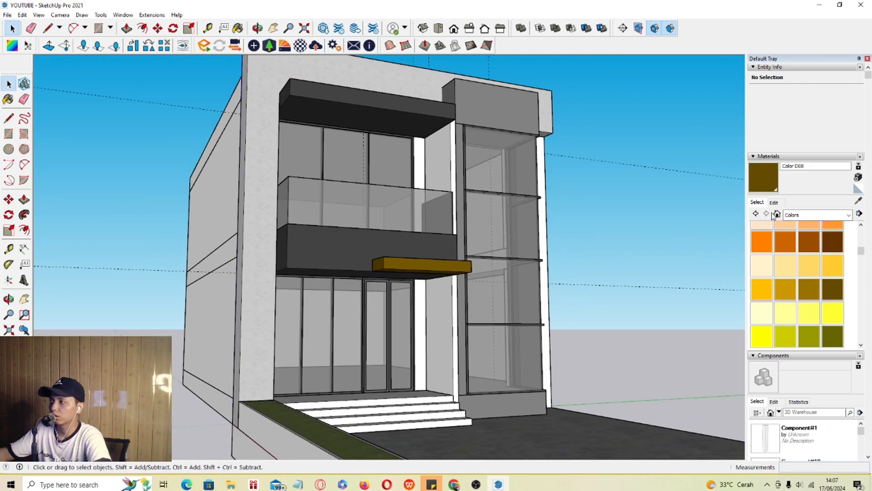
Step: Edit the Color D08 material to a muted gray-brown with the color wheel
click(775, 203)
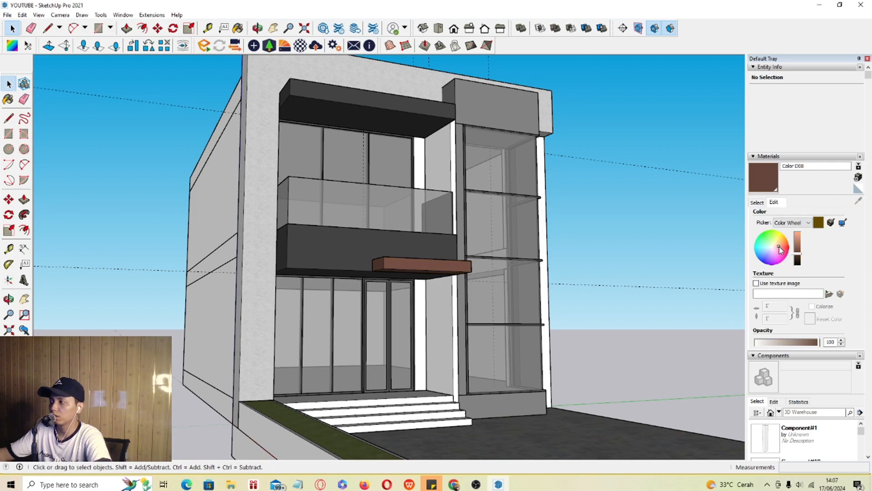
mouse_move(795, 248)
mouse_down()
mouse_move(797, 257)
mouse_move(774, 247)
mouse_up()
middle_drag(550, 259, 326, 260)
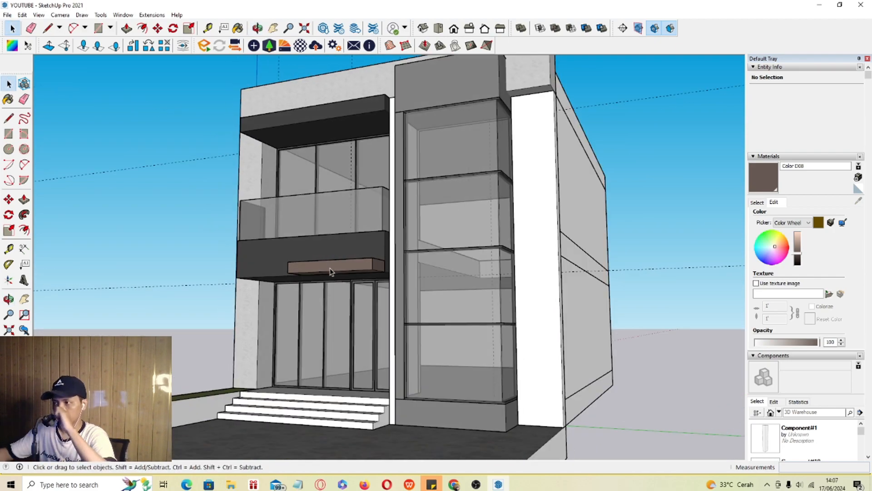
middle_drag(331, 276, 362, 274)
Step: Paint the tall vertical fin between the balcony and the glass bay with Color D08
click(754, 178)
scroll(397, 298, up, 2)
middle_drag(397, 298, 579, 279)
click(444, 296)
mouse_move(484, 307)
middle_down()
mouse_move(399, 305)
mouse_move(405, 315)
mouse_move(413, 285)
mouse_move(400, 298)
middle_up()
key(space)
scroll(400, 297, down, 2)
Step: Paint the tall extruded column at the building's front corner beside the glass bay with Color D08
middle_drag(419, 268, 360, 278)
scroll(317, 379, up, 3)
scroll(363, 281, down, 3)
mouse_move(441, 277)
middle_down()
mouse_move(444, 302)
mouse_move(459, 286)
middle_up()
click(764, 177)
click(505, 182)
key(space)
Step: Paint the ground-floor wall strip between the entrance doors and the vertical fin with Color D08
scroll(363, 304, up, 3)
middle_drag(356, 331, 412, 317)
scroll(411, 317, up, 3)
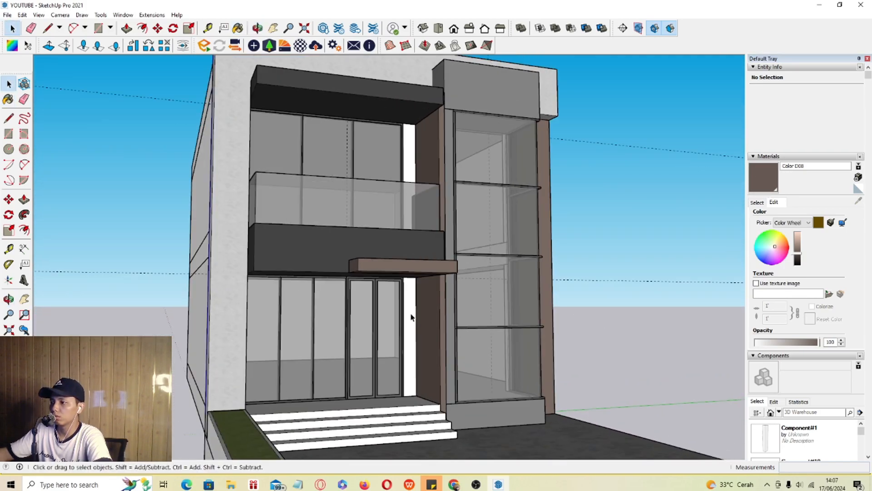
double_click(414, 305)
click(413, 305)
click(410, 301)
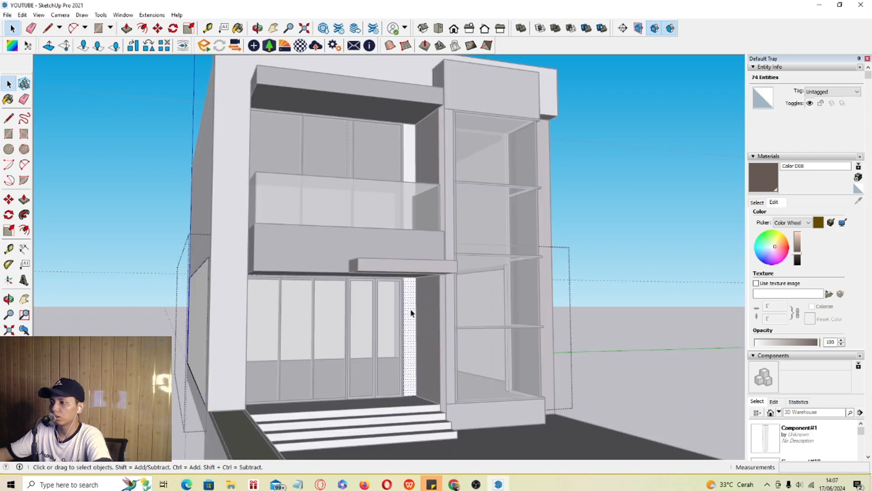
key(b)
click(411, 313)
key(space)
Step: Paint the upper-floor wall strip between the balcony windows and the vertical fin with Color D08
triple_click(410, 158)
click(411, 150)
key(b)
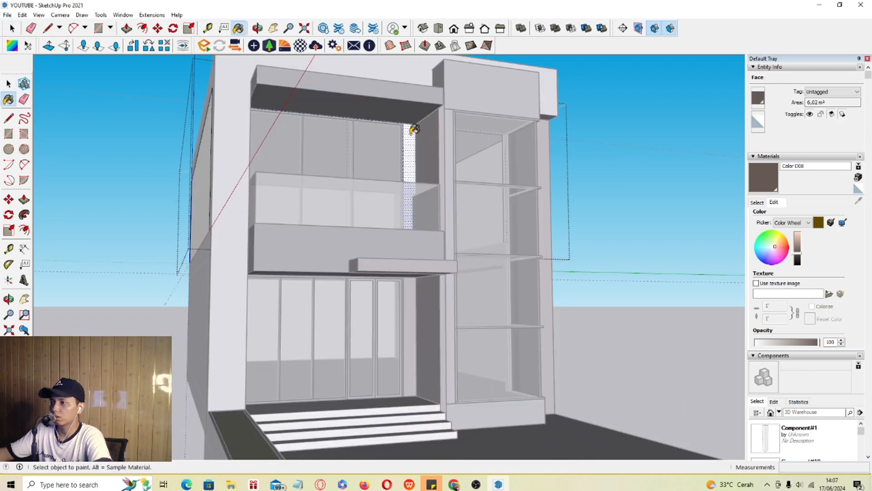
click(411, 131)
key(space)
scroll(453, 202, down, 2)
click(663, 163)
Step: Paint the side planter's walls and rim with Blacktop Old 02 from Asphalt and Concrete, excluding its grass surface
middle_drag(598, 212, 364, 239)
middle_drag(427, 261, 407, 293)
click(757, 203)
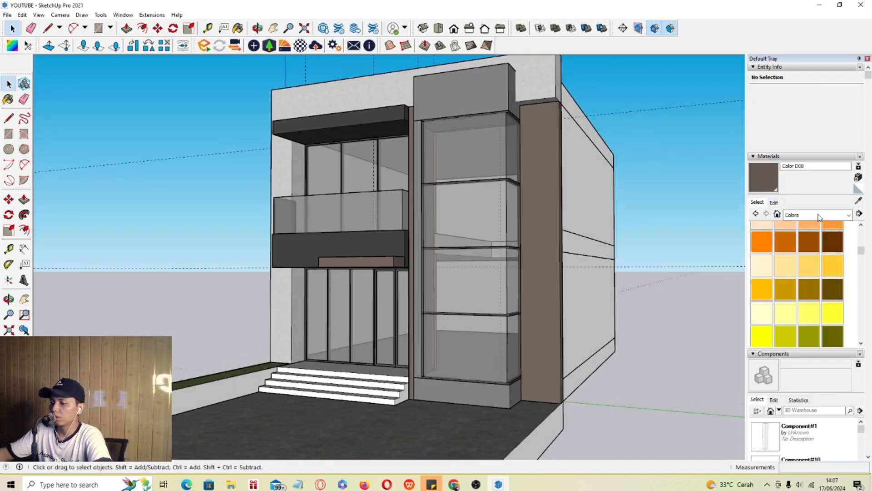
click(847, 217)
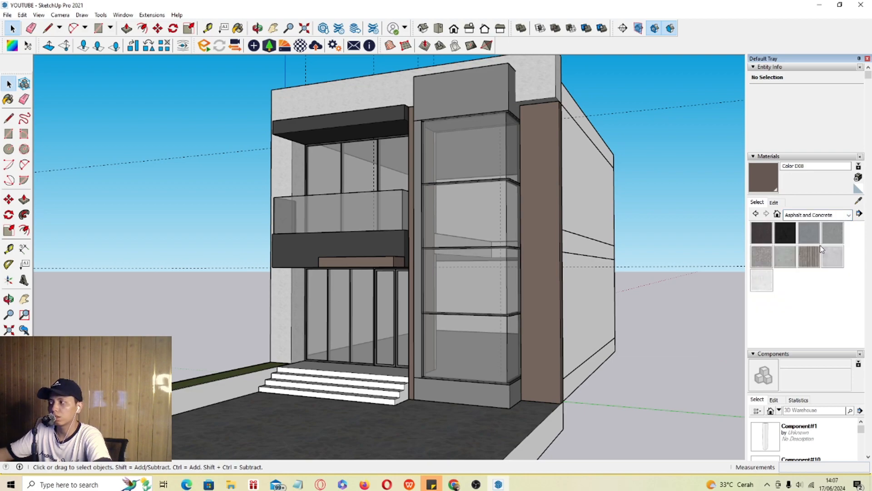
click(835, 236)
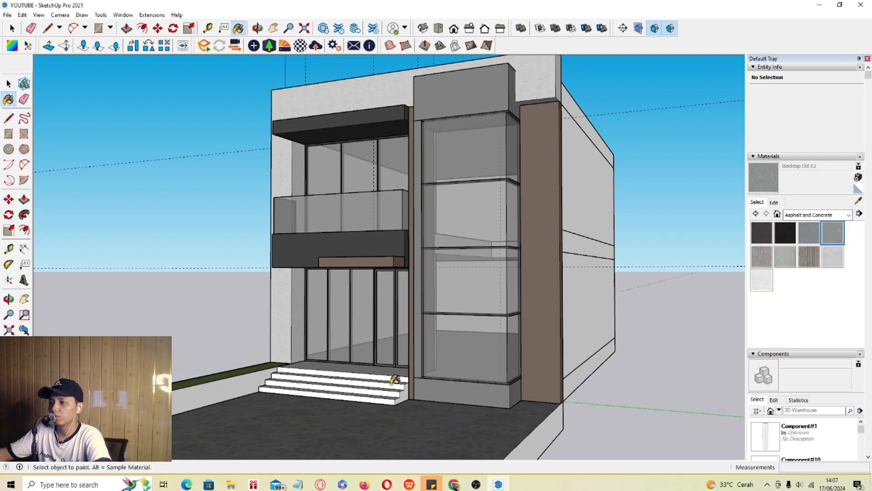
key(space)
scroll(273, 372, up, 5)
click(308, 359)
shift+click(327, 355)
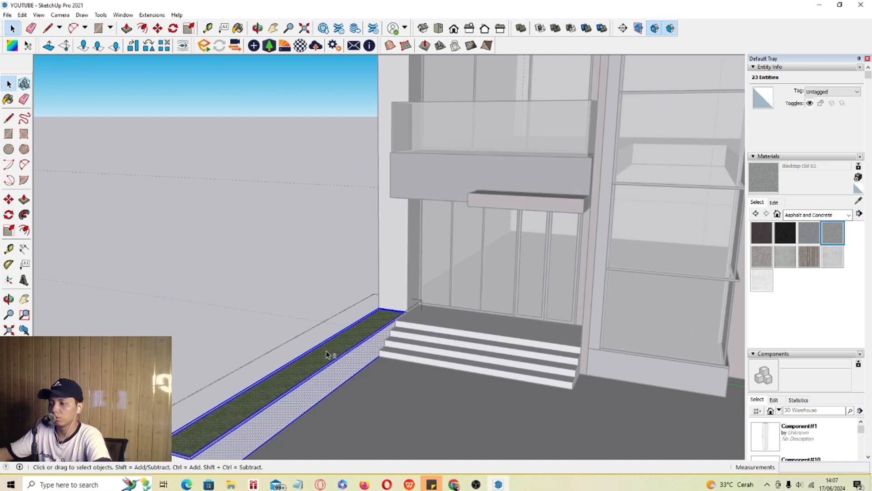
key(b)
click(353, 353)
key(space)
click(272, 268)
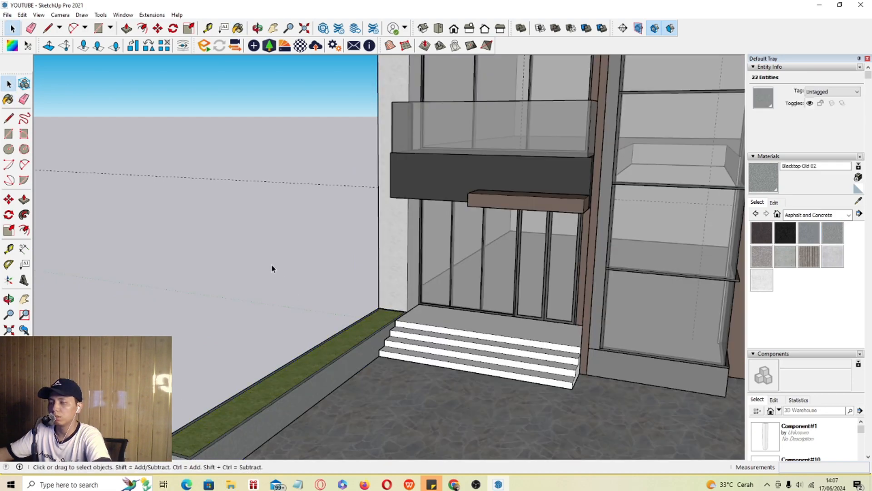
Step: Draw a rectangle across the yard slab's front face and extrude it forward
scroll(342, 308, down, 5)
middle_drag(342, 308, 319, 283)
middle_drag(319, 283, 383, 294)
key(r)
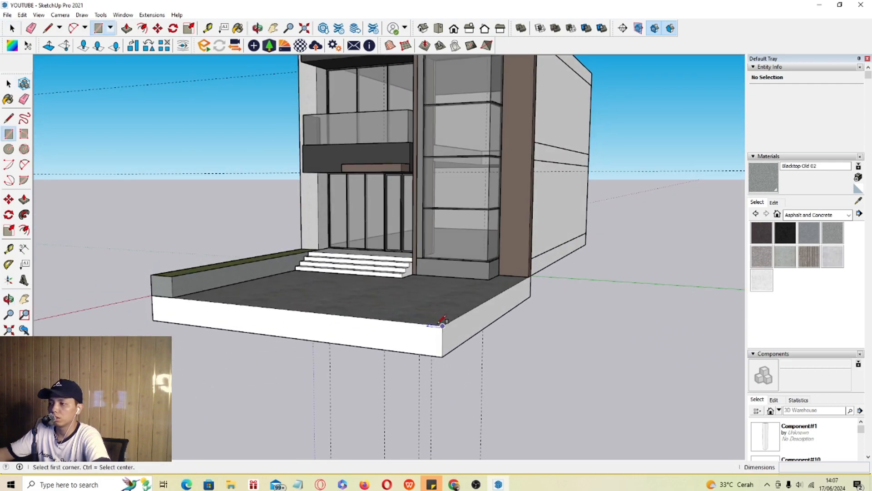
click(444, 318)
scroll(154, 309, up, 3)
click(145, 308)
scroll(171, 304, down, 2)
key(space)
double_click(185, 303)
key(p)
click(199, 303)
click(96, 343)
Step: Extrude the front slab's outer face about 3911 mm further forward and group the slab
key(space)
click(313, 363)
scroll(313, 363, down, 1)
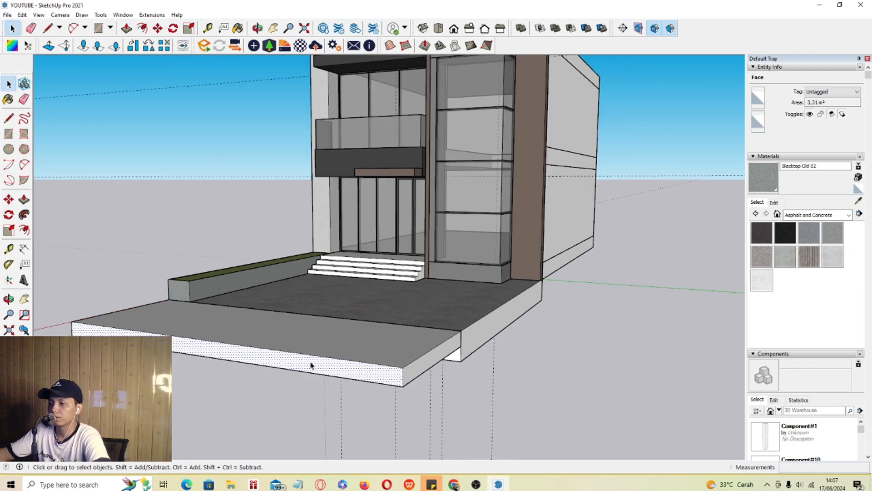
key(p)
click(276, 365)
click(129, 413)
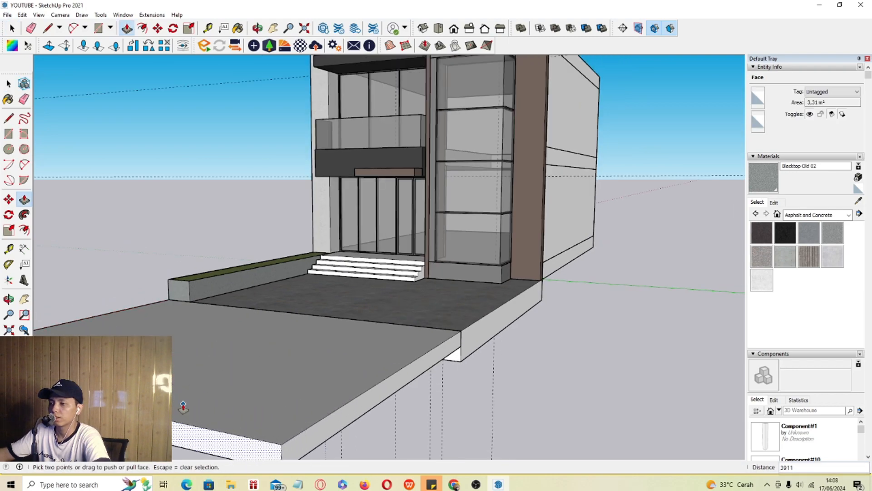
key(space)
triple_click(343, 364)
key(g)
Step: Paint the entrance stairs with Blacktop Old 02
middle_drag(388, 299, 426, 301)
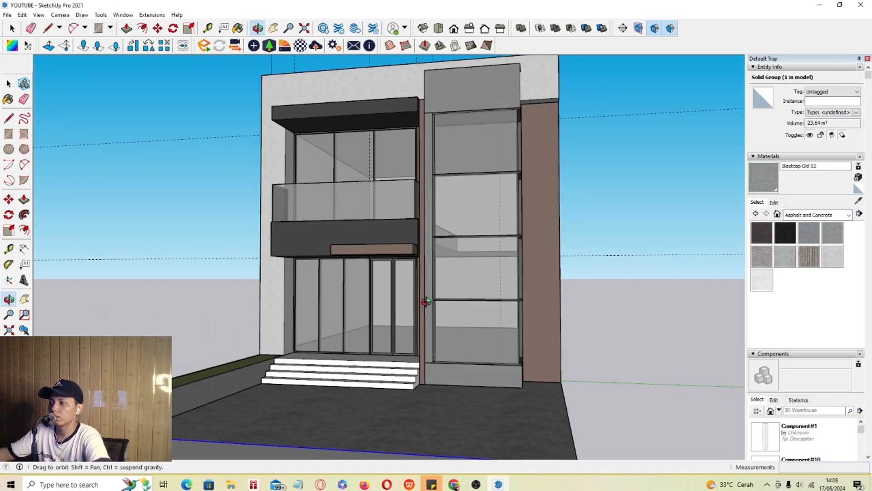
scroll(428, 301, down, 1)
click(832, 233)
scroll(391, 317, up, 1)
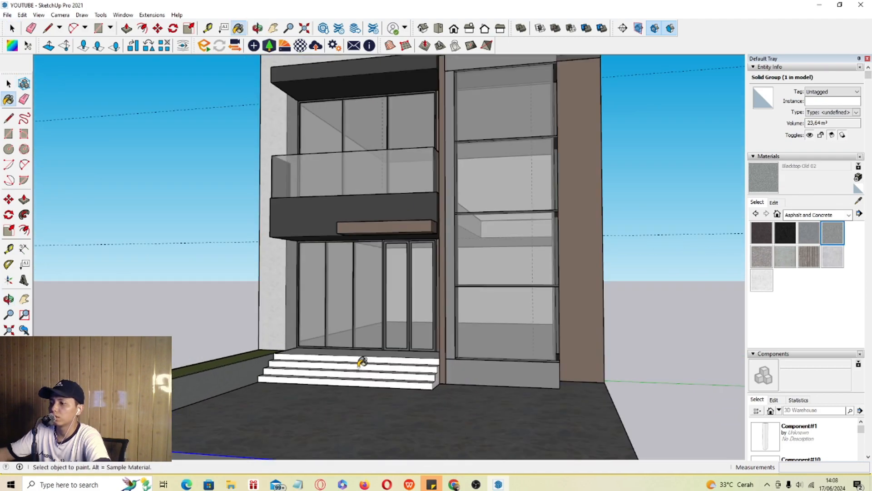
click(361, 360)
key(space)
Step: Draw a rectangle on the paving in front of the glass bay, from the stairs' lower corner to the yard's side edge
shift+middle_drag(462, 346, 399, 384)
scroll(398, 384, up, 3)
key(r)
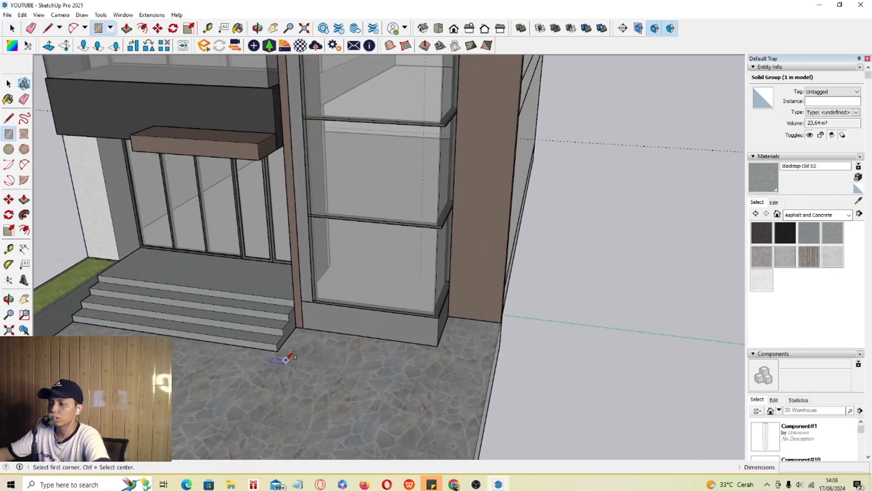
click(277, 351)
scroll(436, 346, up, 2)
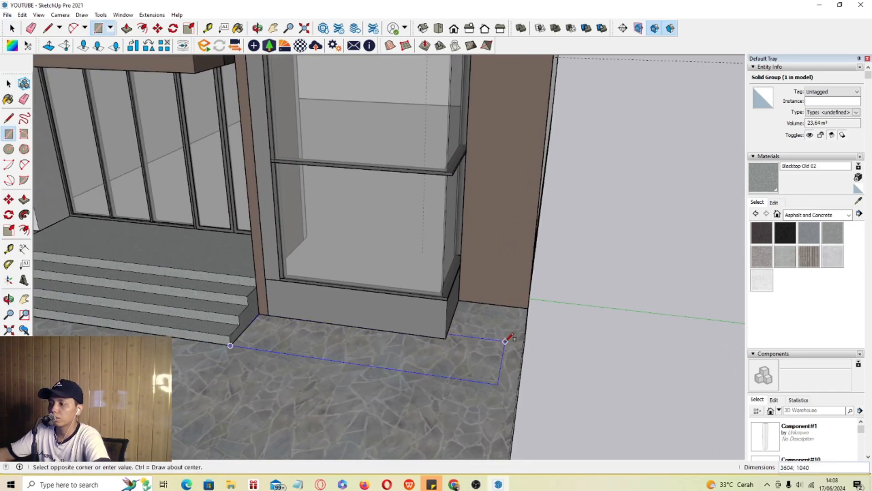
click(522, 348)
middle_drag(516, 346, 318, 334)
key(space)
Step: Draw a second rectangle in the corner beside the glass bay and merge both into one L-shaped face
scroll(384, 418, up, 3)
middle_drag(384, 418, 364, 334)
key(r)
click(377, 415)
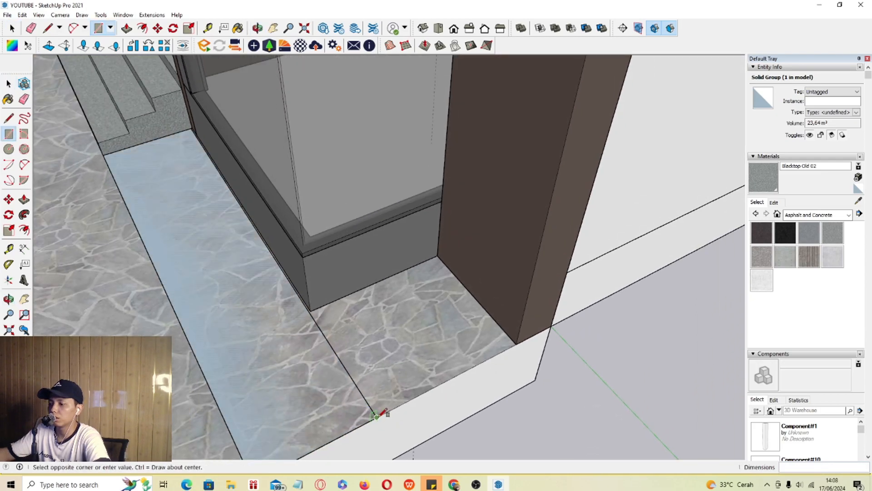
click(316, 307)
key(space)
click(330, 325)
Step: Extrude the L-shaped face around the glass bay upward about 435 mm
key(p)
middle_drag(273, 341, 336, 196)
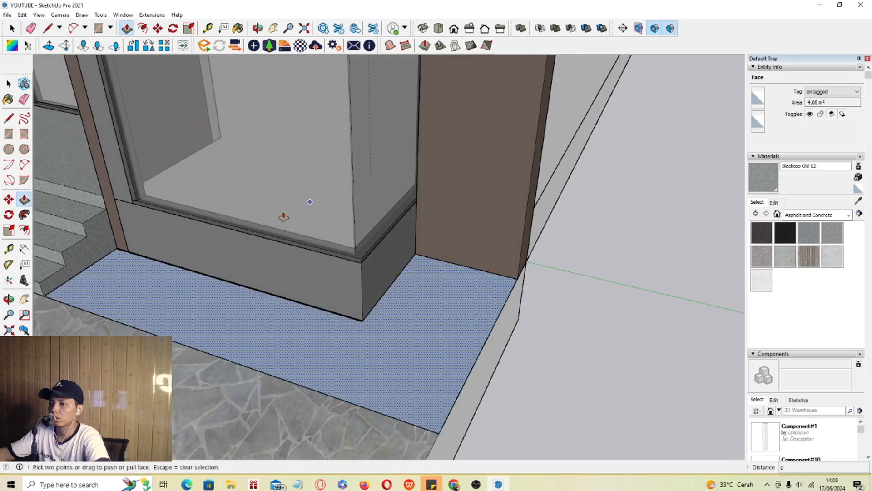
shift+middle_drag(127, 286, 381, 328)
click(347, 281)
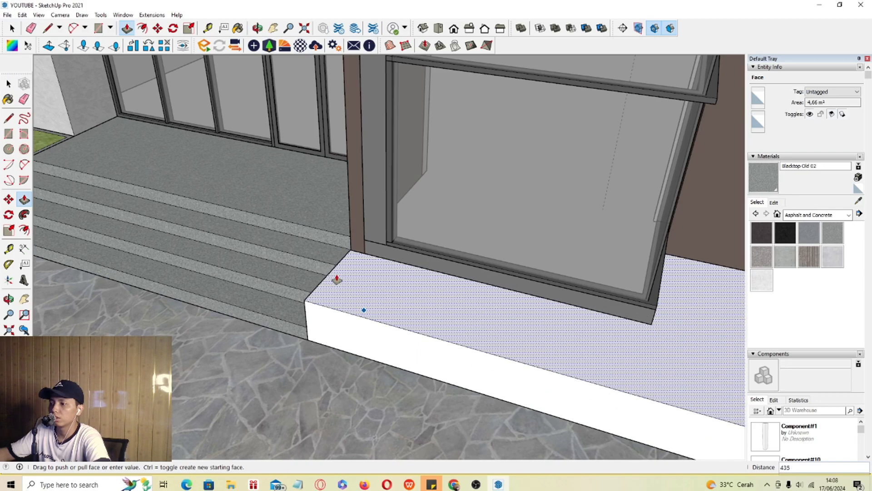
click(336, 280)
Step: Offset the L-shaped block's top outline inward to form a narrow planter rim
key(space)
scroll(382, 291, down, 2)
middle_drag(632, 331, 570, 332)
key(f)
key(ctrl+z)
click(616, 275)
click(617, 279)
key(space)
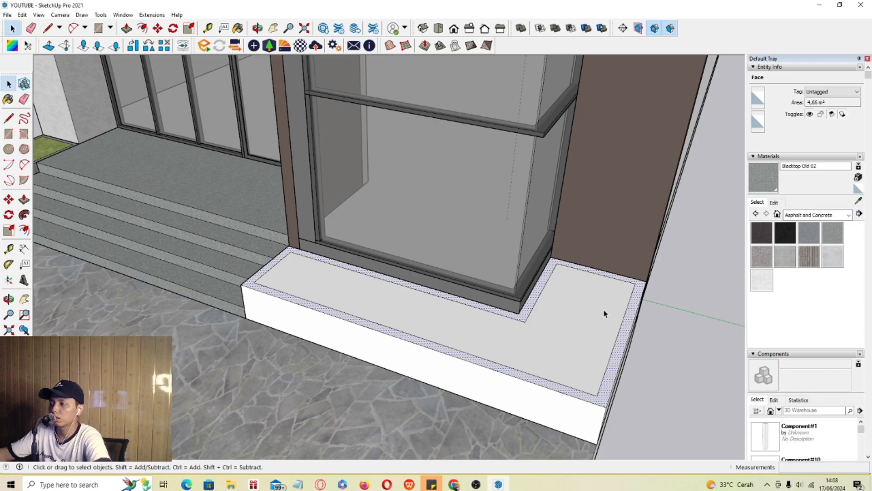
Step: Paint the L-shaped planter's inner top face with Vegetation Grass sampled from the side planter, and group the planter
scroll(602, 315, down, 2)
click(859, 200)
click(112, 195)
click(436, 288)
key(space)
triple_click(509, 316)
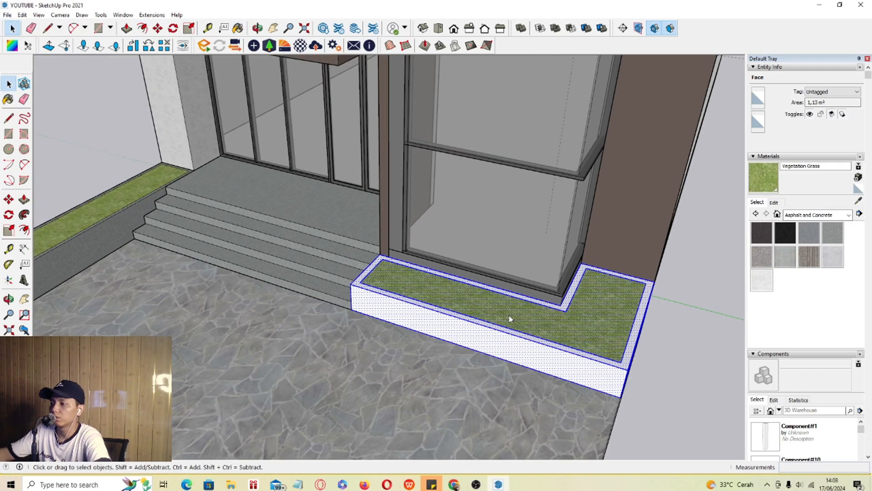
right_click(509, 318)
click(545, 395)
Step: Paint the L-shaped planter's walls and rim with Blacktop Old 02 sampled from the side planter, excluding the grass
double_click(479, 320)
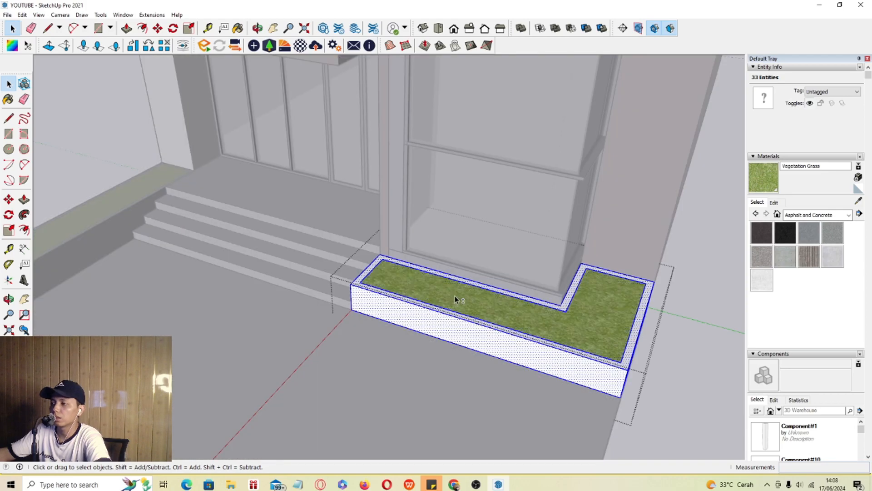
click(103, 233)
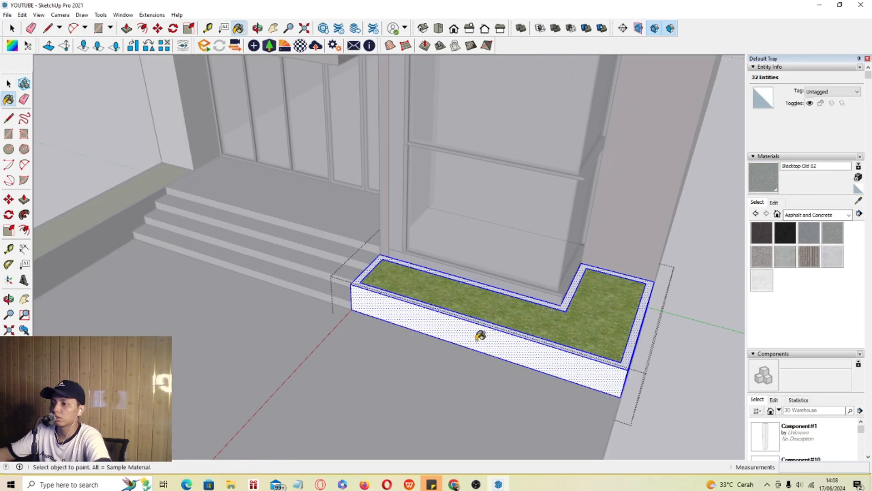
click(465, 331)
key(space)
scroll(410, 325, down, 3)
click(632, 301)
Step: Place a Tree 2D Deciduous component from the Components Sampler on the front end of the side planter
middle_drag(276, 332, 443, 293)
scroll(383, 301, down, 3)
scroll(427, 292, down, 2)
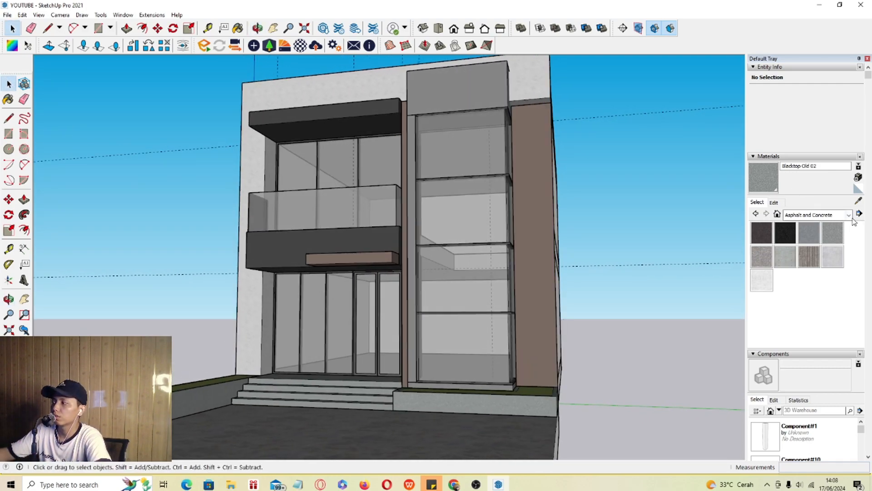
scroll(866, 285, down, 5)
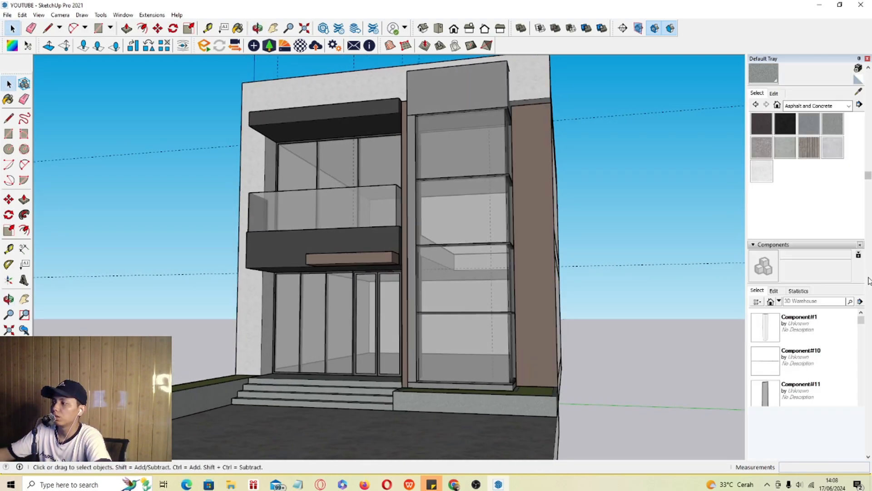
scroll(799, 295, down, 3)
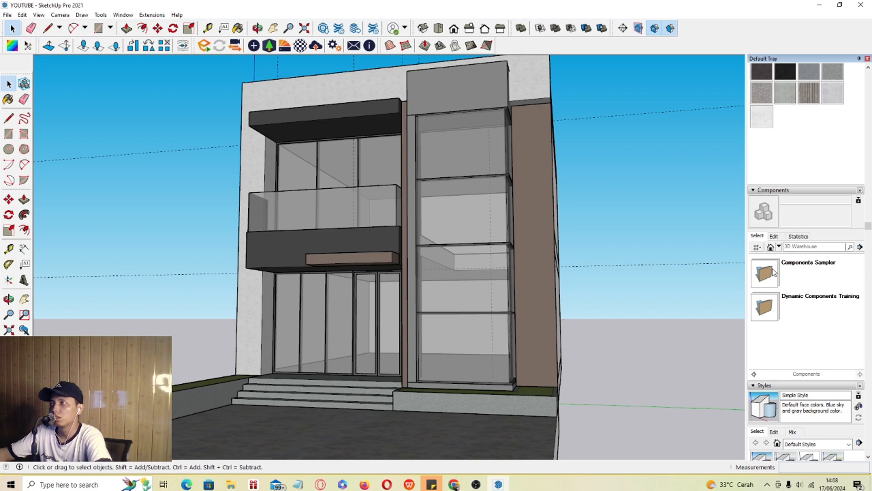
click(768, 268)
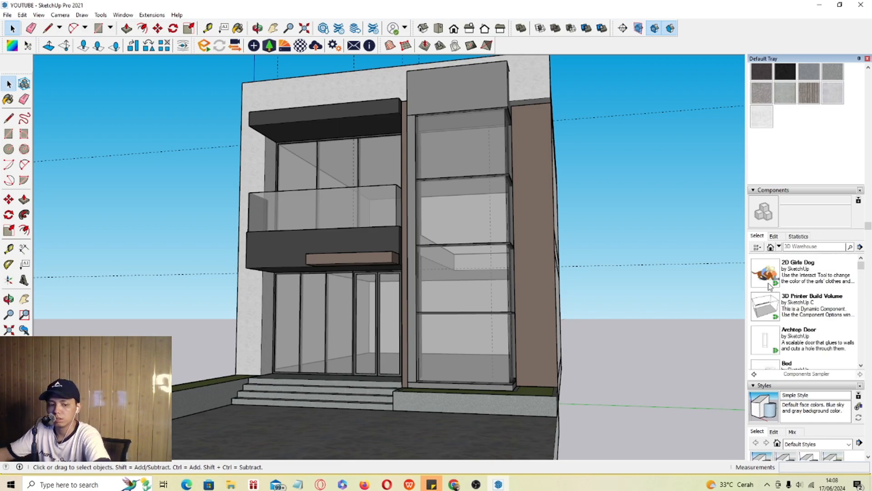
scroll(769, 288, down, 10)
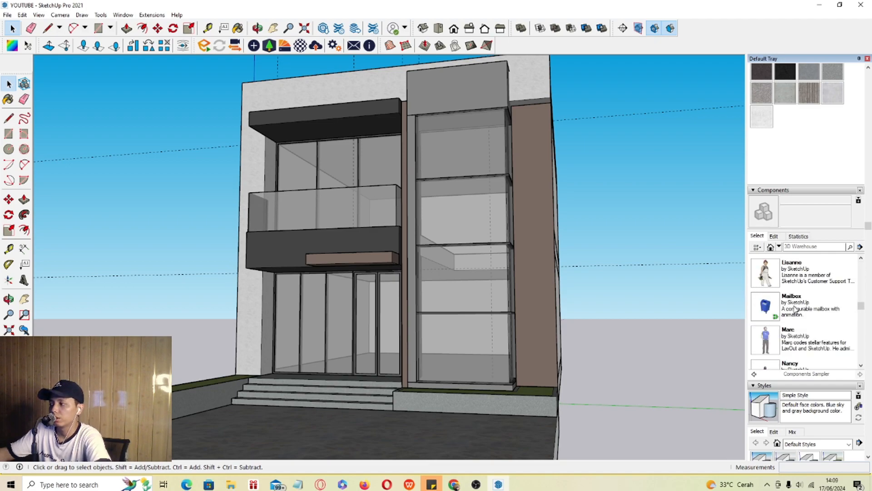
scroll(794, 305, down, 6)
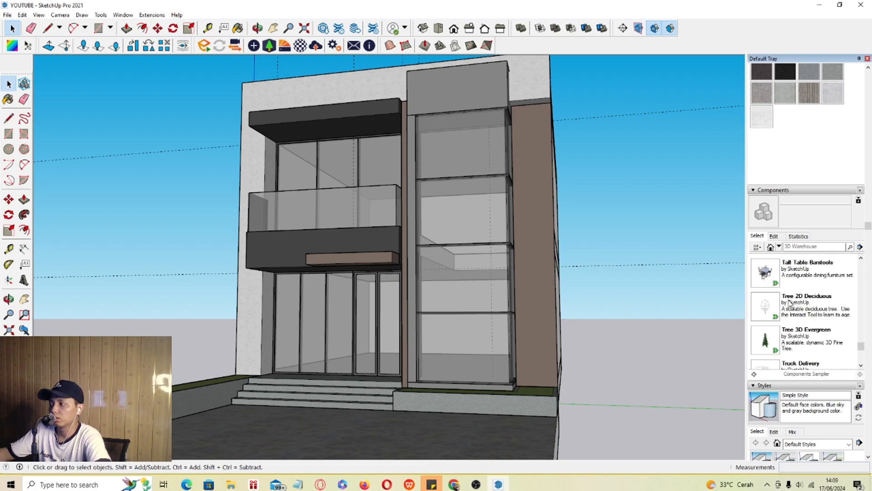
click(768, 310)
middle_drag(376, 313, 387, 355)
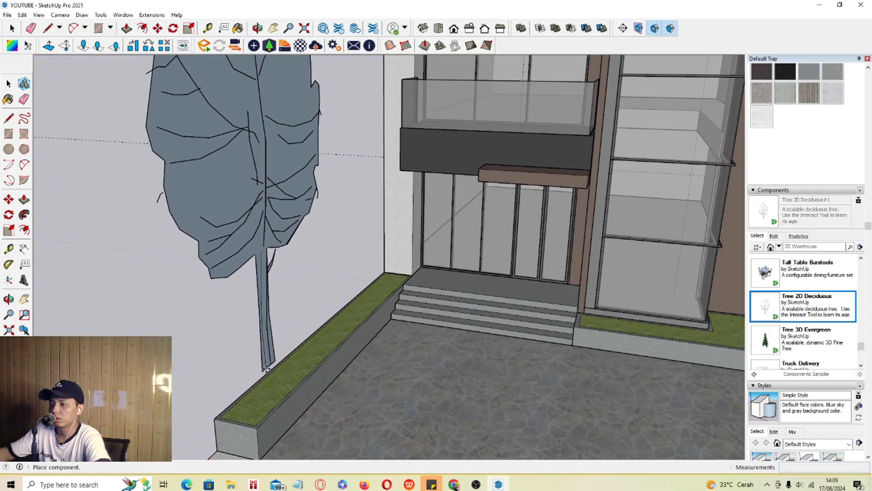
click(262, 396)
Step: Paint the tree with the dark green Color G08 from the Colors collection
scroll(783, 248, up, 3)
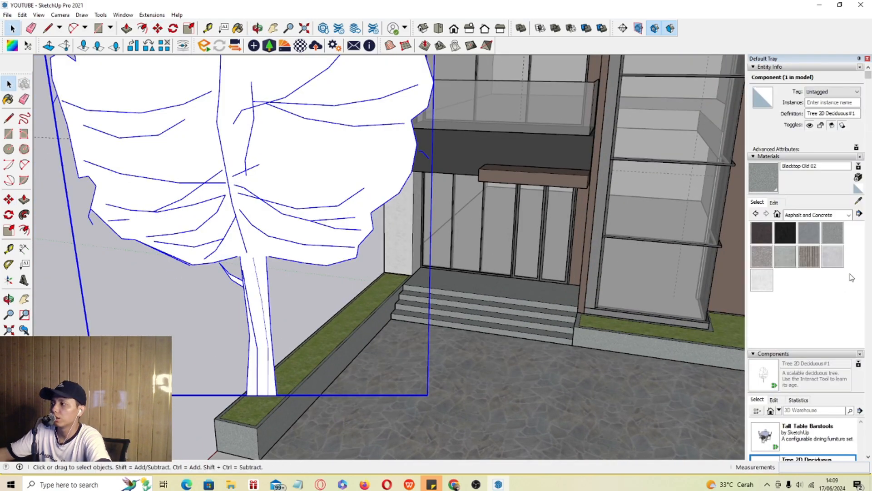
click(849, 215)
click(806, 275)
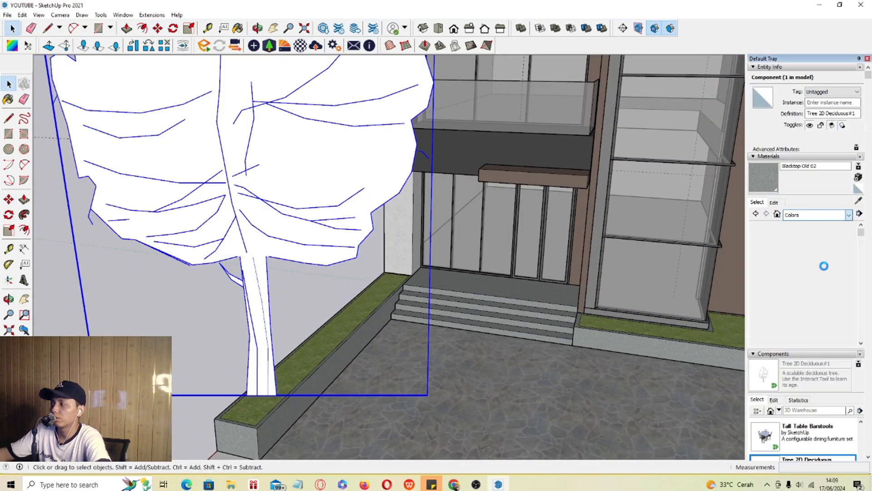
scroll(831, 258, down, 5)
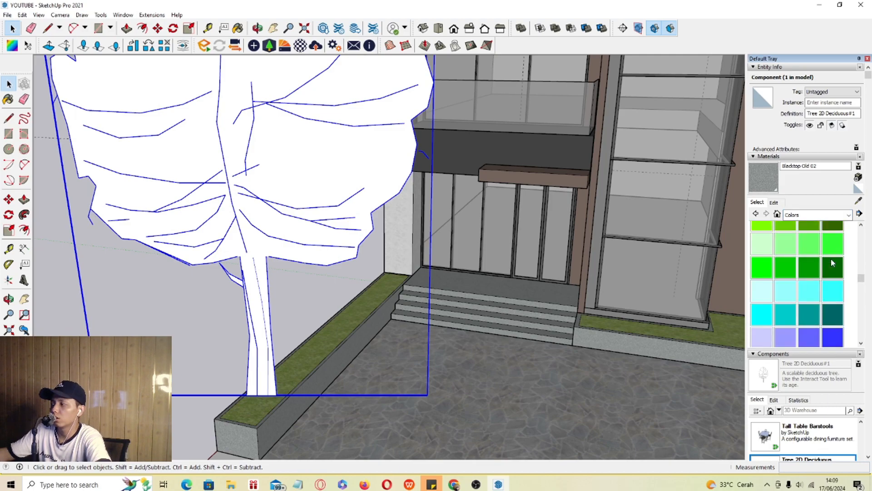
click(832, 267)
click(358, 187)
key(space)
Step: Brighten the tree's green material and set its opacity to 41
click(774, 202)
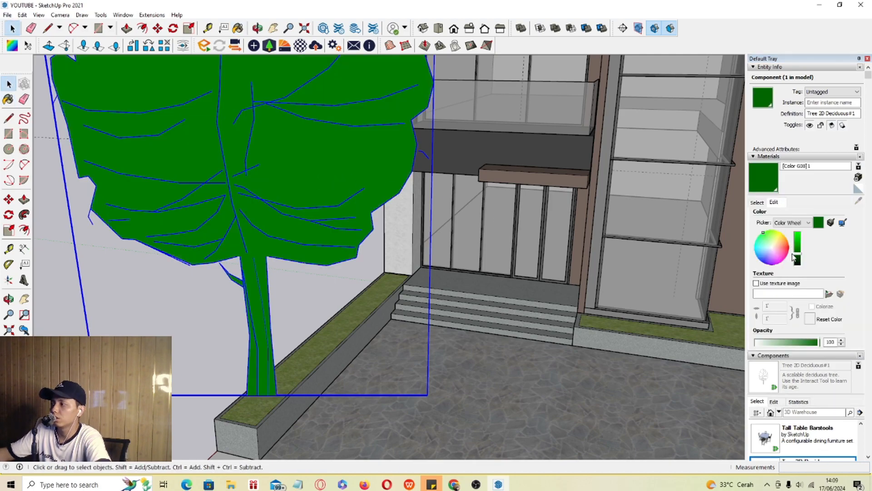
drag(796, 257, 802, 244)
click(782, 341)
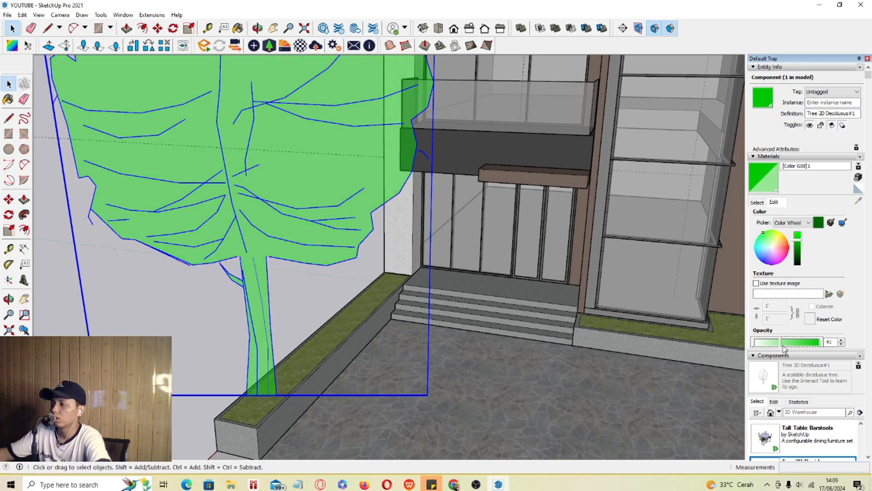
click(801, 247)
Step: Scale the tree down to well below the balcony's height and repaint it with the translucent green material
scroll(349, 169, down, 6)
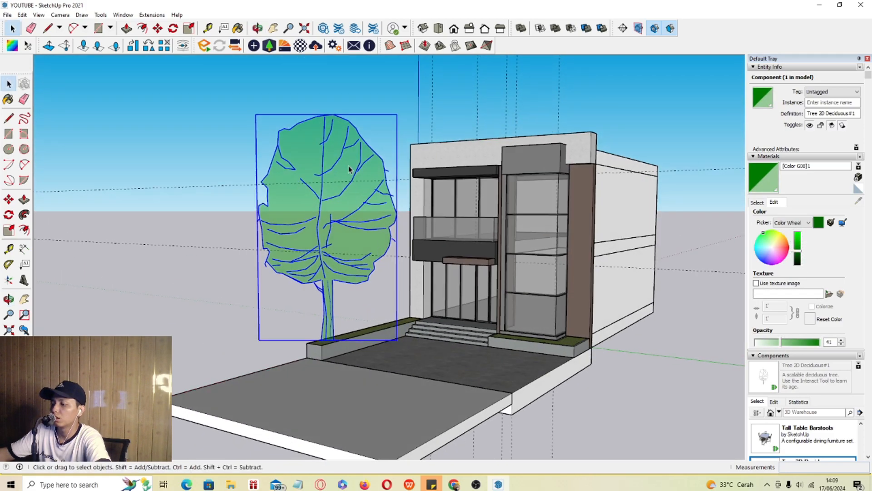
key(s)
drag(326, 115, 327, 279)
scroll(537, 268, up, 3)
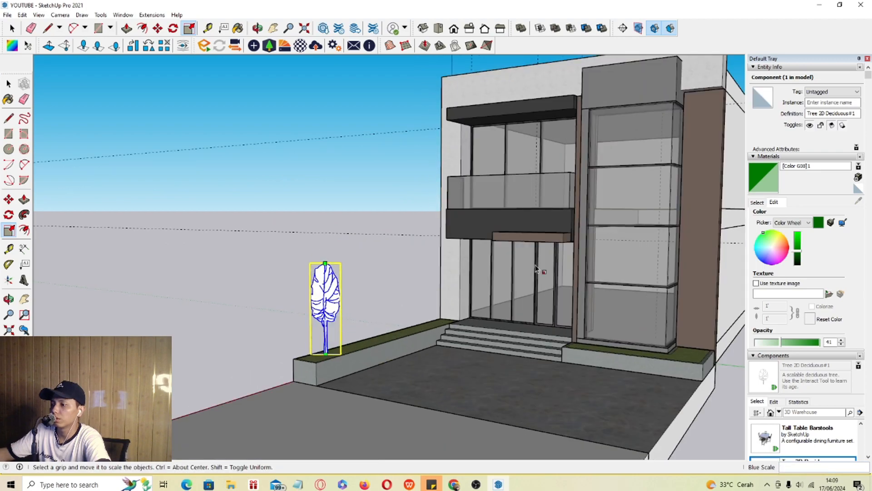
click(765, 178)
scroll(352, 286, up, 3)
click(315, 288)
Step: Scale the tree's height by 1.55 and reapply the translucent green material to it
key(space)
scroll(308, 299, down, 1)
key(s)
drag(309, 250, 308, 174)
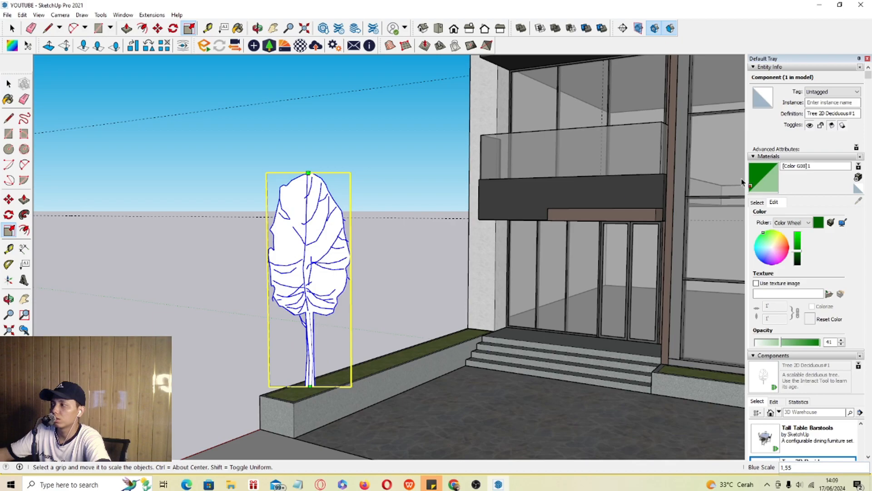
click(764, 178)
click(297, 240)
Step: Copy the green tree along the long side planter, placing the second tree closer to the building
mouse_move(297, 255)
middle_down()
mouse_move(284, 372)
mouse_move(291, 381)
middle_up()
key(m)
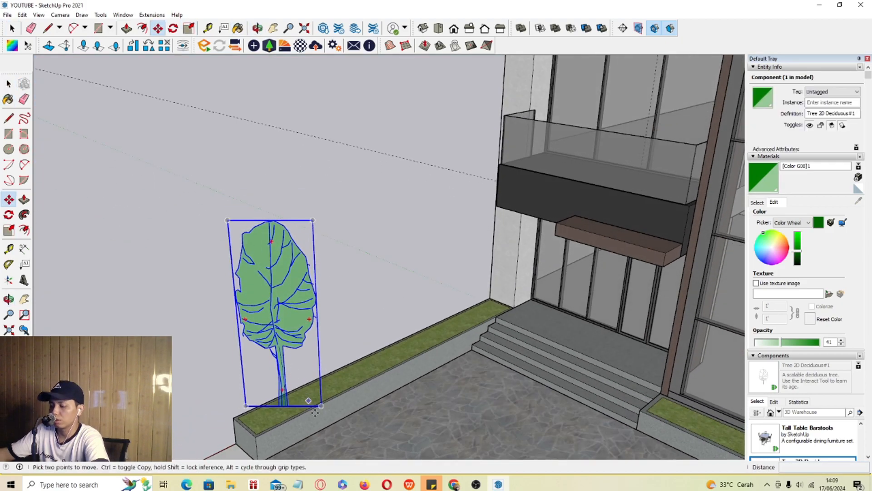
click(321, 442)
key(ctrl)
click(456, 374)
key(space)
scroll(456, 373, down, 2)
middle_drag(525, 358, 412, 238)
scroll(413, 240, up, 1)
middle_drag(450, 263, 654, 272)
click(654, 272)
Step: Insert the Steve figure from the Components Sampler and place it on the entrance landing in front of the glazing
click(757, 203)
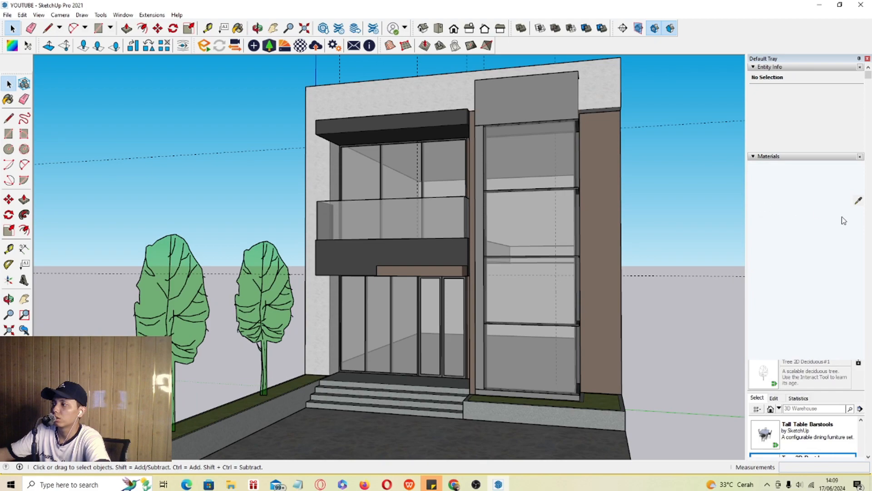
scroll(843, 396, down, 5)
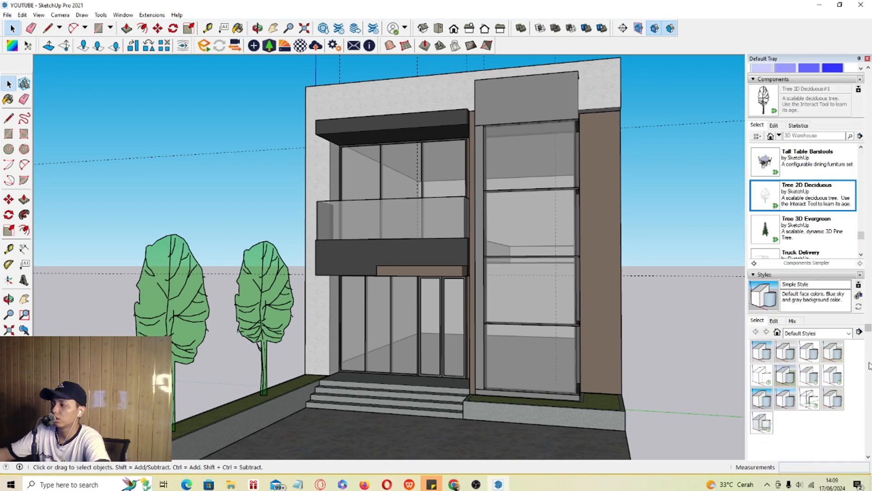
scroll(791, 234, up, 3)
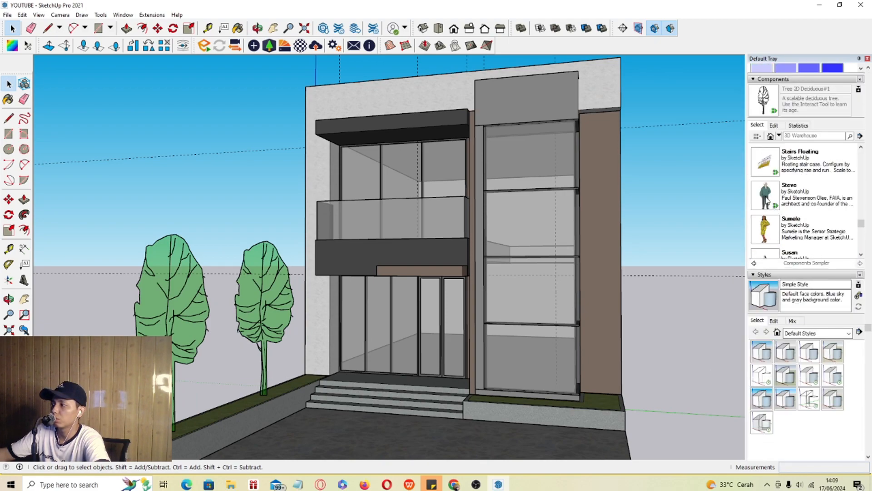
click(765, 196)
scroll(367, 352, down, 2)
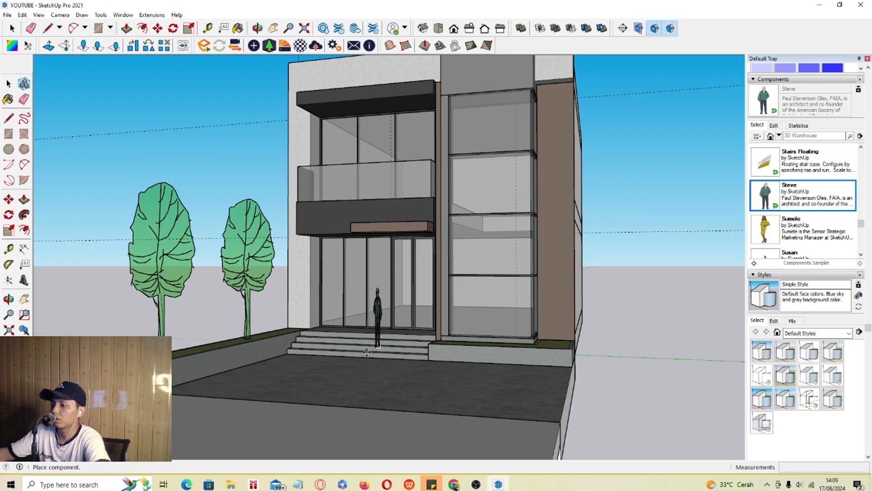
scroll(342, 338, up, 5)
click(353, 328)
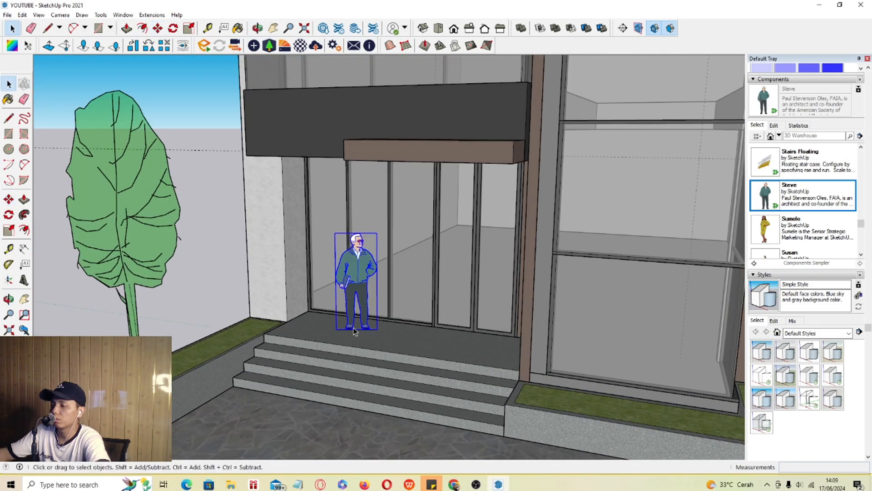
Step: Turn on the model's shadows and set the sun to 09:45 on 08/21
scroll(363, 304, down, 6)
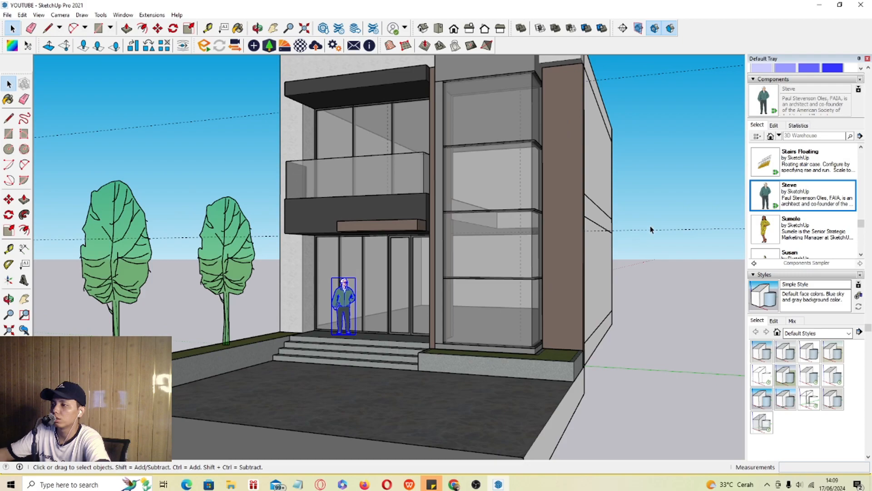
scroll(631, 204, down, 3)
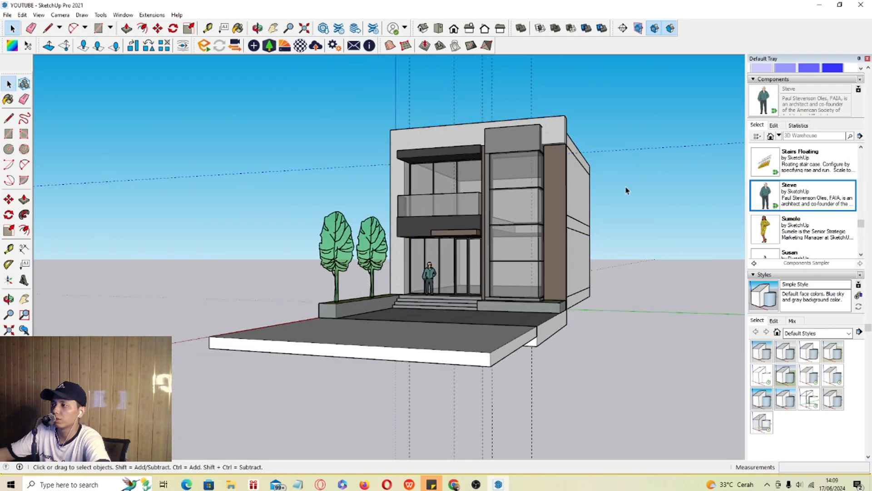
scroll(581, 146, up, 5)
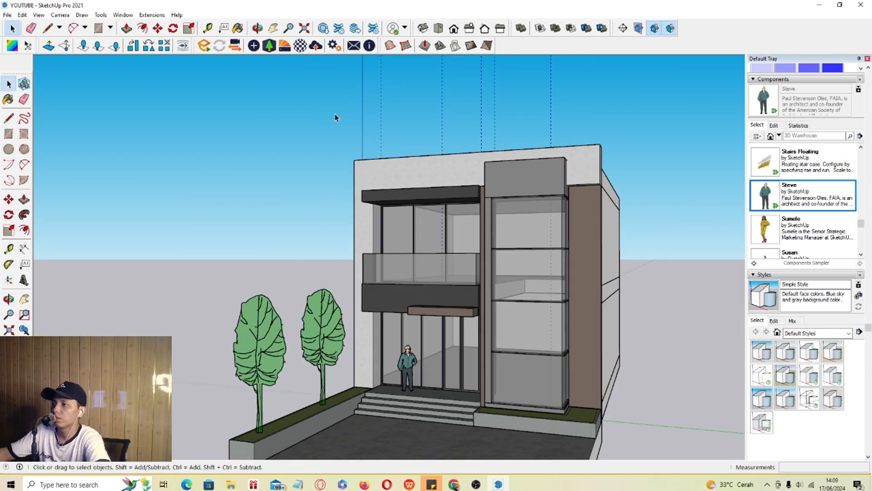
middle_drag(417, 313, 425, 229)
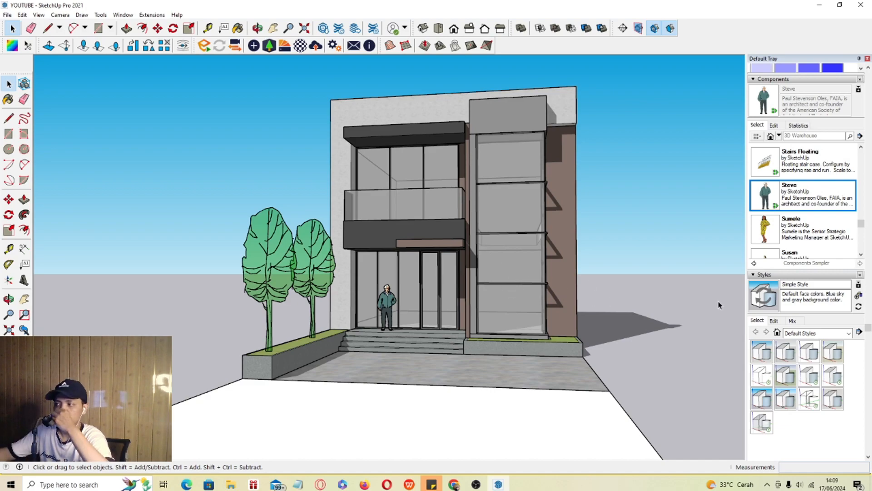
scroll(868, 358, down, 3)
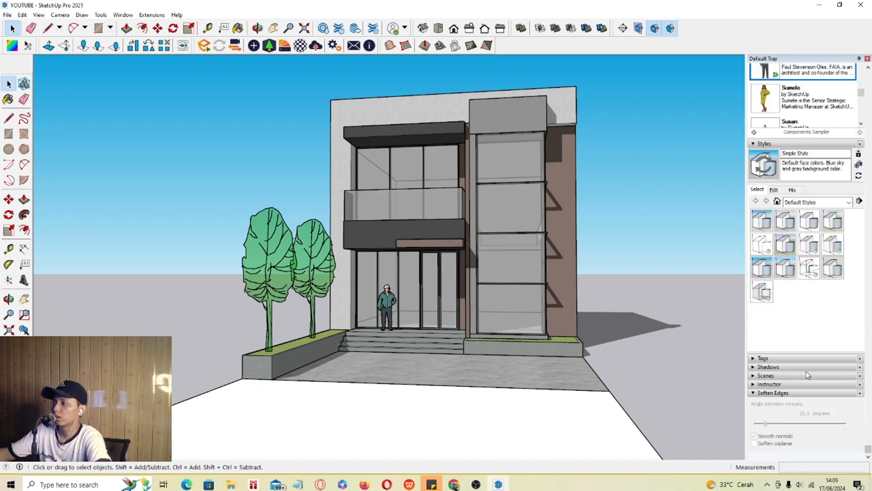
click(786, 368)
drag(784, 389, 805, 408)
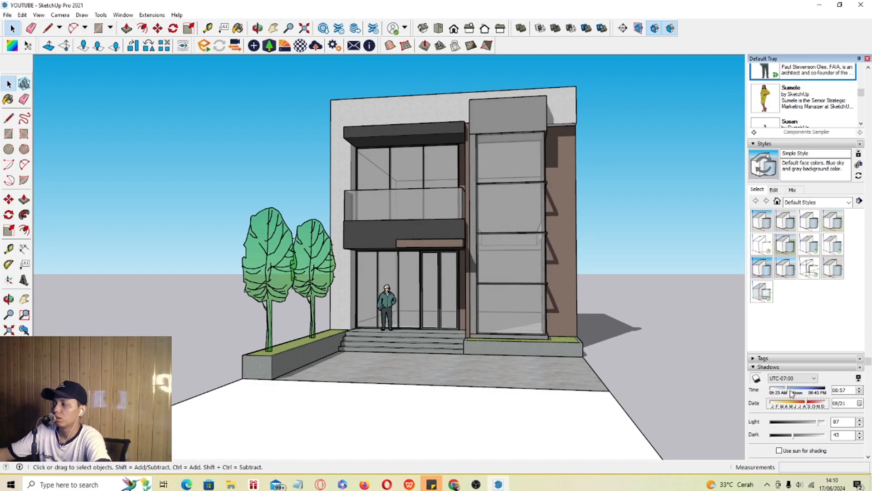
drag(787, 389, 790, 391)
Step: Examine the shadows cast by the building, canopies and glass bay from several viewing angles
middle_drag(625, 336, 309, 277)
scroll(538, 304, down, 3)
scroll(410, 296, up, 2)
middle_drag(409, 299, 543, 297)
scroll(543, 297, down, 2)
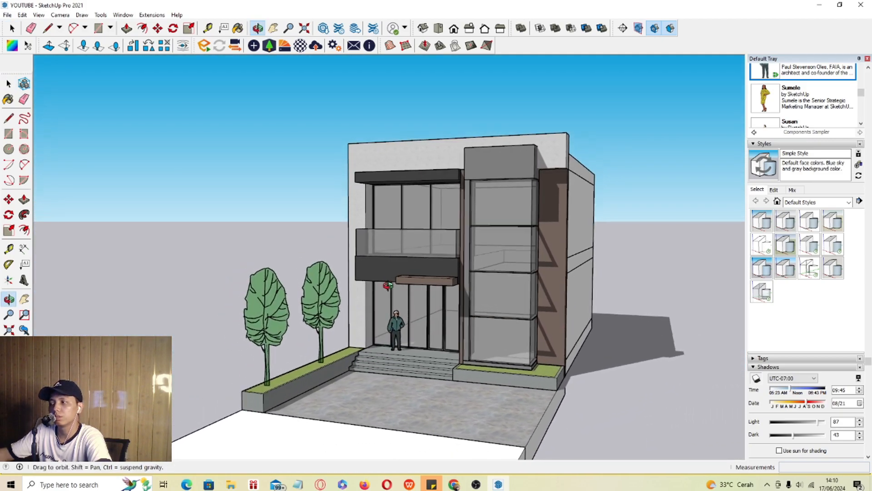
scroll(452, 263, up, 2)
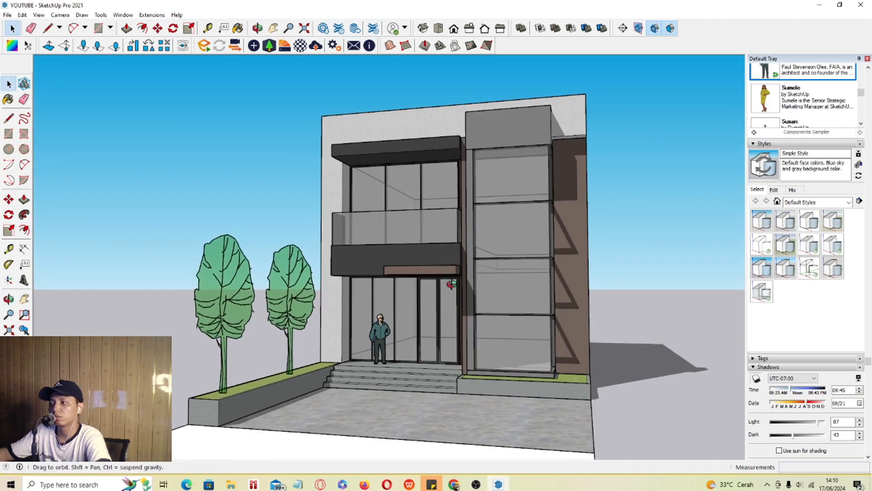